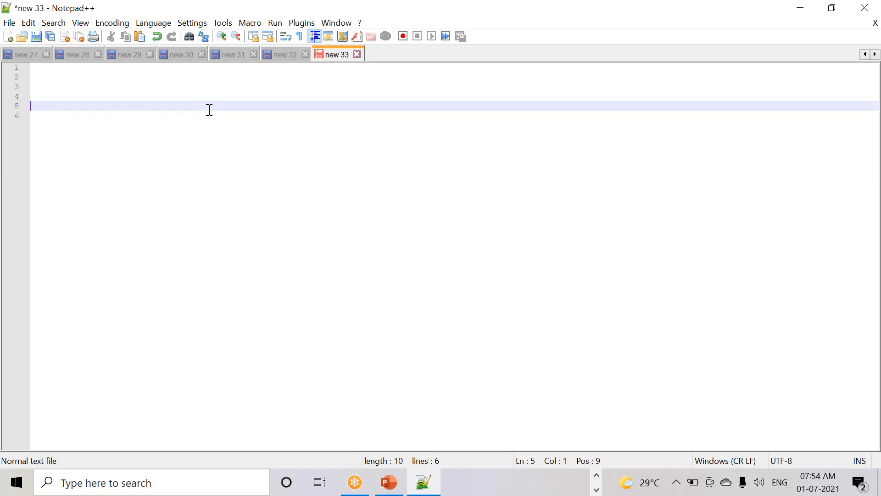
- Insert two more empty lines, bringing the new 33 note to 9 blank lines
{"action": "key", "text": "Return"}
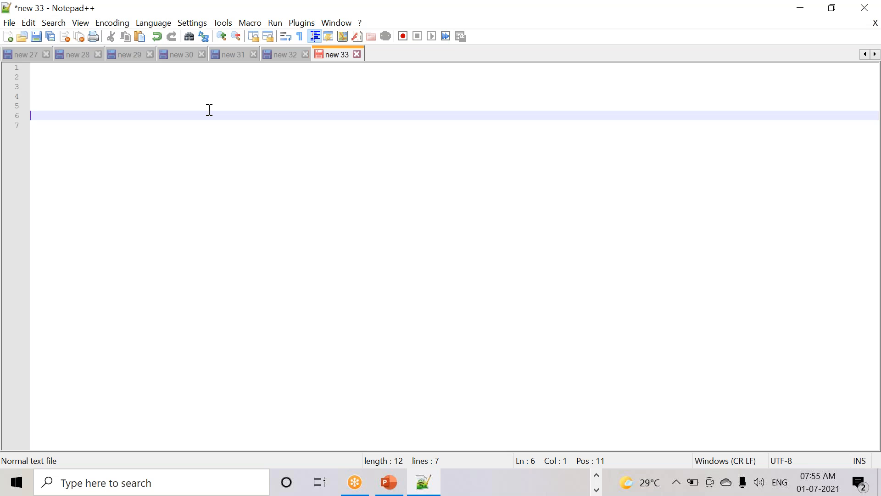
{"action": "key", "text": "Return"}
{"action": "key", "text": "Return"}
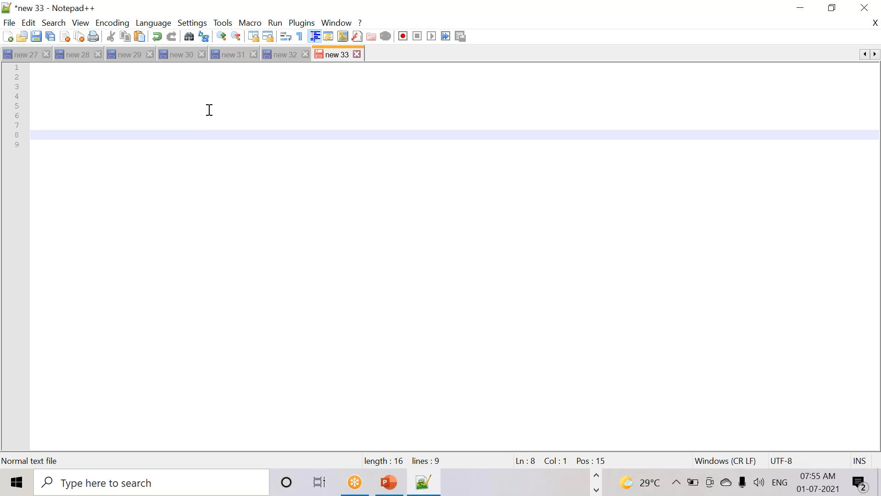
- Type Talend, IBM Datastage and Informatica on consecutive lines, removing a stray blank line
{"action": "type", "text": "Talend"}
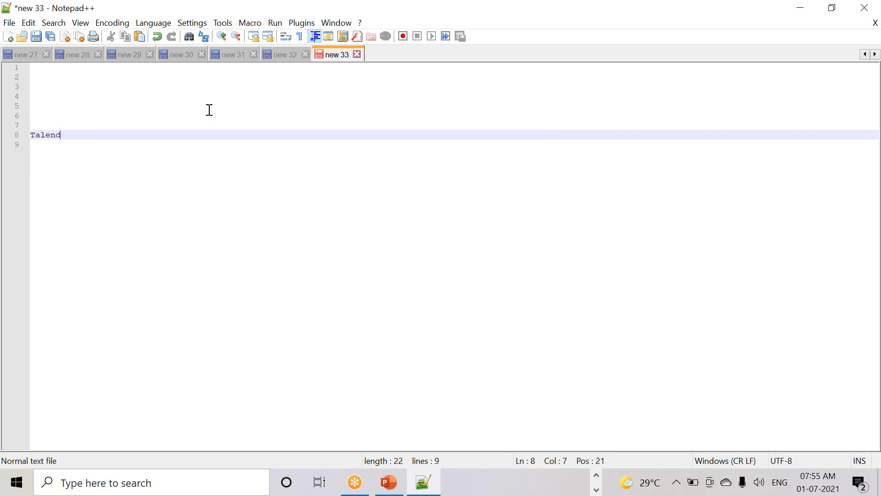
{"action": "key", "text": "Return"}
{"action": "type", "text": "IBM "}
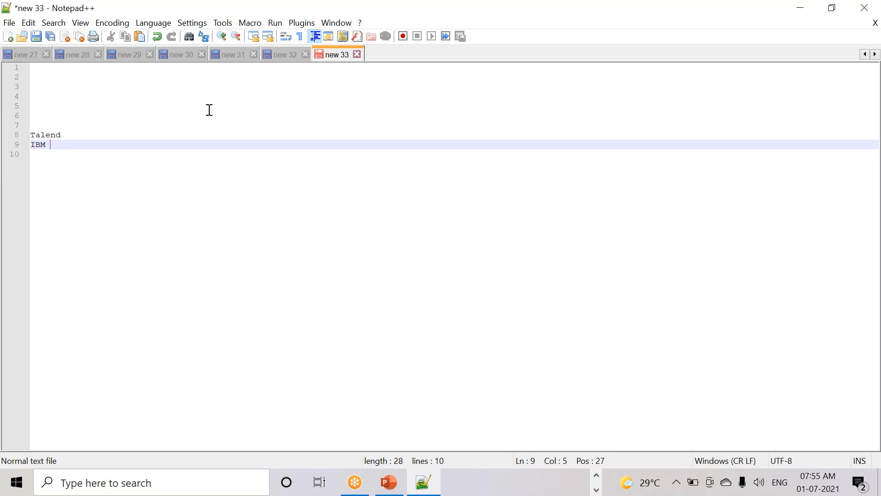
{"action": "type", "text": "Datastage"}
{"action": "key", "text": "Return"}
{"action": "key", "text": "Return"}
{"action": "type", "text": "Informatica"}
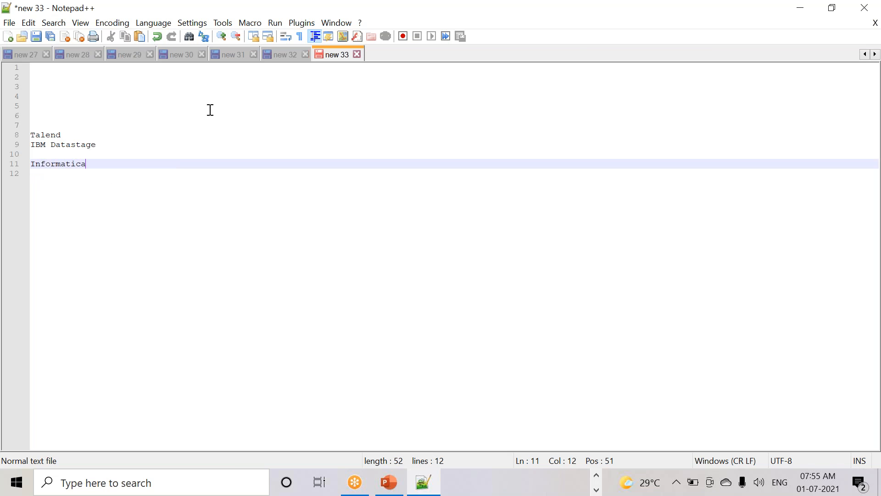
{"action": "left_click", "coordinate": [123, 145]}
{"action": "key", "text": "Delete"}
{"action": "left_click", "coordinate": [106, 162]}
- Add SAP BODS, MSBI ssis, abnitio and ODI below, one tool per line
{"action": "type", "text": "S"}
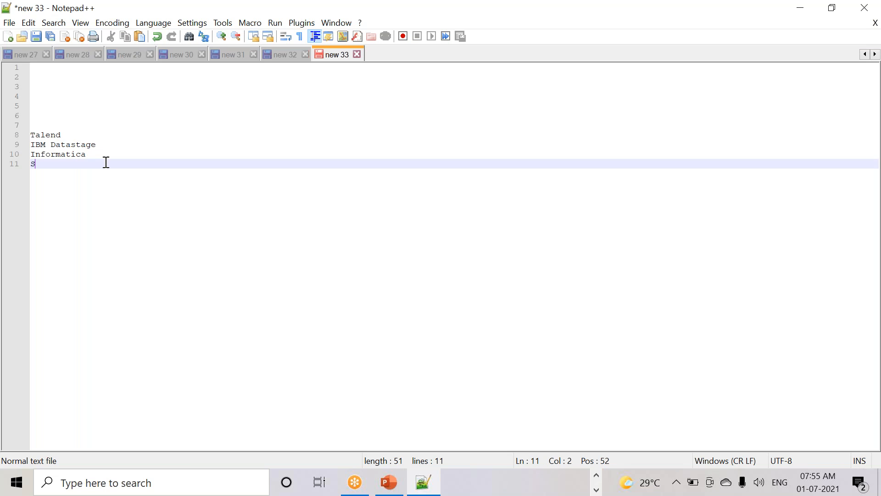
{"action": "type", "text": "AP BODS"}
{"action": "key", "text": "Return"}
{"action": "type", "text": "M"}
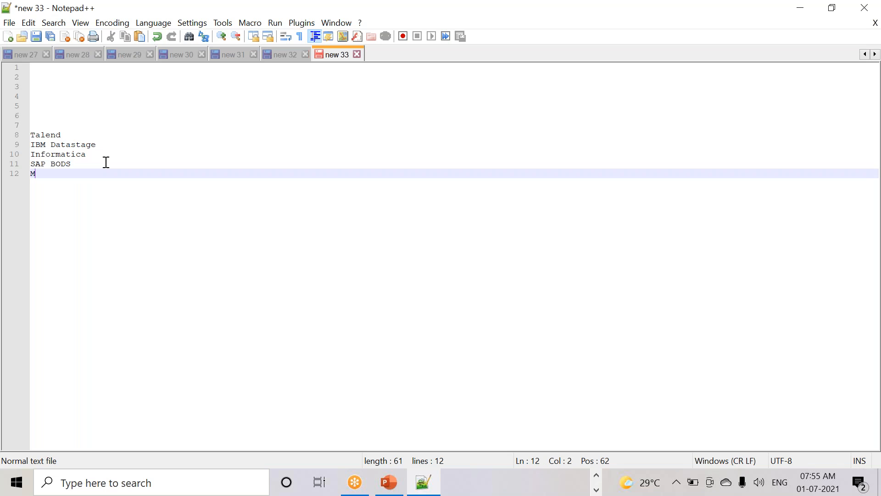
{"action": "type", "text": "SBI ssis"}
{"action": "key", "text": "Return"}
{"action": "type", "text": "abnit"}
{"action": "type", "text": "i"}
{"action": "key", "text": "BackSpace"}
{"action": "type", "text": "io"}
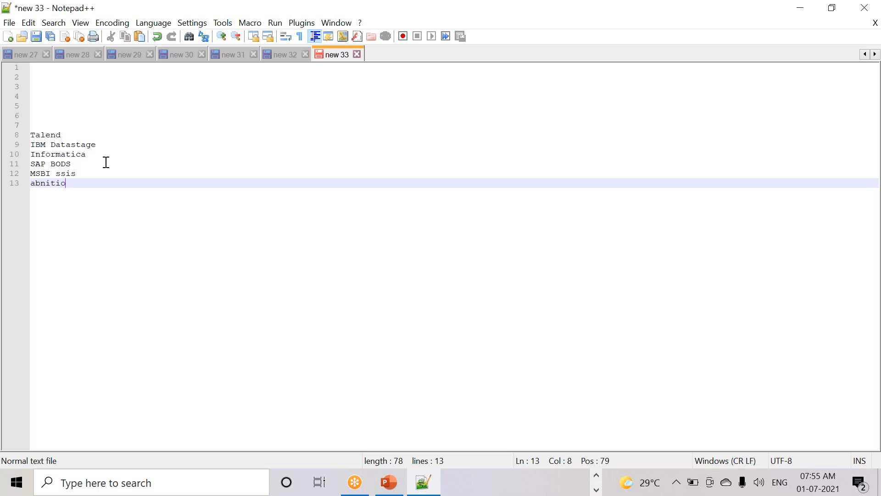
{"action": "left_click_drag", "start_coordinate": [78, 199], "coordinate": [15, 132]}
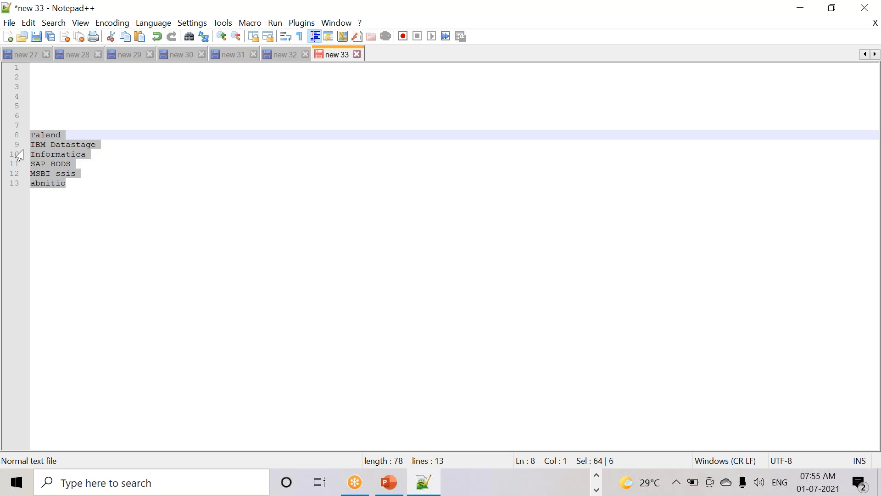
{"action": "left_click", "coordinate": [80, 185]}
{"action": "key", "text": "Return"}
{"action": "type", "text": "ODI"}
{"action": "key", "text": "Return"}
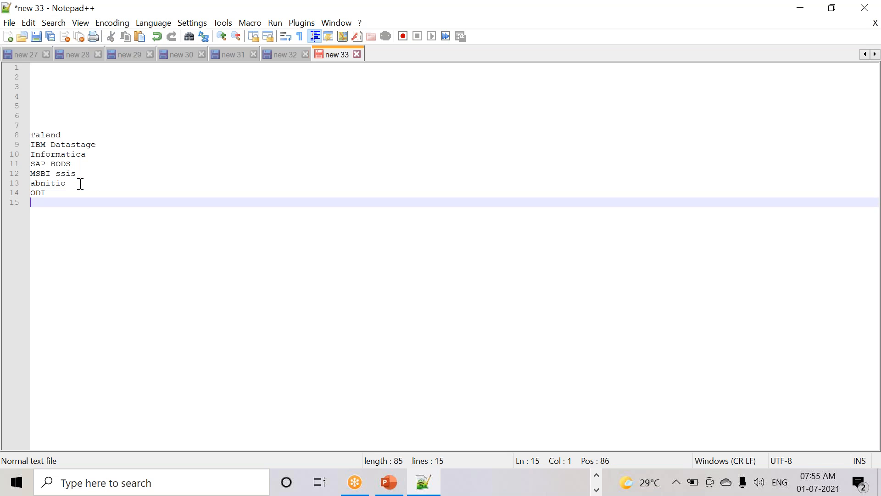
{"action": "left_click_drag", "start_coordinate": [75, 218], "coordinate": [10, 134]}
{"action": "left_click_drag", "start_coordinate": [101, 251], "coordinate": [29, 146]}
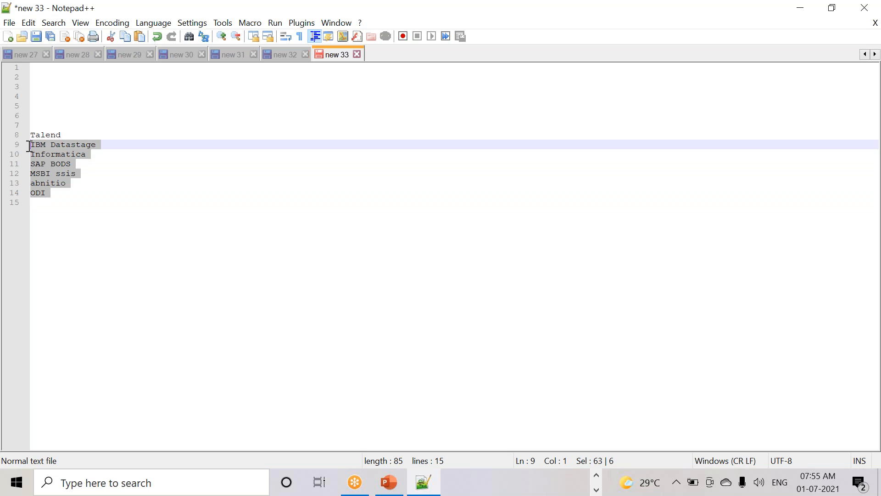
{"action": "left_click", "coordinate": [64, 135]}
{"action": "left_click_drag", "start_coordinate": [80, 134], "coordinate": [24, 138]}
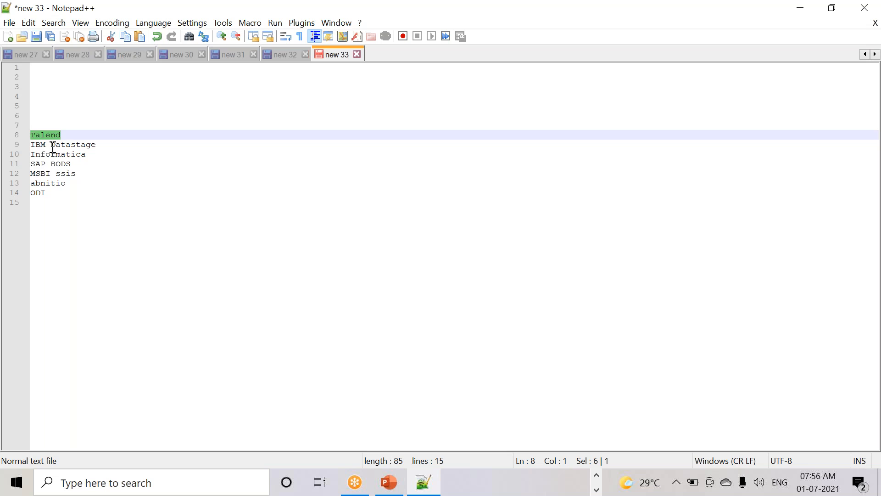
{"action": "left_click", "coordinate": [74, 136]}
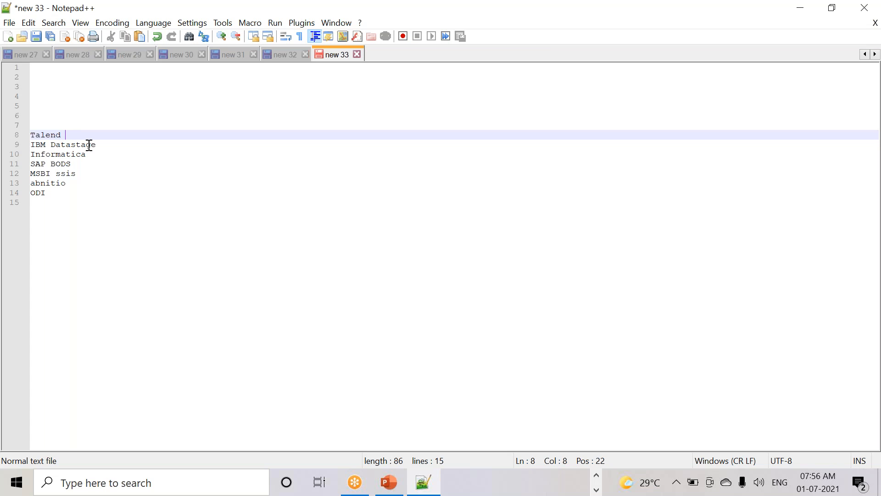
{"action": "left_click_drag", "start_coordinate": [79, 216], "coordinate": [23, 143]}
{"action": "left_click_drag", "start_coordinate": [69, 209], "coordinate": [18, 144]}
{"action": "left_click", "coordinate": [67, 134]}
- Insert blank lines below Talend and append 'cost is very' to its line
{"action": "key", "text": "Return"}
{"action": "key", "text": "Return"}
{"action": "key", "text": "Return"}
{"action": "key", "text": "Return"}
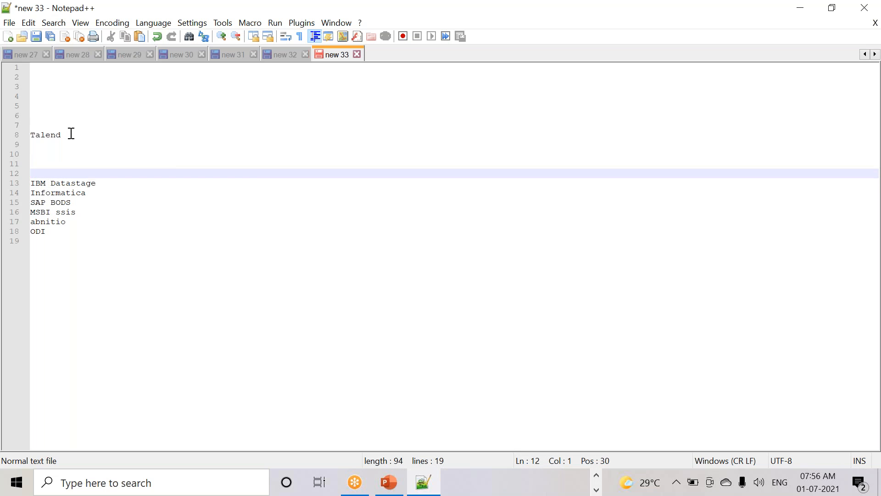
{"action": "left_click", "coordinate": [79, 133]}
{"action": "type", "text": "cos"}
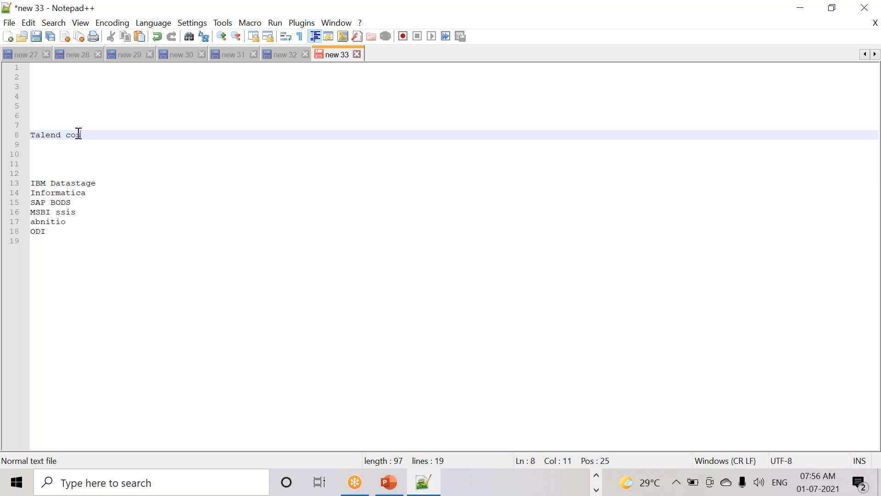
{"action": "type", "text": "t is very"}
- Note '10 cost' below the Talend remark and add '30 lacks' after IBM Datastage
{"action": "left_click", "coordinate": [88, 262]}
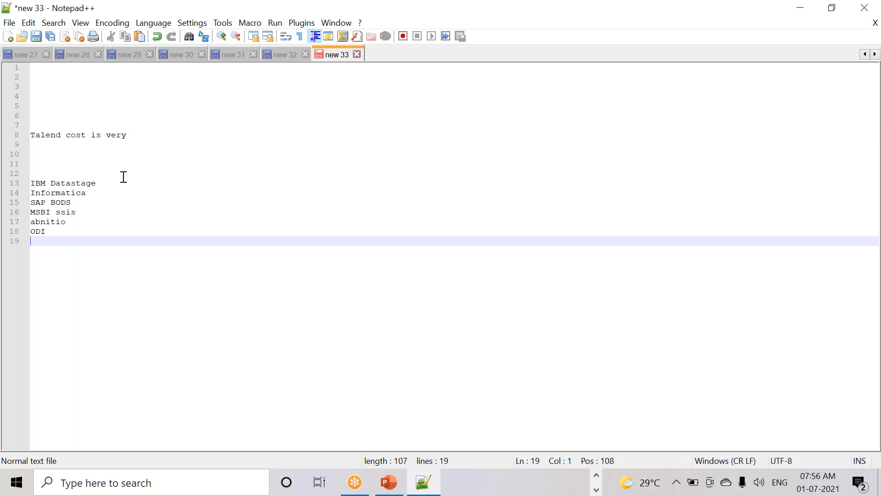
{"action": "left_click", "coordinate": [140, 138]}
{"action": "key", "text": "Return"}
{"action": "key", "text": "Return"}
{"action": "key", "text": "Return"}
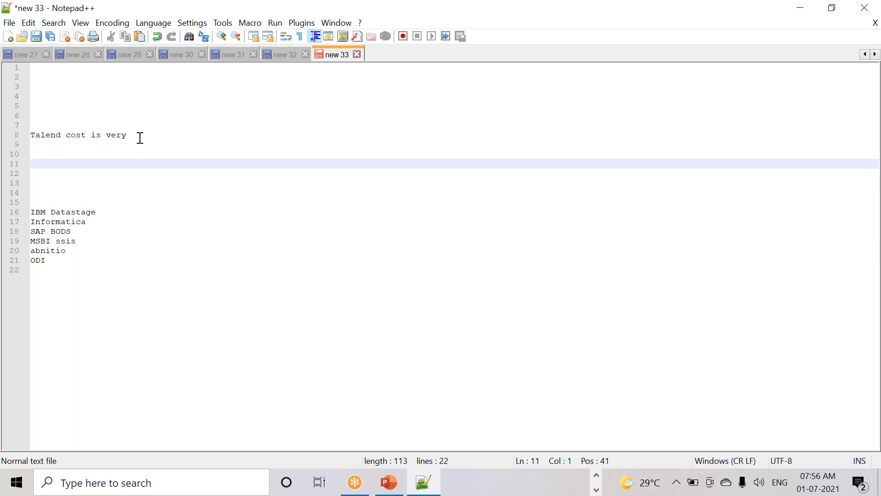
{"action": "type", "text": "10 cost"}
{"action": "left_click", "coordinate": [103, 212]}
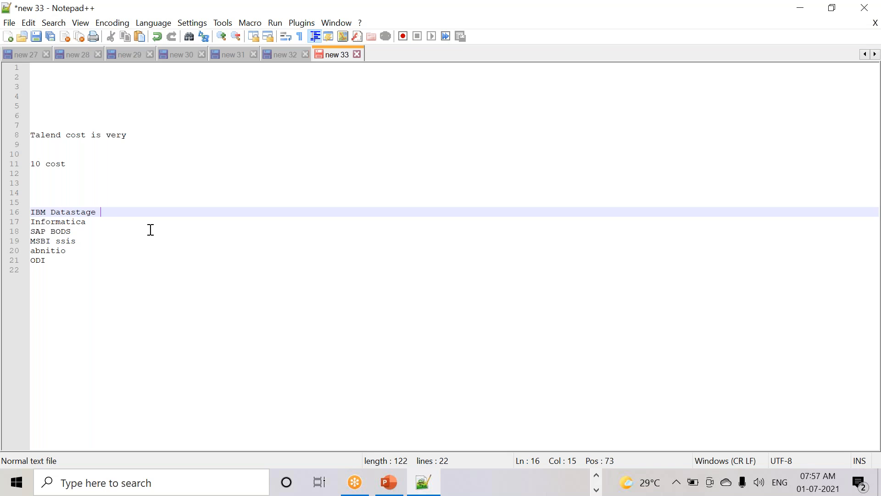
{"action": "type", "text": "30 lacks"}
- Add a line reading '5' directly below the 10 cost note
{"action": "left_click", "coordinate": [95, 157]}
{"action": "left_click", "coordinate": [88, 164]}
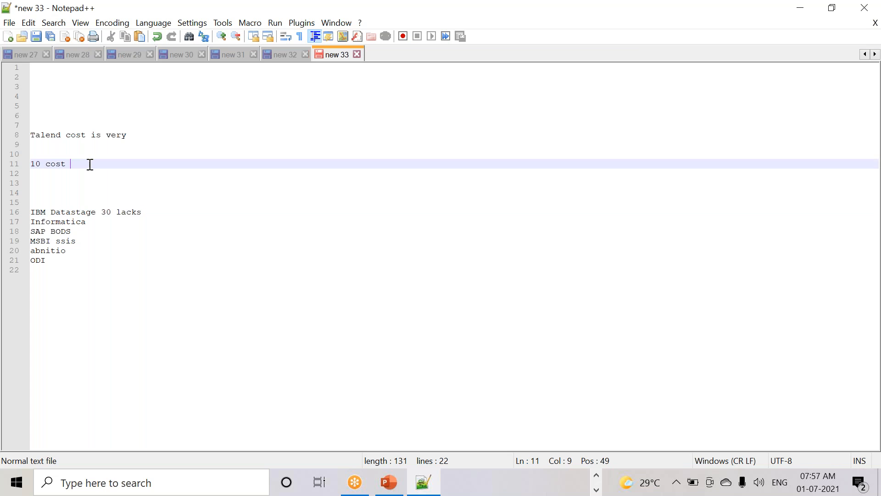
{"action": "key", "text": "Return"}
{"action": "key", "text": "Return"}
{"action": "type", "text": "5"}
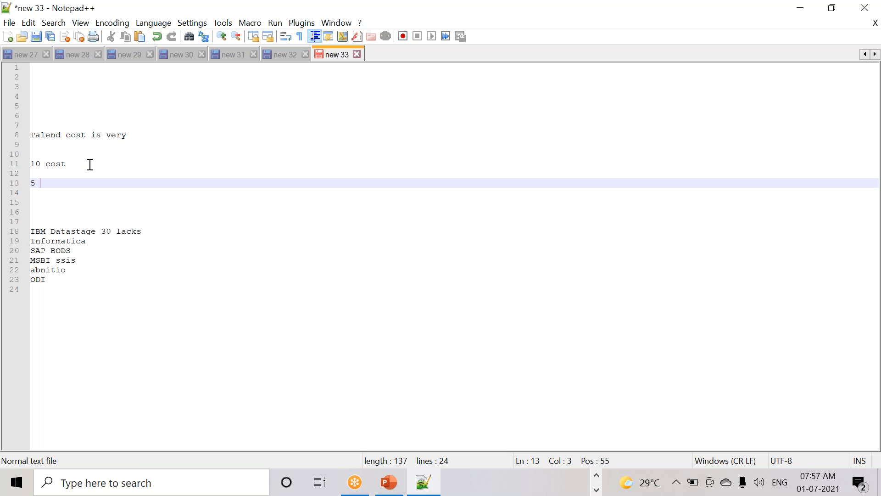
- Type a second '5' above IBM Datastage and add blank lines after it
{"action": "left_click", "coordinate": [164, 230]}
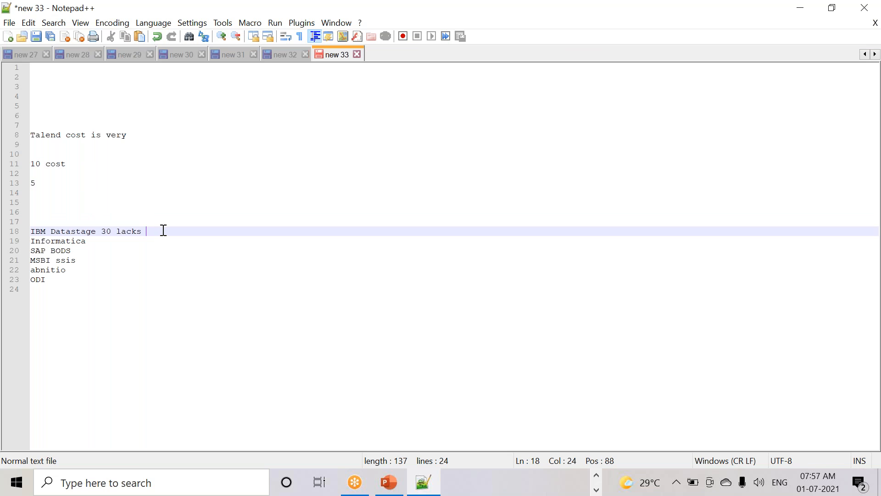
{"action": "left_click", "coordinate": [65, 212]}
{"action": "type", "text": "5"}
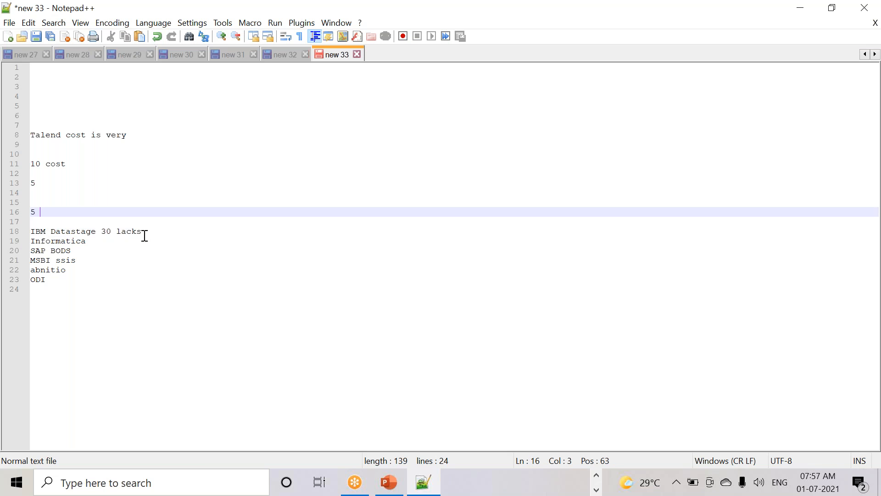
{"action": "left_click_drag", "start_coordinate": [145, 232], "coordinate": [8, 234]}
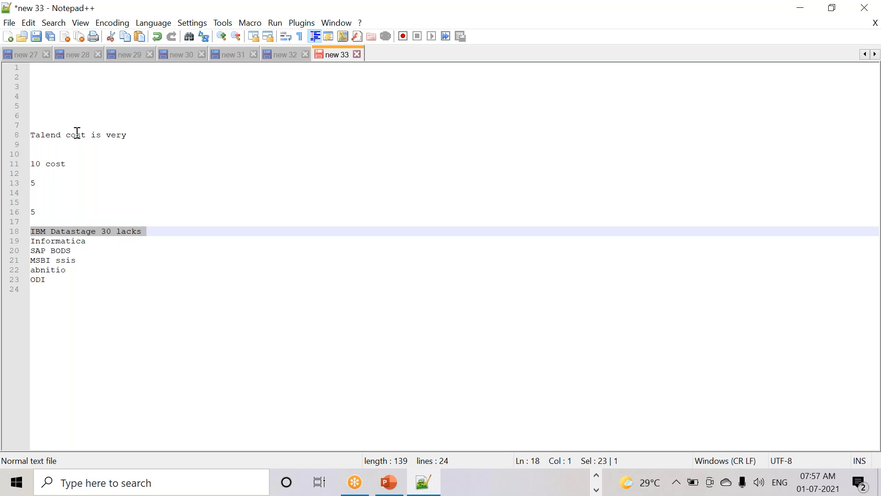
{"action": "left_click", "coordinate": [89, 235]}
{"action": "left_click_drag", "start_coordinate": [71, 164], "coordinate": [25, 164]}
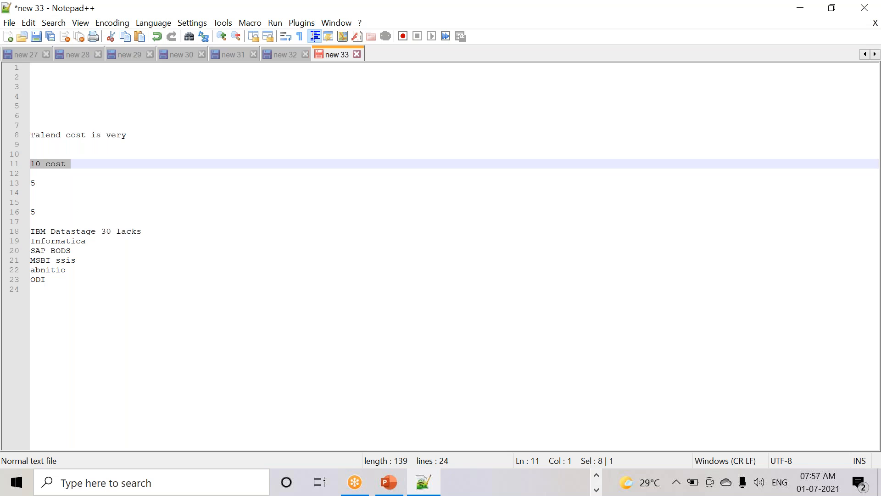
{"action": "left_click_drag", "start_coordinate": [144, 232], "coordinate": [61, 233]}
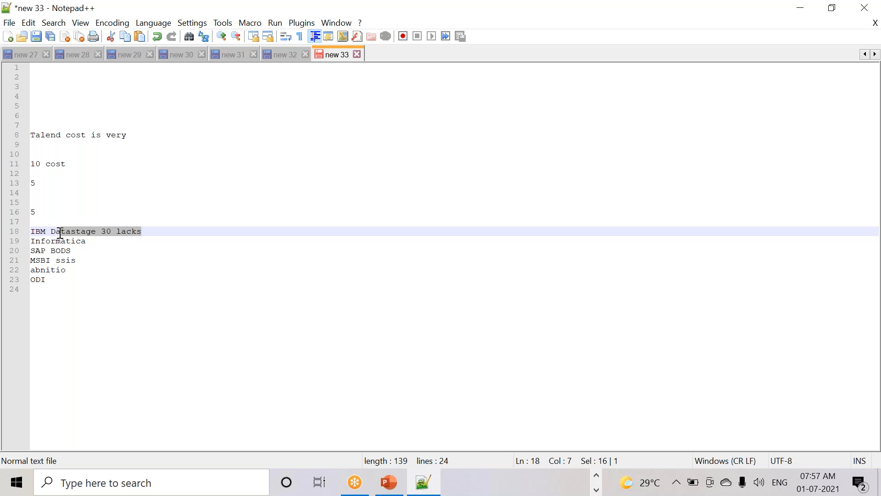
{"action": "left_click", "coordinate": [49, 212]}
{"action": "key", "text": "Return"}
{"action": "key", "text": "Return"}
{"action": "key", "text": "Return"}
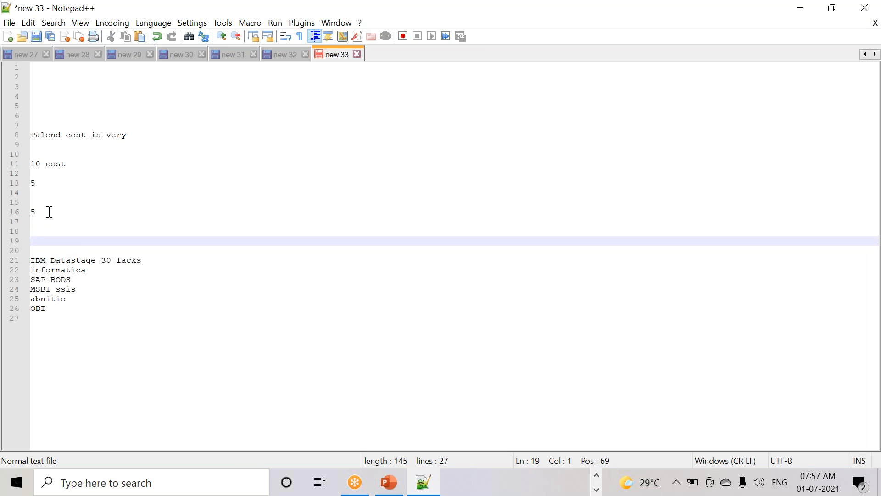
{"action": "left_click", "coordinate": [48, 183]}
{"action": "left_click_drag", "start_coordinate": [68, 164], "coordinate": [22, 169]}
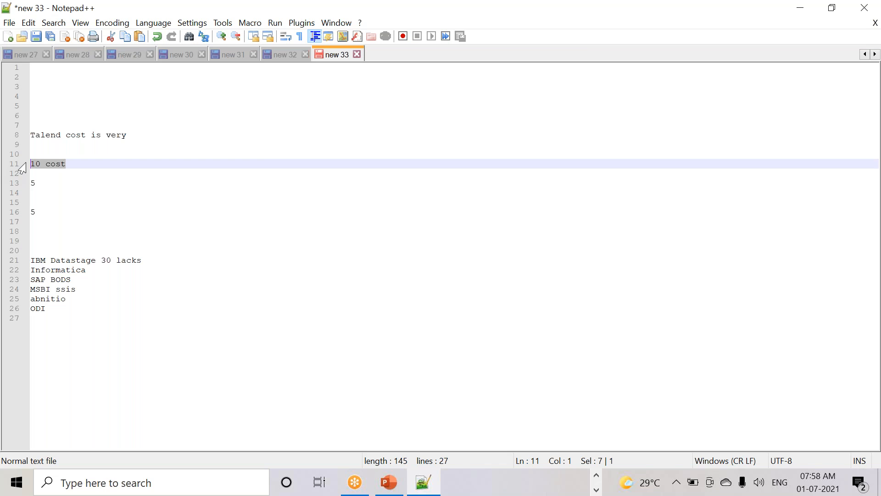
{"action": "left_click_drag", "start_coordinate": [66, 374], "coordinate": [22, 250]}
{"action": "left_click", "coordinate": [65, 324]}
{"action": "left_click_drag", "start_coordinate": [64, 324], "coordinate": [27, 260]}
{"action": "left_click", "coordinate": [49, 177]}
{"action": "left_click", "coordinate": [48, 183]}
{"action": "left_click", "coordinate": [38, 210]}
{"action": "left_click", "coordinate": [56, 323]}
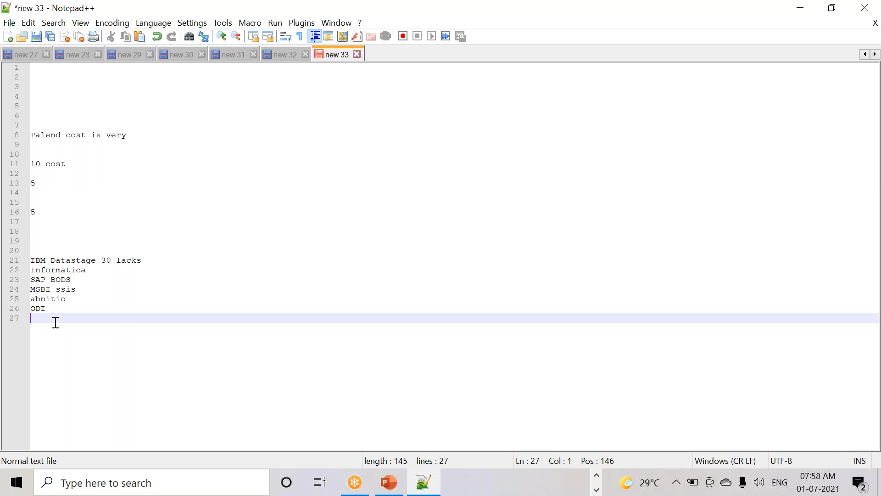
{"action": "left_click", "coordinate": [41, 212]}
{"action": "left_click", "coordinate": [42, 184]}
{"action": "left_click", "coordinate": [33, 207]}
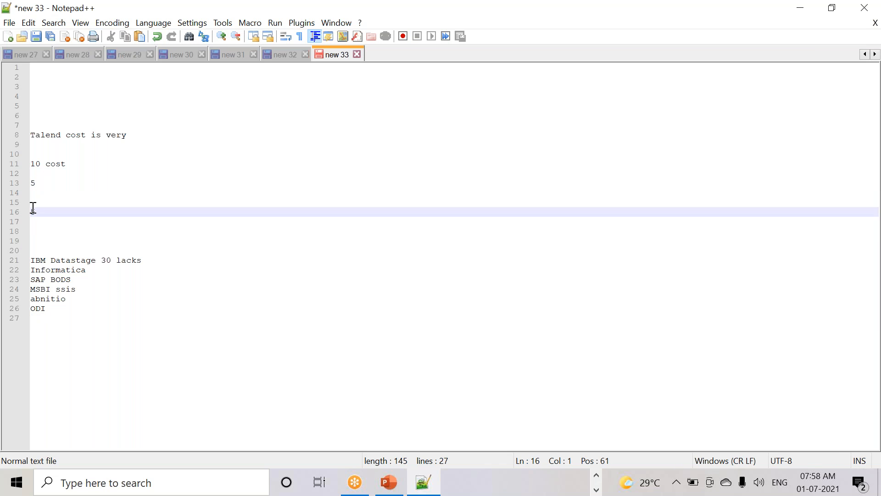
{"action": "left_click", "coordinate": [51, 185]}
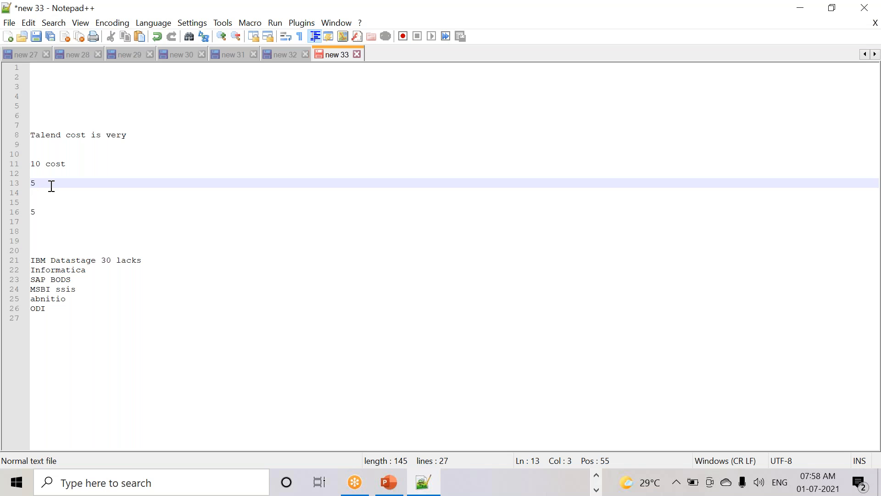
{"action": "left_click", "coordinate": [68, 166]}
{"action": "left_click", "coordinate": [88, 310]}
{"action": "left_click_drag", "start_coordinate": [87, 310], "coordinate": [26, 260]}
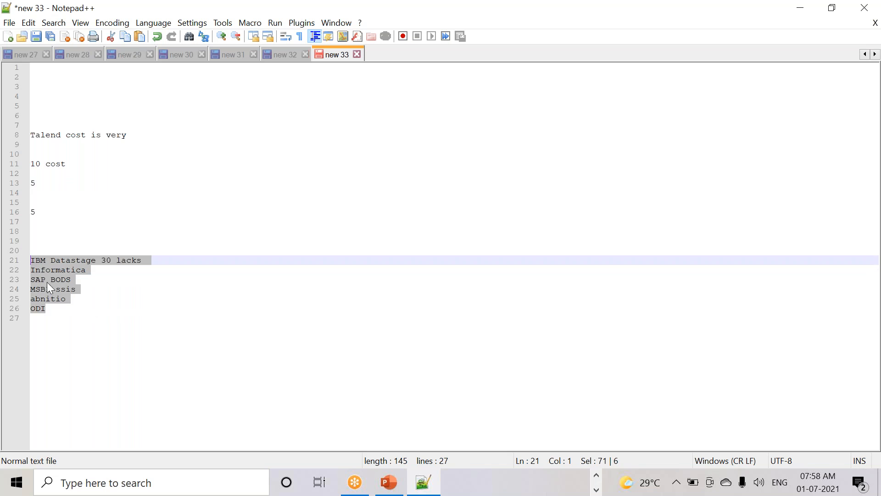
{"action": "left_click", "coordinate": [65, 321]}
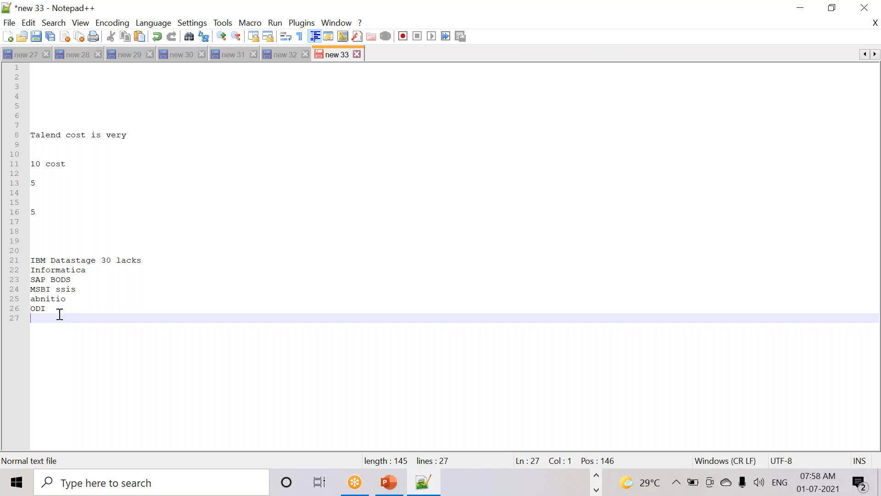
{"action": "left_click_drag", "start_coordinate": [62, 317], "coordinate": [26, 246]}
{"action": "left_click", "coordinate": [84, 157]}
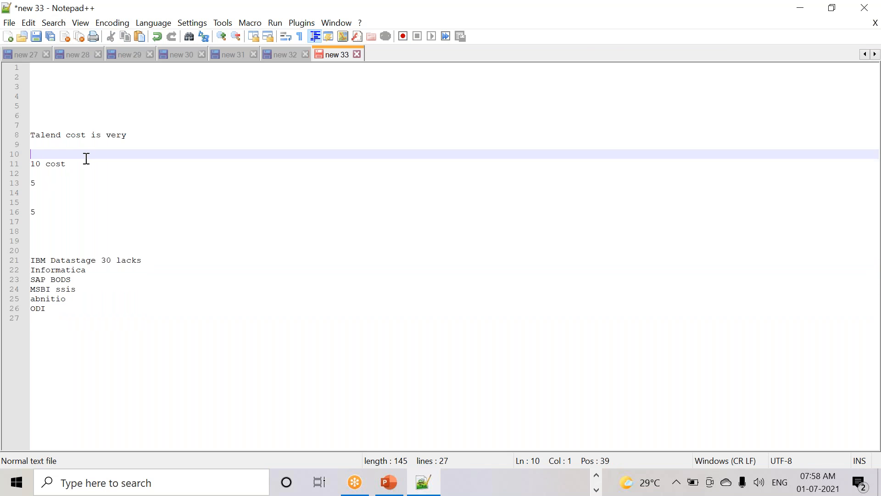
{"action": "left_click", "coordinate": [129, 136]}
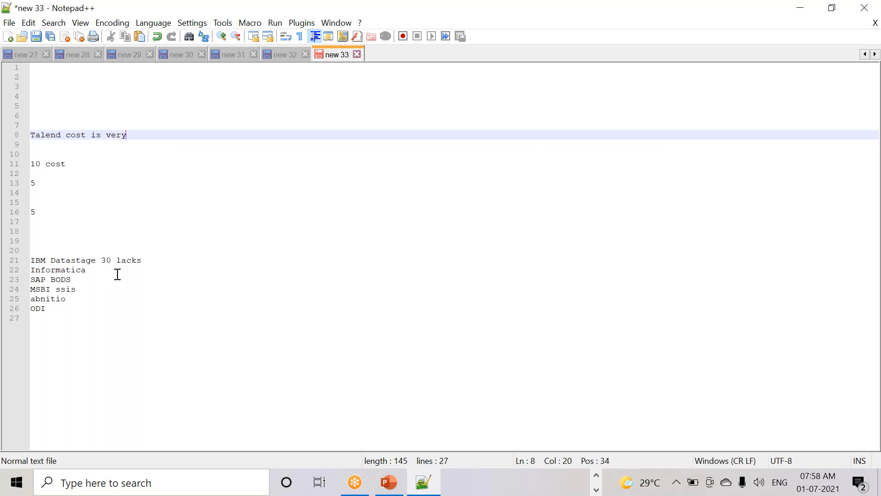
{"action": "left_click_drag", "start_coordinate": [87, 320], "coordinate": [20, 255]}
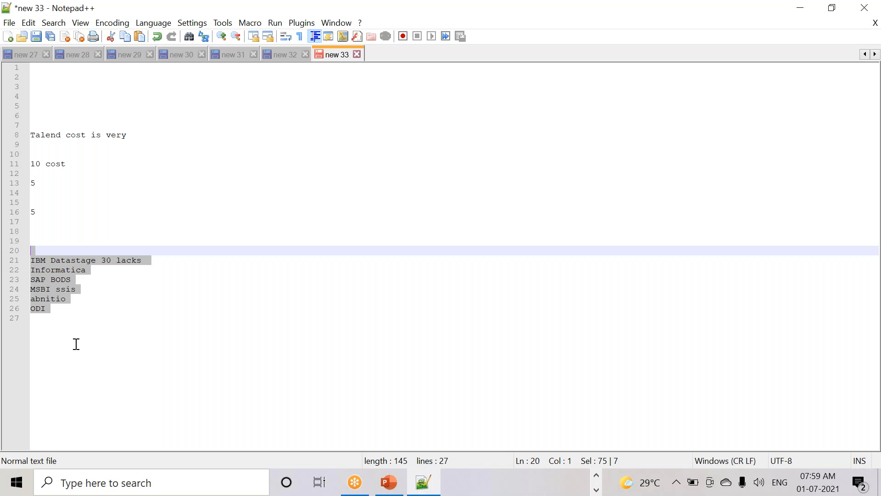
- Add a row of = signs as a separator under ODI, followed by blank lines
{"action": "left_click", "coordinate": [66, 311]}
{"action": "key", "text": "Return"}
{"action": "key", "text": "Return"}
{"action": "key", "text": "Return"}
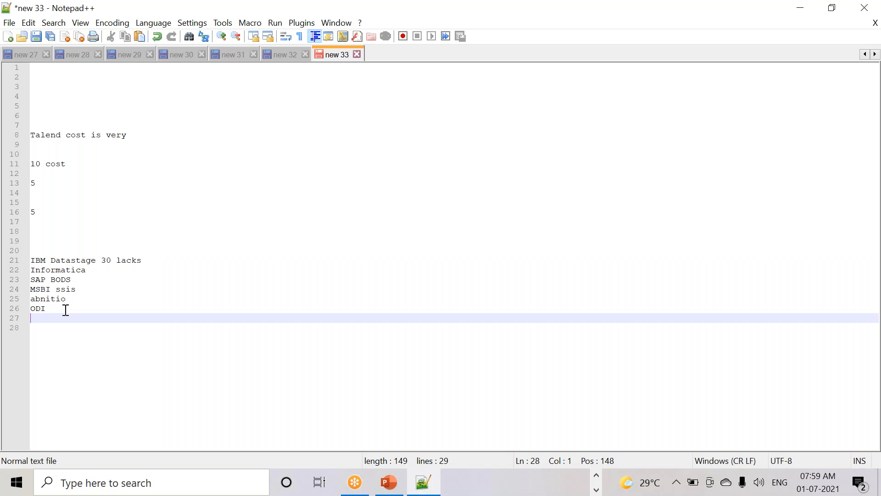
{"action": "type", "text": "====================="}
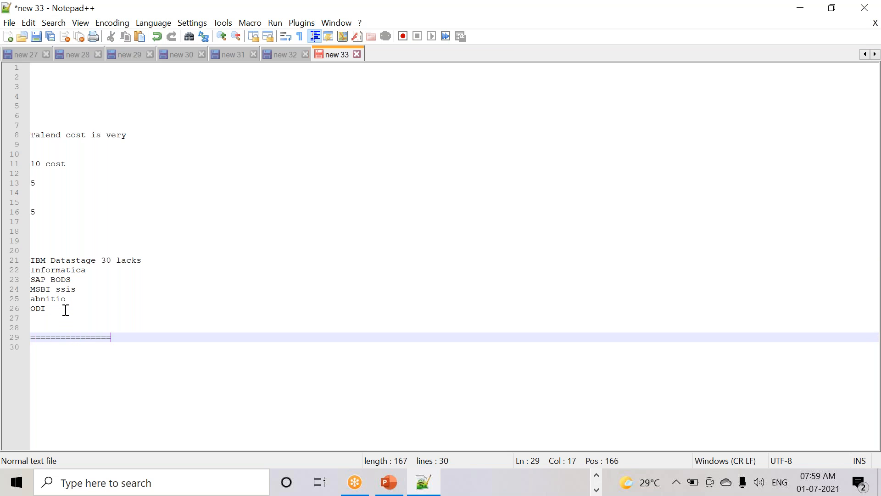
{"action": "key", "text": "Return"}
{"action": "key", "text": "Return"}
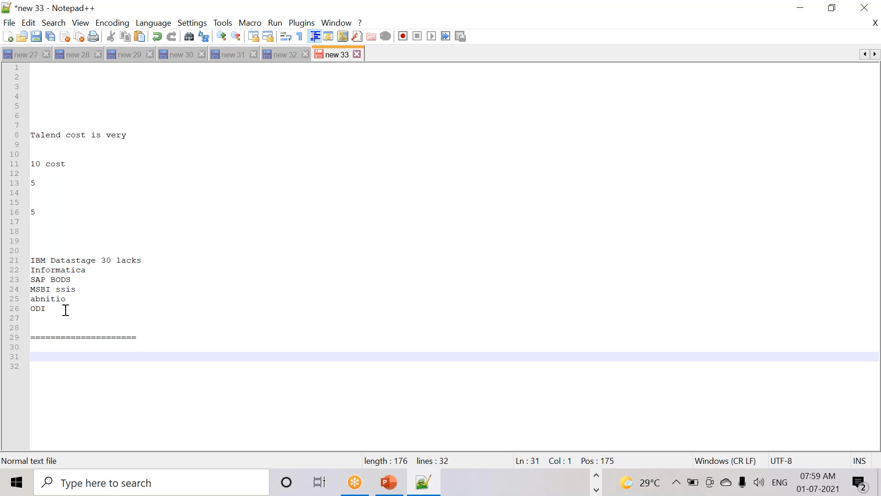
{"action": "key", "text": "Return"}
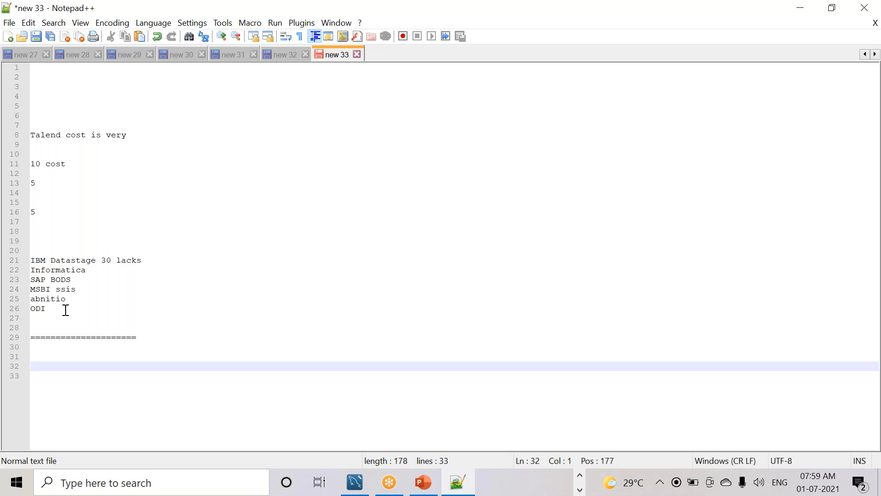
- Note 'hude demand in the market', hiring companies (tcs, wipro, hcl, accenture, ibm), 'proudct', 'less reso'
{"action": "type", "text": "hude dema"}
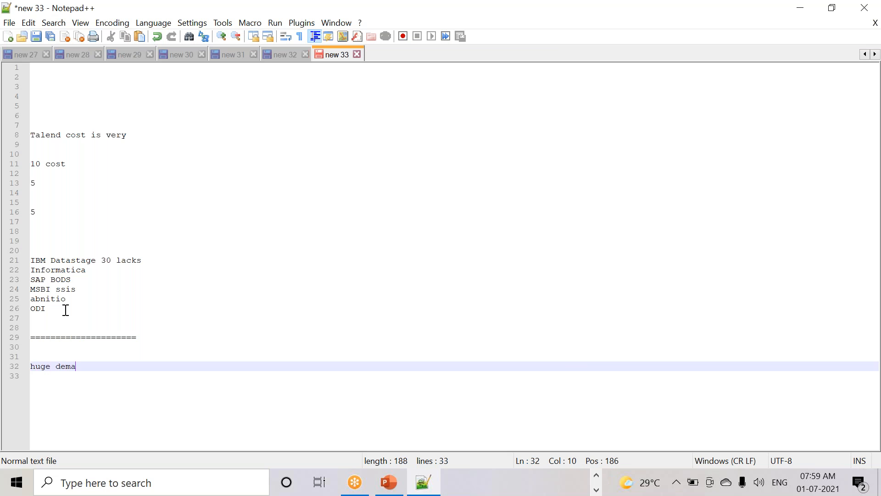
{"action": "type", "text": "nd in the mar"}
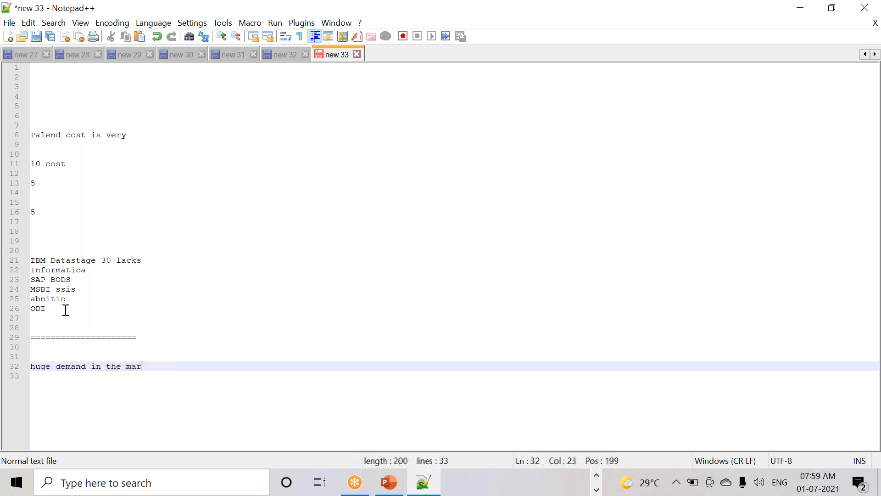
{"action": "type", "text": "ket"}
{"action": "key", "text": "Return"}
{"action": "type", "text": "all m"}
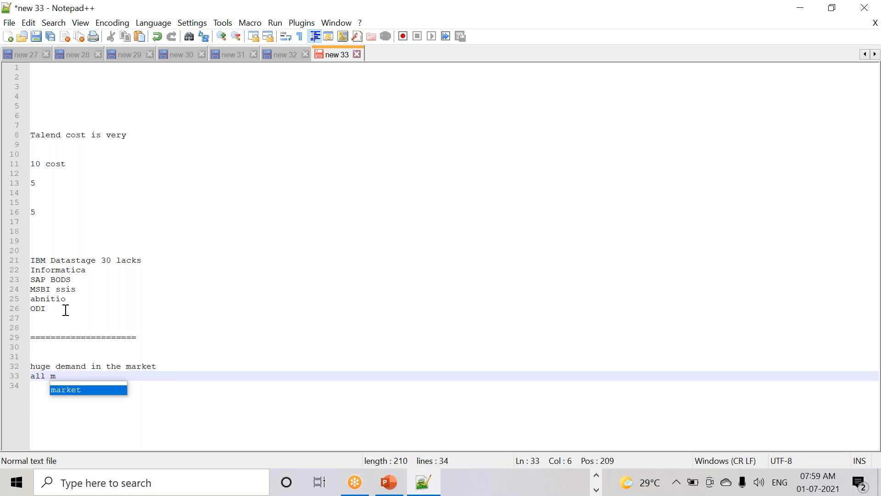
{"action": "type", "text": "ns,tcs,"}
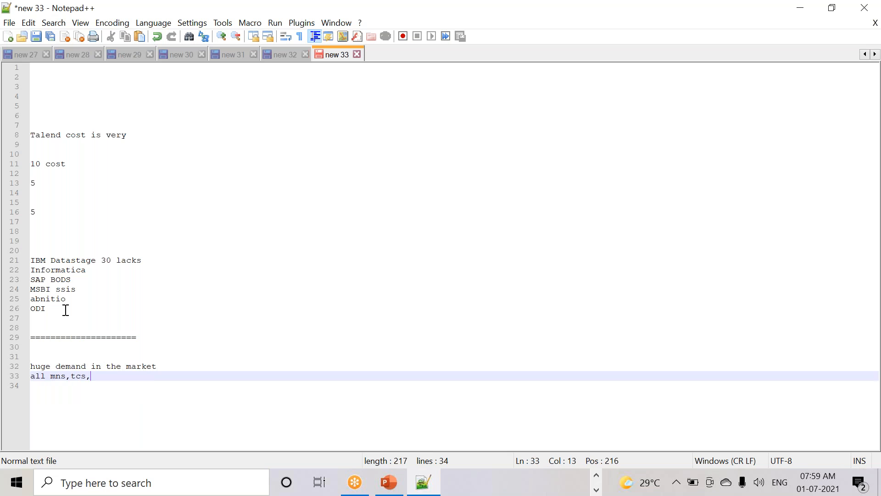
{"action": "type", "text": " wipro,"}
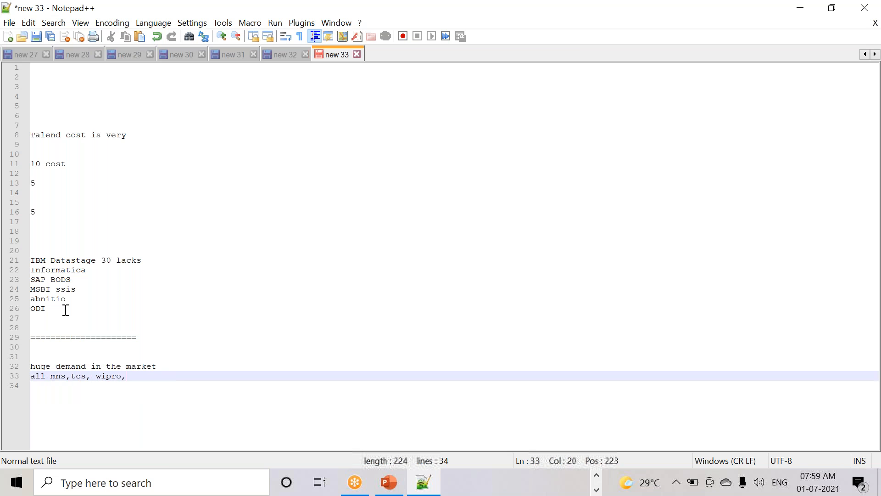
{"action": "type", "text": "hcl,accenture,ibm"}
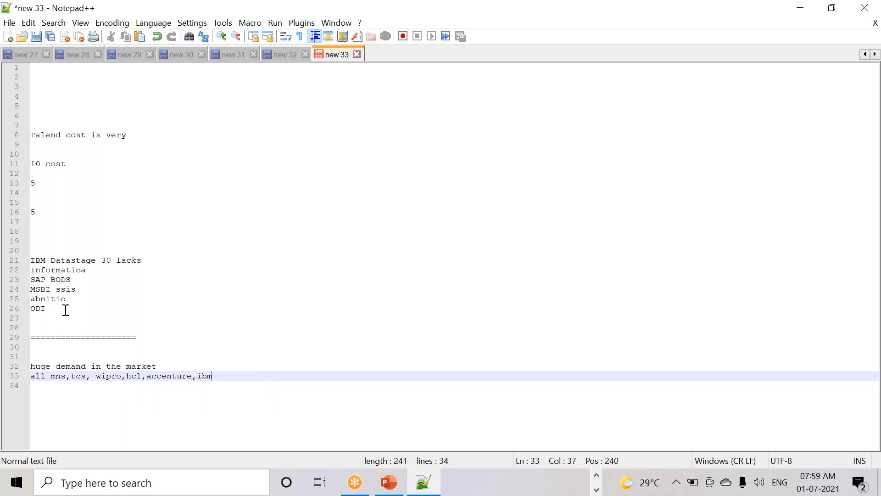
{"action": "type", "text": ", deliote,"}
{"action": "key", "text": "Return"}
{"action": "type", "text": "proudcce"}
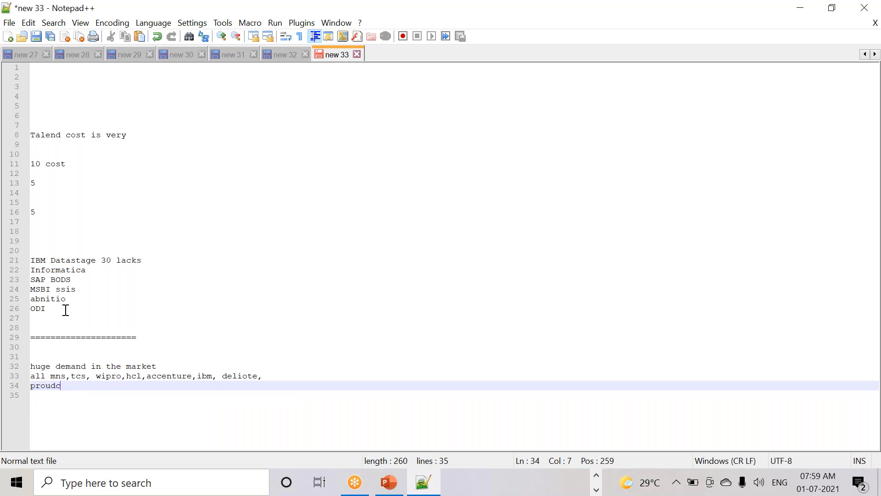
{"action": "key", "text": "BackSpace"}
{"action": "key", "text": "BackSpace"}
{"action": "type", "text": "t"}
{"action": "key", "text": "Return"}
{"action": "type", "text": "less reso"}
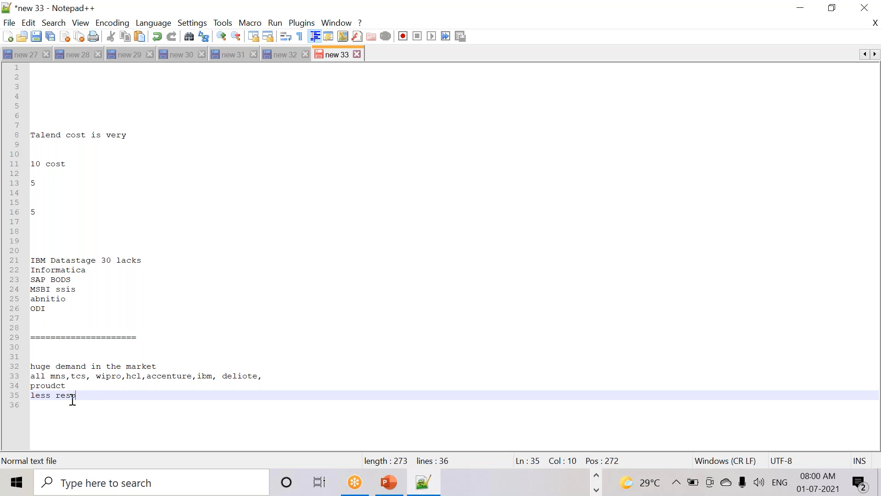
- Select and review the new market demand notes and the cost figures
{"action": "left_click_drag", "start_coordinate": [95, 401], "coordinate": [22, 366]}
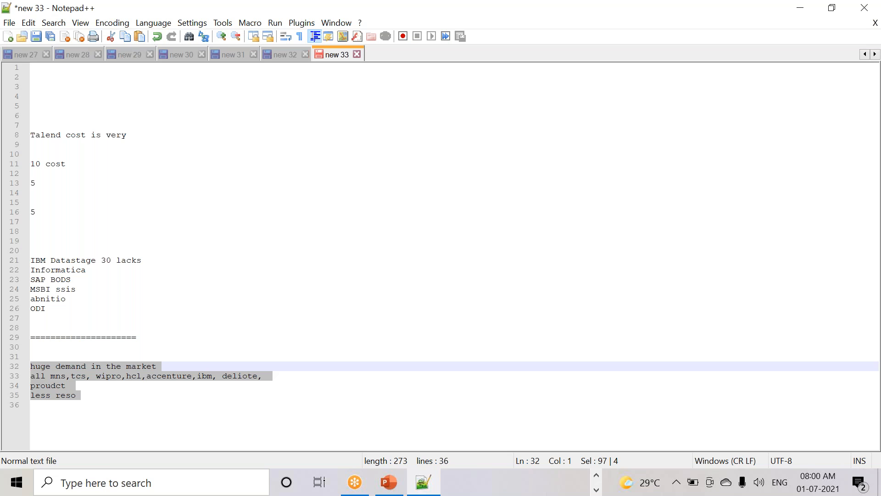
{"action": "left_click", "coordinate": [100, 403]}
{"action": "left_click_drag", "start_coordinate": [69, 214], "coordinate": [27, 146]}
{"action": "left_click_drag", "start_coordinate": [98, 405], "coordinate": [21, 358]}
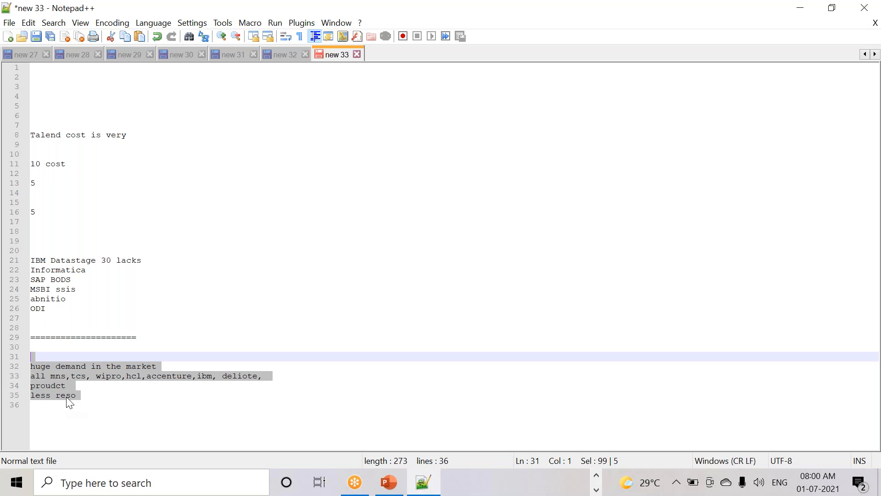
{"action": "left_click", "coordinate": [112, 398]}
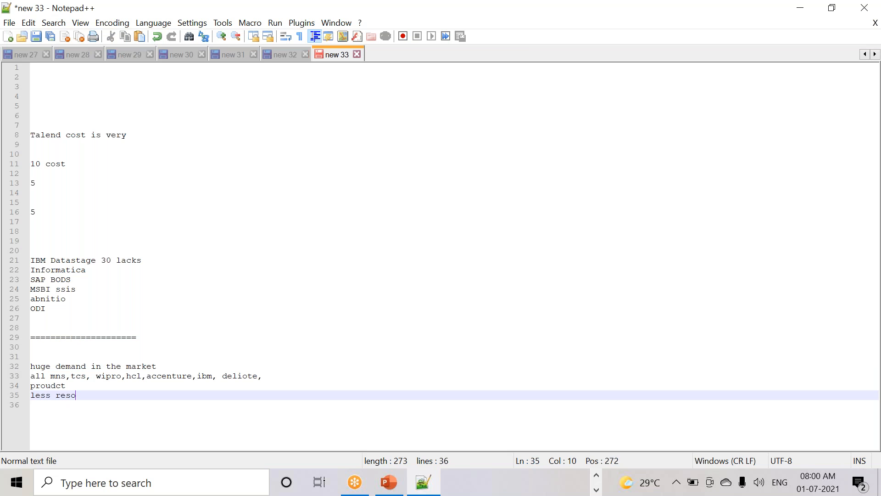
- Add a line reading '35 to 40 working days' below the market notes
{"action": "key", "text": "Return"}
{"action": "key", "text": "Return"}
{"action": "key", "text": "Return"}
{"action": "type", "text": "35 to 40 w"}
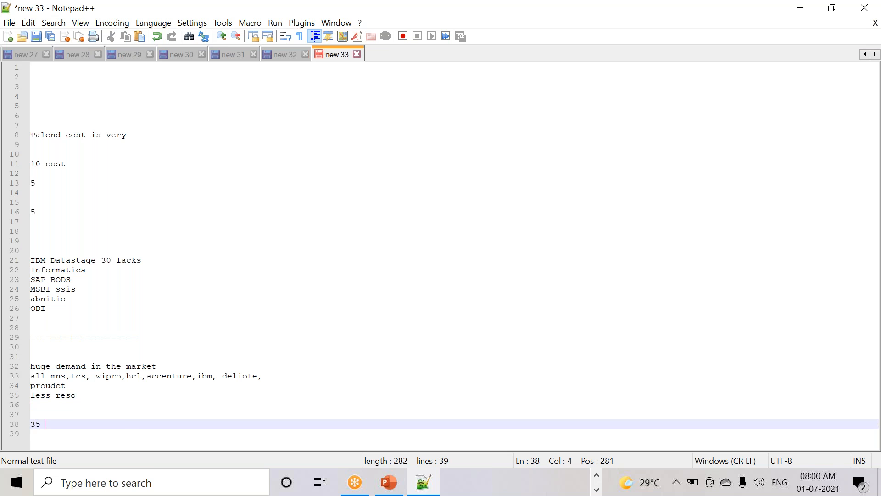
{"action": "type", "text": "orking days"}
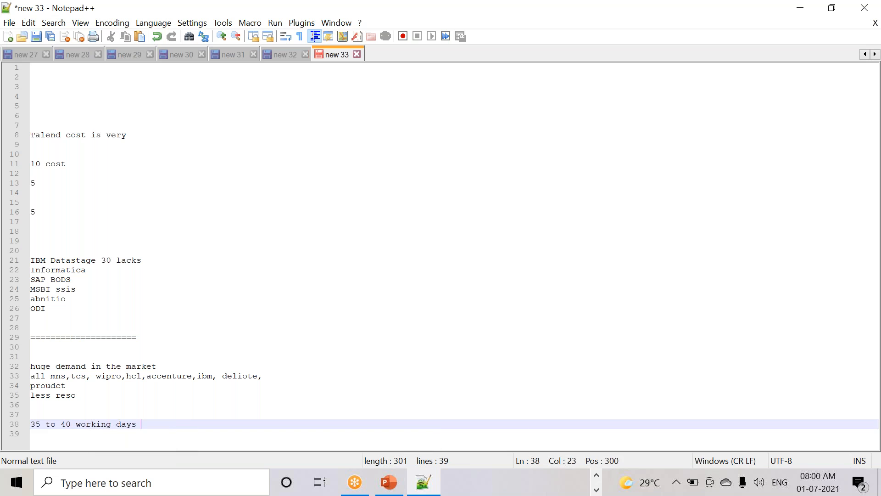
{"action": "key", "text": "Return"}
{"action": "type", "text": "the"}
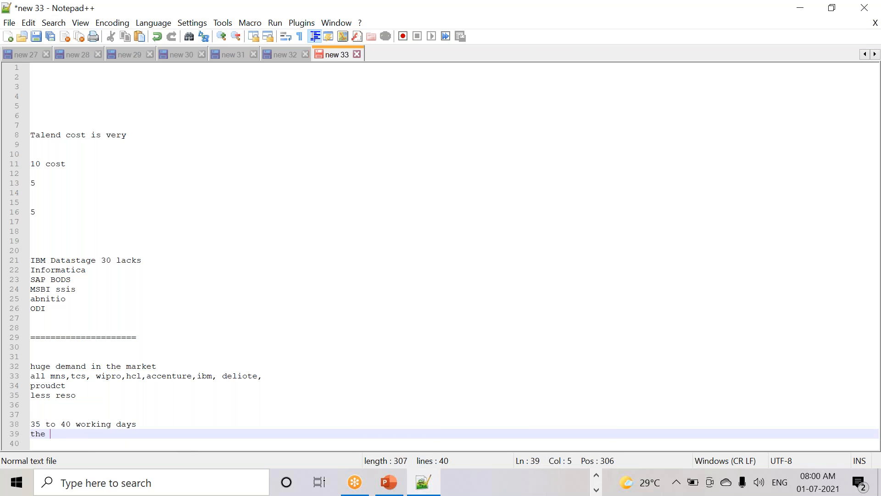
{"action": "key", "text": "BackSpace"}
{"action": "key", "text": "BackSpace"}
{"action": "key", "text": "BackSpace"}
{"action": "key", "text": "BackSpace"}
- Add the timing '7.45 am to 9 am', 'from monday to friday' and 'start' lines
{"action": "key", "text": "Return"}
{"action": "key", "text": "Return"}
{"action": "type", "text": "t"}
{"action": "key", "text": "BackSpace"}
{"action": "type", "text": "7.45 a"}
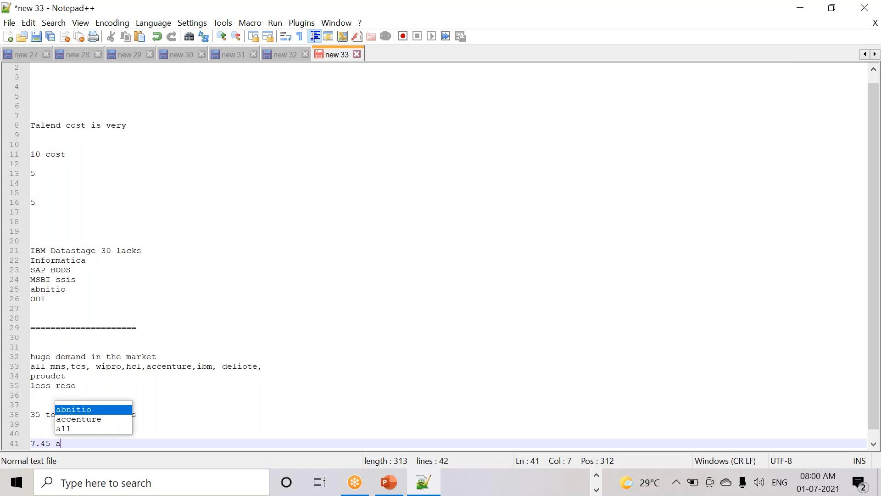
{"action": "type", "text": "m to 9 am"}
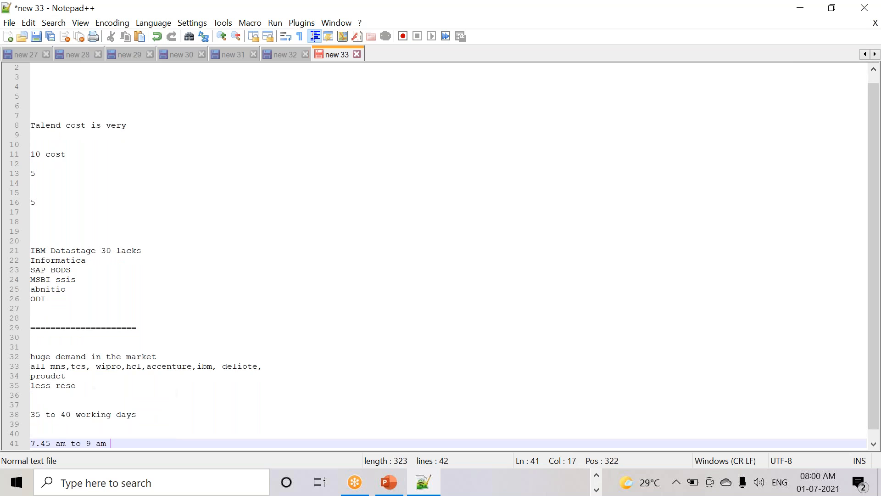
{"action": "key", "text": "Return"}
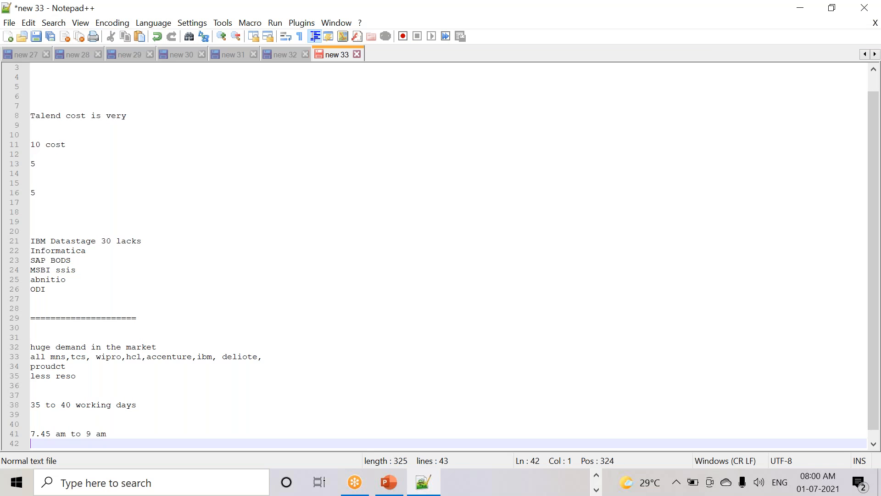
{"action": "type", "text": "from mo"}
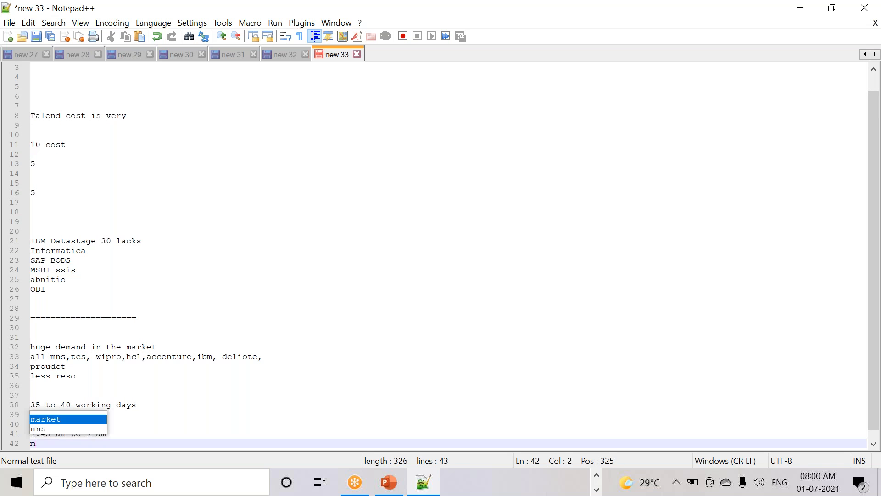
{"action": "type", "text": "day to"}
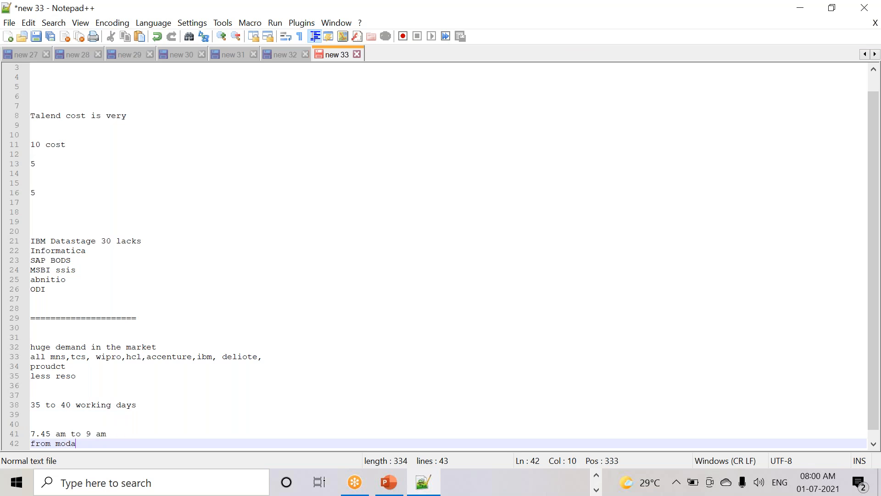
{"action": "key", "text": "BackSpace"}
{"action": "key", "text": "BackSpace"}
{"action": "key", "text": "BackSpace"}
{"action": "key", "text": "BackSpace"}
{"action": "key", "text": "BackSpace"}
{"action": "key", "text": "BackSpace"}
{"action": "type", "text": "nda"}
{"action": "type", "text": "y to fir"}
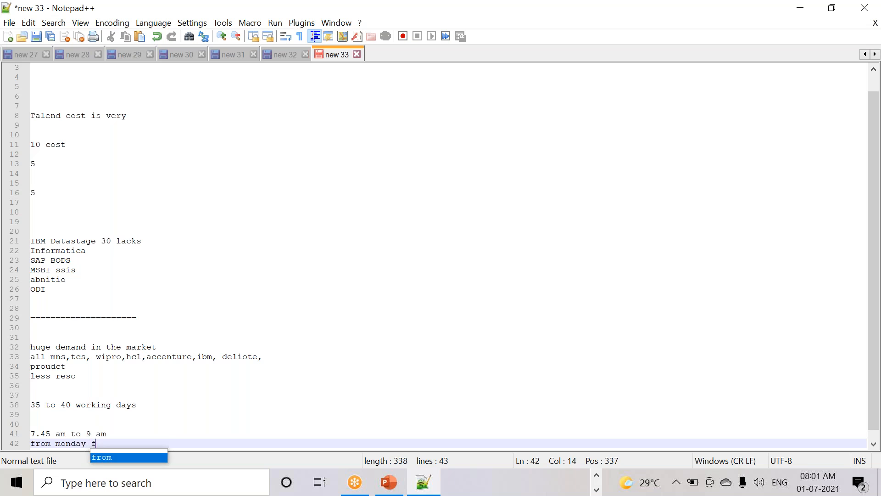
{"action": "key", "text": "BackSpace"}
{"action": "key", "text": "BackSpace"}
{"action": "type", "text": "riday"}
{"action": "key", "text": "Return"}
{"action": "key", "text": "Return"}
{"action": "type", "text": "start"}
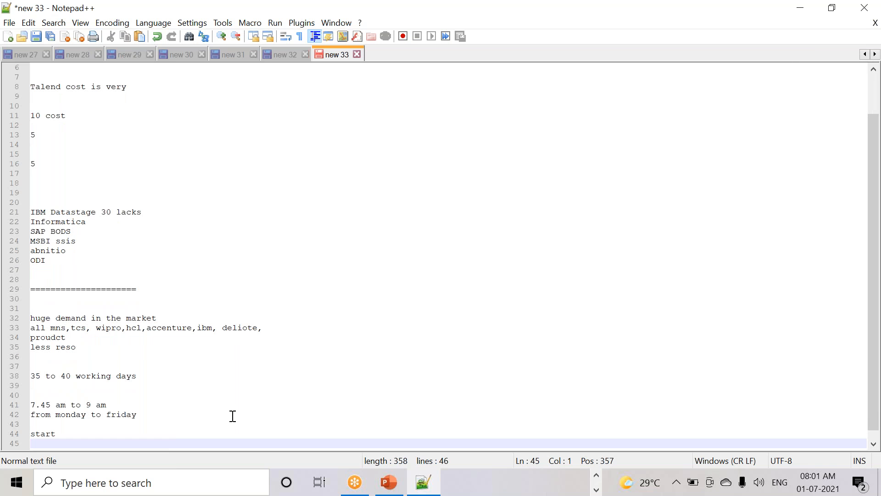
- Open the Talend training course spreadsheet from the TALEND_DEMO_VENKAT folder
{"action": "left_click", "coordinate": [596, 488]}
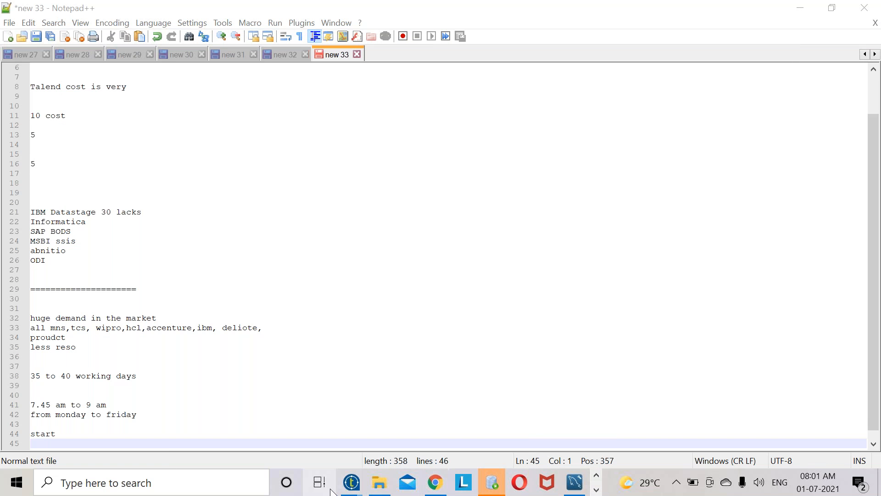
{"action": "left_click", "coordinate": [379, 482]}
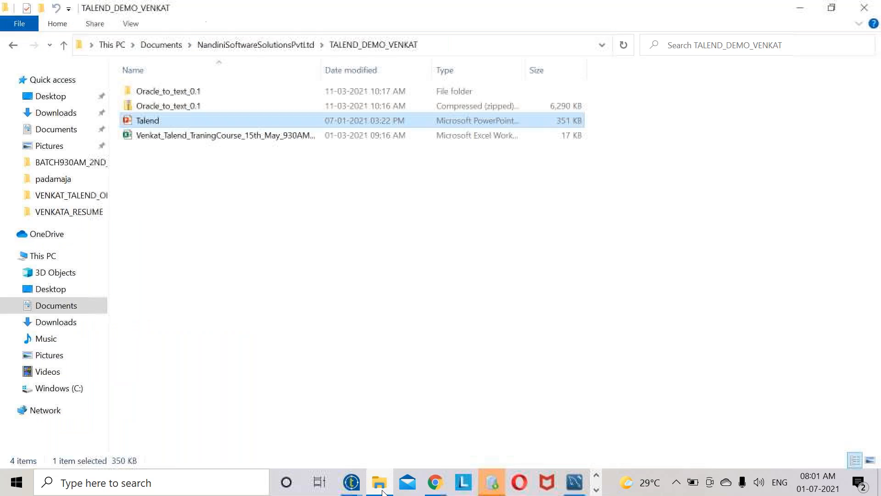
{"action": "double_click", "coordinate": [264, 138]}
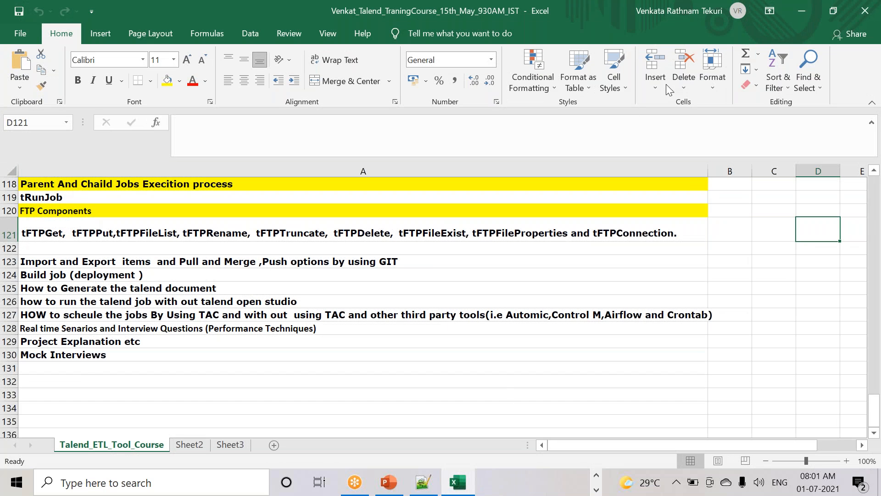
- Change the start time in B1 from 8.00 A.M to 7.45A.M
{"action": "scroll", "coordinate": [486, 335], "scroll_direction": "up", "scroll_amount": 20}
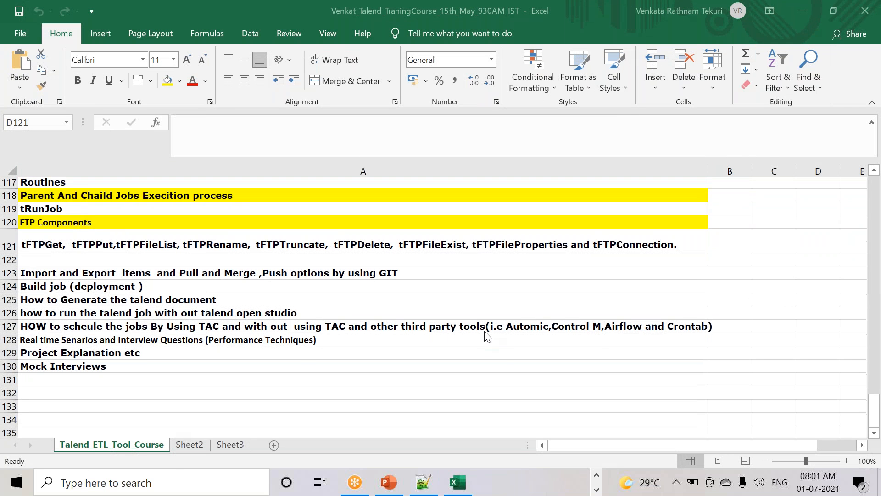
{"action": "scroll", "coordinate": [487, 335], "scroll_direction": "up", "scroll_amount": 15}
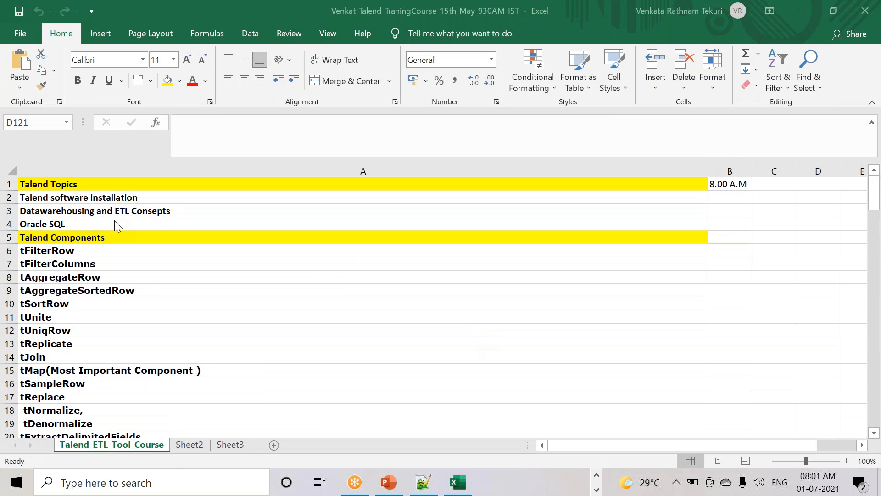
{"action": "left_click", "coordinate": [101, 197]}
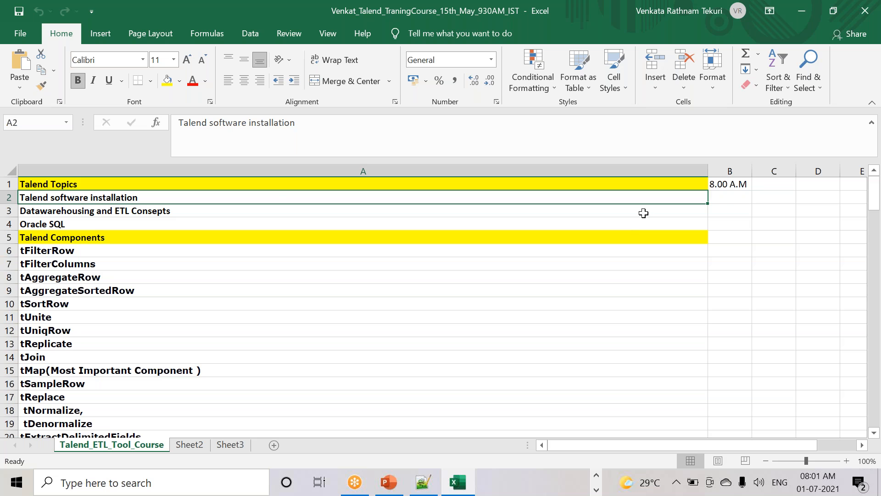
{"action": "double_click", "coordinate": [716, 185]}
{"action": "key", "text": "BackSpace"}
{"action": "type", "text": "7.45"}
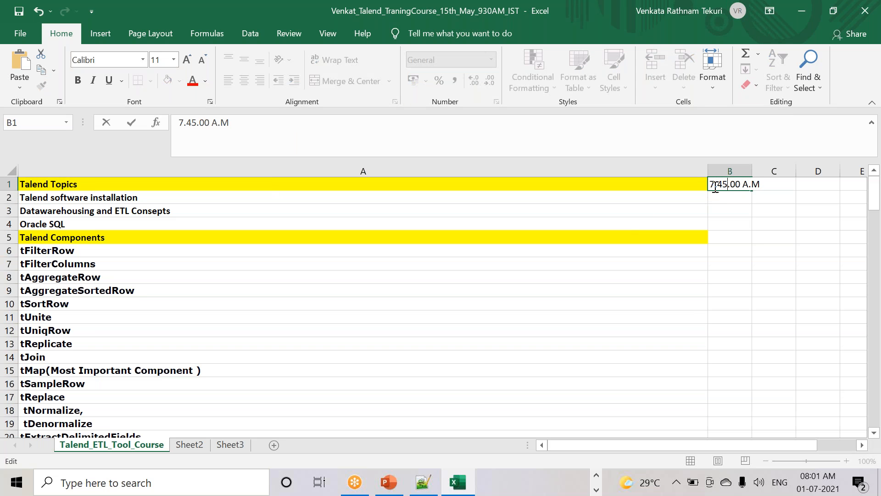
{"action": "key", "text": "Delete"}
{"action": "key", "text": "Delete"}
{"action": "key", "text": "Delete"}
{"action": "key", "text": "Delete"}
{"action": "left_click", "coordinate": [150, 210]}
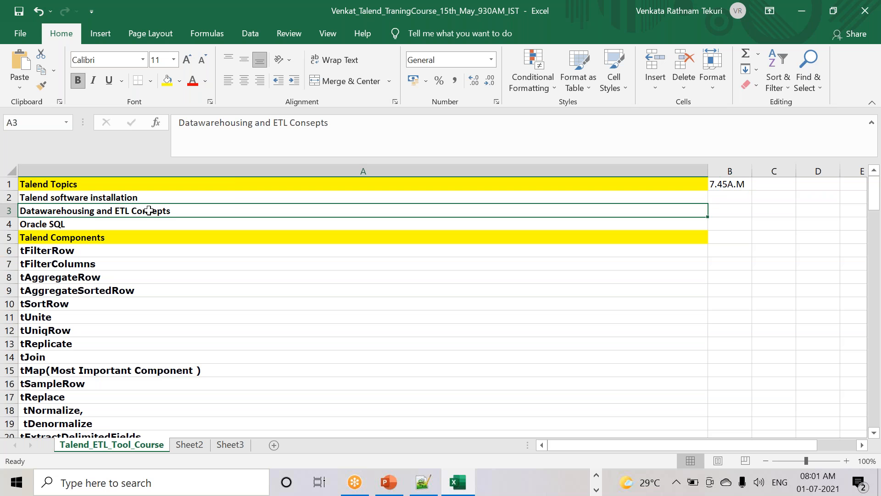
- Browse the course outline down to the job scheduling topic, then return to Notepad++
{"action": "left_click", "coordinate": [72, 226]}
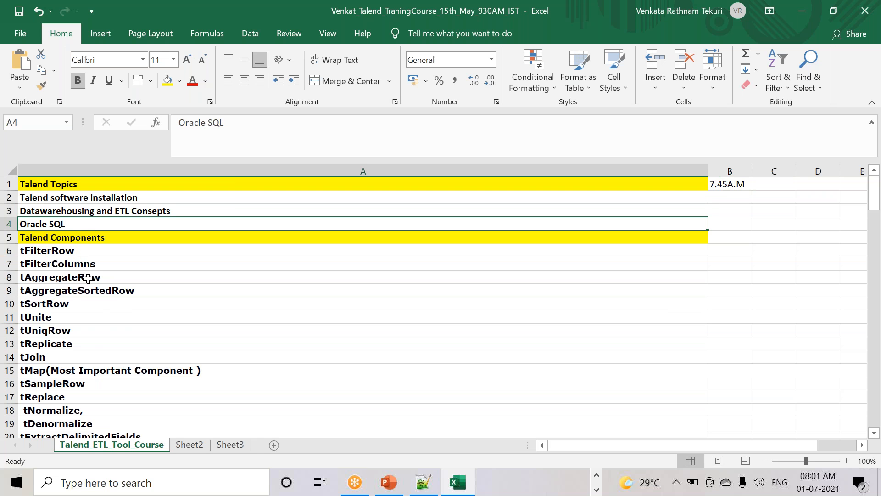
{"action": "scroll", "coordinate": [118, 310], "scroll_direction": "down", "scroll_amount": 12}
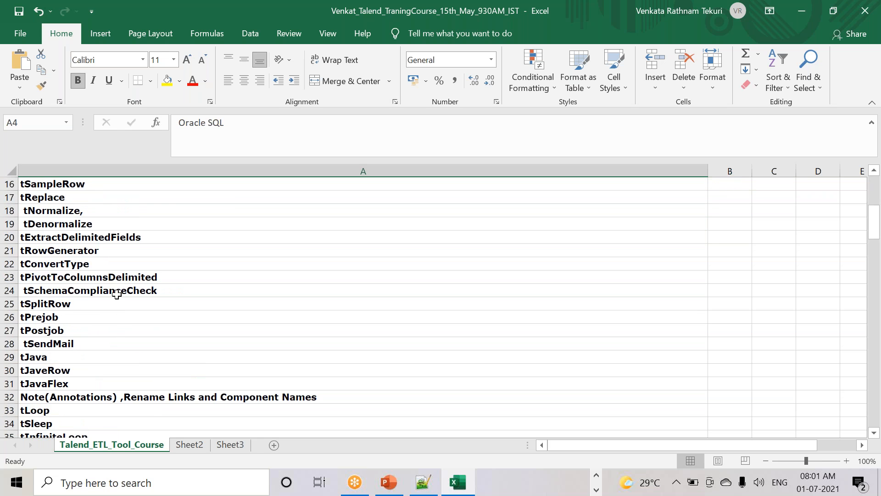
{"action": "scroll", "coordinate": [115, 318], "scroll_direction": "down", "scroll_amount": 7}
{"action": "scroll", "coordinate": [176, 316], "scroll_direction": "down", "scroll_amount": 8}
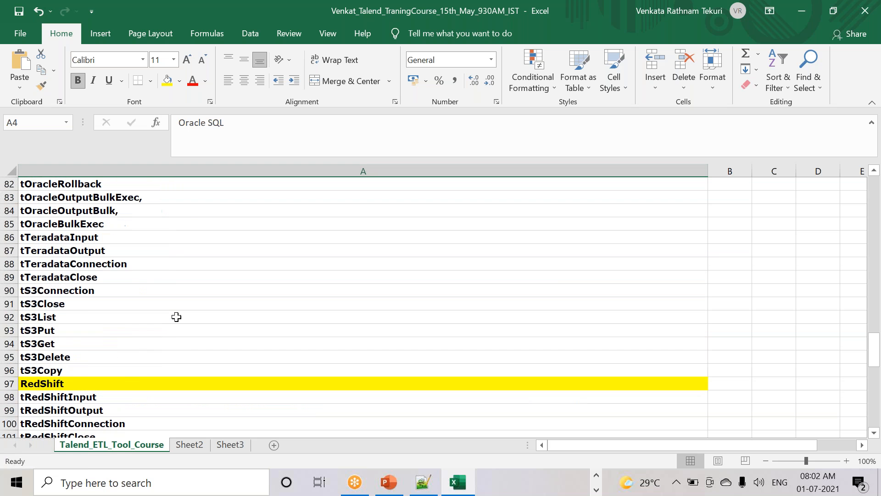
{"action": "scroll", "coordinate": [176, 316], "scroll_direction": "down", "scroll_amount": 17}
{"action": "scroll", "coordinate": [176, 317], "scroll_direction": "up", "scroll_amount": 14}
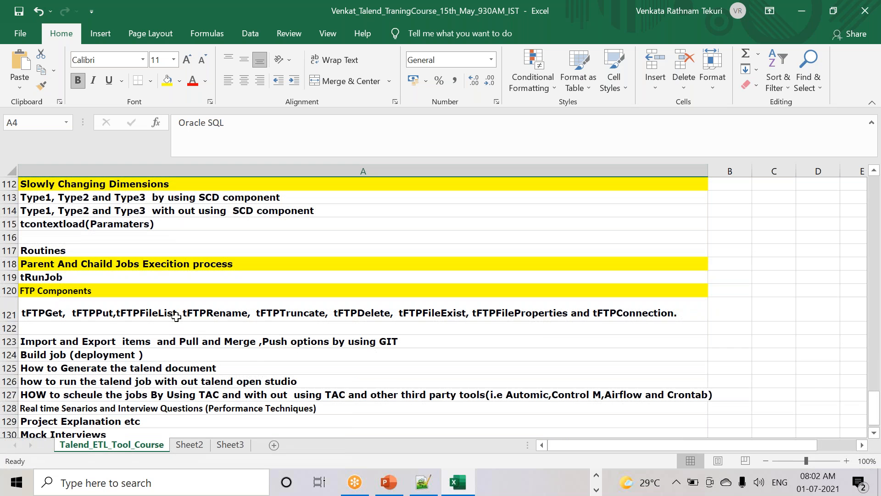
{"action": "scroll", "coordinate": [177, 316], "scroll_direction": "up", "scroll_amount": 3}
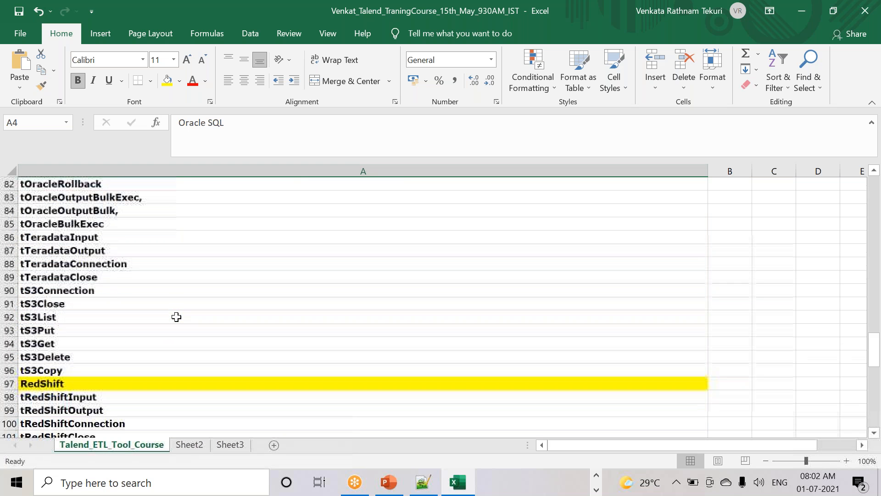
{"action": "left_click", "coordinate": [49, 406]}
{"action": "scroll", "coordinate": [61, 374], "scroll_direction": "down", "scroll_amount": 7}
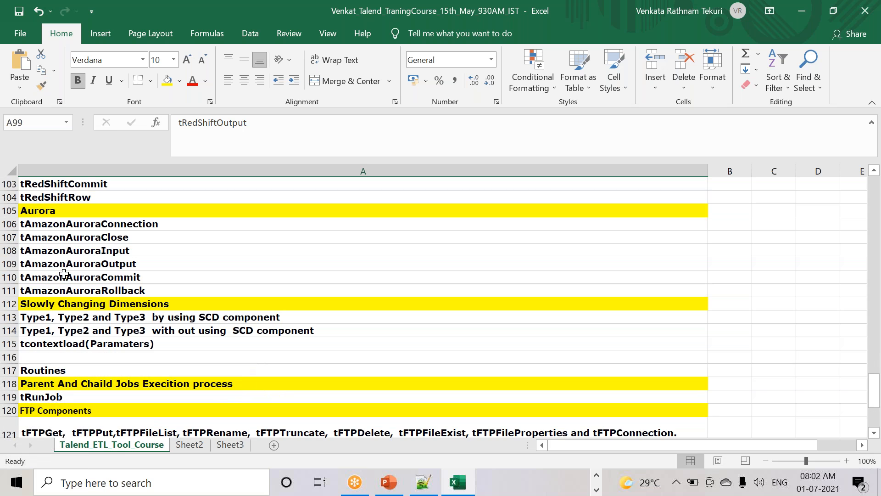
{"action": "left_click", "coordinate": [69, 238]}
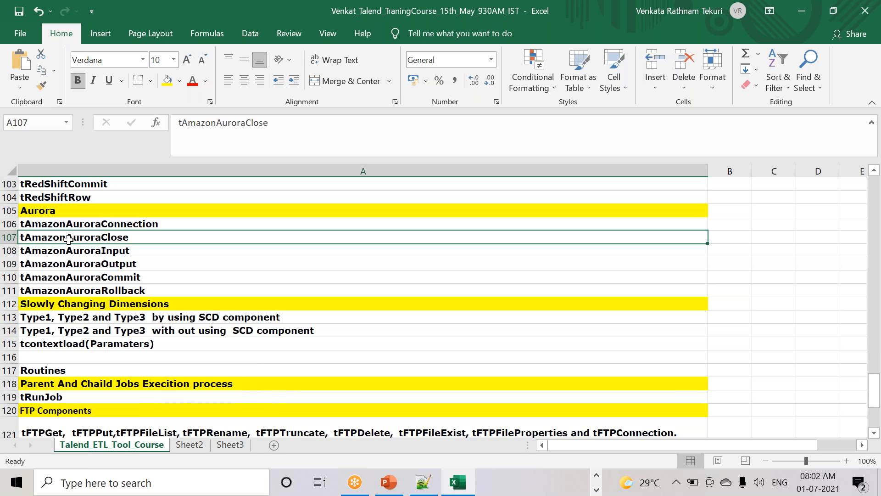
{"action": "left_click", "coordinate": [97, 317]}
{"action": "scroll", "coordinate": [92, 356], "scroll_direction": "down", "scroll_amount": 3}
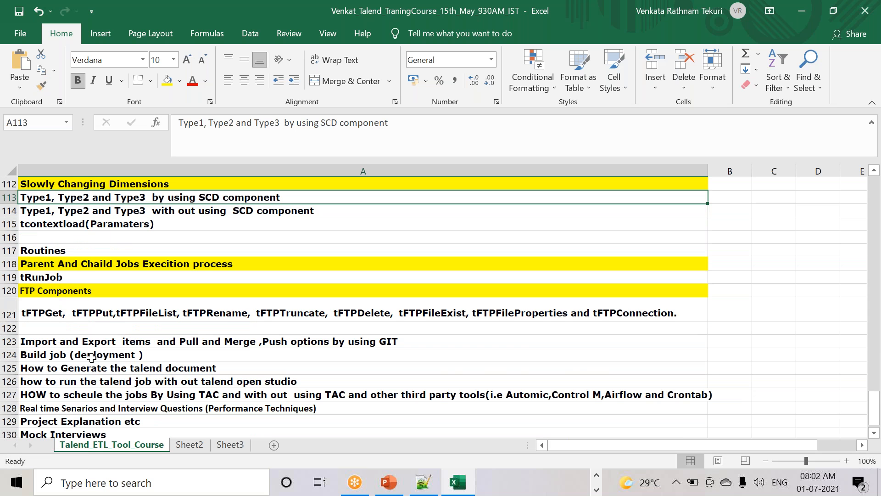
{"action": "scroll", "coordinate": [91, 358], "scroll_direction": "down", "scroll_amount": 1}
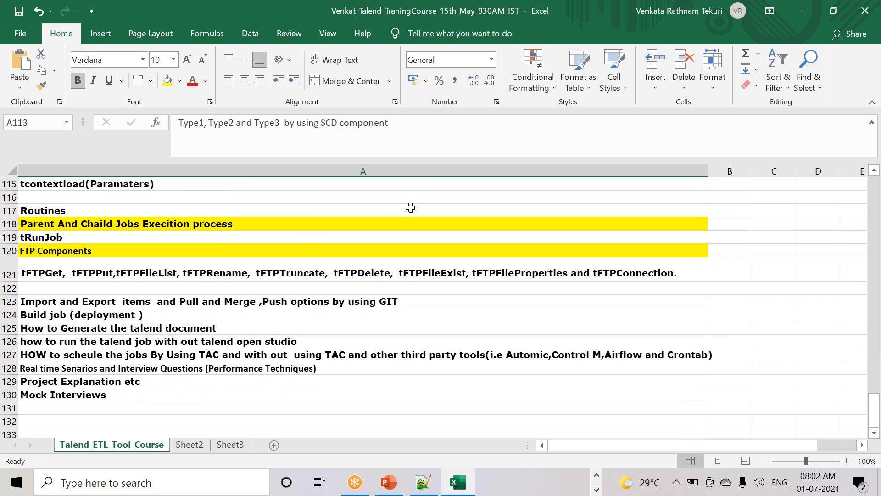
{"action": "left_click", "coordinate": [328, 358]}
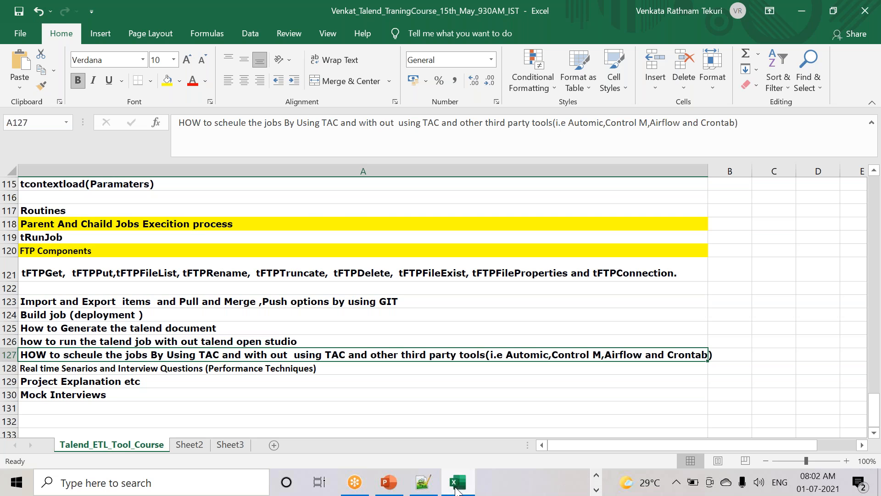
{"action": "left_click", "coordinate": [423, 482]}
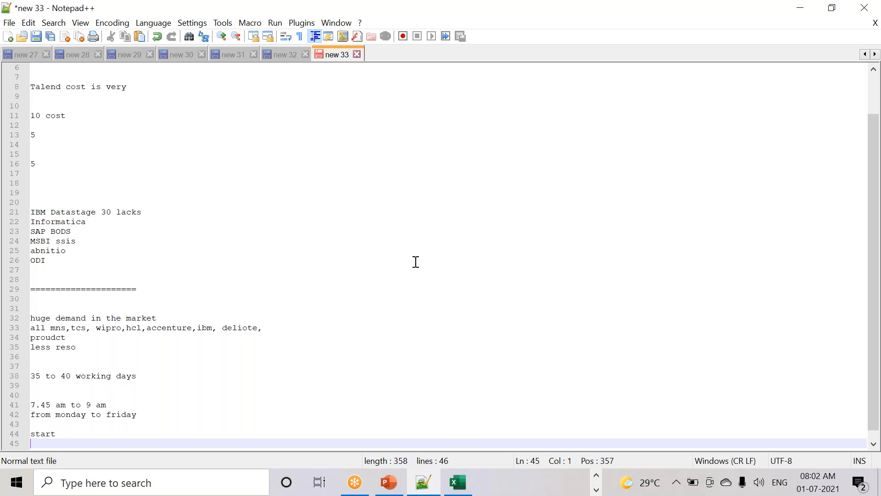
- Create a new note with 'a', 'b' and 'TAC' on separate lines, then switch to Excel
{"action": "key", "text": "ctrl+n"}
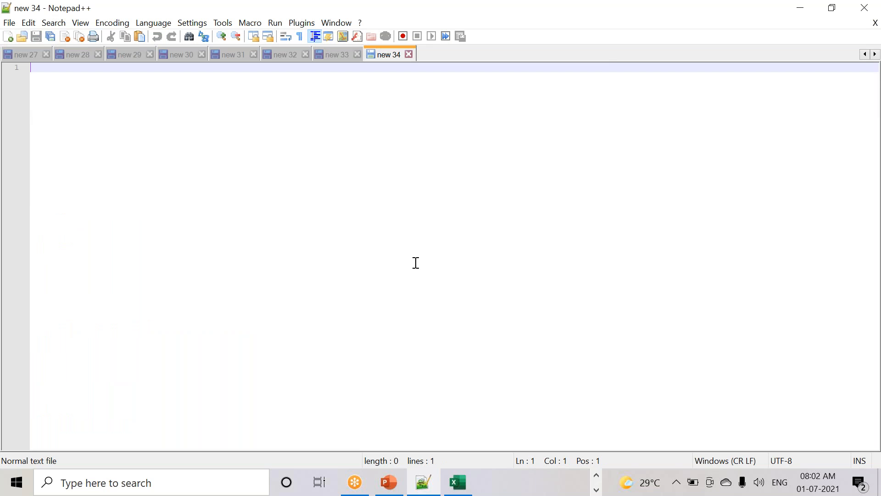
{"action": "key", "text": "Return"}
{"action": "type", "text": "a"}
{"action": "key", "text": "Return"}
{"action": "key", "text": "Return"}
{"action": "type", "text": "b"}
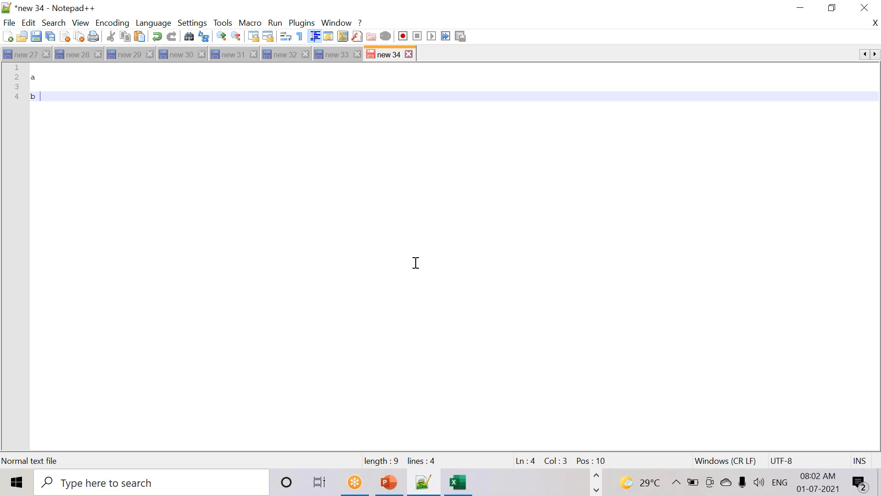
{"action": "key", "text": "Return"}
{"action": "key", "text": "Return"}
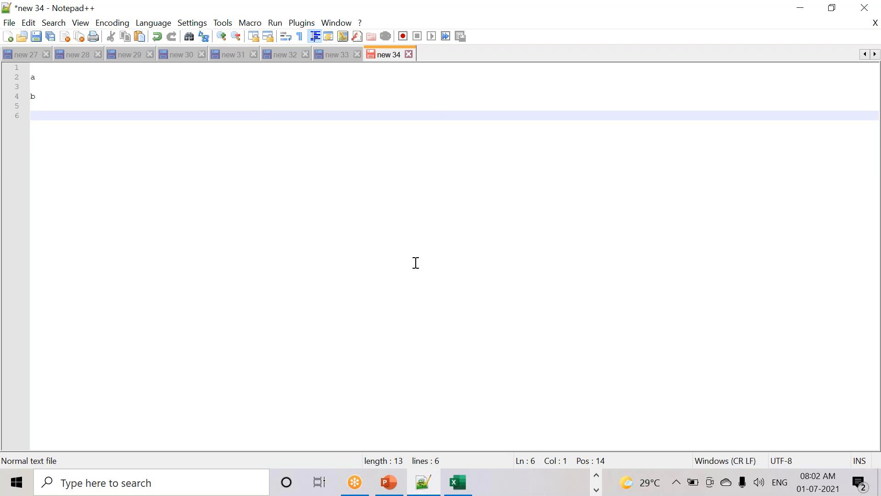
{"action": "key", "text": "Return"}
{"action": "key", "text": "Return"}
{"action": "type", "text": "TAC"}
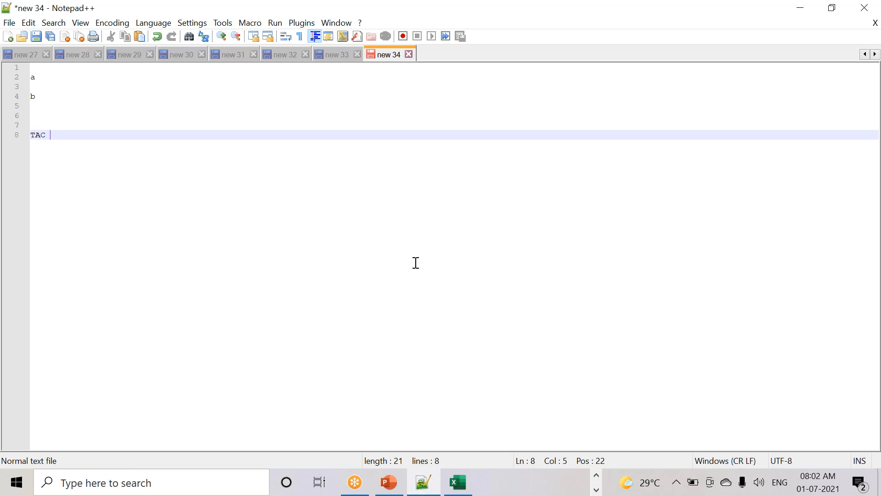
{"action": "key", "text": "alt+Tab"}
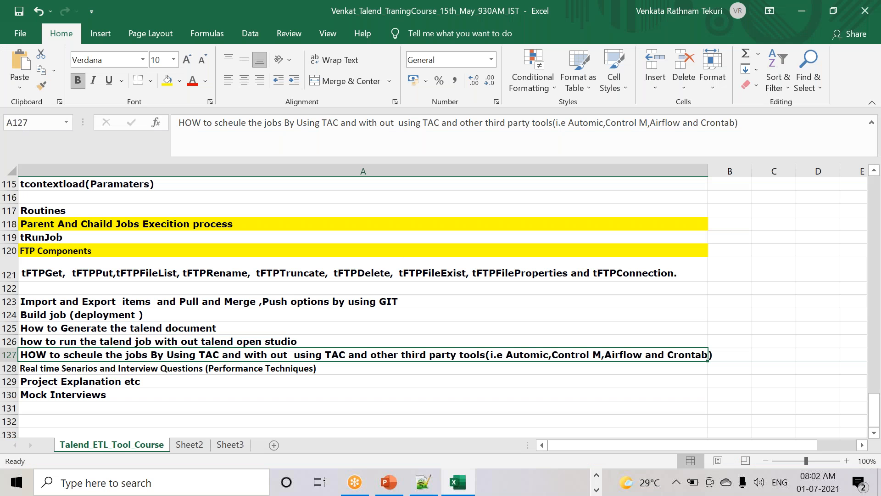
- Scroll Excel back to the top rows, then return to the new 34 note via the taskbar
{"action": "scroll", "coordinate": [350, 356], "scroll_direction": "up", "scroll_amount": 20}
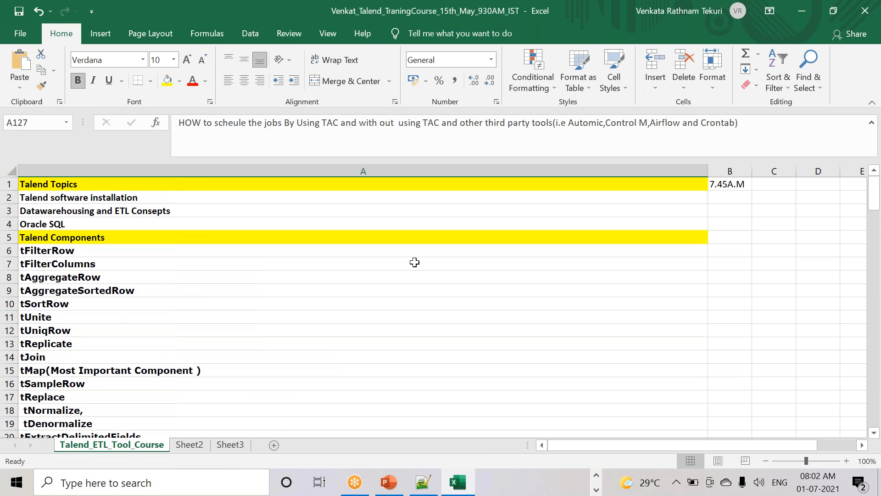
{"action": "left_click", "coordinate": [597, 476]}
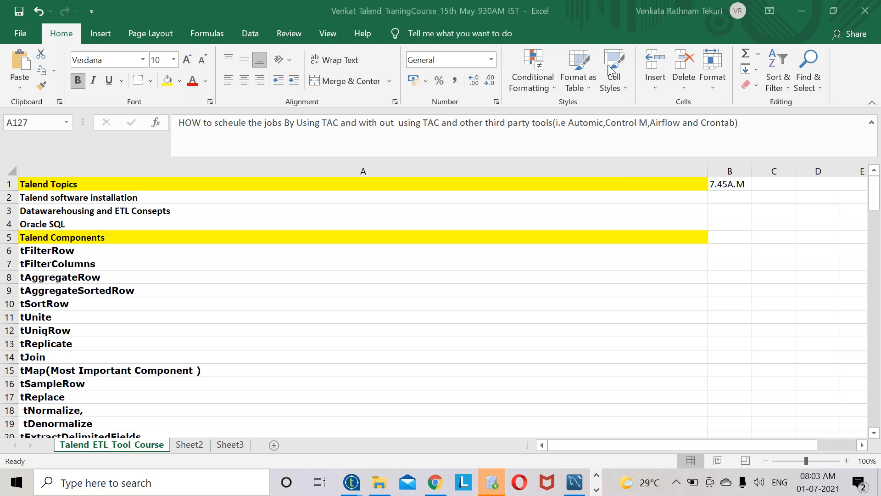
{"action": "left_click", "coordinate": [597, 489]}
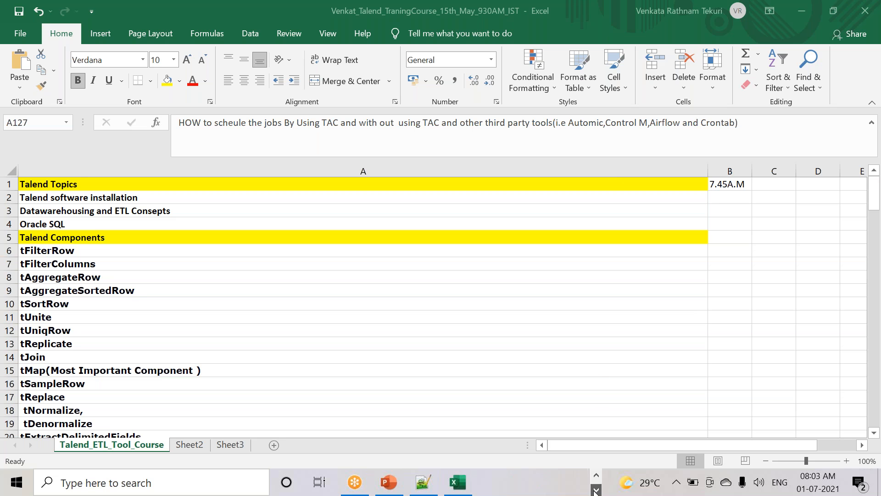
{"action": "left_click", "coordinate": [424, 482]}
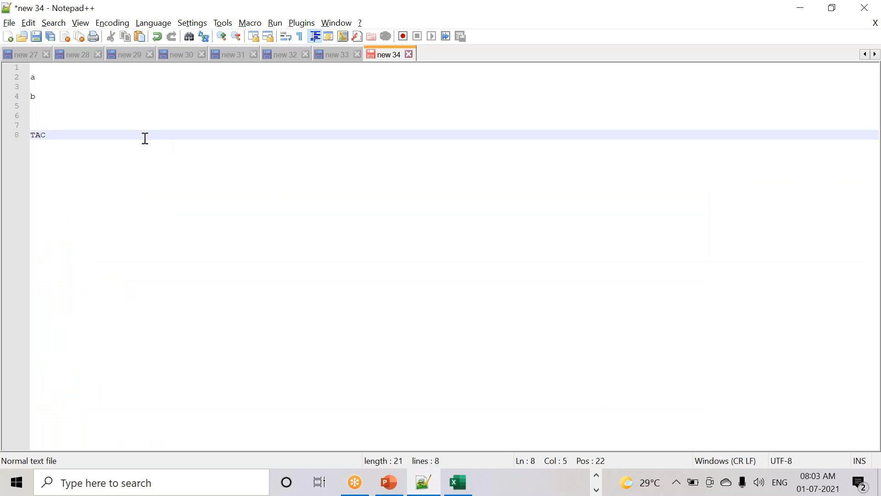
- Add an empty line after 'TAC' on line 8, glance at Excel, and return to Notepad++
{"action": "left_click_drag", "start_coordinate": [133, 138], "coordinate": [6, 142]}
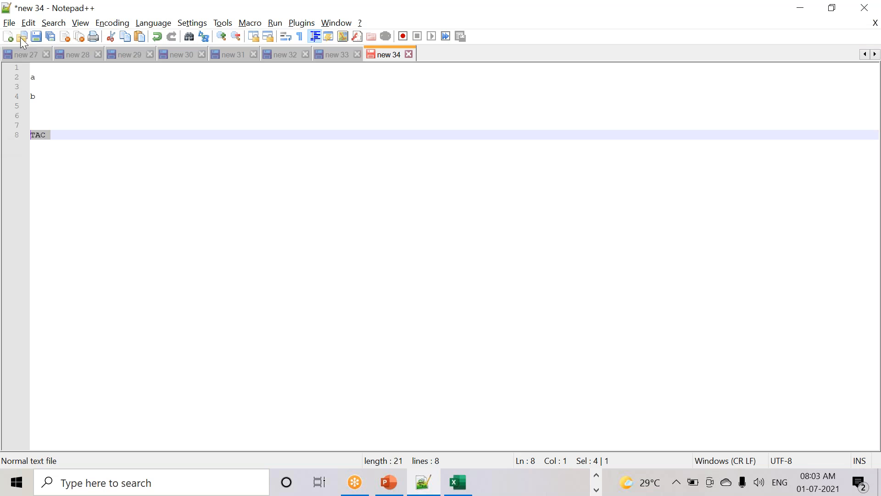
{"action": "left_click", "coordinate": [80, 138]}
{"action": "key", "text": "Return"}
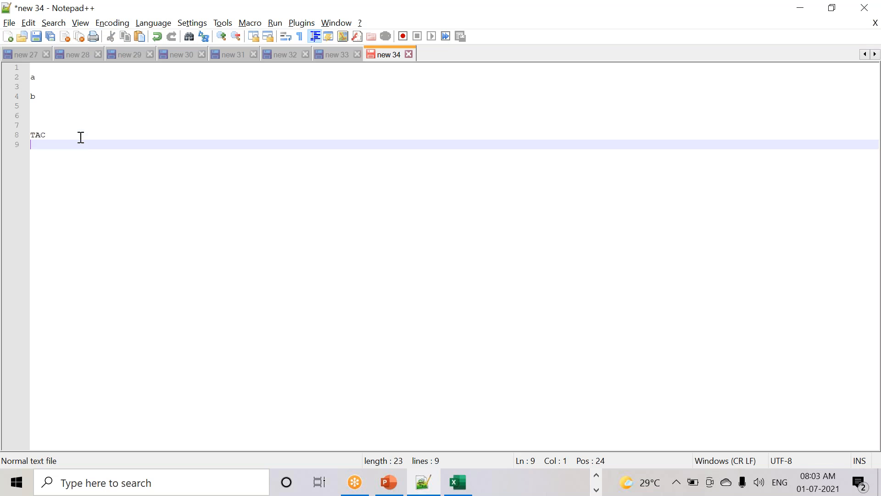
{"action": "key", "text": "alt+Tab"}
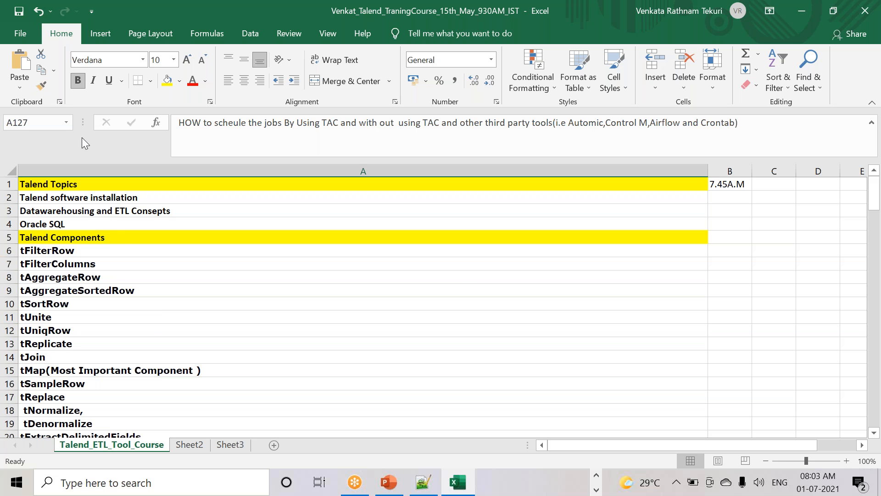
{"action": "left_click", "coordinate": [424, 483]}
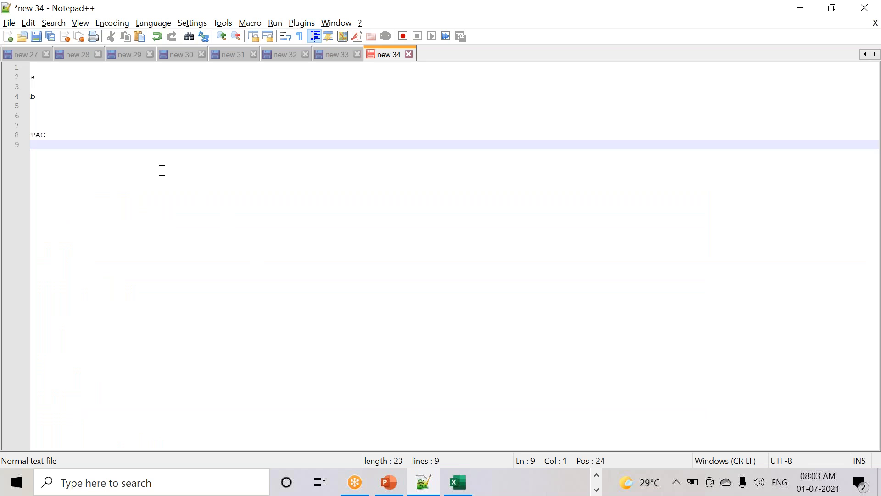
- Add the lines '64 operning', '2' and 'mac' to the new 34 note
{"action": "key", "text": "Return"}
{"action": "type", "text": "c4 op"}
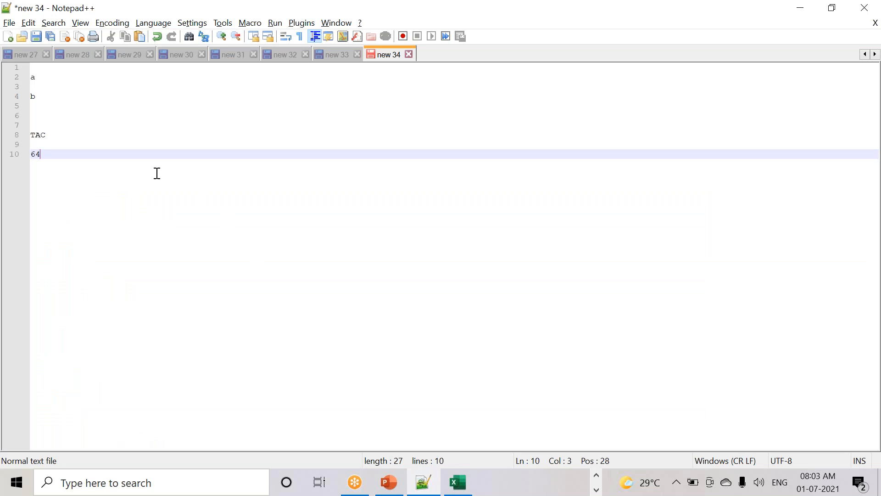
{"action": "type", "text": "erning"}
{"action": "key", "text": "Return"}
{"action": "key", "text": "Return"}
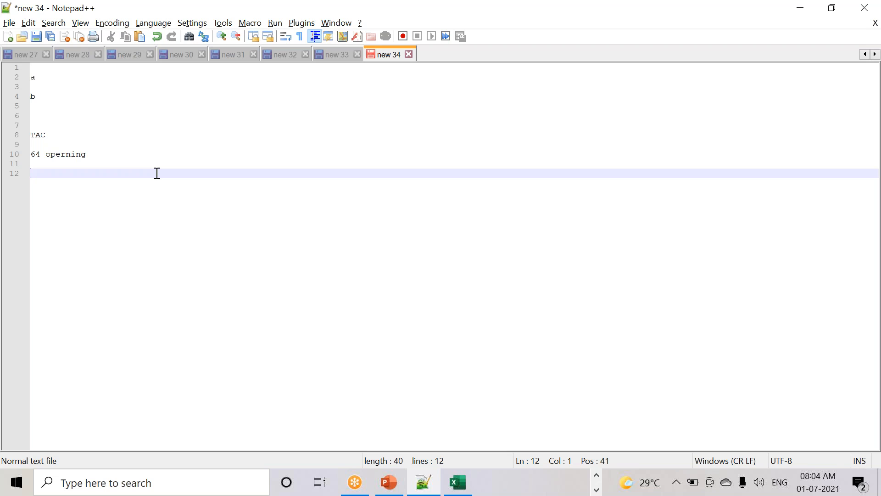
{"action": "type", "text": "4"}
{"action": "key", "text": "BackSpace"}
{"action": "type", "text": "2"}
{"action": "key", "text": "Return"}
{"action": "type", "text": "mac"}
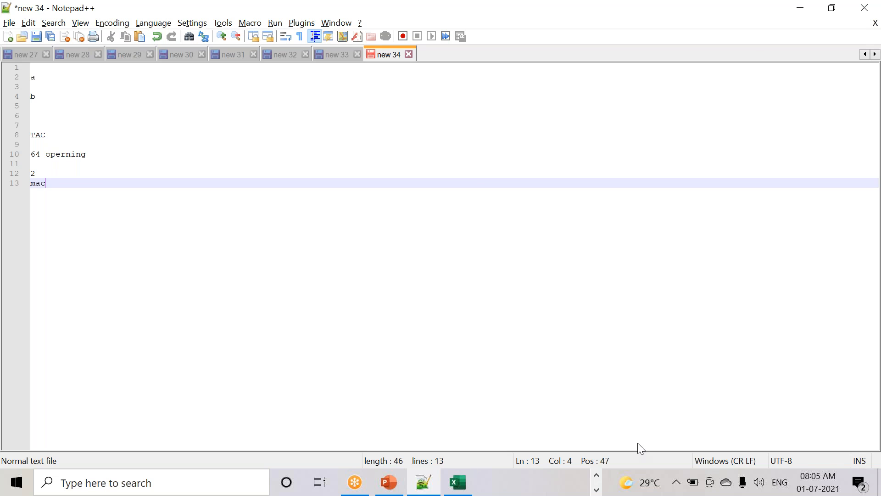
{"action": "left_click", "coordinate": [598, 475]}
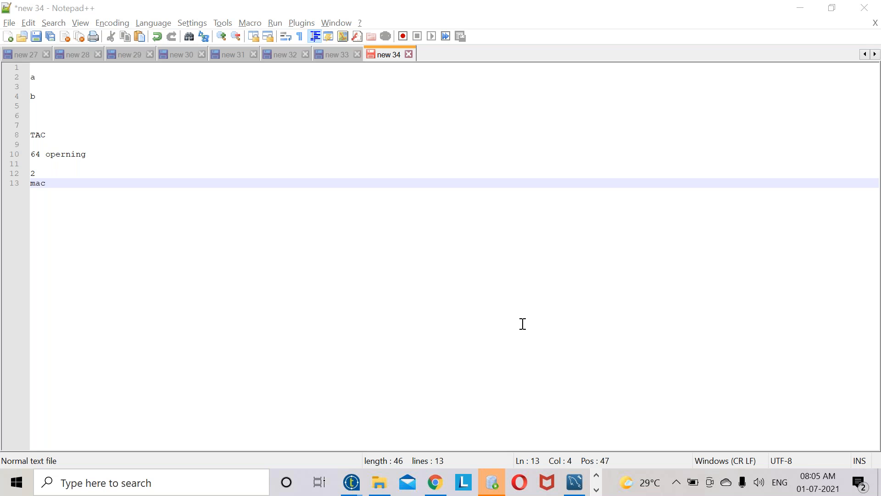
- Open Talend_VenkataRathnam_Prepared_Part_Two from the VENKATA_TALEND_DOCUMENTS_PREPARED folder in Word
{"action": "left_click", "coordinate": [379, 482]}
{"action": "left_click", "coordinate": [291, 45]}
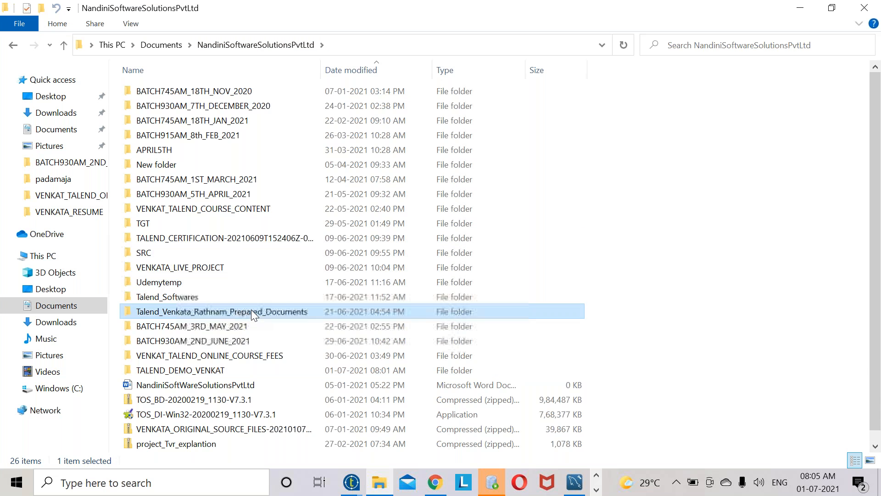
{"action": "double_click", "coordinate": [251, 311]}
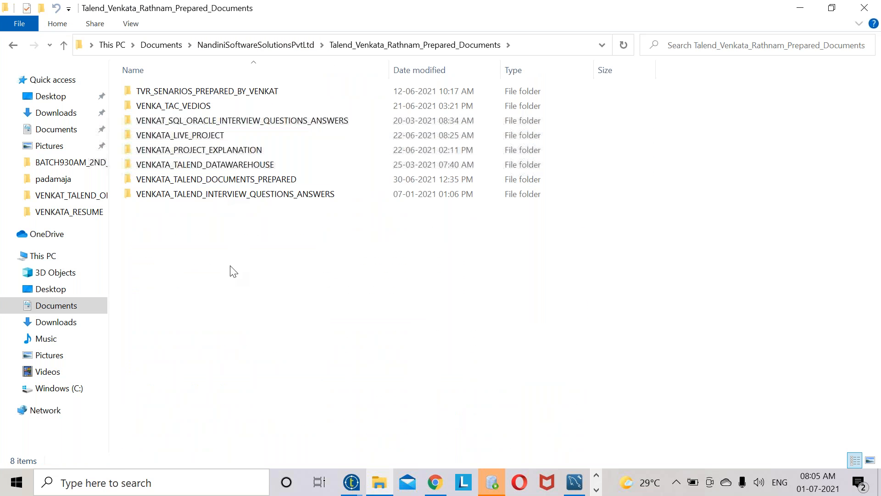
{"action": "double_click", "coordinate": [224, 181]}
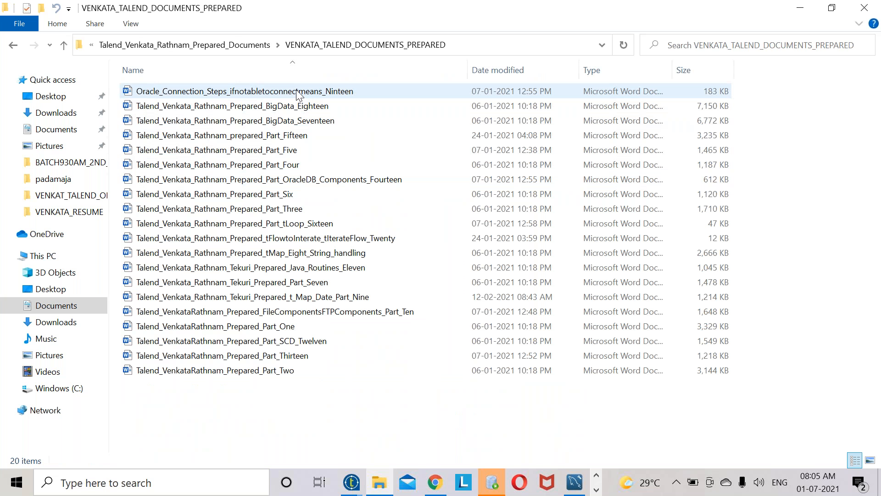
{"action": "left_click", "coordinate": [289, 372]}
{"action": "double_click", "coordinate": [307, 366]}
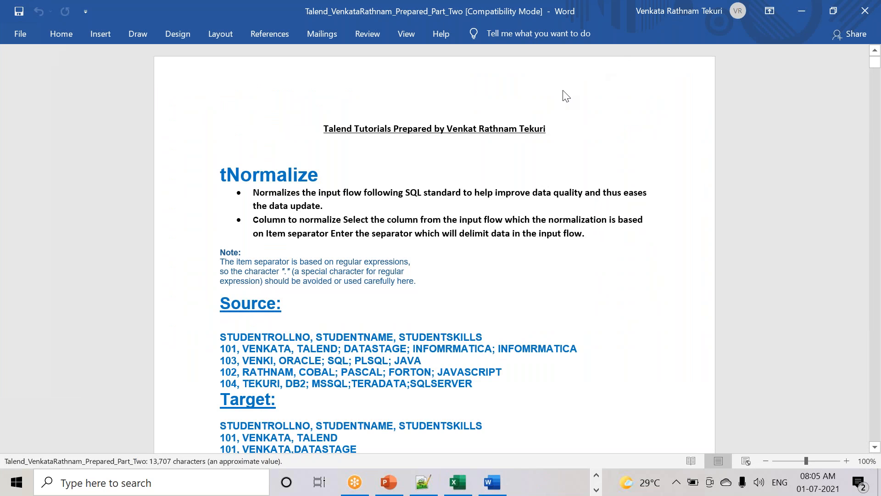
- Read the Part_Two tutorial from tNormalize to tAggregateSortedRow, then bring back the documents folder
{"action": "scroll", "coordinate": [329, 250], "scroll_direction": "down", "scroll_amount": 3}
{"action": "scroll", "coordinate": [297, 168], "scroll_direction": "up", "scroll_amount": 3}
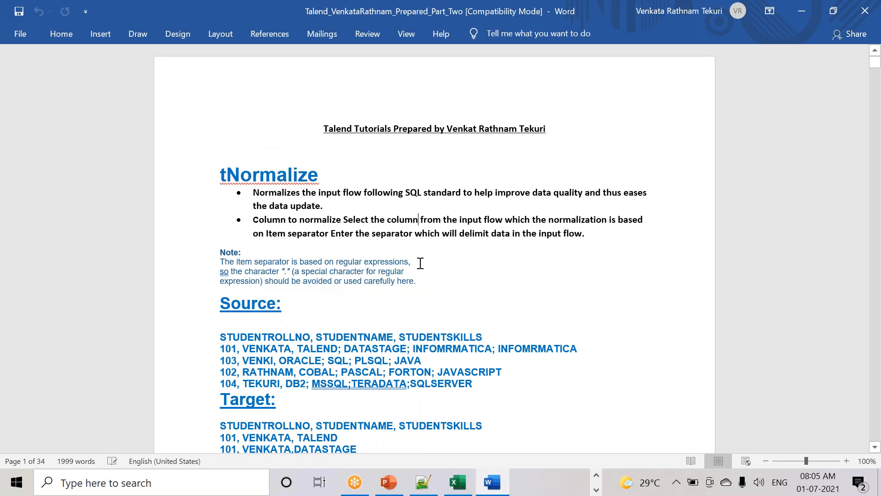
{"action": "scroll", "coordinate": [421, 263], "scroll_direction": "down", "scroll_amount": 2}
{"action": "scroll", "coordinate": [286, 285], "scroll_direction": "down", "scroll_amount": 12}
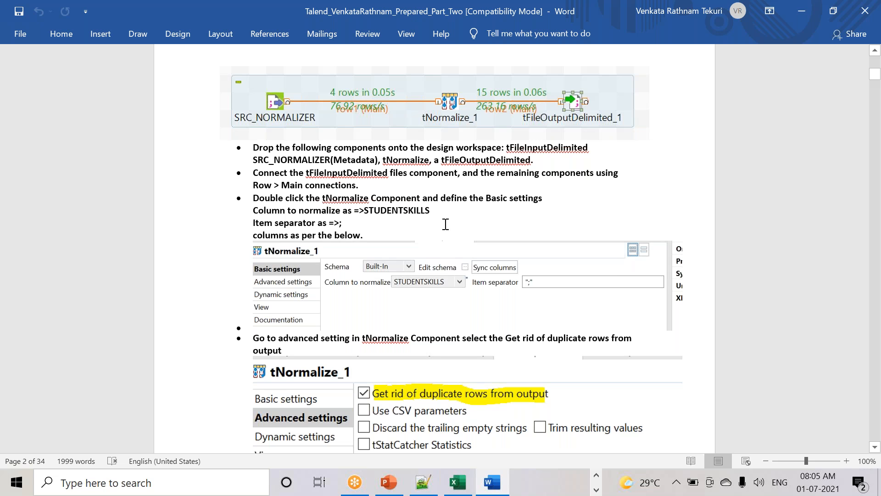
{"action": "scroll", "coordinate": [446, 224], "scroll_direction": "down", "scroll_amount": 15}
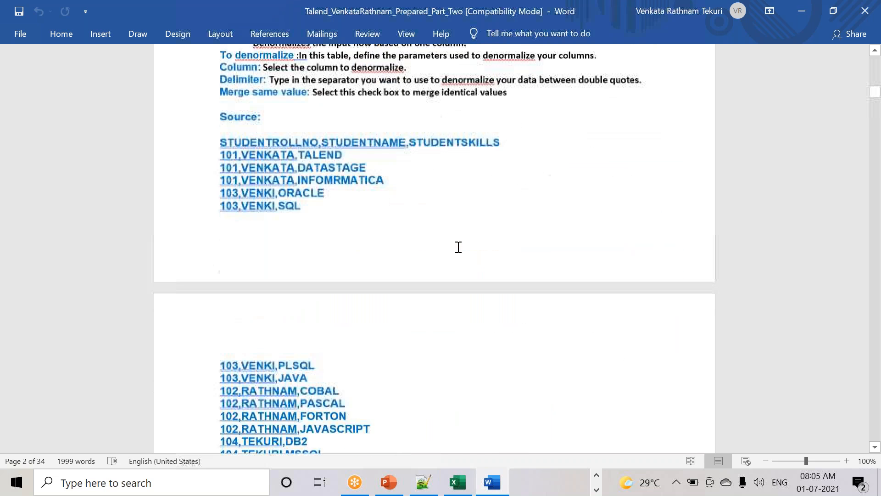
{"action": "scroll", "coordinate": [435, 248], "scroll_direction": "down", "scroll_amount": 5}
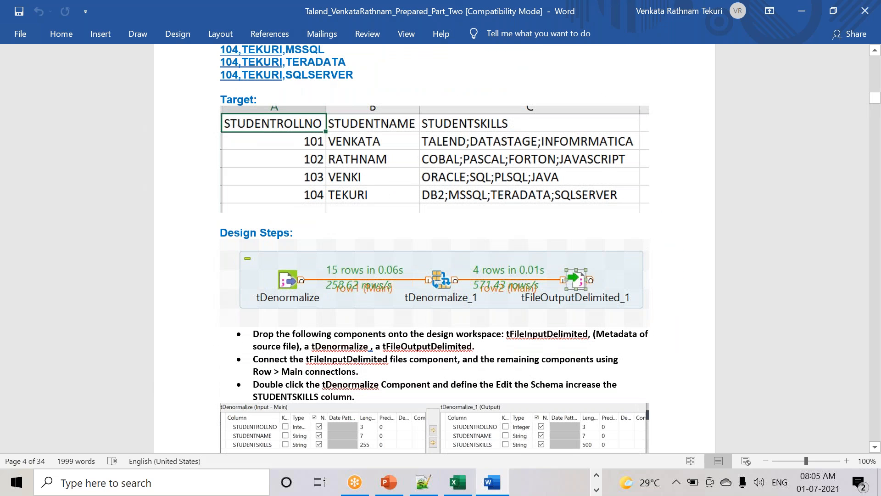
{"action": "scroll", "coordinate": [584, 429], "scroll_direction": "down", "scroll_amount": 15}
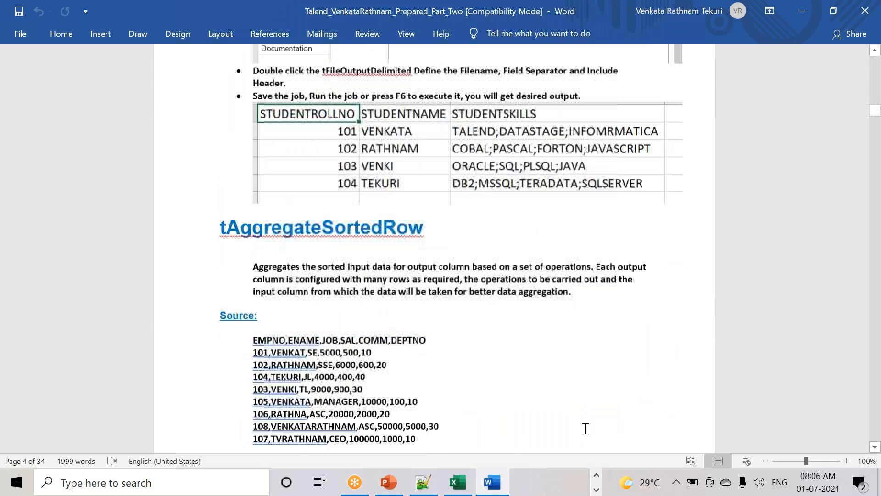
{"action": "left_click", "coordinate": [596, 490]}
{"action": "left_click", "coordinate": [387, 486]}
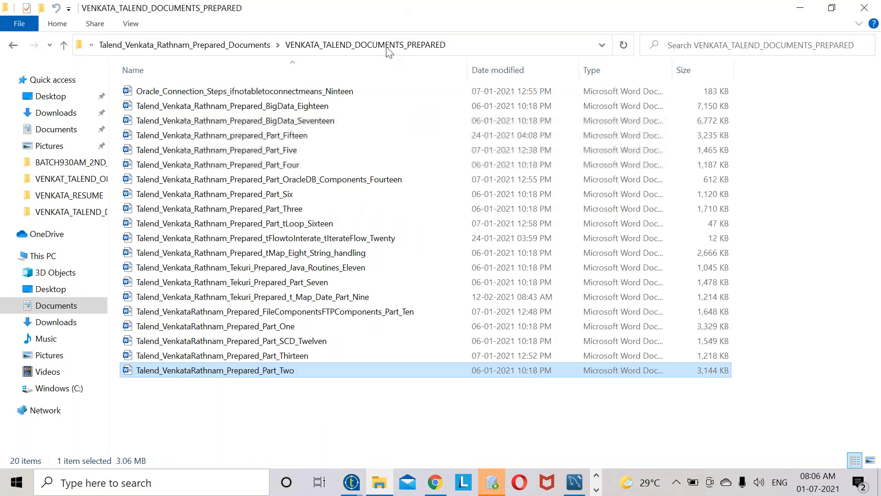
- Open the Part_One document in the TVR_SENARIOS_PREPARED_BY_VENKAT scenarios folder
{"action": "left_click", "coordinate": [232, 45]}
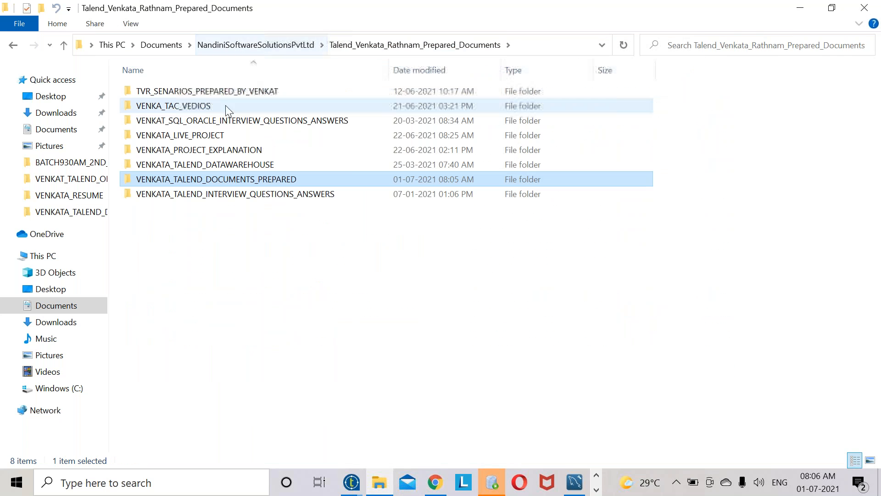
{"action": "double_click", "coordinate": [219, 95]}
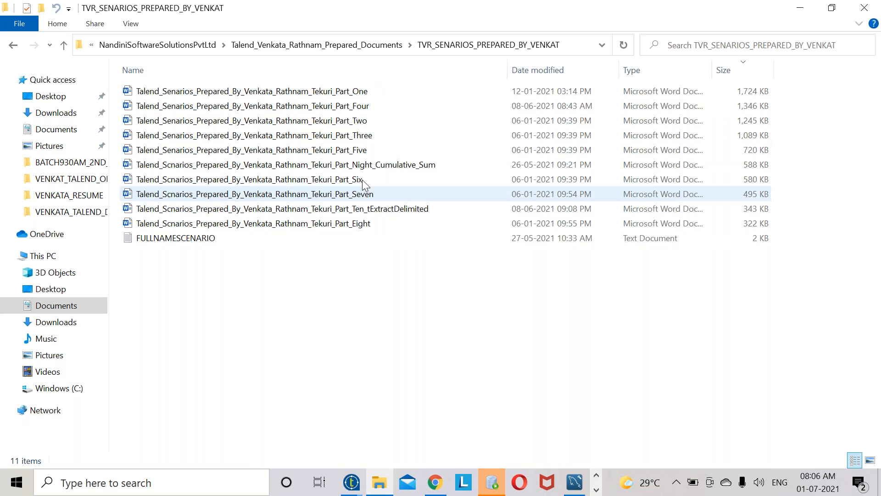
{"action": "left_click", "coordinate": [332, 87]}
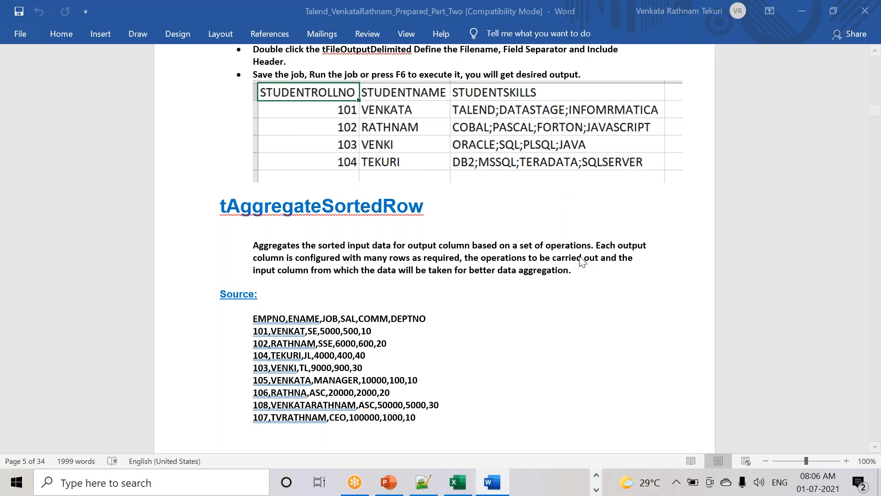
- Skim Part_One to its tUnite, tFilterRow and tLogRow steps, then return to the scenarios folder
{"action": "scroll", "coordinate": [346, 245], "scroll_direction": "down", "scroll_amount": 15}
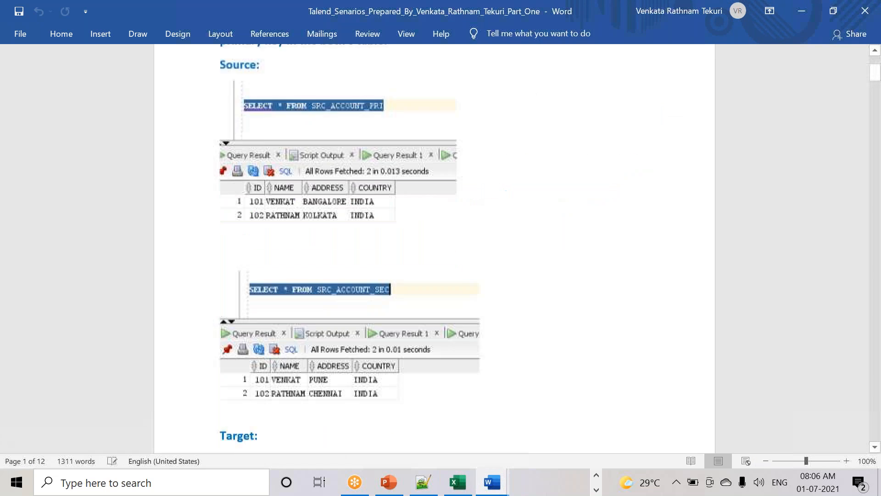
{"action": "scroll", "coordinate": [436, 232], "scroll_direction": "down", "scroll_amount": 20}
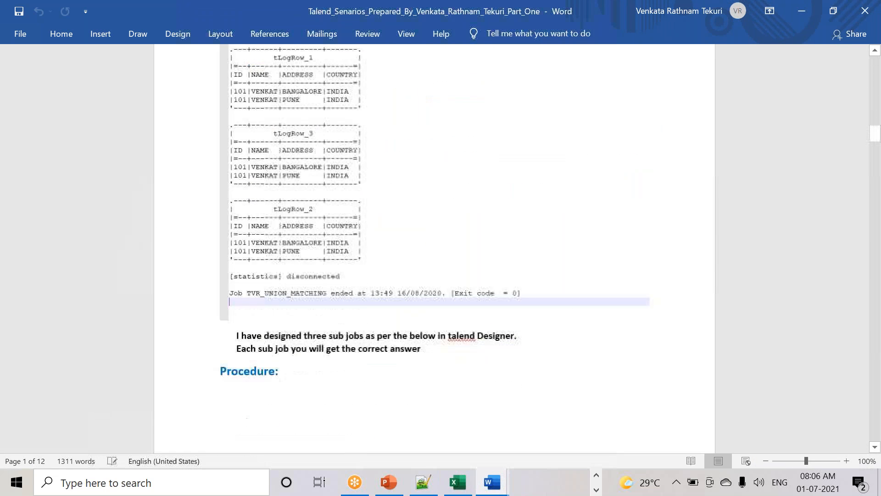
{"action": "scroll", "coordinate": [435, 229], "scroll_direction": "down", "scroll_amount": 15}
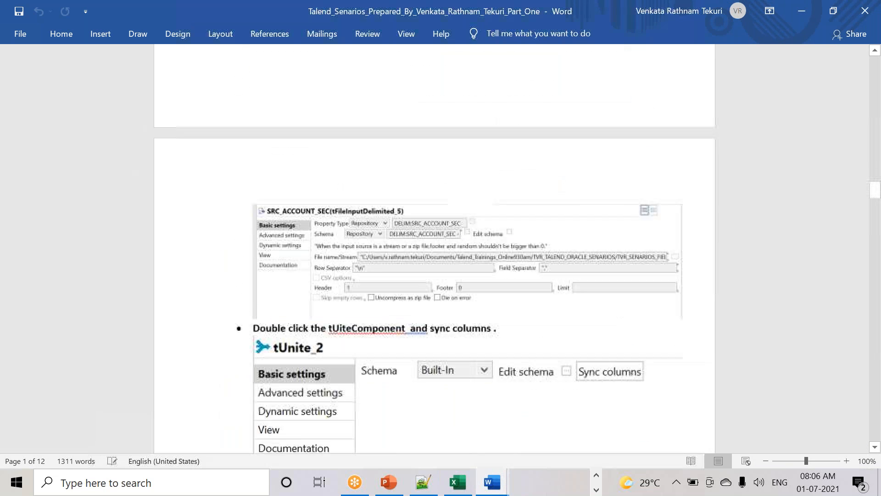
{"action": "key", "text": "alt+Tab"}
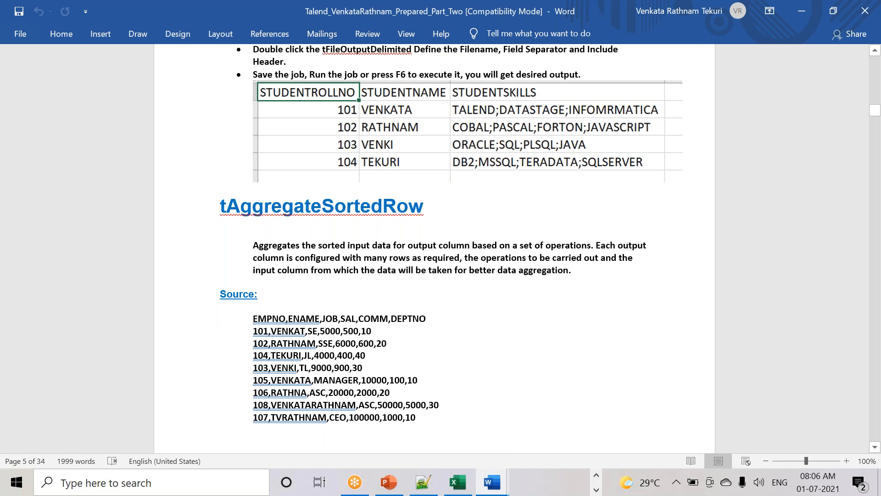
{"action": "key", "text": "alt+Tab"}
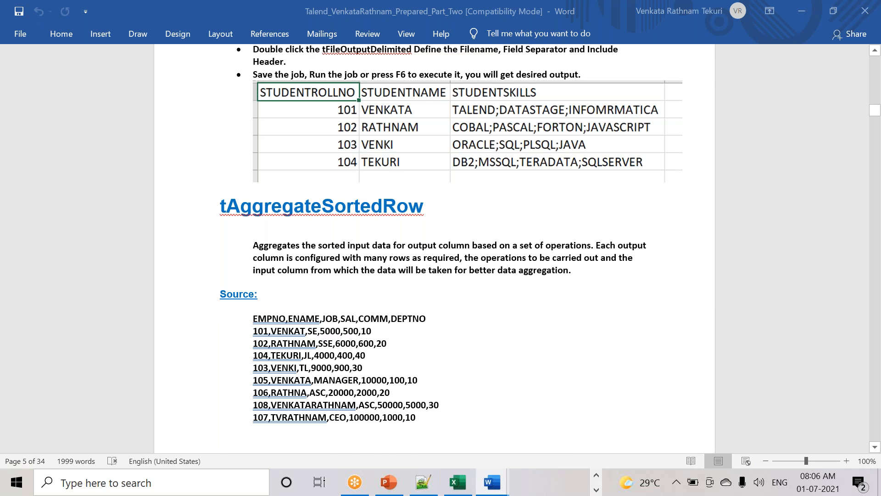
{"action": "left_click", "coordinate": [597, 475]}
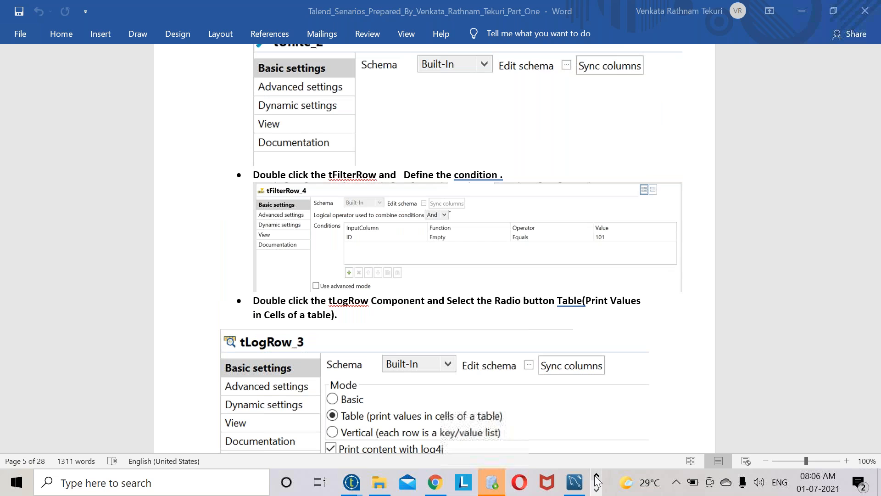
{"action": "left_click", "coordinate": [390, 486]}
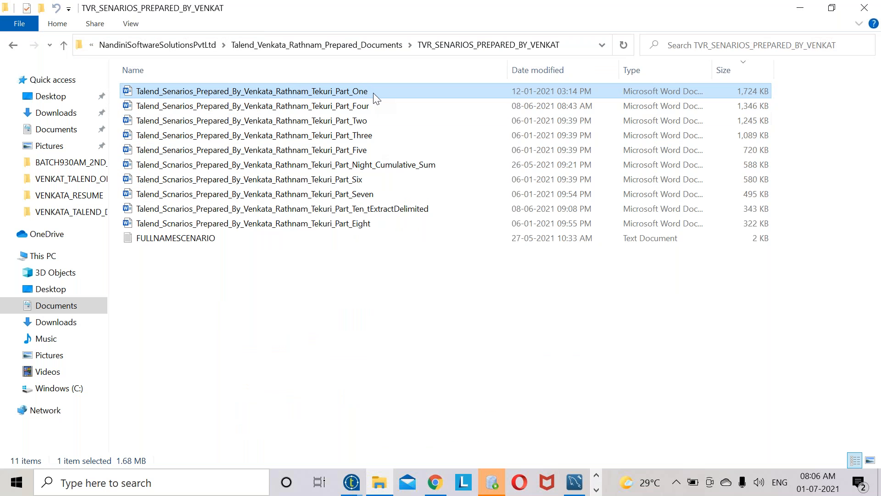
- Open the Talend interview questions .txt from VENKATA_TALEND_INTERVIEW_QUESTIONS_ANSWERS with Notepad++
{"action": "left_click", "coordinate": [353, 194]}
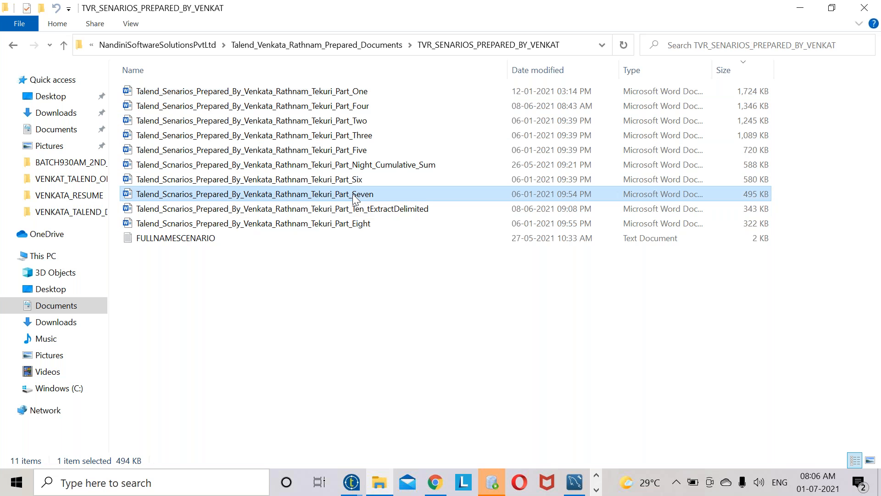
{"action": "left_click", "coordinate": [364, 42]}
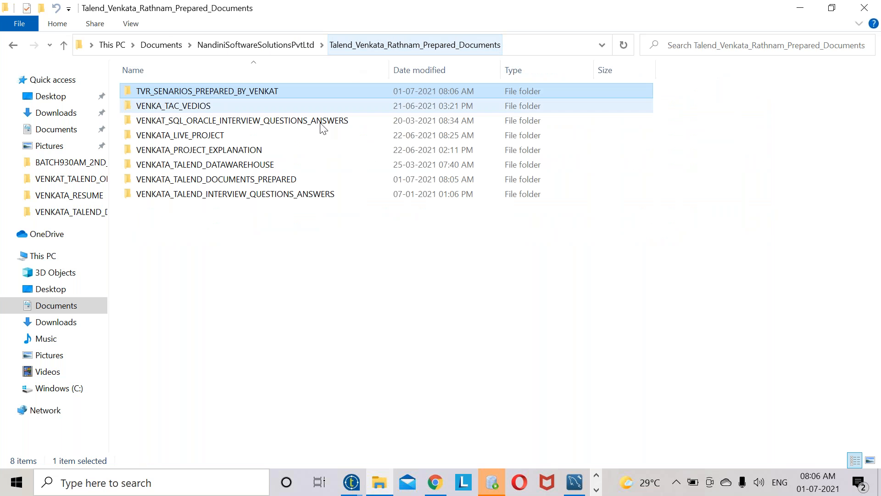
{"action": "double_click", "coordinate": [302, 119]}
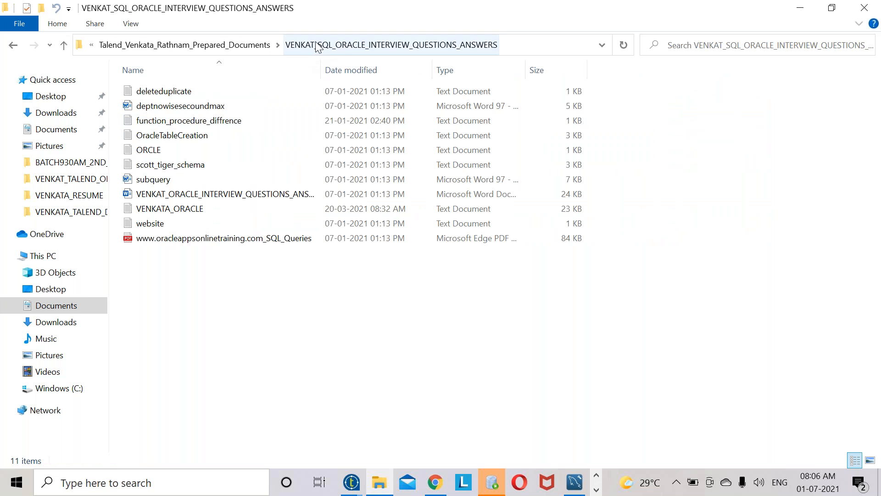
{"action": "left_click", "coordinate": [220, 46]}
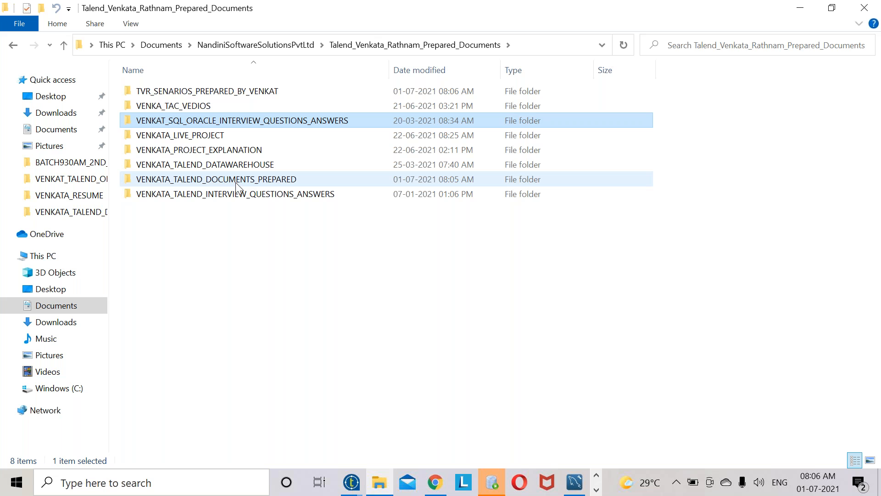
{"action": "double_click", "coordinate": [241, 195]}
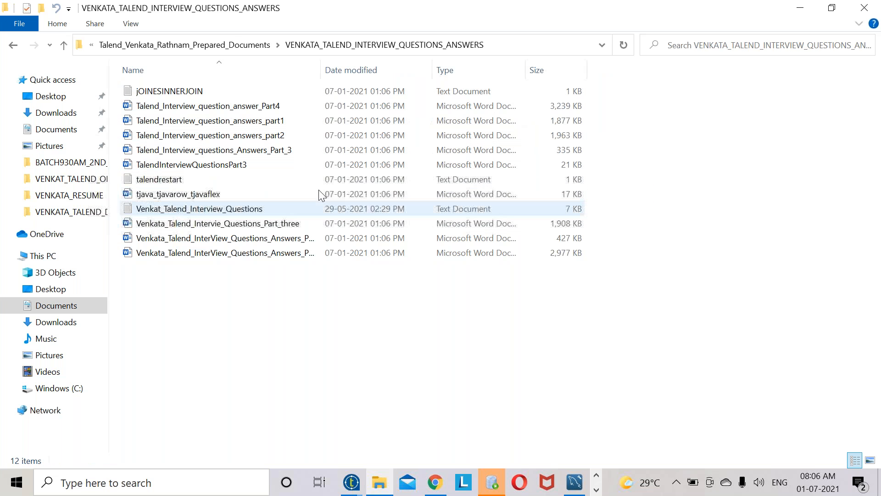
{"action": "left_click", "coordinate": [213, 214]}
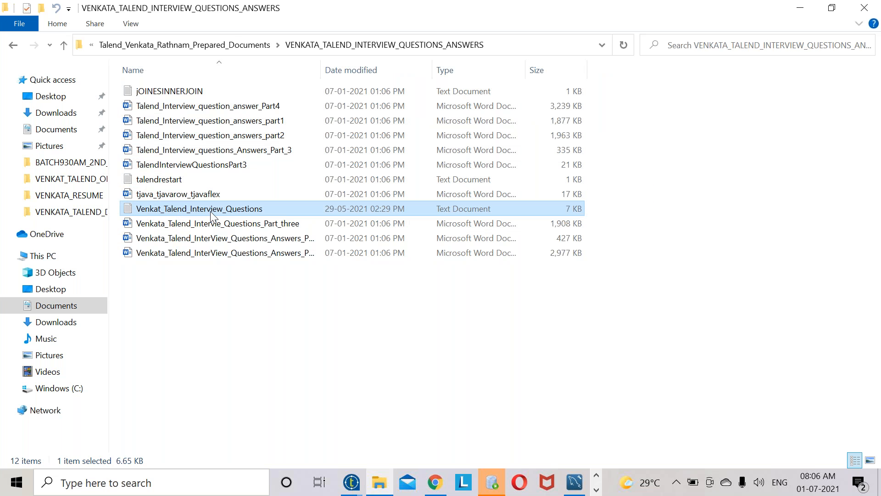
{"action": "right_click", "coordinate": [212, 215]}
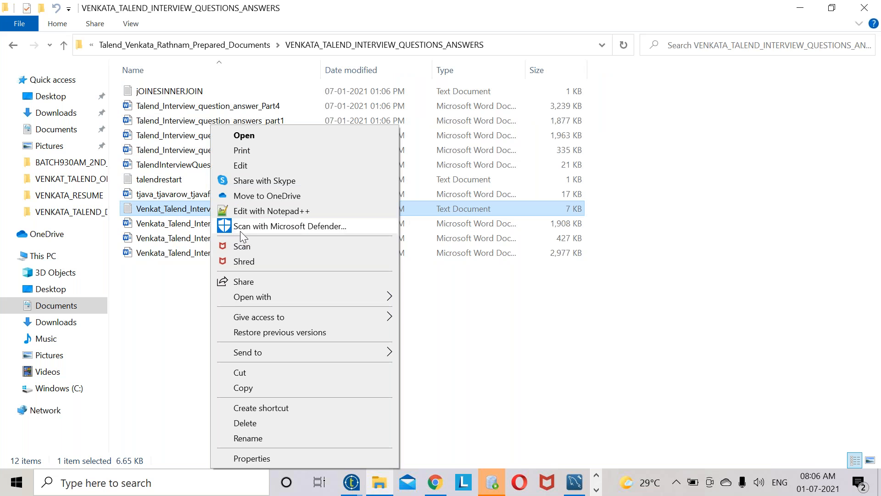
{"action": "left_click", "coordinate": [290, 212]}
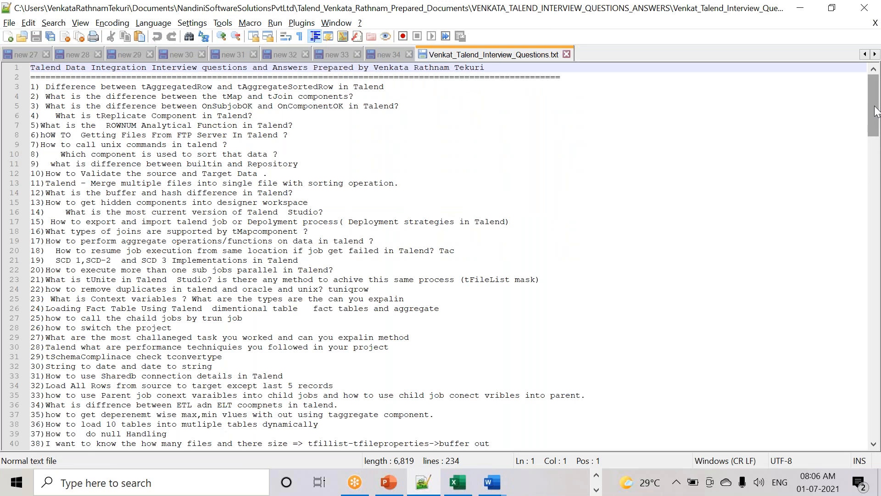
{"action": "left_click_drag", "start_coordinate": [876, 112], "coordinate": [830, 401]}
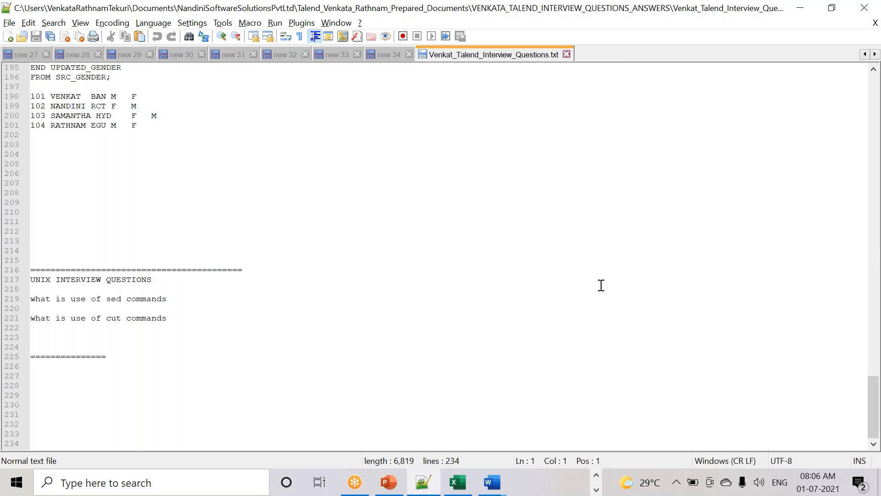
{"action": "scroll", "coordinate": [638, 347], "scroll_direction": "up", "scroll_amount": 20}
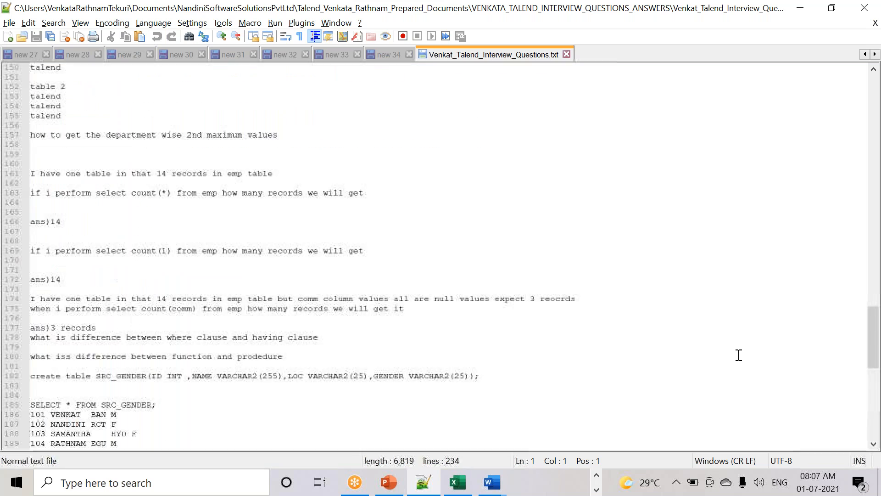
{"action": "scroll", "coordinate": [718, 337], "scroll_direction": "up", "scroll_amount": 18}
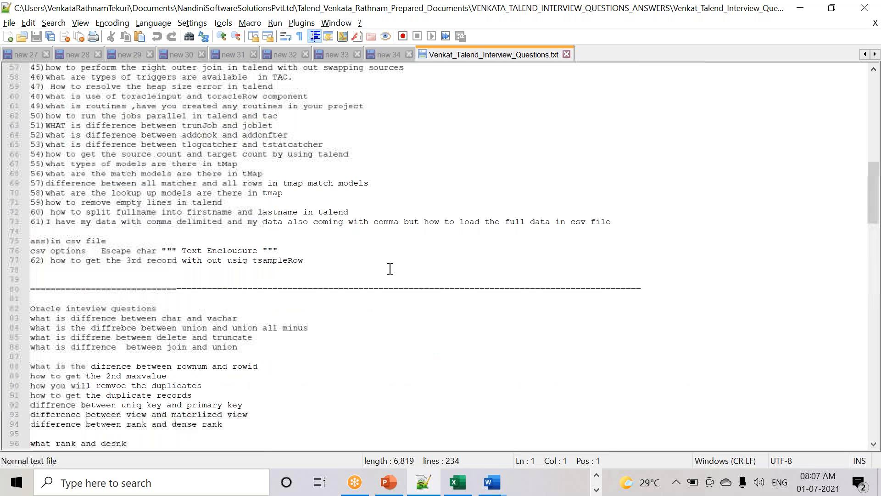
{"action": "scroll", "coordinate": [315, 262], "scroll_direction": "up", "scroll_amount": 15}
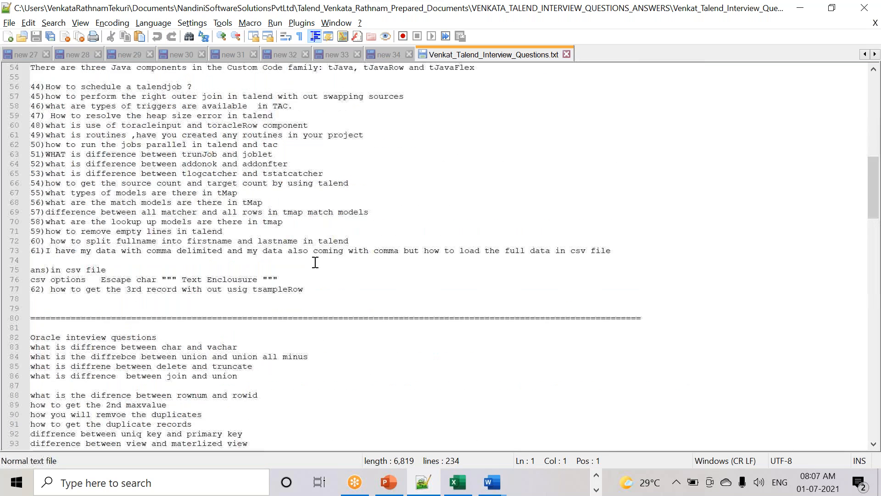
{"action": "scroll", "coordinate": [316, 261], "scroll_direction": "up", "scroll_amount": 4}
{"action": "scroll", "coordinate": [316, 262], "scroll_direction": "down", "scroll_amount": 20}
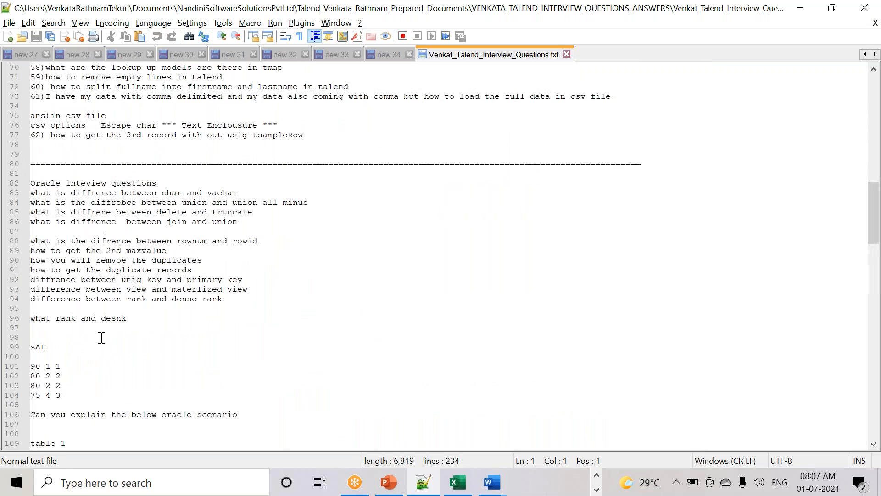
{"action": "scroll", "coordinate": [101, 338], "scroll_direction": "down", "scroll_amount": 20}
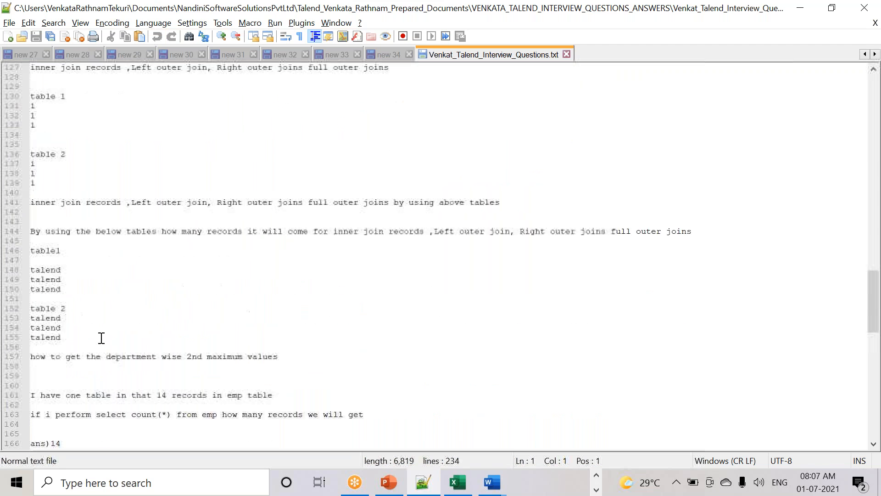
{"action": "scroll", "coordinate": [41, 249], "scroll_direction": "up", "scroll_amount": 6}
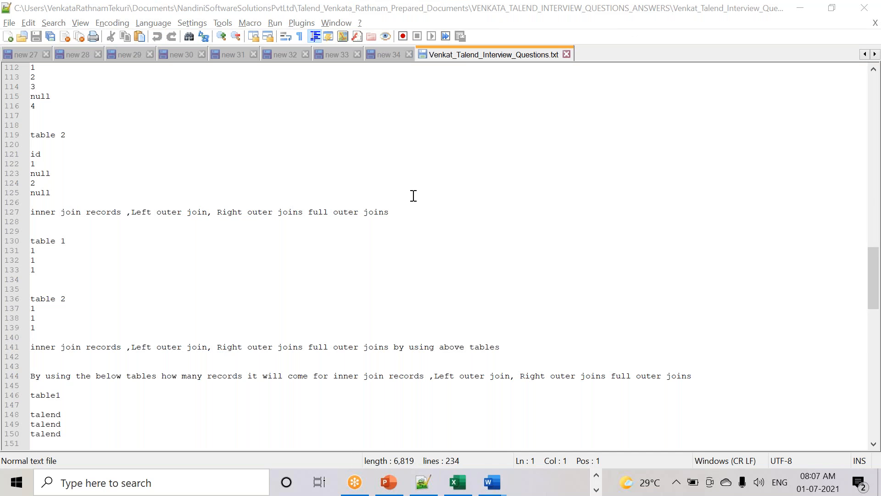
{"action": "left_click", "coordinate": [597, 478]}
- Browse the live project and project explanation folders, ending in NandiniSoftwareSolutionsPvtLtd
{"action": "left_click", "coordinate": [373, 489]}
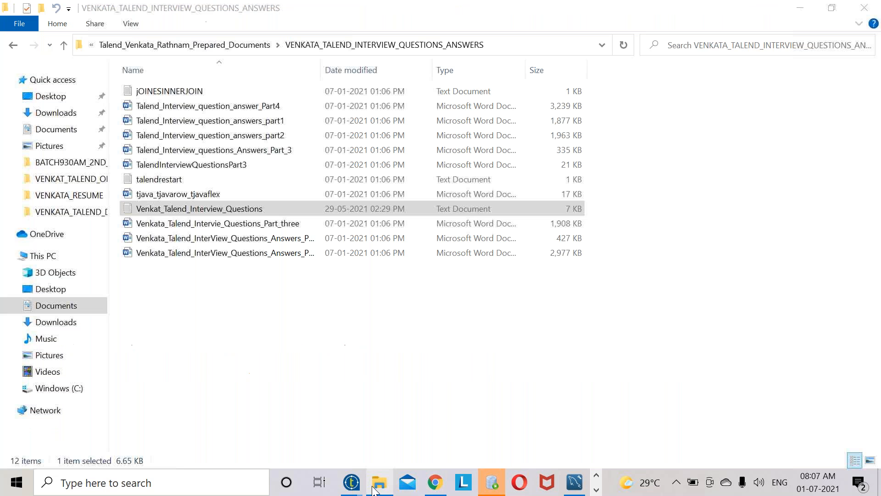
{"action": "left_click", "coordinate": [256, 46]}
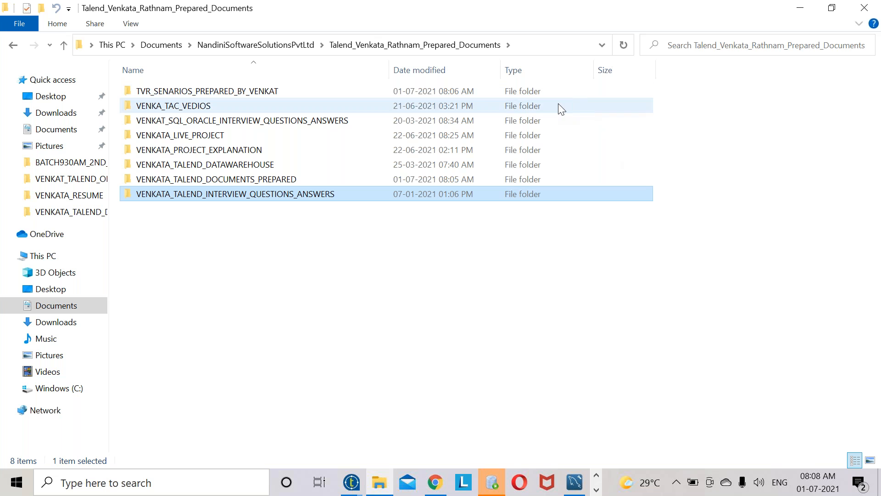
{"action": "double_click", "coordinate": [212, 135]}
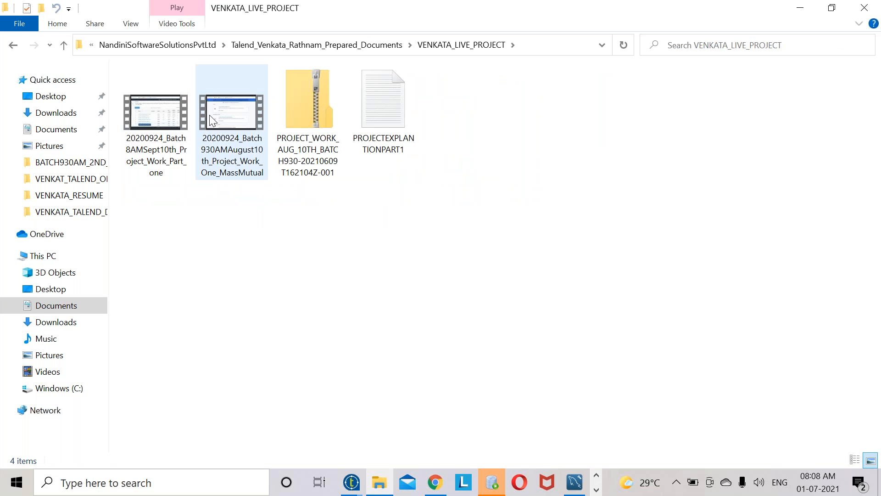
{"action": "left_click", "coordinate": [252, 44]}
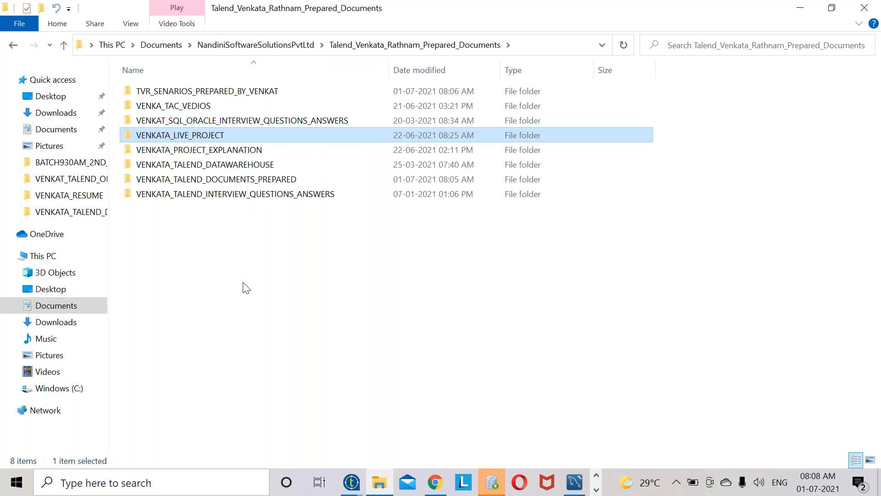
{"action": "double_click", "coordinate": [201, 146]}
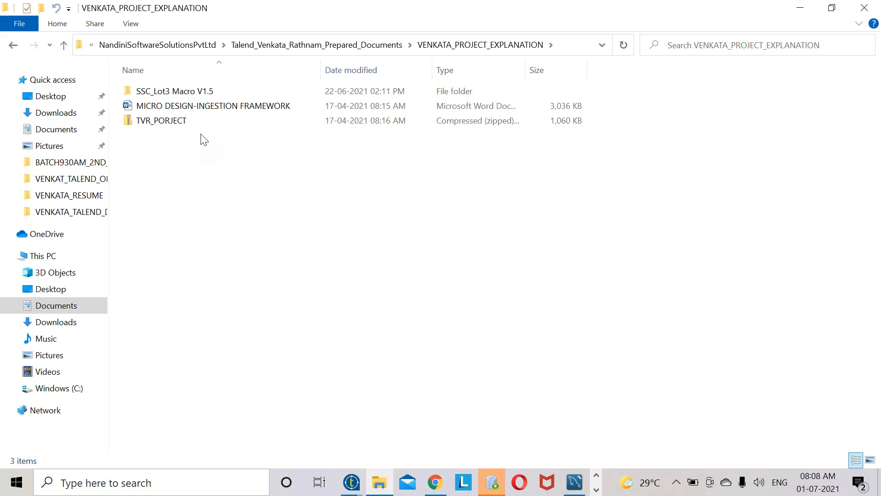
{"action": "double_click", "coordinate": [174, 92]}
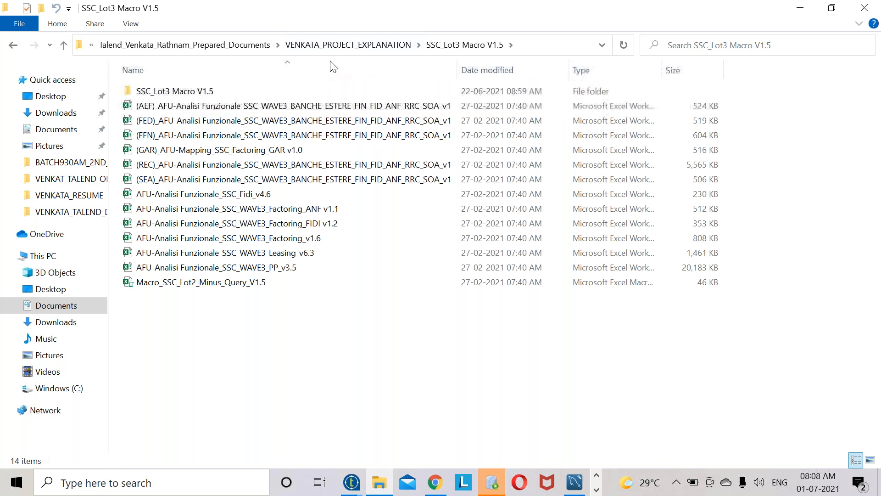
{"action": "left_click", "coordinate": [185, 45]}
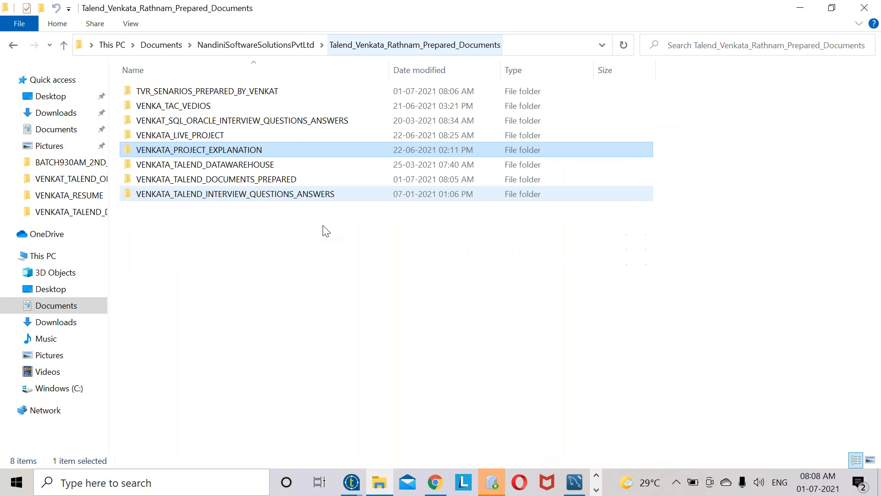
{"action": "left_click", "coordinate": [200, 45]}
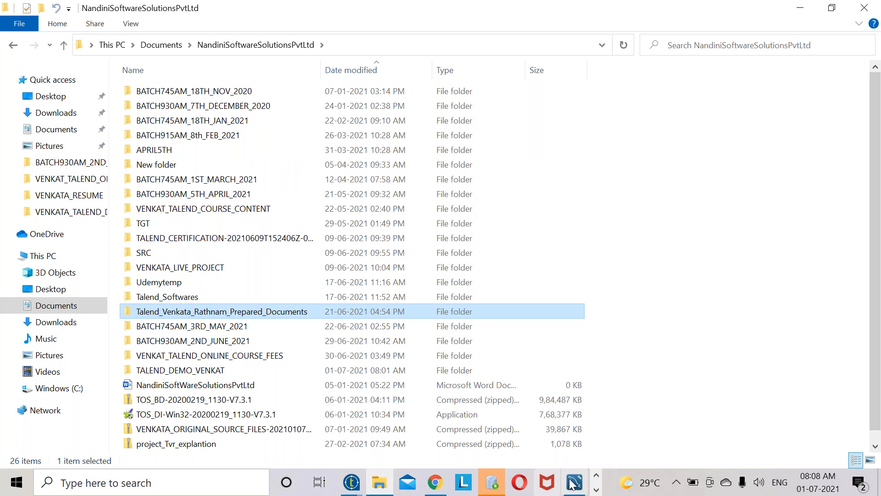
- Move File Explorer up to the 18-item Documents folder
{"action": "left_click", "coordinate": [596, 489]}
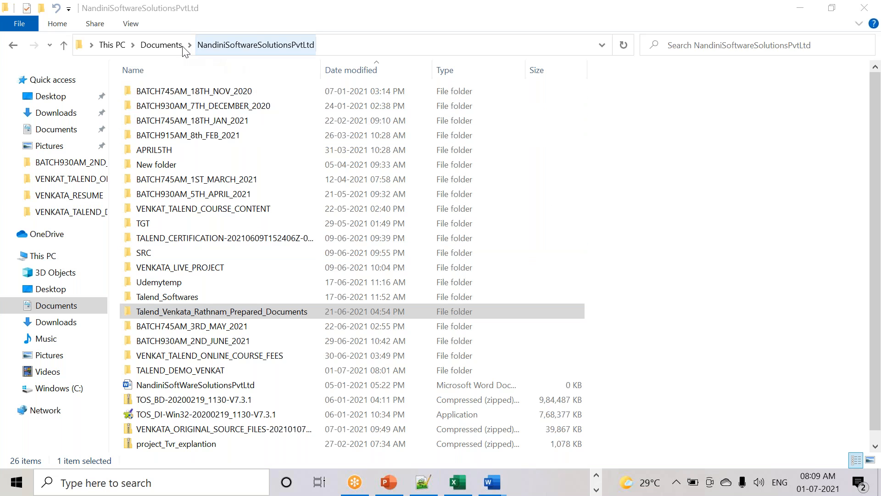
{"action": "left_click", "coordinate": [175, 46]}
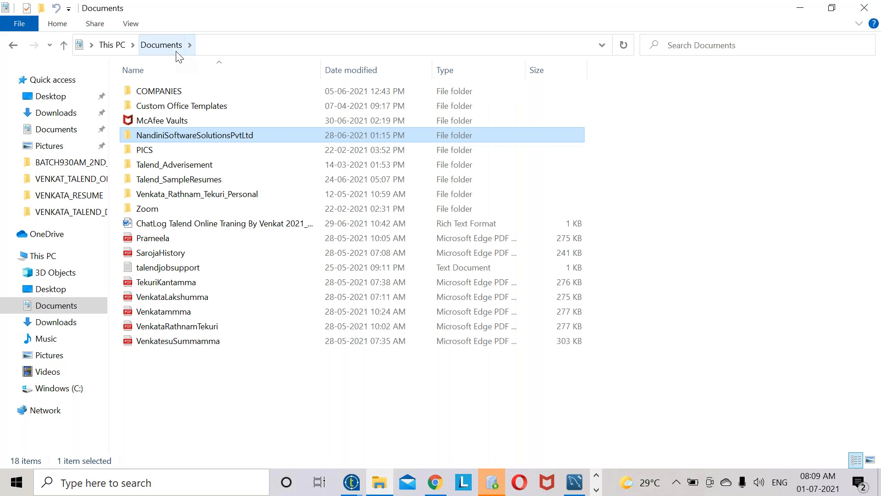
{"action": "left_click", "coordinate": [356, 490]}
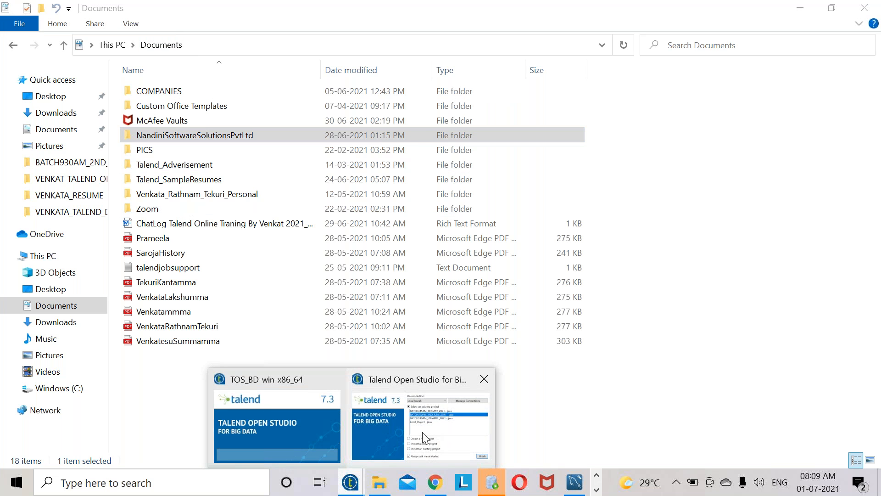
- Open the BATCH930AM_2ND_JUNE_2021 project in Talend Open Studio for Big Data
{"action": "left_click", "coordinate": [422, 431]}
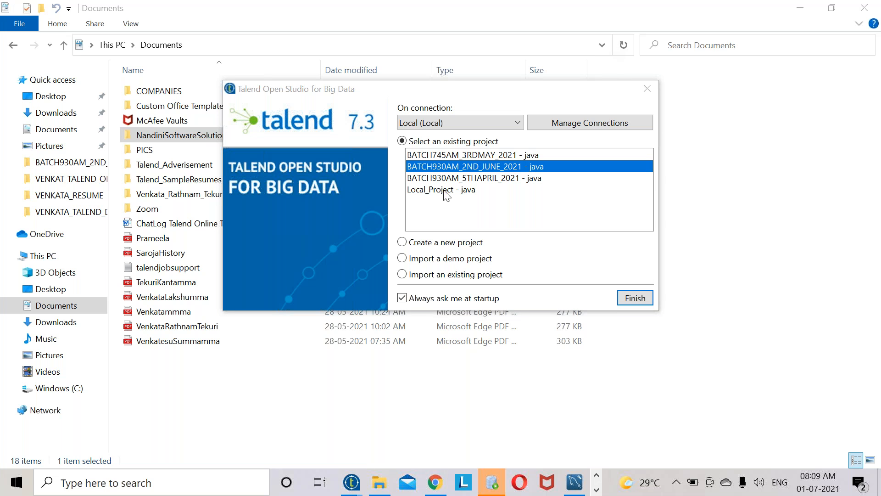
{"action": "left_click", "coordinate": [633, 298]}
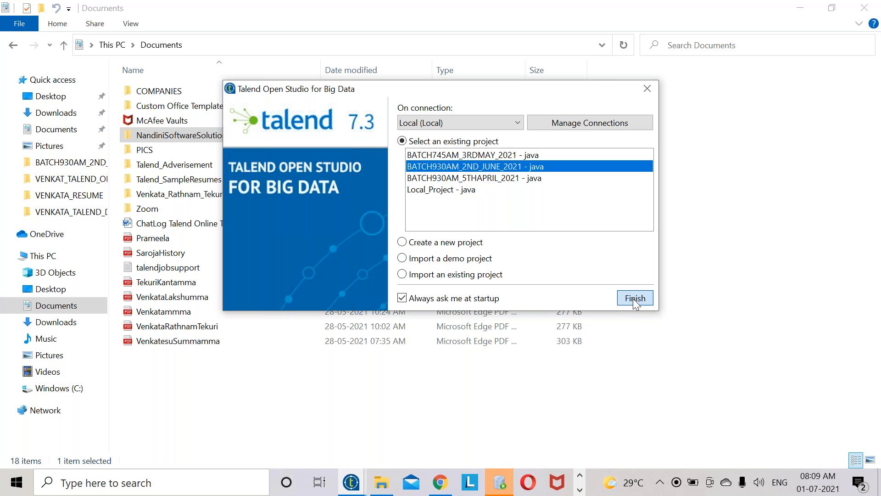
{"action": "left_click", "coordinate": [636, 299]}
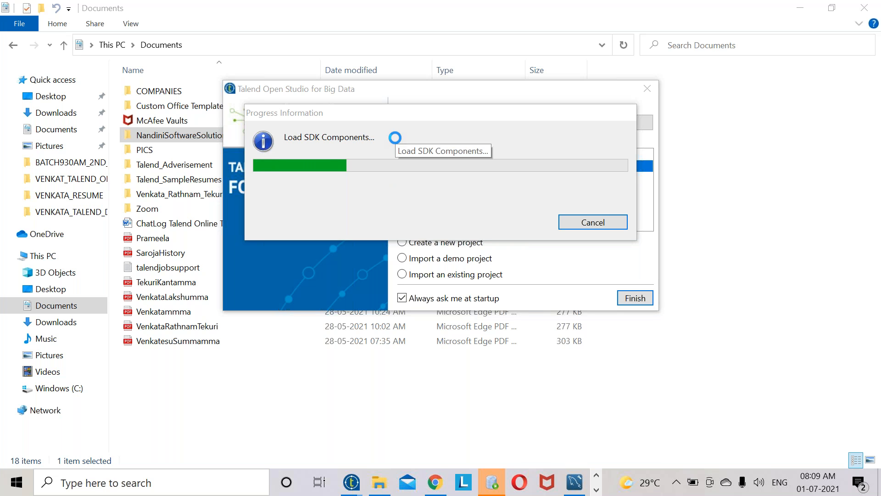
{"action": "left_click", "coordinate": [598, 490]}
- Create a new note with the heading 'Talend Data Integration' on line 4
{"action": "left_click", "coordinate": [431, 484]}
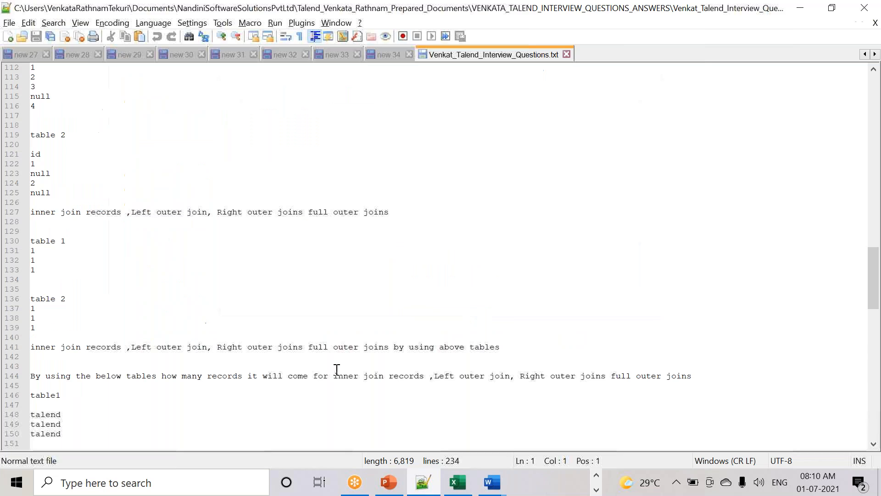
{"action": "key", "text": "ctrl+n"}
{"action": "key", "text": "Return"}
{"action": "key", "text": "Return"}
{"action": "key", "text": "Return"}
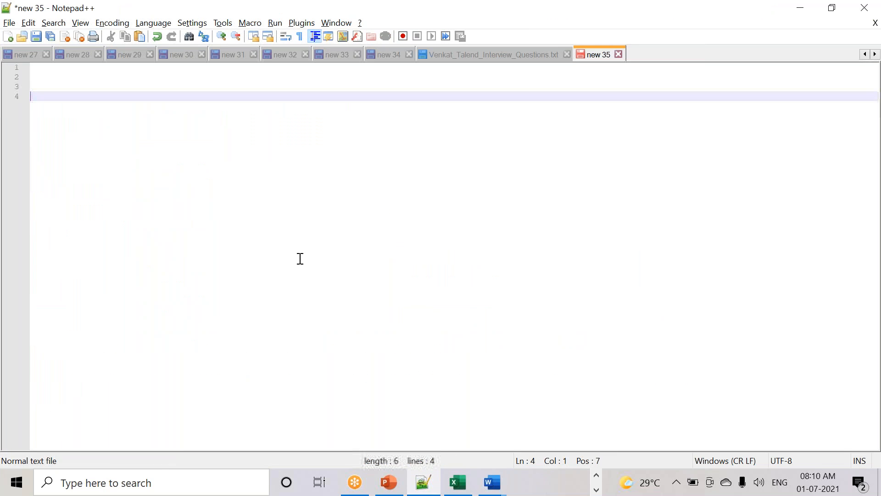
{"action": "type", "text": "Talend"}
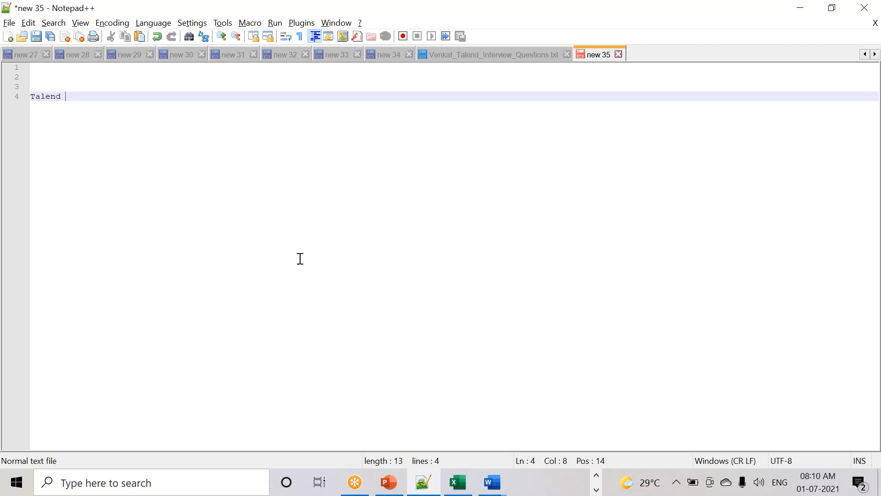
{"action": "key", "text": "Return"}
{"action": "key", "text": "Return"}
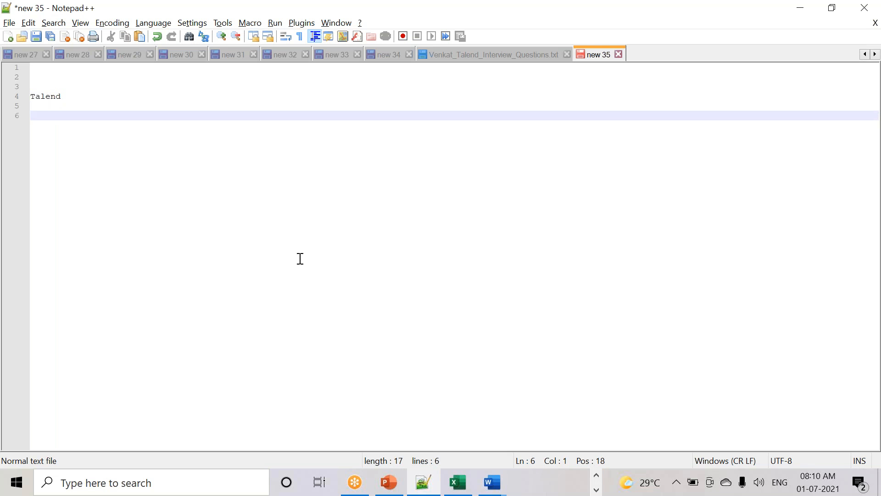
{"action": "key", "text": "BackSpace"}
{"action": "key", "text": "BackSpace"}
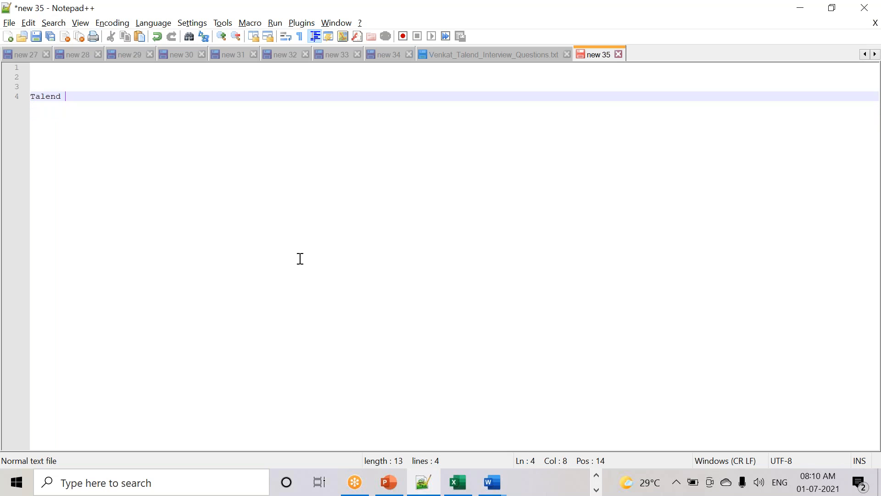
{"action": "type", "text": "Data Integration"}
{"action": "key", "text": "Return"}
{"action": "key", "text": "Return"}
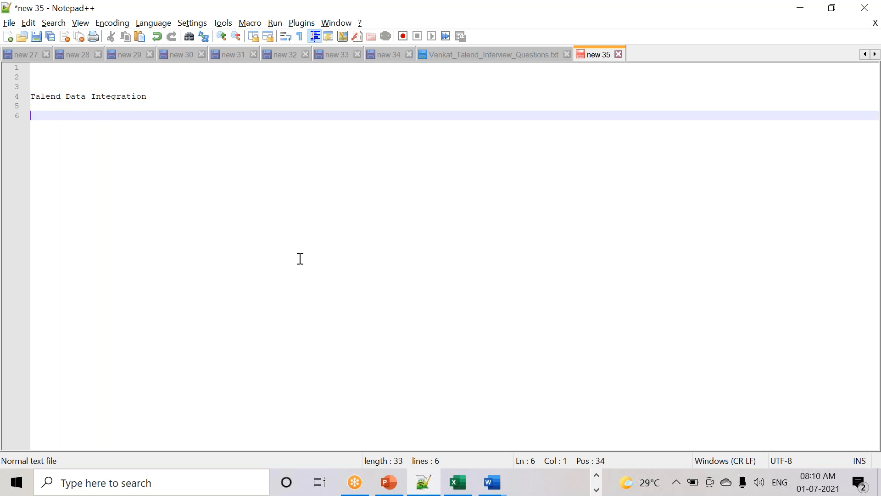
- Check Talend's loading progress, then add a new line below the heading
{"action": "key", "text": "alt+Tab"}
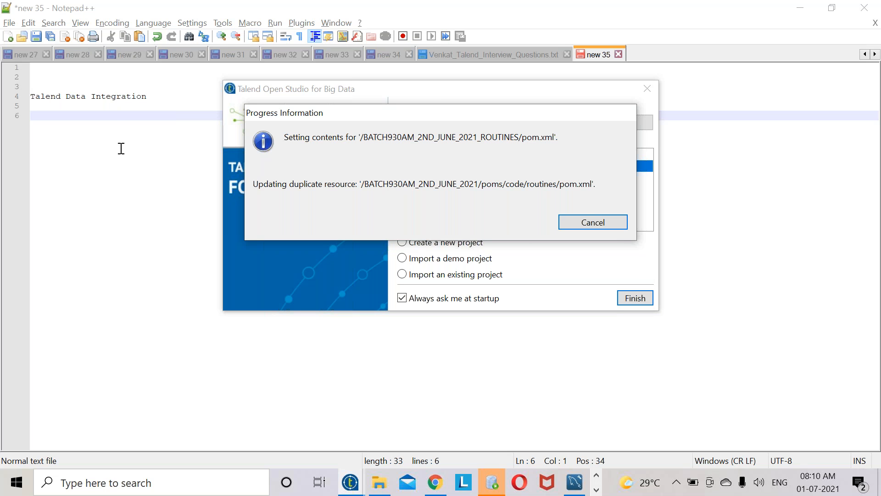
{"action": "left_click", "coordinate": [163, 88]}
{"action": "left_click", "coordinate": [164, 99]}
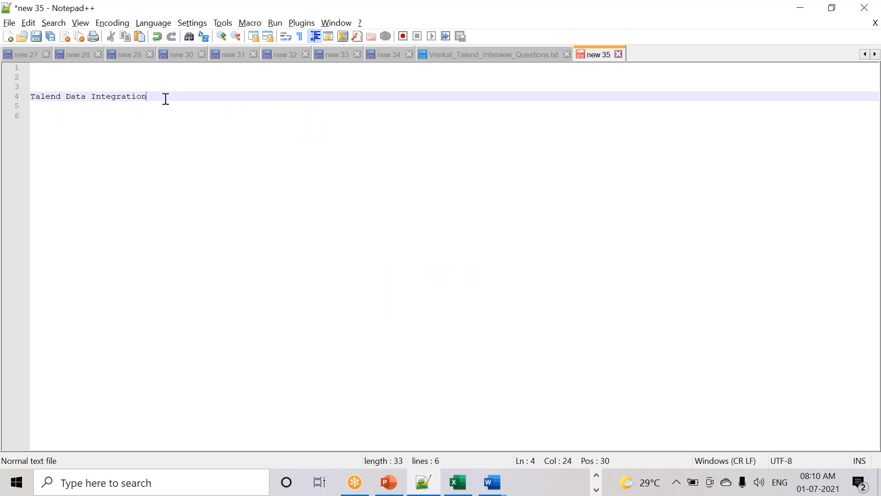
{"action": "key", "text": "Return"}
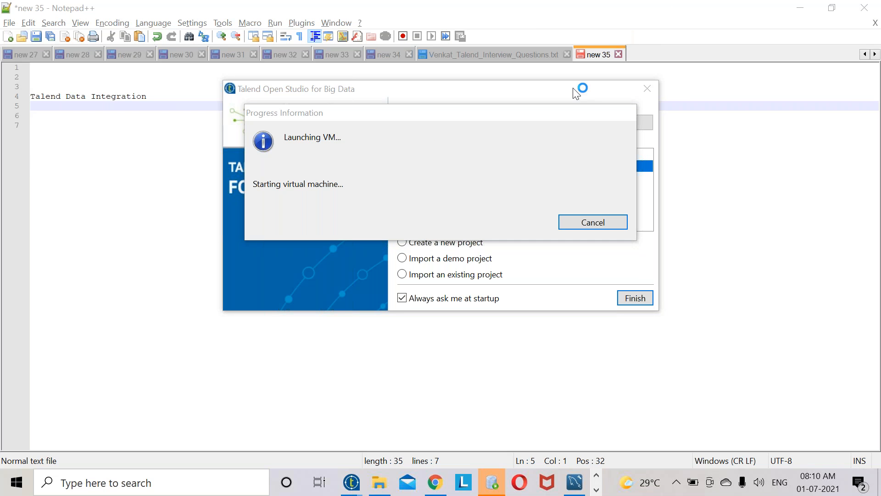
- Go into the NandiniSoftwareSolutionsPvtLtd prepared-documents folder in File Explorer and browse its subfolders
{"action": "left_click", "coordinate": [381, 483]}
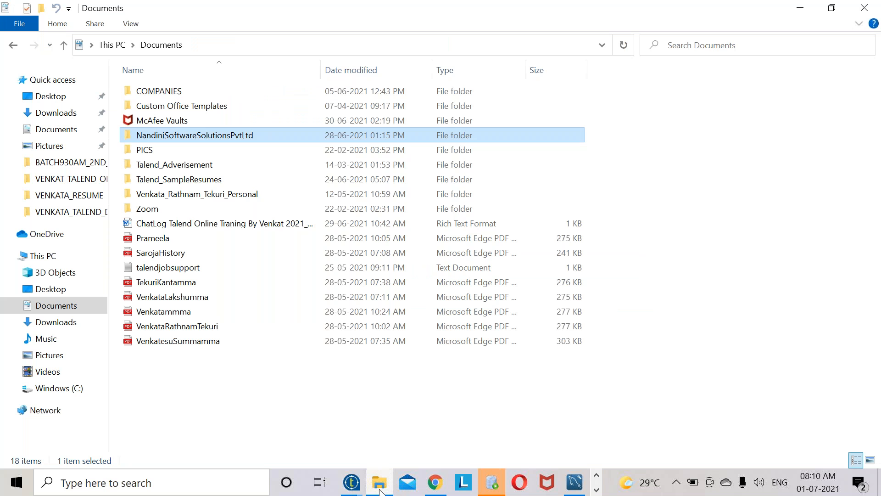
{"action": "double_click", "coordinate": [197, 135]}
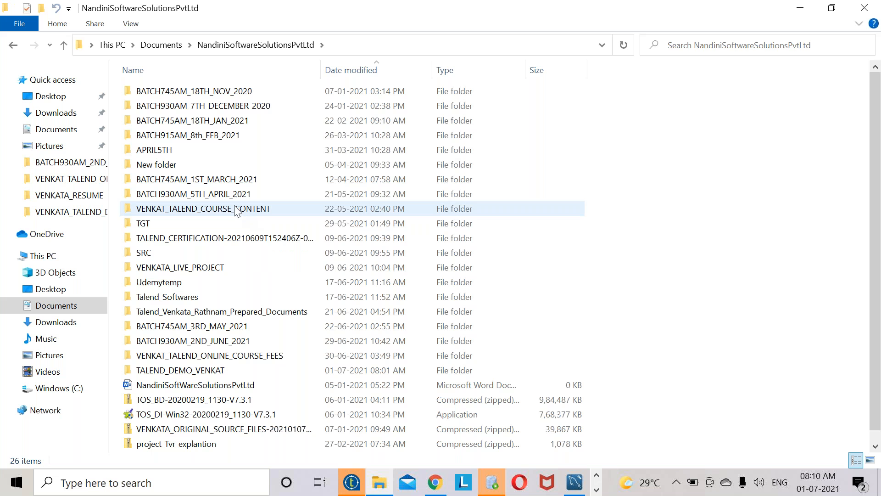
{"action": "double_click", "coordinate": [232, 312]}
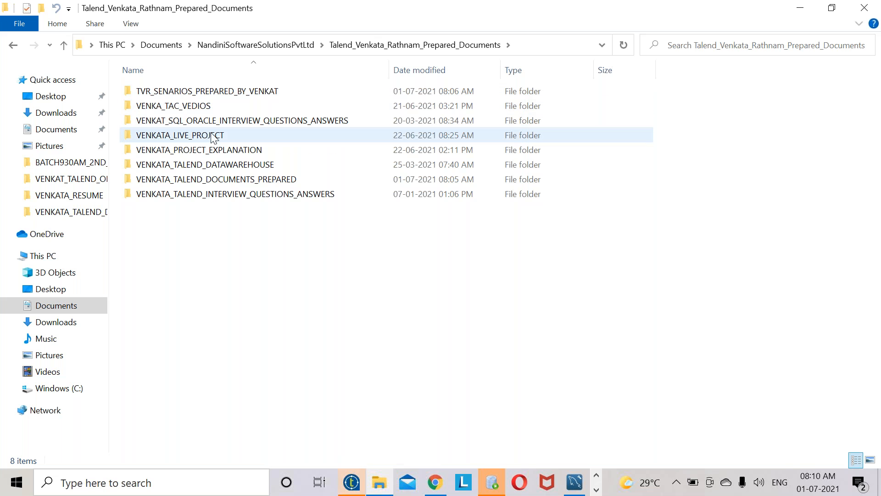
{"action": "left_click", "coordinate": [250, 166]}
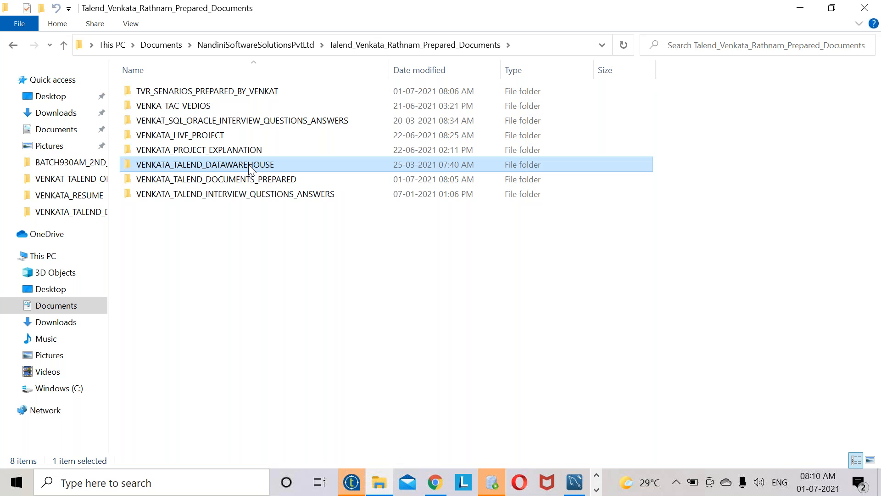
{"action": "left_click", "coordinate": [222, 122]}
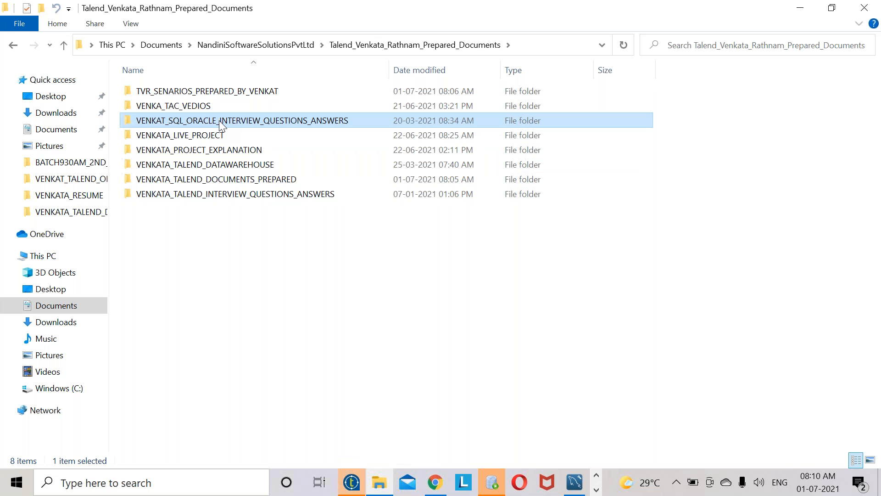
{"action": "left_click", "coordinate": [221, 180]}
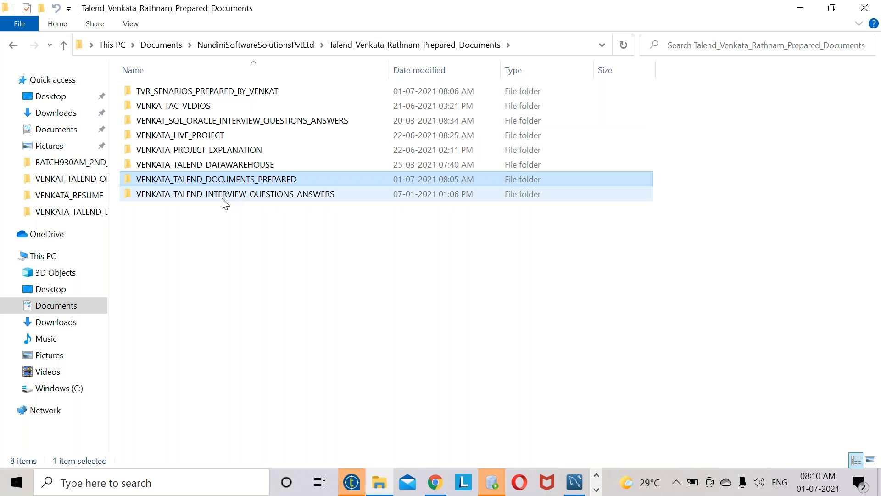
- Open the VENKA_TAC_VEDIOS folder, then go back to the prepared documents folder
{"action": "left_click", "coordinate": [222, 197]}
{"action": "left_click", "coordinate": [220, 135]}
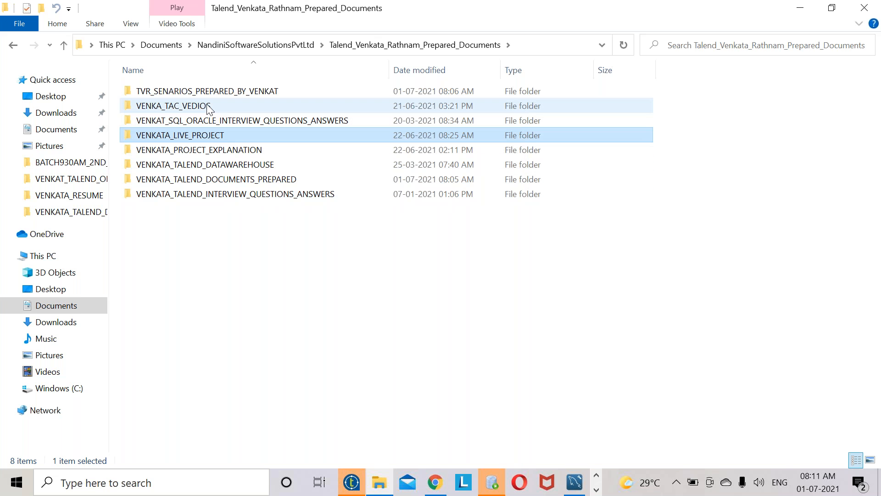
{"action": "left_click", "coordinate": [209, 109]}
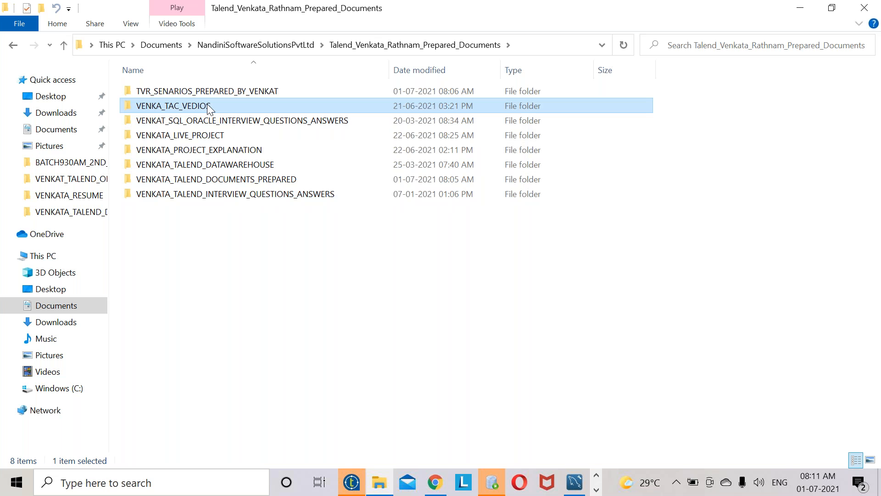
{"action": "double_click", "coordinate": [208, 106]}
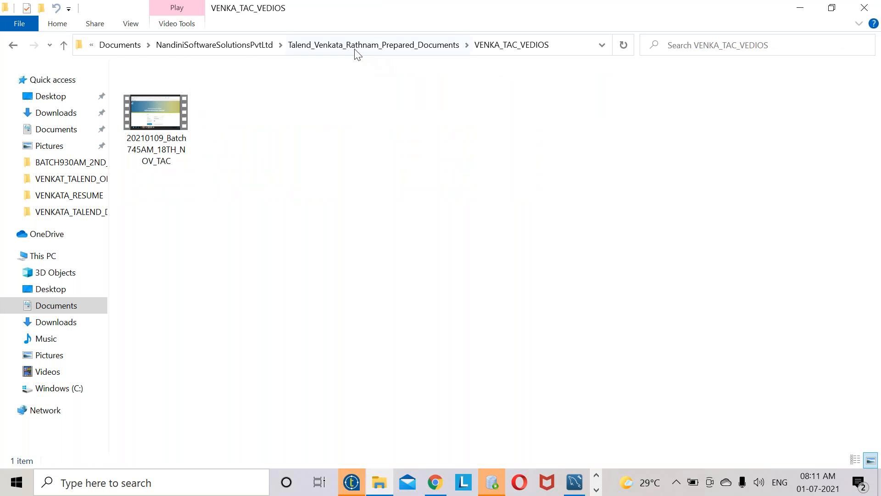
{"action": "left_click", "coordinate": [340, 45]}
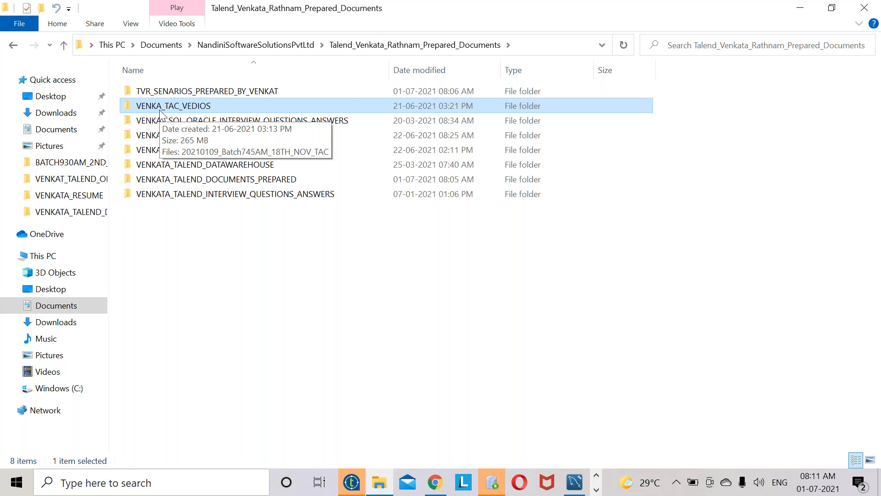
{"action": "left_click", "coordinate": [597, 489]}
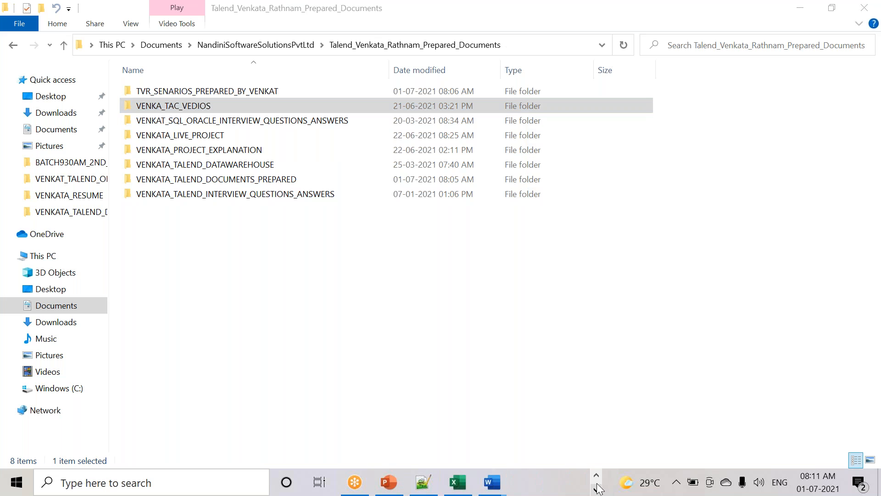
- Launch Talend Open Studio for Big Data maximized and close its Welcome page
{"action": "left_click", "coordinate": [431, 483]}
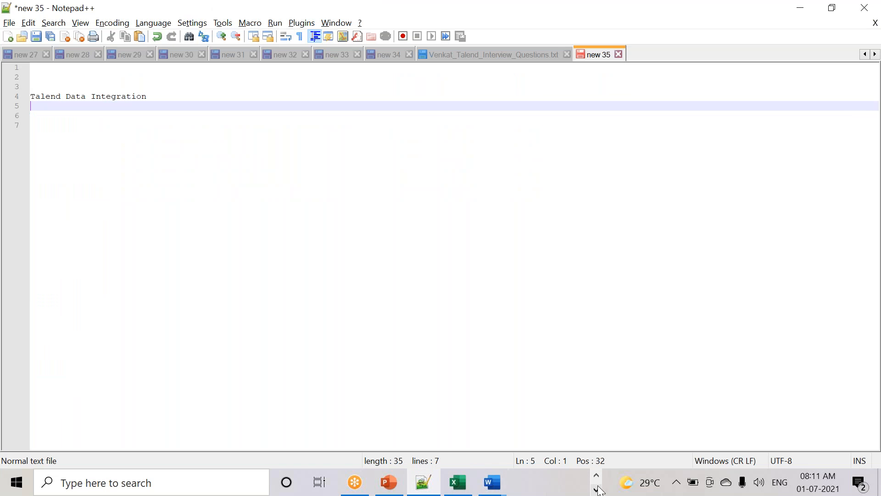
{"action": "left_click", "coordinate": [597, 489]}
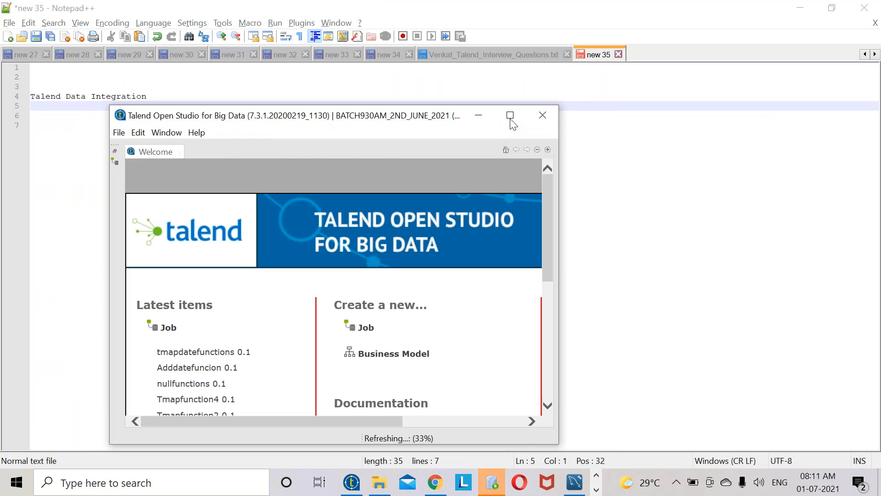
{"action": "left_click", "coordinate": [510, 114]}
{"action": "scroll", "coordinate": [519, 293], "scroll_direction": "down", "scroll_amount": 3}
{"action": "left_click", "coordinate": [449, 350]}
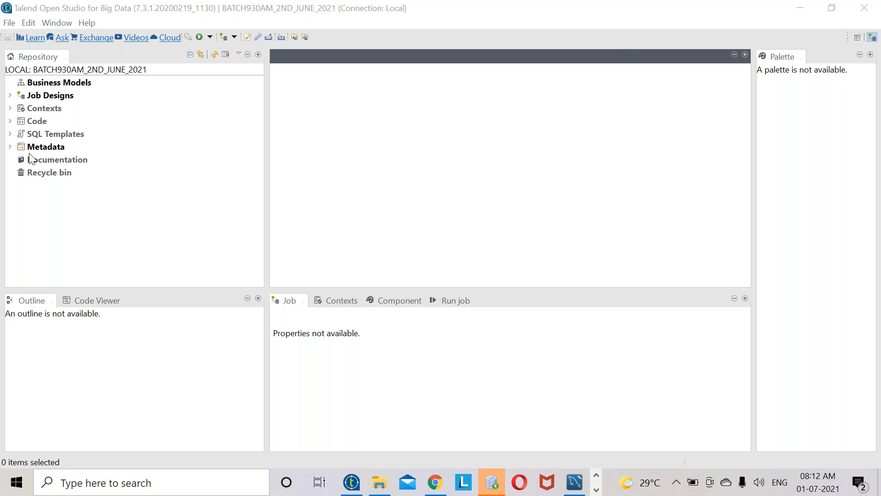
- Expand Job Designs in the Repository and select the BULKCOMPONETS job
{"action": "left_click", "coordinate": [10, 95]}
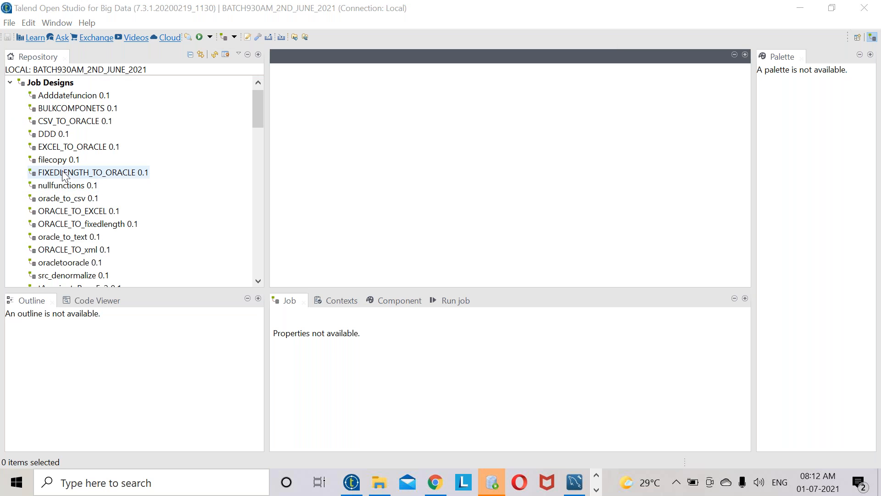
{"action": "left_click", "coordinate": [65, 112]}
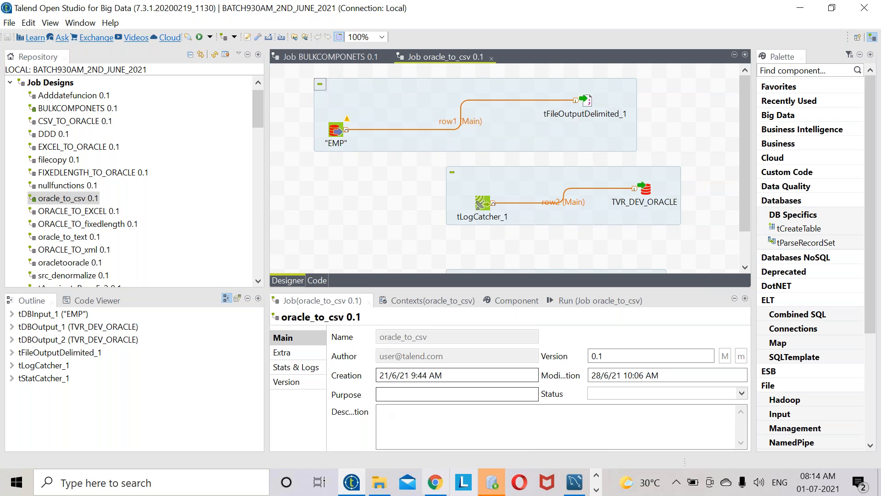
- Add the lines ETL tools, Talend and Reporting under Talend Data Integration in the notes
{"action": "left_click", "coordinate": [597, 489]}
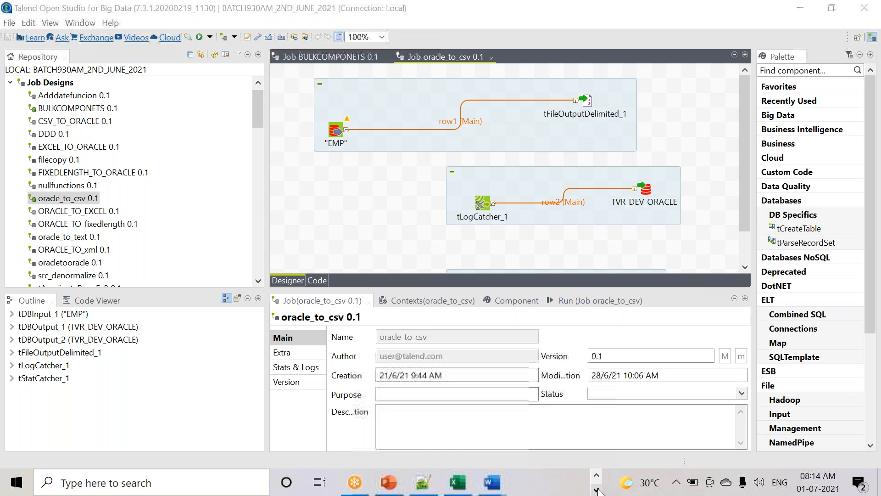
{"action": "left_click", "coordinate": [423, 482]}
{"action": "type", "text": "ETL to"}
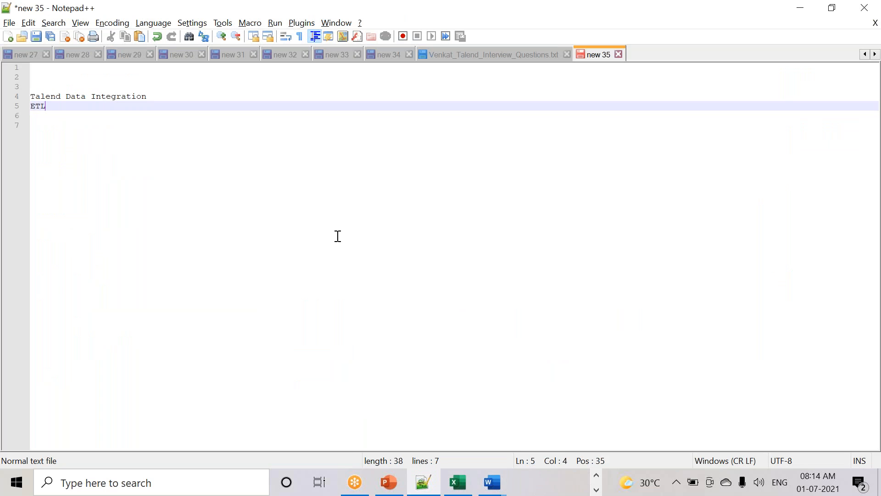
{"action": "type", "text": "s"}
{"action": "key", "text": "Return"}
{"action": "key", "text": "Return"}
{"action": "key", "text": "Return"}
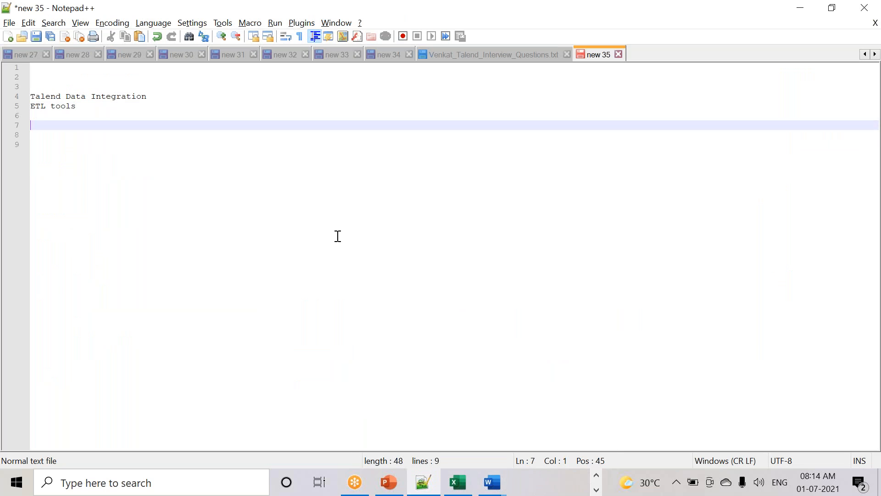
{"action": "type", "text": "Reporting"}
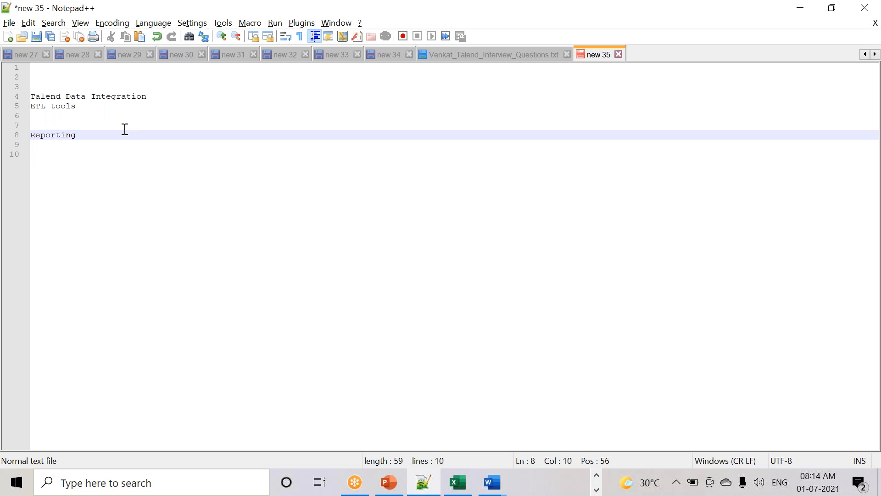
{"action": "left_click", "coordinate": [85, 104]}
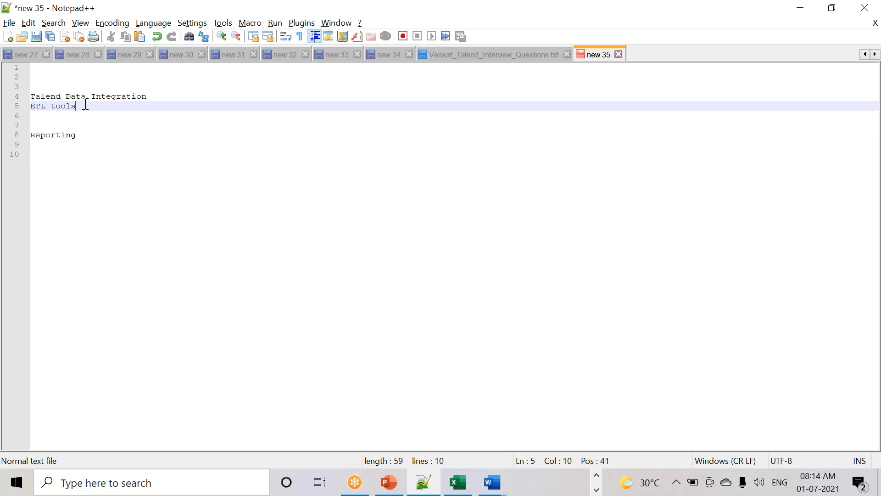
{"action": "key", "text": "Return"}
{"action": "key", "text": "Return"}
{"action": "type", "text": "Talend"}
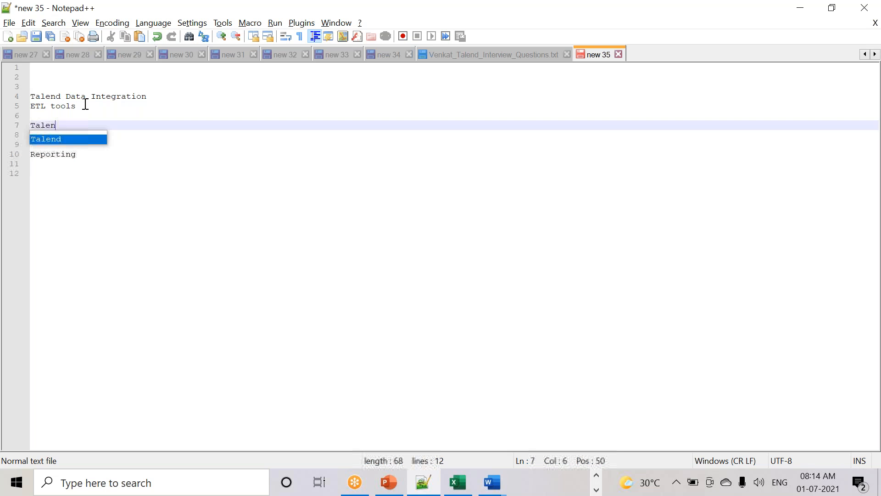
{"action": "key", "text": "Return"}
{"action": "key", "text": "Return"}
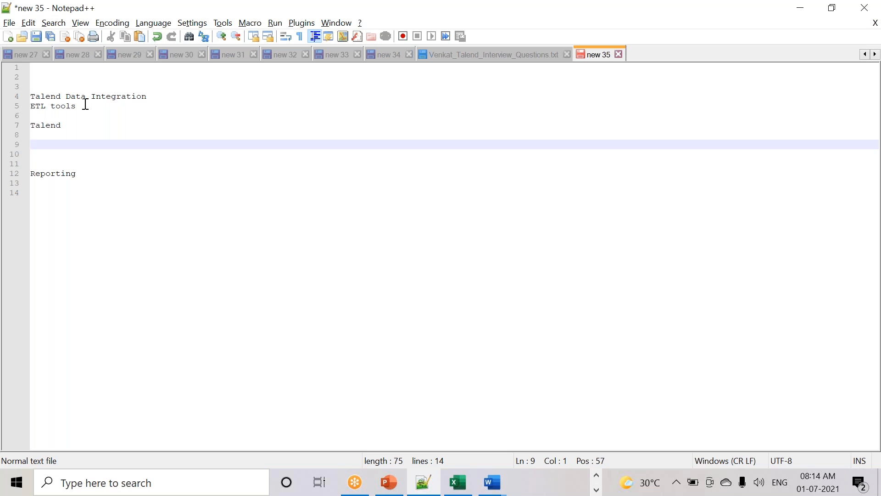
{"action": "left_click", "coordinate": [92, 176]}
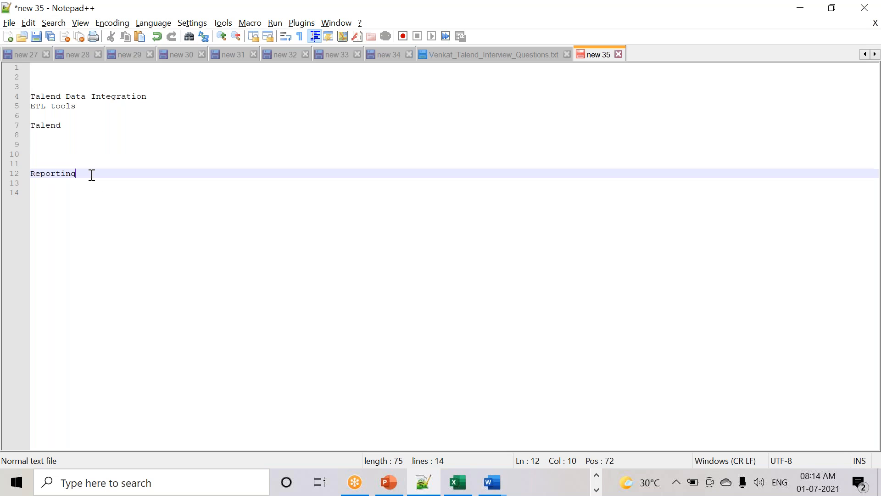
{"action": "key", "text": "Return"}
{"action": "key", "text": "Return"}
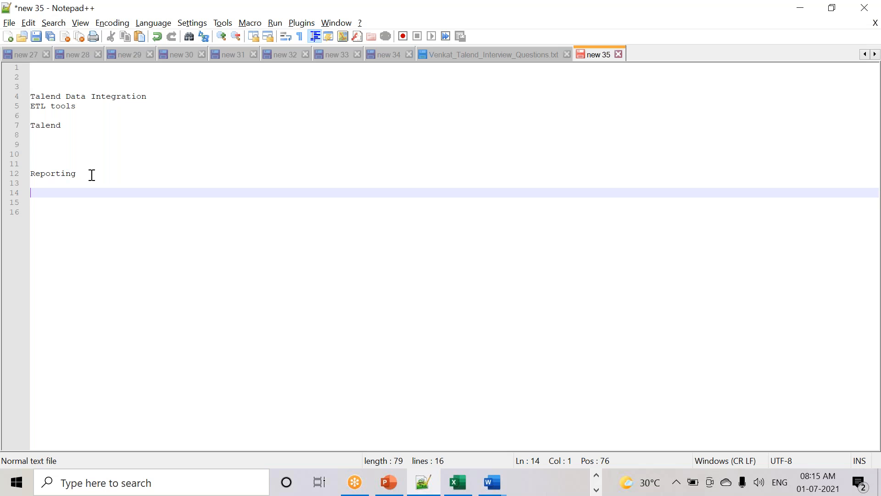
- Select the new note lines 4 through 7, then return to Talend Open Studio
{"action": "left_click_drag", "start_coordinate": [75, 191], "coordinate": [32, 100]}
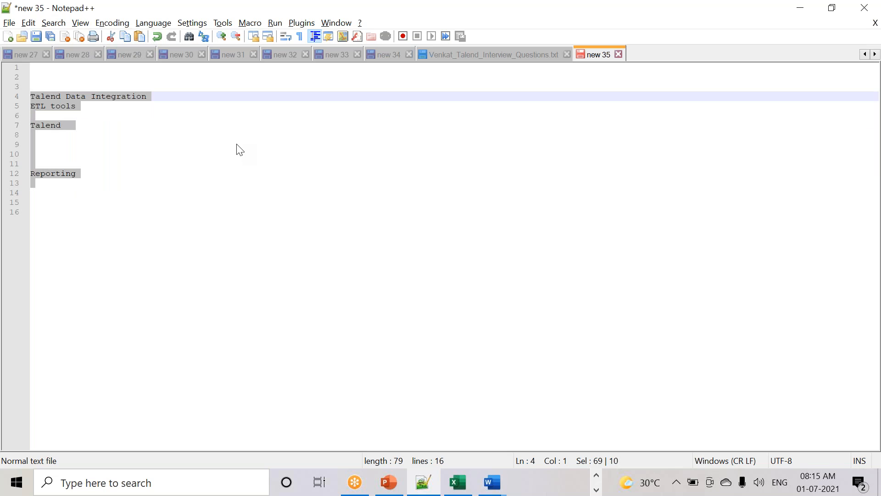
{"action": "left_click", "coordinate": [597, 477]}
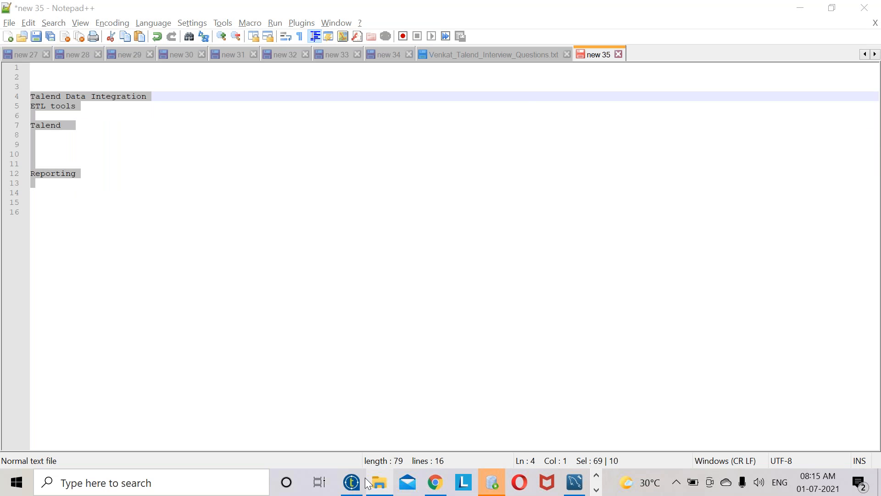
{"action": "left_click", "coordinate": [82, 138]}
{"action": "left_click", "coordinate": [12, 122]}
{"action": "left_click_drag", "start_coordinate": [11, 123], "coordinate": [8, 96]}
{"action": "left_click", "coordinate": [597, 476]}
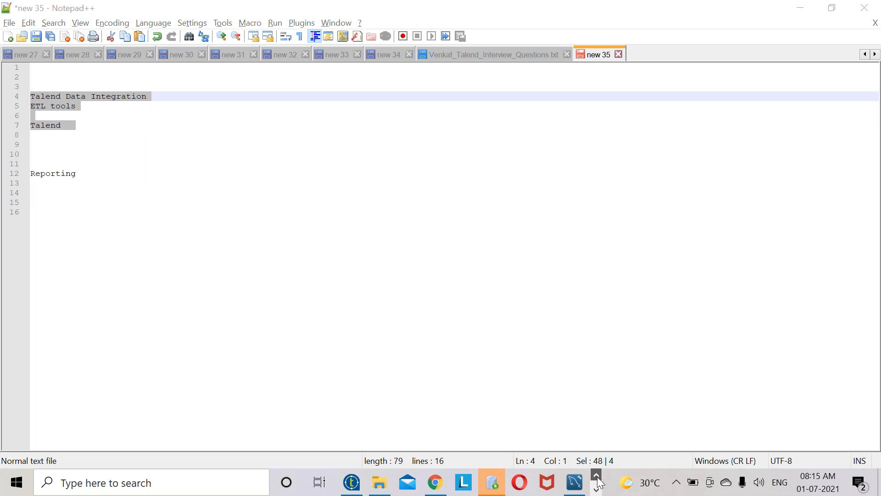
{"action": "left_click", "coordinate": [351, 483]}
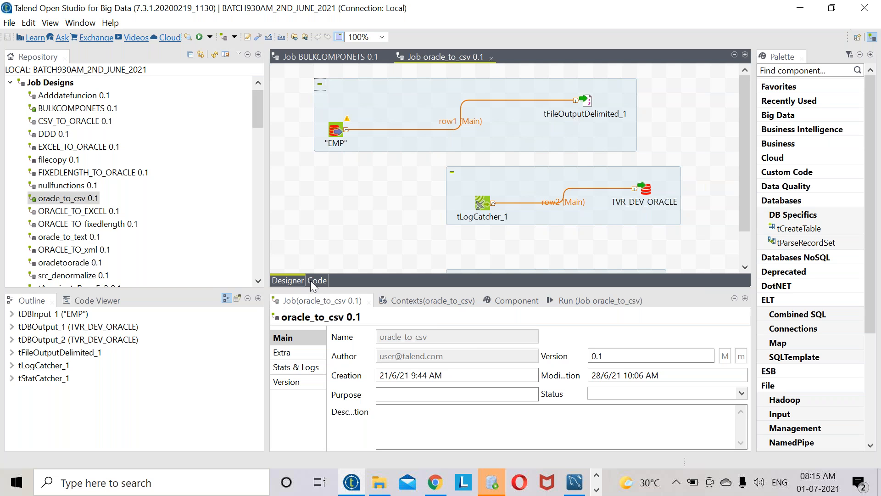
- Inspect the EMP and tFileOutputDelimited_1 components and view oracle_to_csv's generated Java code
{"action": "left_click", "coordinate": [336, 131]}
{"action": "left_click", "coordinate": [586, 101]}
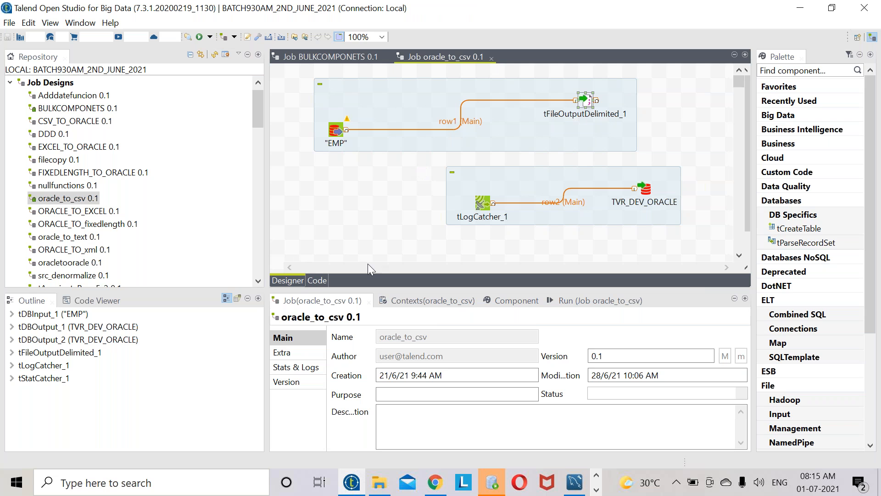
{"action": "left_click", "coordinate": [322, 281]}
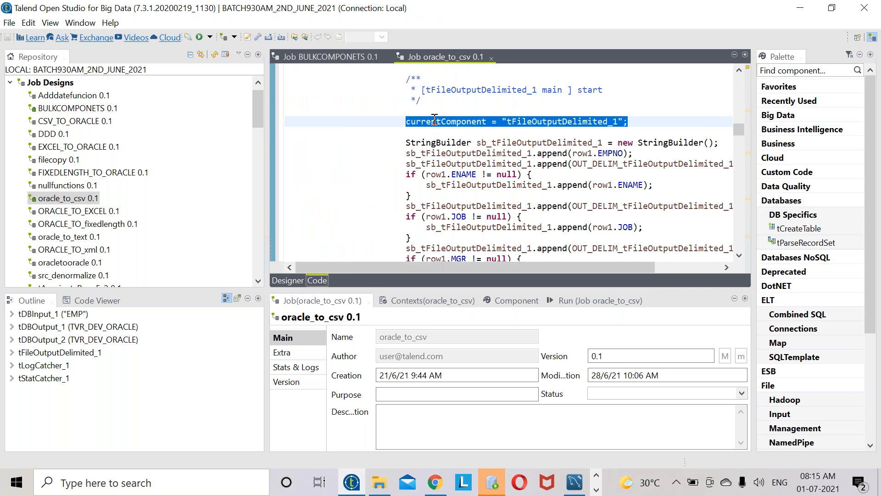
{"action": "scroll", "coordinate": [435, 118], "scroll_direction": "up", "scroll_amount": 15}
{"action": "scroll", "coordinate": [434, 118], "scroll_direction": "up", "scroll_amount": 15}
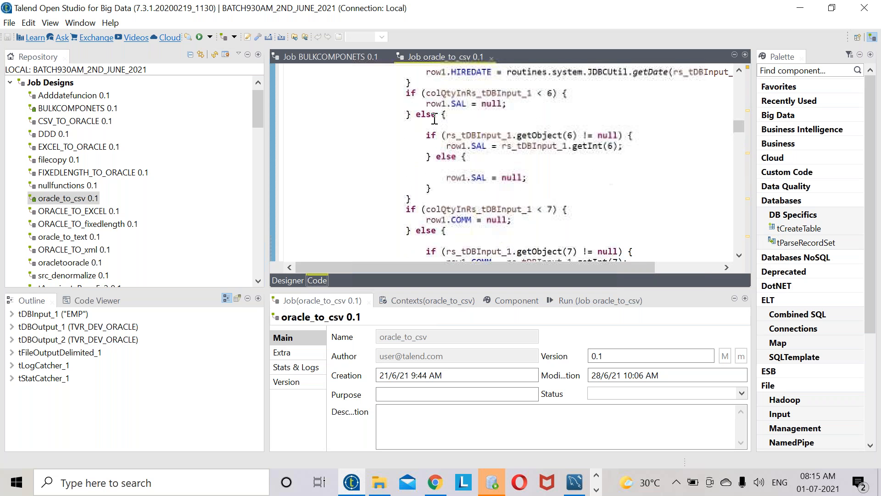
- Close the oracle_to_csv and BULKCOMPONETS jobs
{"action": "left_click", "coordinate": [492, 58]}
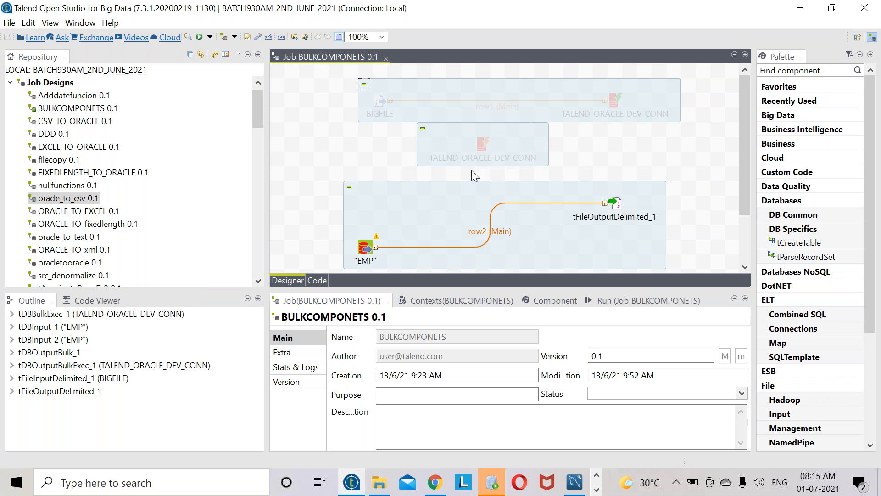
{"action": "scroll", "coordinate": [209, 231], "scroll_direction": "up", "scroll_amount": 1}
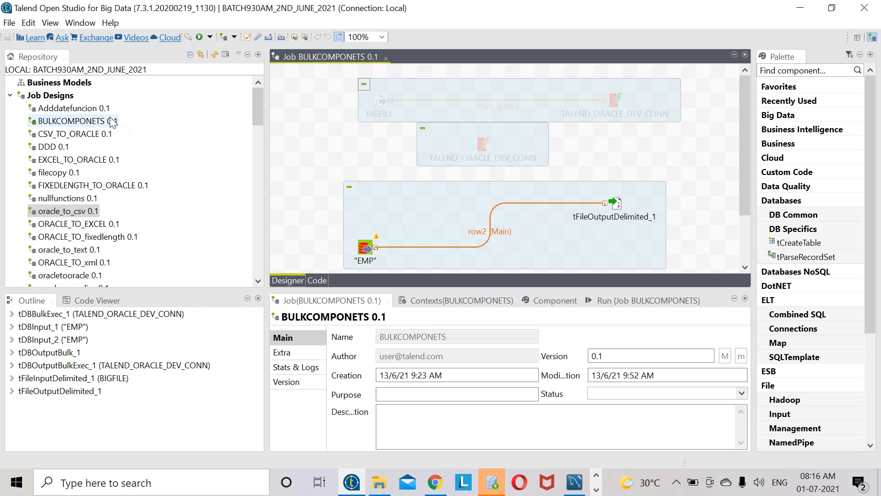
{"action": "left_click", "coordinate": [386, 57]}
- Navigate File Explorer to the SOURCE folder inside BATCH930AM_2ND_JUNE_2021
{"action": "left_click", "coordinate": [386, 486]}
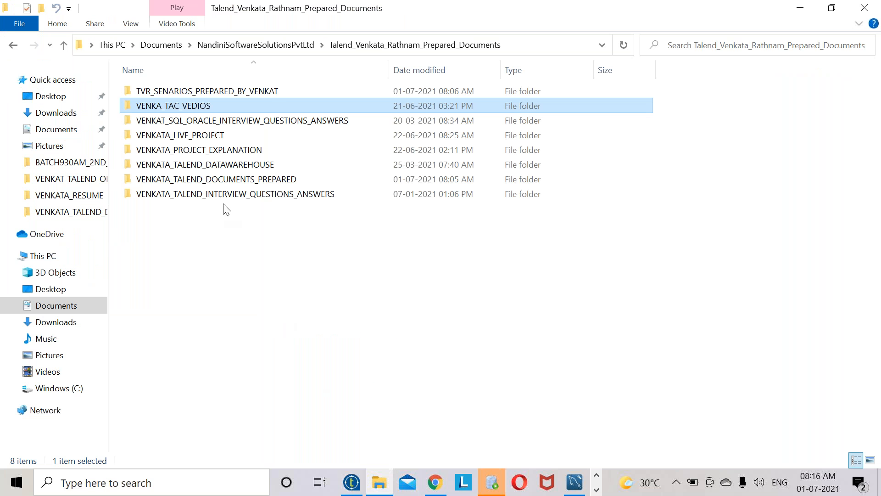
{"action": "left_click", "coordinate": [287, 45]}
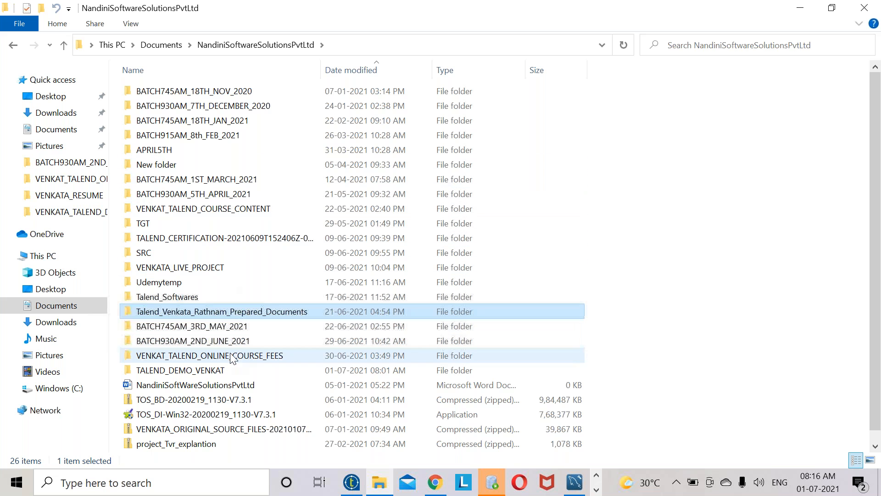
{"action": "double_click", "coordinate": [230, 340]}
{"action": "double_click", "coordinate": [197, 136]}
{"action": "scroll", "coordinate": [225, 250], "scroll_direction": "down", "scroll_amount": 7}
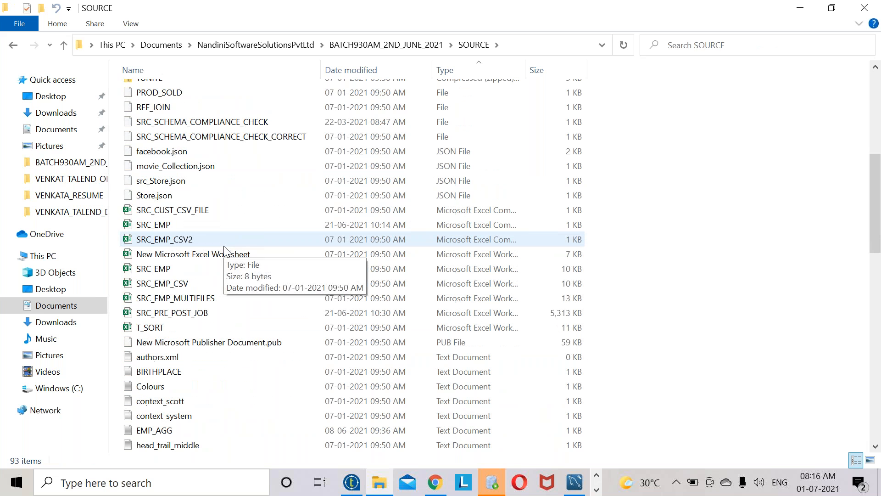
{"action": "scroll", "coordinate": [168, 212], "scroll_direction": "up", "scroll_amount": 2}
{"action": "scroll", "coordinate": [177, 285], "scroll_direction": "down", "scroll_amount": 5}
{"action": "scroll", "coordinate": [174, 431], "scroll_direction": "down", "scroll_amount": 3}
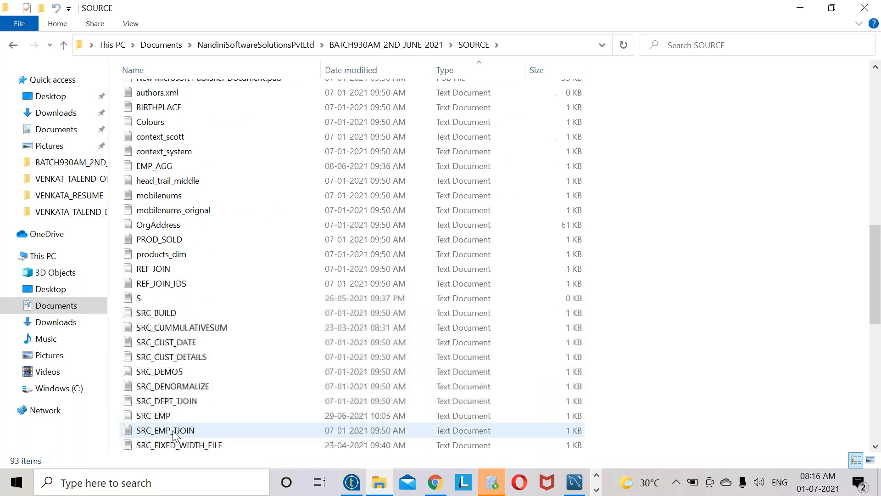
- Edit SRC_EMP with Notepad++ and select its last two employee rows
{"action": "left_click", "coordinate": [164, 417]}
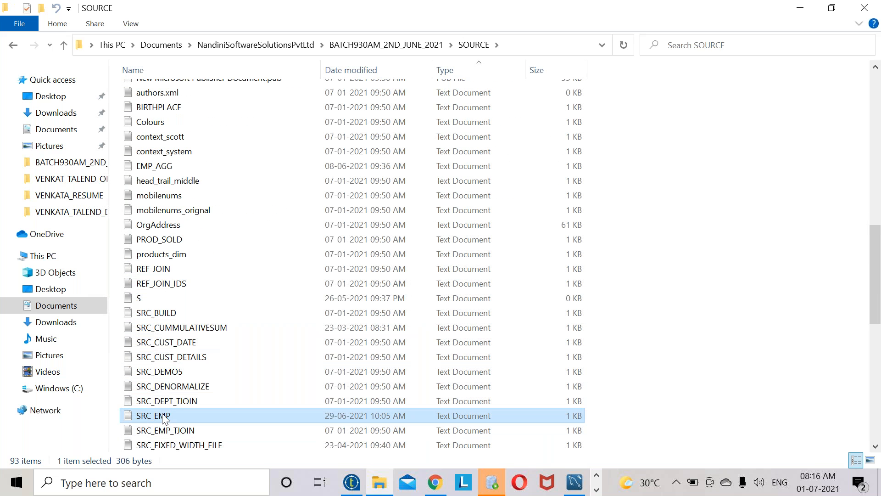
{"action": "right_click", "coordinate": [164, 416]}
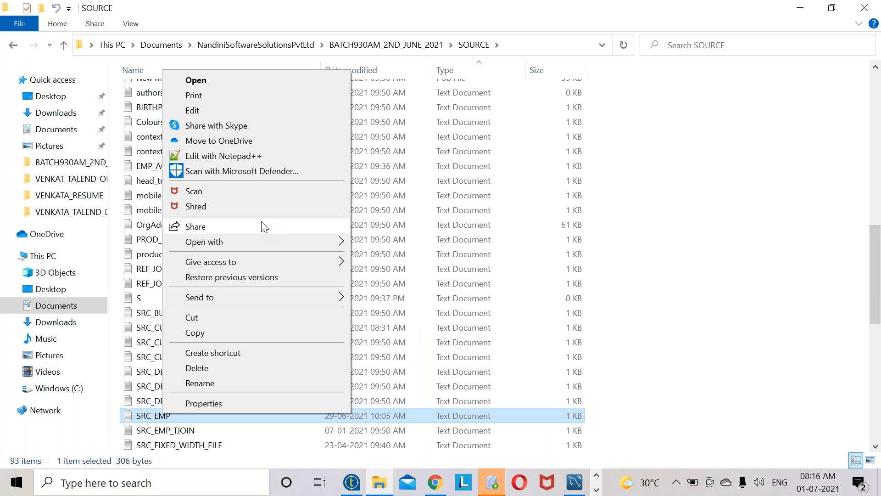
{"action": "left_click", "coordinate": [254, 156]}
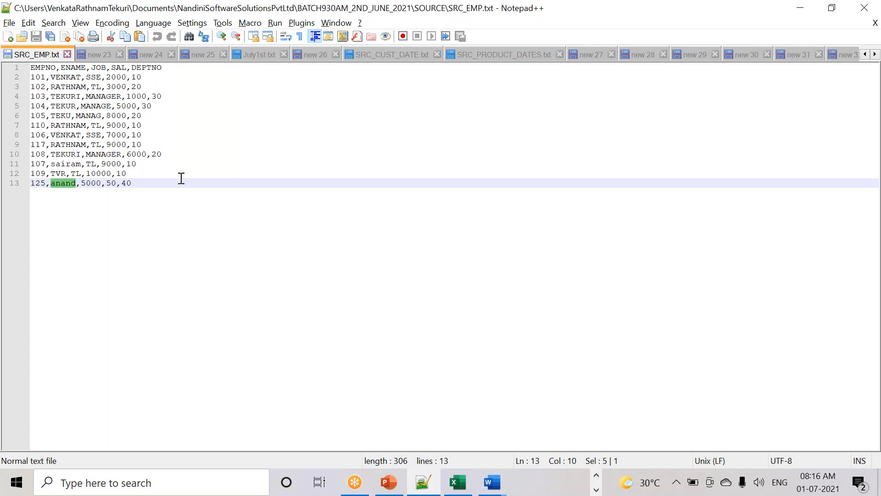
{"action": "left_click_drag", "start_coordinate": [171, 186], "coordinate": [25, 173]}
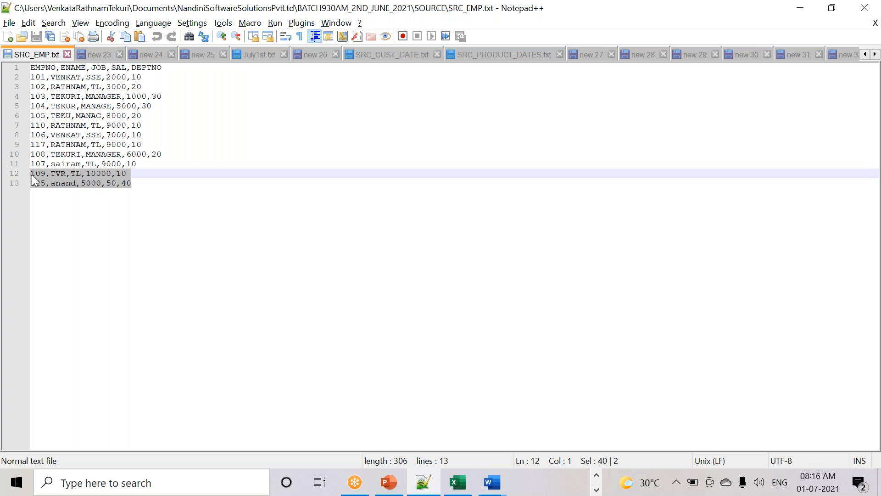
- Edit SRC_DEMO5 with Notepad++ and select all 12 of its lines
{"action": "key", "text": "alt+Tab"}
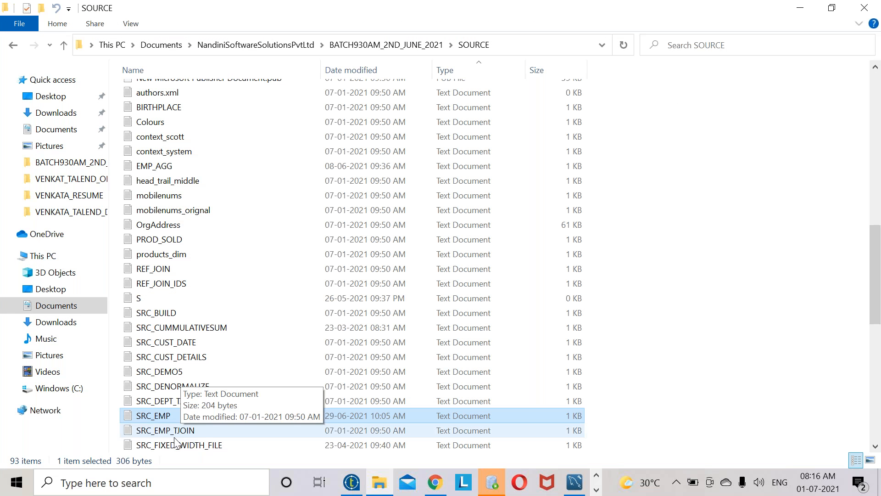
{"action": "left_click", "coordinate": [175, 373]}
{"action": "right_click", "coordinate": [174, 373]}
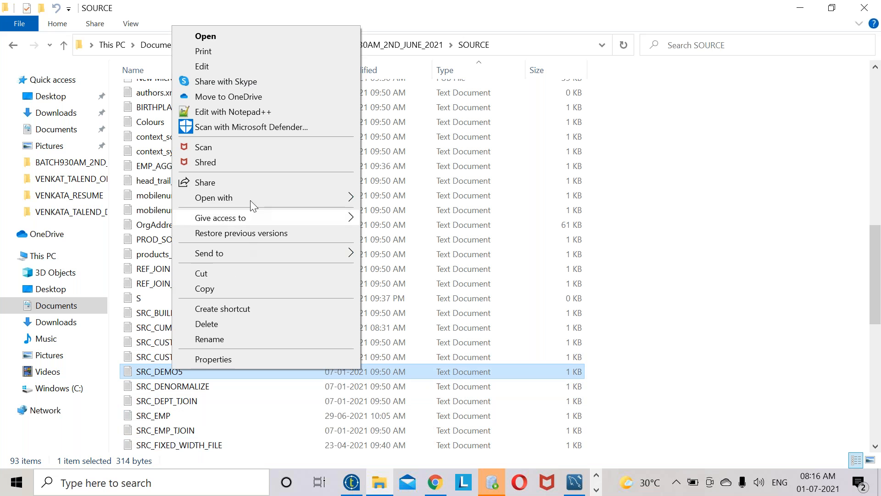
{"action": "left_click", "coordinate": [253, 113]}
{"action": "left_click_drag", "start_coordinate": [152, 179], "coordinate": [3, 54]}
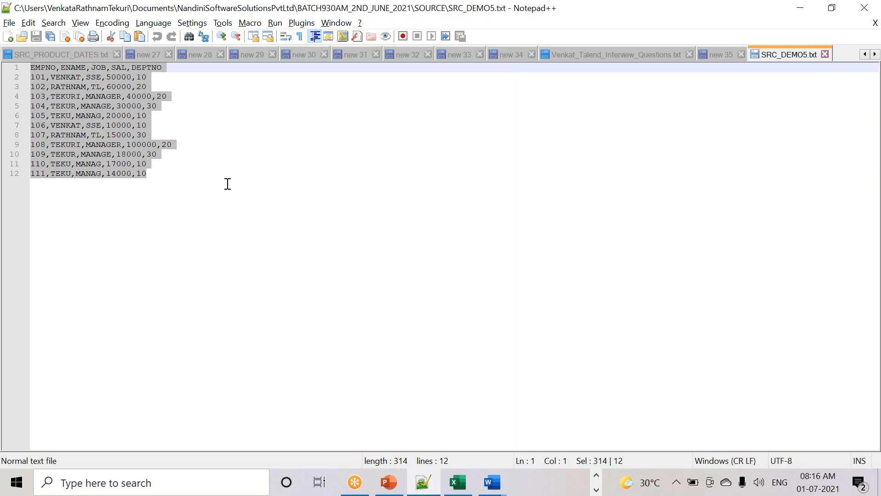
- Paste the 12 SRC_DEMO5 employee lines into a new Notepad++ document
{"action": "left_click", "coordinate": [162, 198]}
{"action": "left_click_drag", "start_coordinate": [232, 213], "coordinate": [8, 25]}
{"action": "key", "text": "ctrl+c"}
{"action": "key", "text": "ctrl+n"}
{"action": "key", "text": "ctrl+v"}
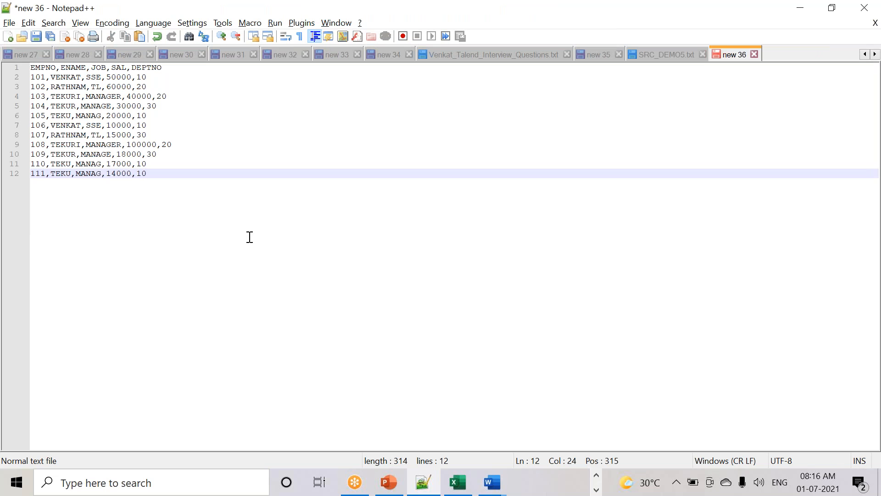
{"action": "left_click_drag", "start_coordinate": [147, 173], "coordinate": [17, 68]}
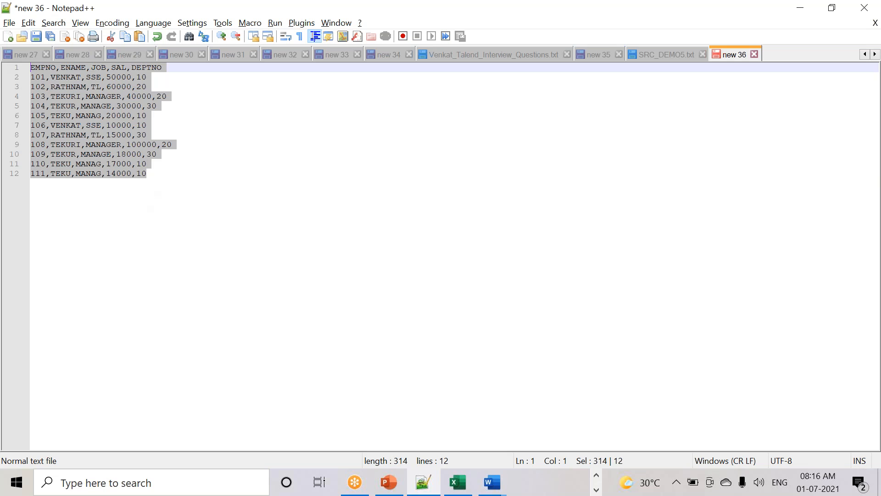
- Add the note deptno=10 below the pasted employee rows
{"action": "left_click", "coordinate": [183, 176]}
{"action": "key", "text": "Return"}
{"action": "key", "text": "Return"}
{"action": "key", "text": "Return"}
{"action": "key", "text": "Return"}
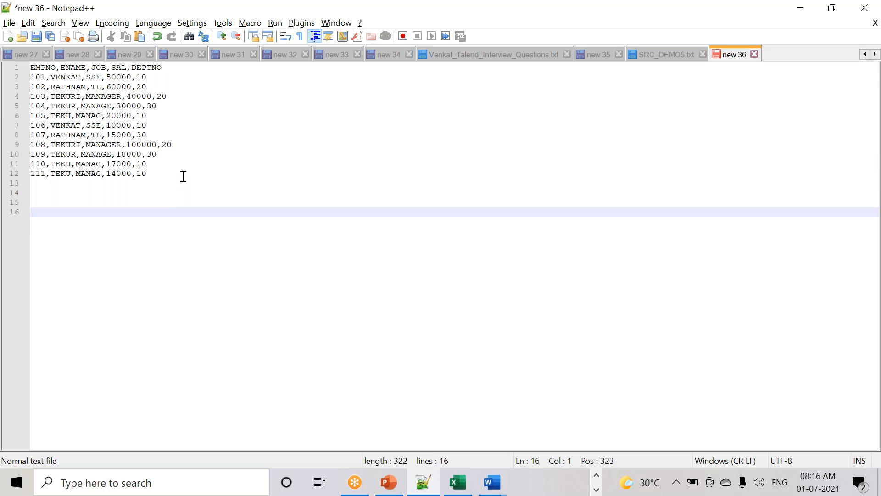
{"action": "type", "text": "deptno=10"}
{"action": "left_click_drag", "start_coordinate": [82, 210], "coordinate": [14, 216]}
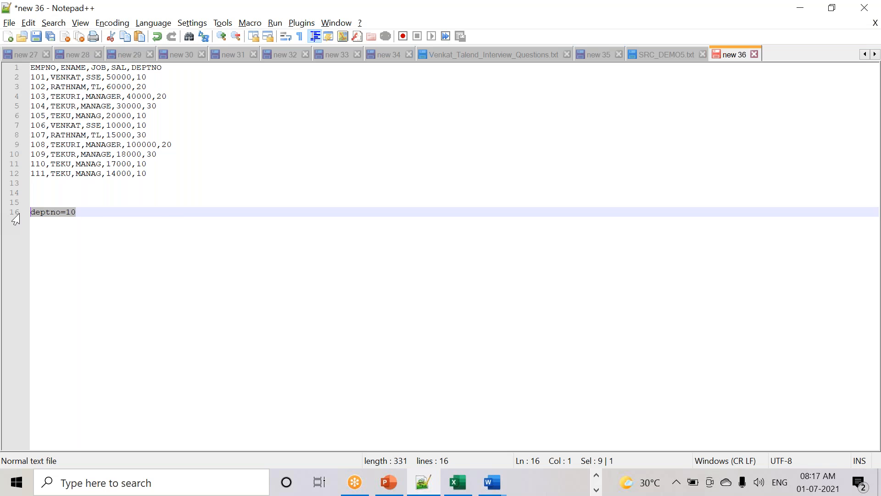
{"action": "left_click", "coordinate": [87, 210]}
{"action": "key", "text": "Return"}
- Add the ETL lines Extrat, T-Transformation and L-Target below deptno=10
{"action": "key", "text": "Return"}
{"action": "type", "text": "ETL"}
{"action": "key", "text": "Return"}
{"action": "key", "text": "Return"}
{"action": "key", "text": "Return"}
{"action": "type", "text": "Extrat"}
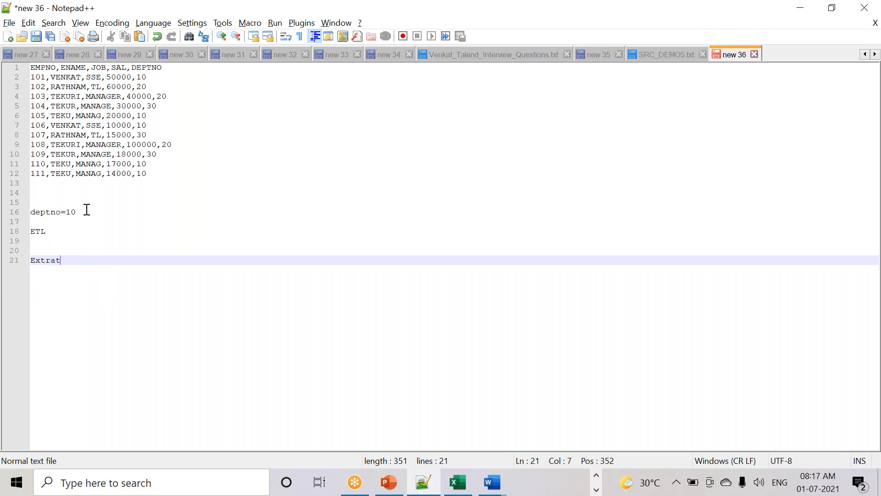
{"action": "key", "text": "Return"}
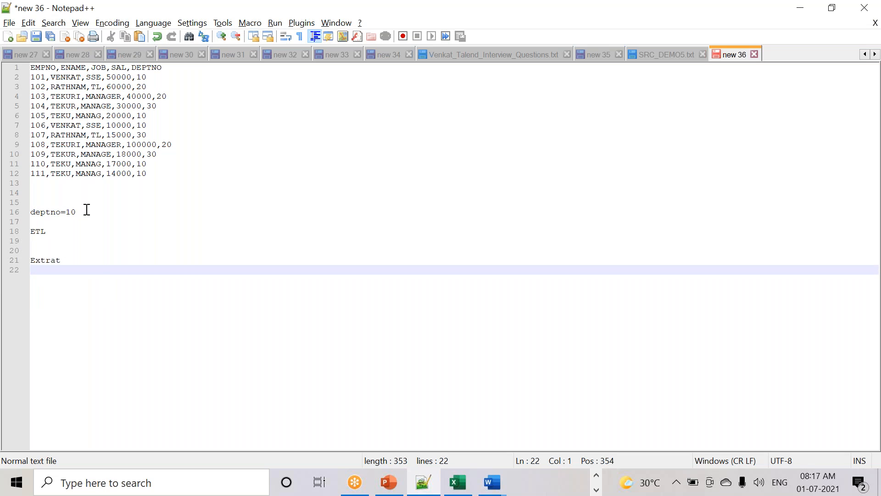
{"action": "type", "text": "T"}
{"action": "key", "text": "Escape"}
{"action": "type", "text": "-Transformation"}
{"action": "key", "text": "Return"}
{"action": "type", "text": "L-Target"}
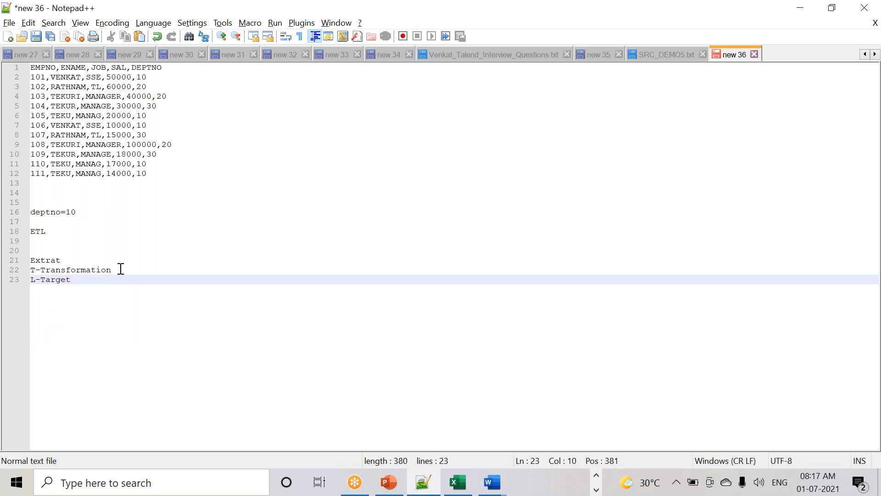
{"action": "left_click_drag", "start_coordinate": [119, 269], "coordinate": [7, 279]}
{"action": "left_click", "coordinate": [78, 287]}
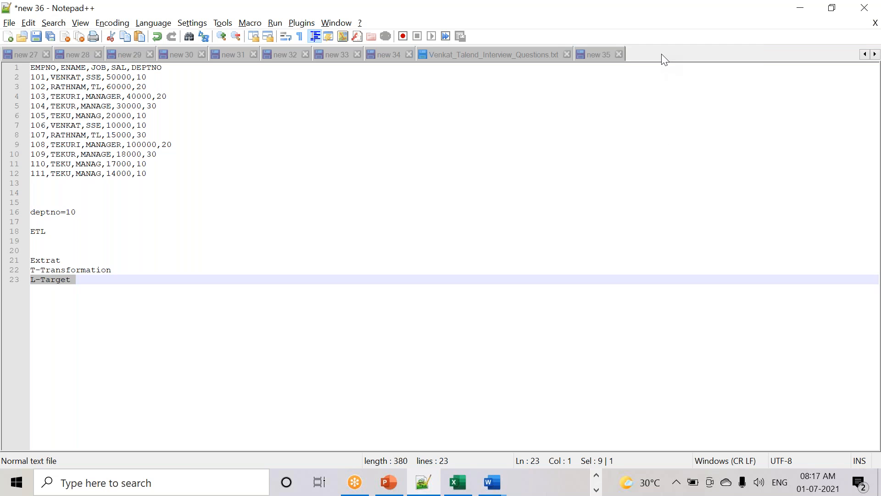
- In SRC_DEMO5.txt, select the header names EMPNO, ENAME, JOB, SAL and DEPTNO in turn
{"action": "left_click", "coordinate": [662, 55]}
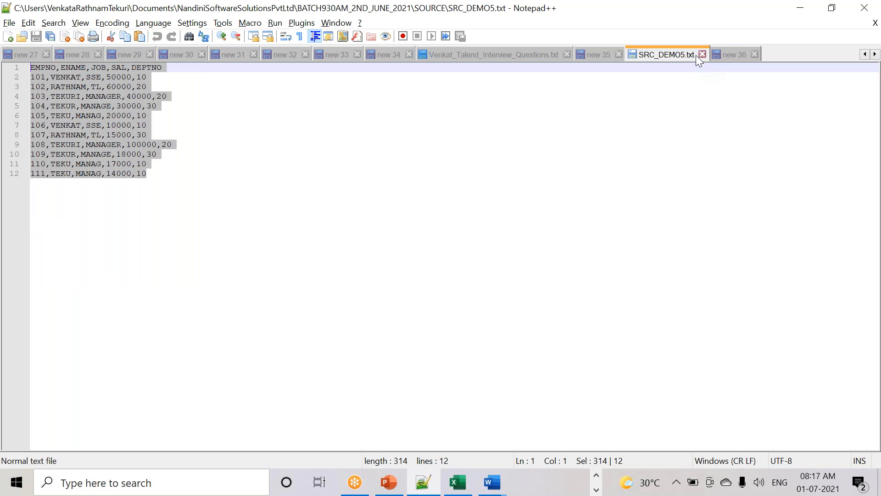
{"action": "double_click", "coordinate": [49, 68]}
{"action": "double_click", "coordinate": [73, 69]}
{"action": "double_click", "coordinate": [97, 69]}
{"action": "double_click", "coordinate": [117, 68]}
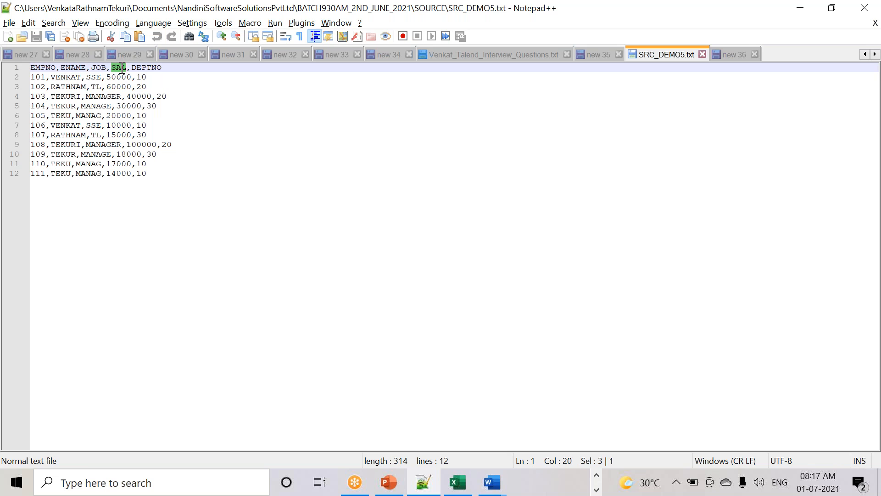
{"action": "double_click", "coordinate": [157, 68]}
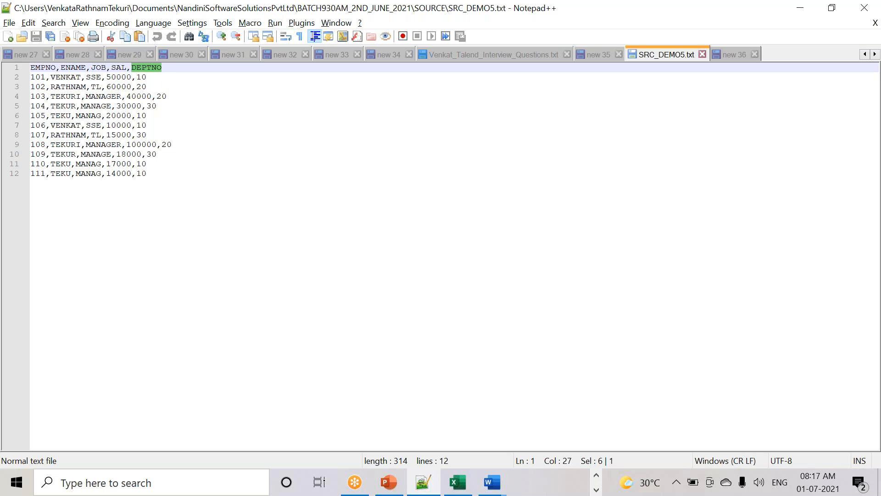
{"action": "left_click_drag", "start_coordinate": [34, 75], "coordinate": [78, 87]}
{"action": "left_click_drag", "start_coordinate": [226, 71], "coordinate": [27, 70]}
- Examine the header line, selecting the comma after EMPNO and the remaining header text
{"action": "left_click", "coordinate": [41, 70]}
{"action": "left_click", "coordinate": [72, 69]}
{"action": "left_click", "coordinate": [32, 69]}
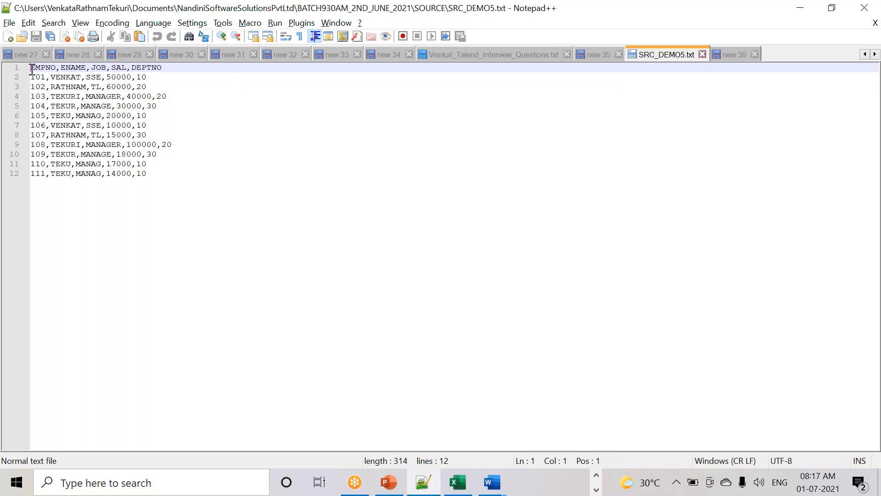
{"action": "left_click", "coordinate": [66, 69]}
{"action": "left_click_drag", "start_coordinate": [56, 70], "coordinate": [61, 71]}
{"action": "left_click", "coordinate": [52, 68]}
{"action": "left_click_drag", "start_coordinate": [181, 67], "coordinate": [30, 68]}
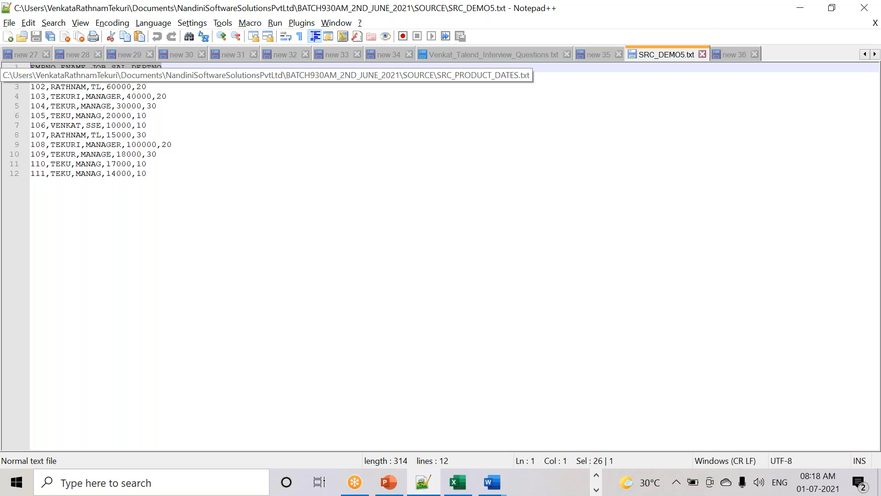
- Select the entire SRC_DEMO5.txt file, then return to the new notes document
{"action": "left_click_drag", "start_coordinate": [185, 172], "coordinate": [4, 82]}
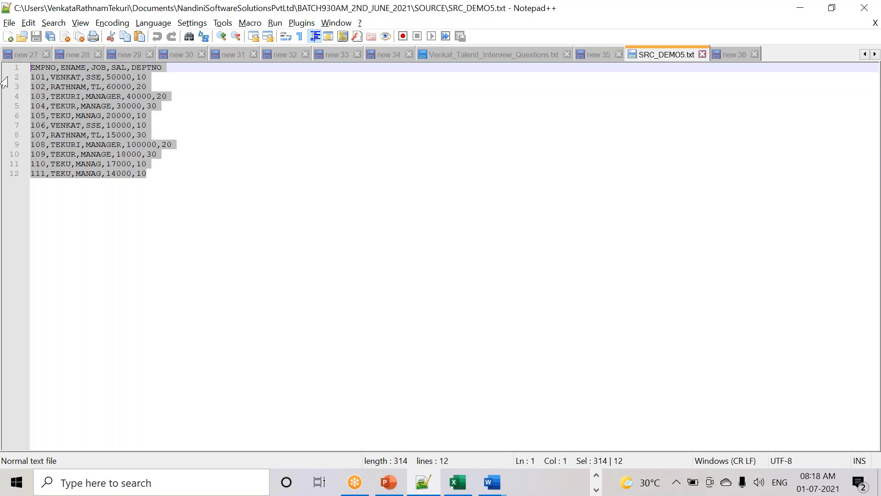
{"action": "left_click", "coordinate": [55, 77]}
{"action": "left_click", "coordinate": [51, 69]}
{"action": "left_click", "coordinate": [71, 70]}
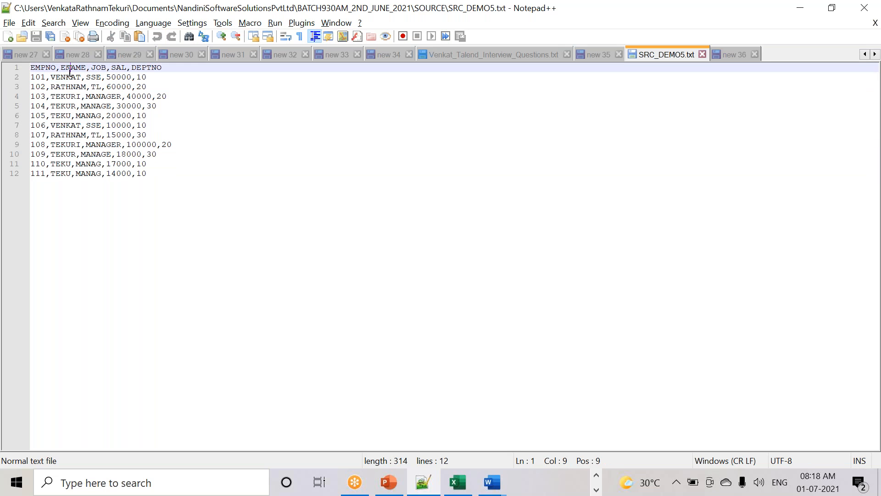
{"action": "left_click", "coordinate": [32, 68]}
{"action": "left_click", "coordinate": [76, 68]}
{"action": "left_click", "coordinate": [43, 78]}
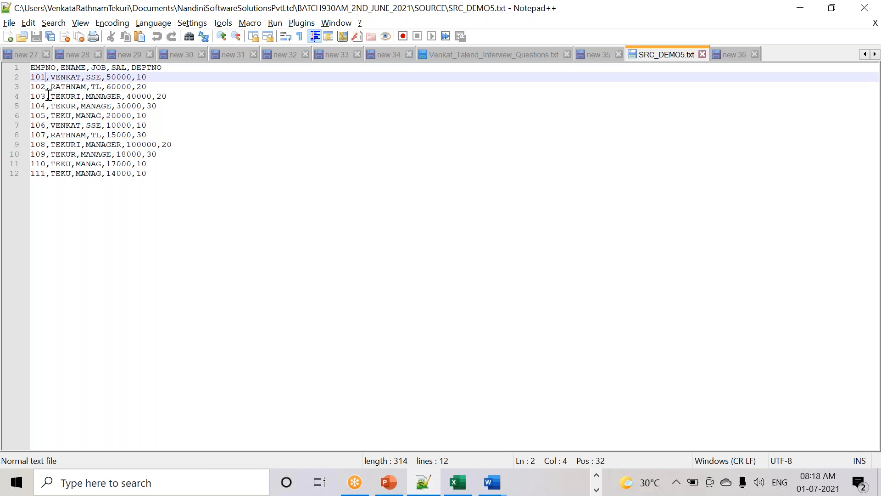
{"action": "left_click", "coordinate": [156, 183]}
{"action": "key", "text": "ctrl+a"}
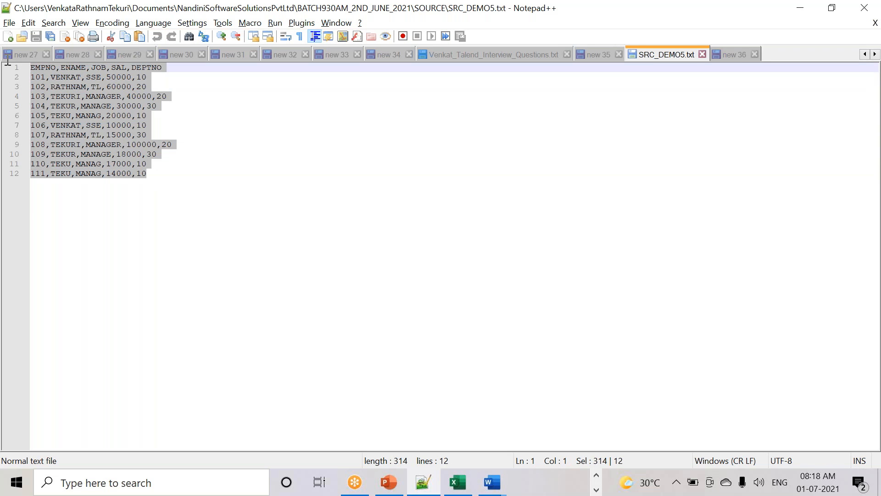
{"action": "left_click", "coordinate": [735, 55]}
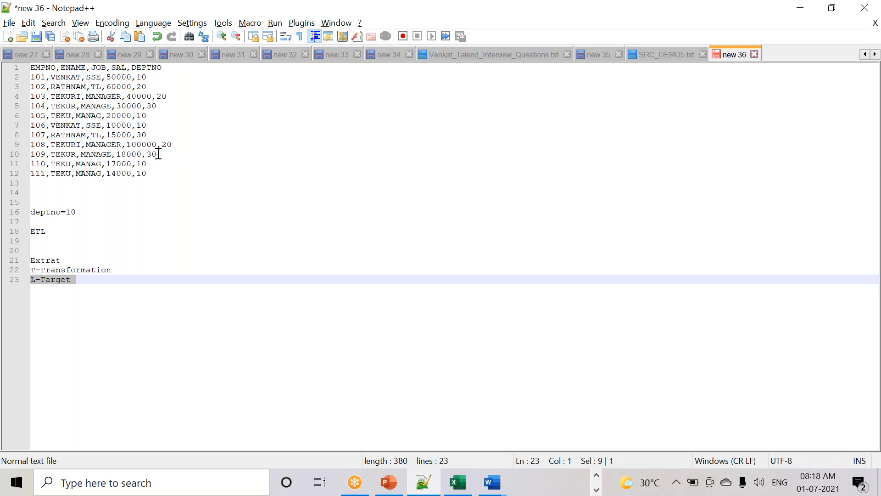
- Paste the EMPNO,ENAME,JOB,SAL,DEPTNO header line below the L-Target notes in new 36
{"action": "left_click_drag", "start_coordinate": [163, 177], "coordinate": [7, 63]}
{"action": "left_click", "coordinate": [147, 211]}
{"action": "key", "text": "shift+Up"}
{"action": "left_click_drag", "start_coordinate": [175, 69], "coordinate": [8, 65]}
{"action": "key", "text": "ctrl+c"}
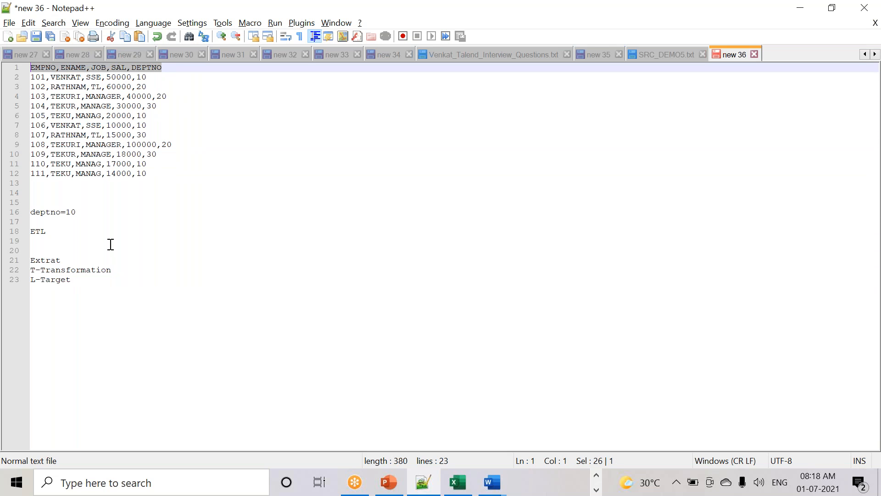
{"action": "left_click", "coordinate": [83, 281]}
{"action": "key", "text": "Return"}
{"action": "key", "text": "Return"}
{"action": "key", "text": "ctrl+v"}
{"action": "key", "text": "Return"}
- Copy employee row 101 from the source data under the pasted header
{"action": "left_click_drag", "start_coordinate": [147, 78], "coordinate": [18, 73]}
{"action": "key", "text": "ctrl+c"}
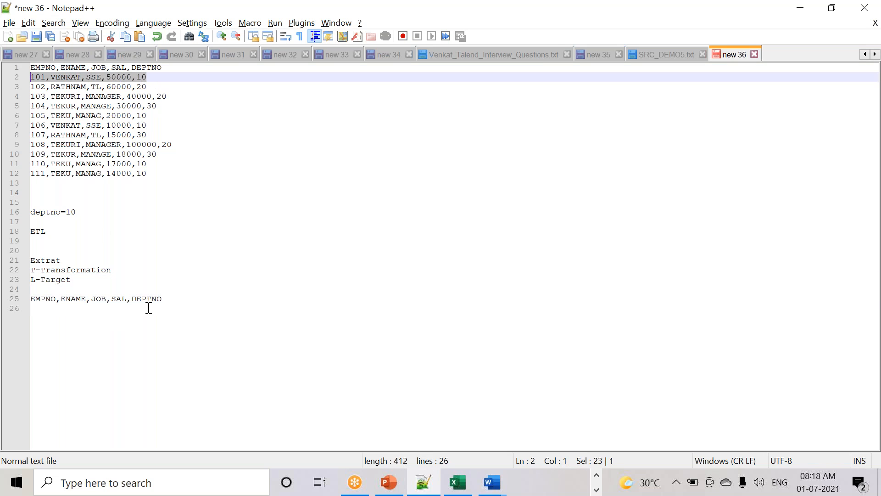
{"action": "left_click", "coordinate": [174, 303]}
{"action": "key", "text": "Return"}
{"action": "key", "text": "ctrl+v"}
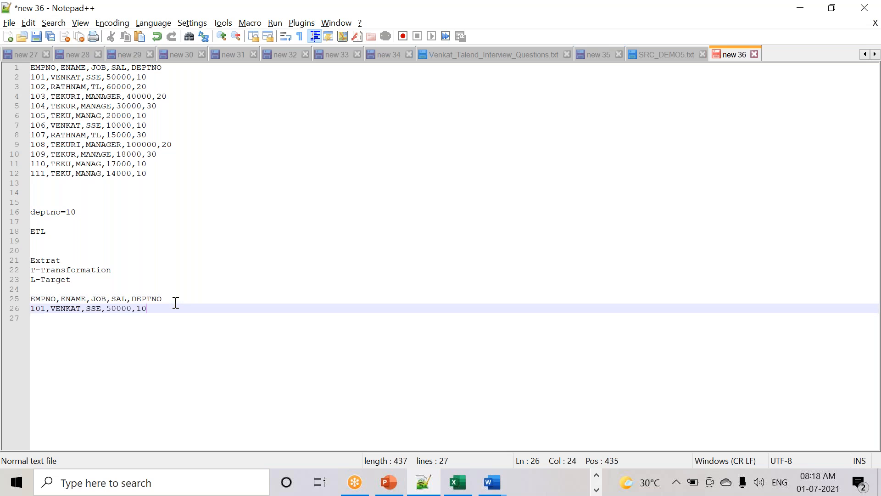
- Skip rows 102–104 from departments 20 and 30, and add rows 105 and 106 after row 101
{"action": "double_click", "coordinate": [141, 87]}
{"action": "left_click_drag", "start_coordinate": [147, 87], "coordinate": [8, 92]}
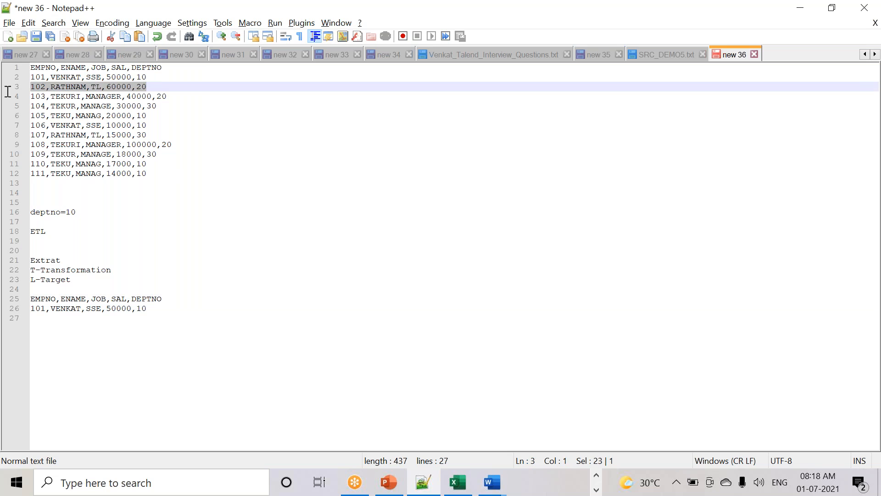
{"action": "double_click", "coordinate": [161, 96]}
{"action": "double_click", "coordinate": [155, 106]}
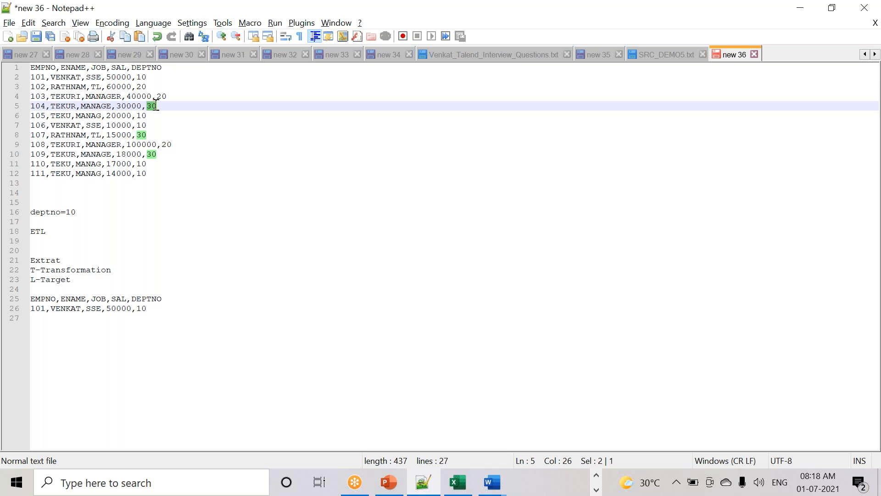
{"action": "left_click_drag", "start_coordinate": [181, 124], "coordinate": [28, 117]}
{"action": "key", "text": "ctrl+c"}
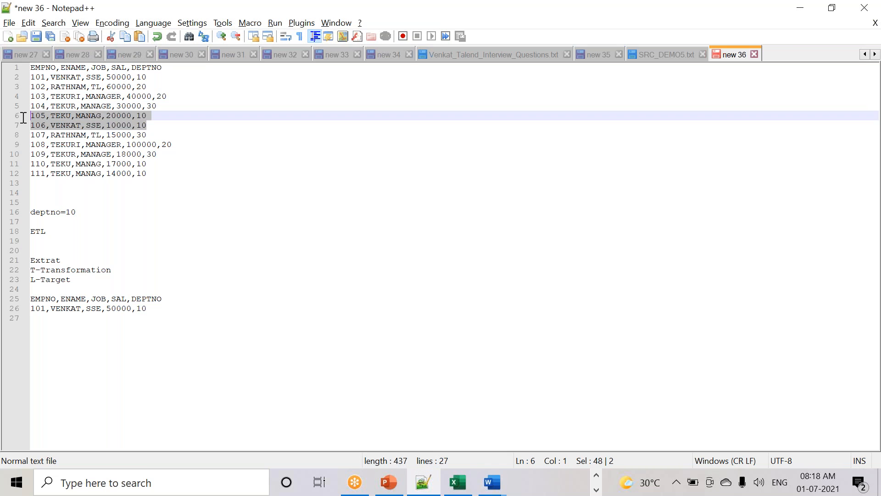
{"action": "left_click", "coordinate": [157, 309]}
{"action": "key", "text": "Return"}
{"action": "key", "text": "ctrl+v"}
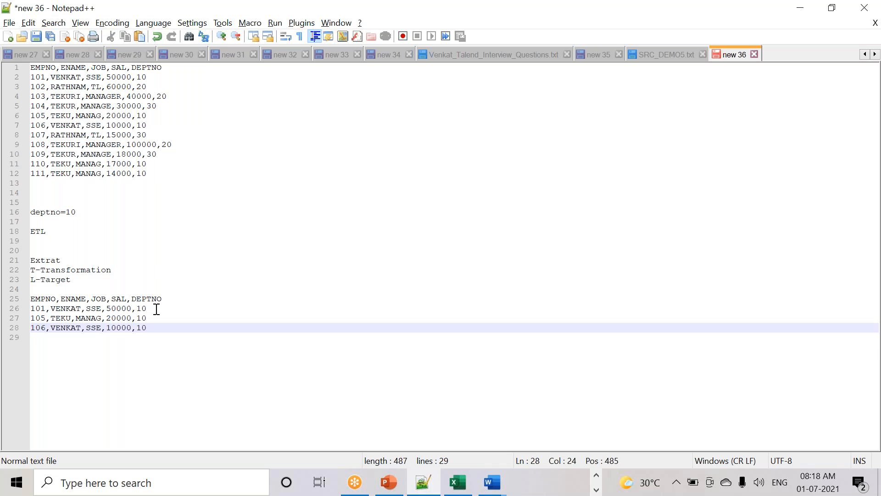
- Skip rows 107–109 and paste rows 110 and 111 below row 106
{"action": "left_click_drag", "start_coordinate": [165, 154], "coordinate": [7, 137]}
{"action": "left_click_drag", "start_coordinate": [181, 152], "coordinate": [8, 137]}
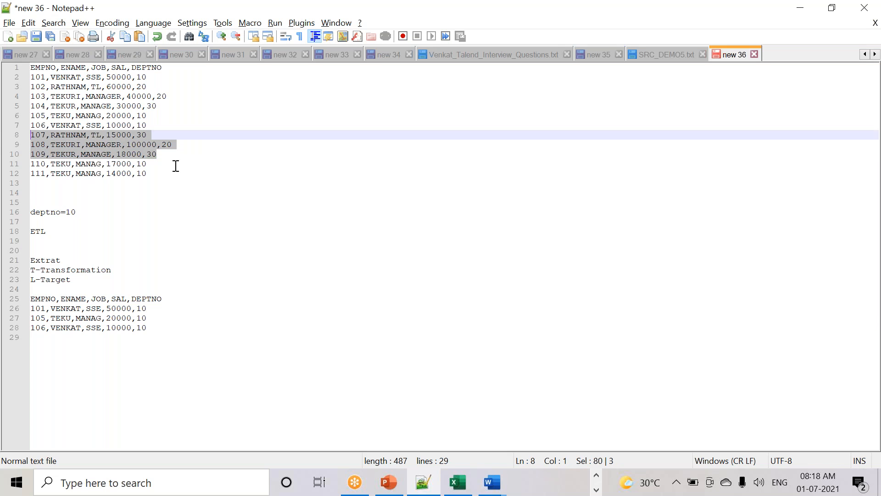
{"action": "left_click_drag", "start_coordinate": [154, 174], "coordinate": [22, 166]}
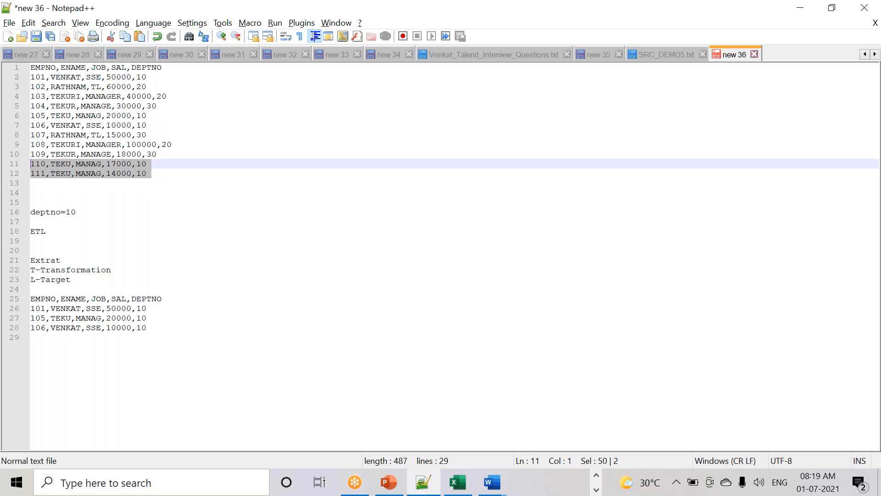
{"action": "left_click", "coordinate": [162, 328]}
{"action": "key", "text": "Return"}
{"action": "type", "text": "110,TEKU,MANAG,17000,10 111,TEKU,MANAG,14000,10"}
- Compare SRC_DEMO5.txt with the filtered deptno 10 rows, then start a new blank document
{"action": "left_click", "coordinate": [669, 54]}
{"action": "left_click", "coordinate": [133, 181]}
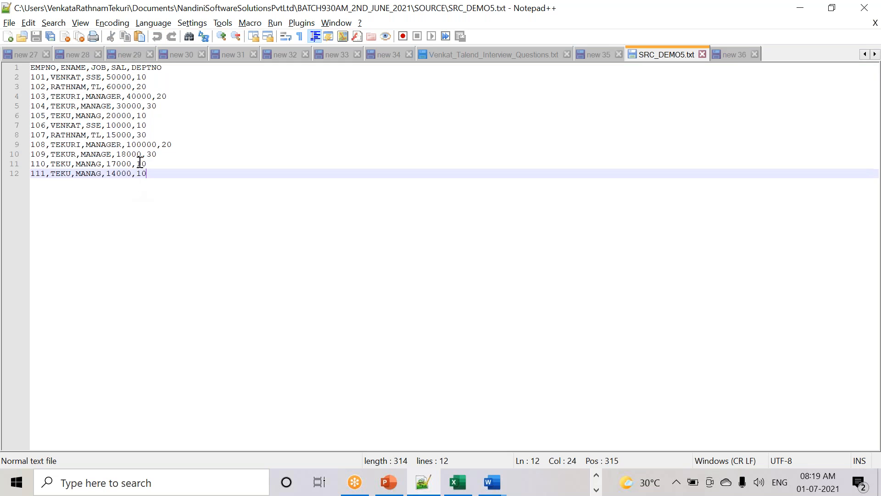
{"action": "left_click_drag", "start_coordinate": [161, 67], "coordinate": [8, 64]}
{"action": "left_click_drag", "start_coordinate": [221, 191], "coordinate": [22, 72]}
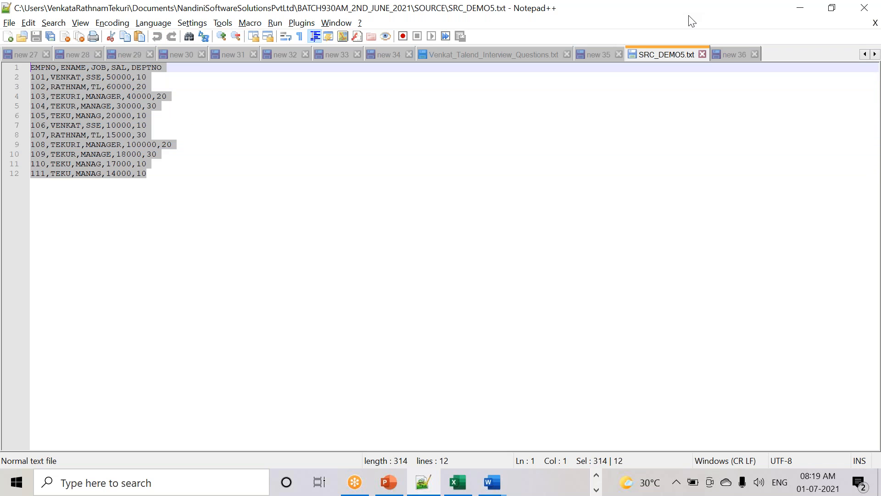
{"action": "left_click", "coordinate": [725, 54]}
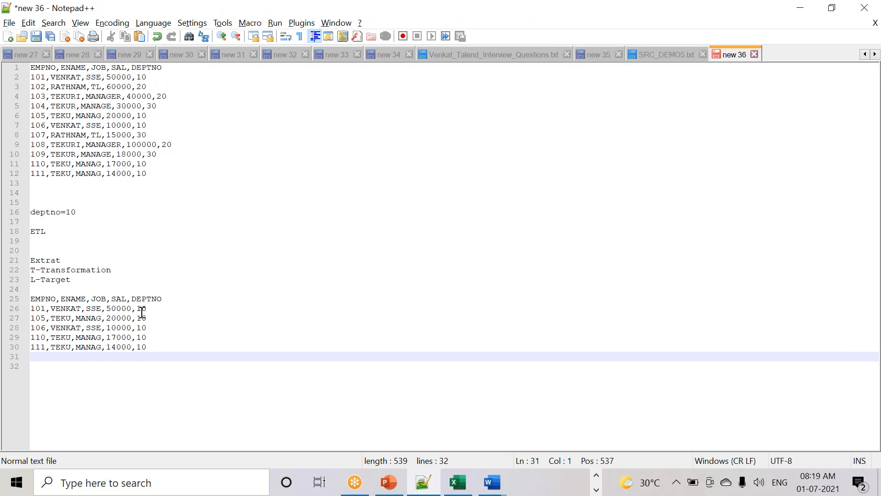
{"action": "left_click_drag", "start_coordinate": [155, 357], "coordinate": [122, 301]}
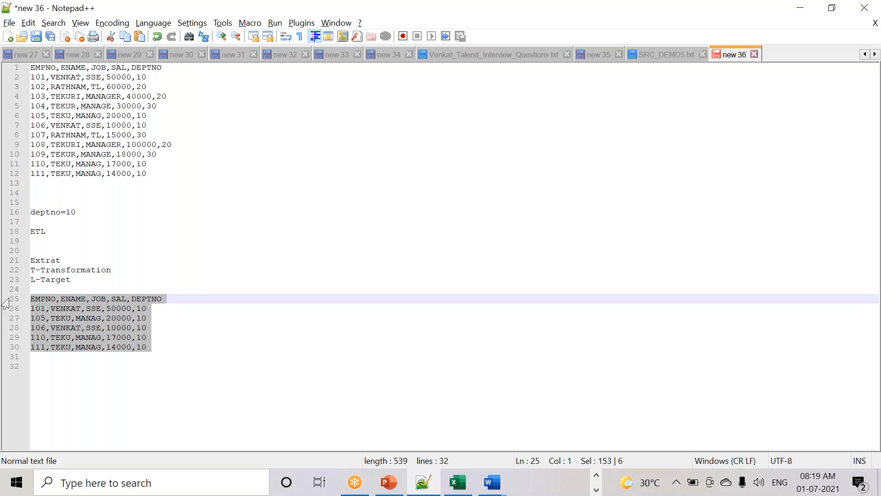
{"action": "key", "text": "ctrl+n"}
{"action": "key", "text": "Return"}
{"action": "key", "text": "Return"}
{"action": "key", "text": "Return"}
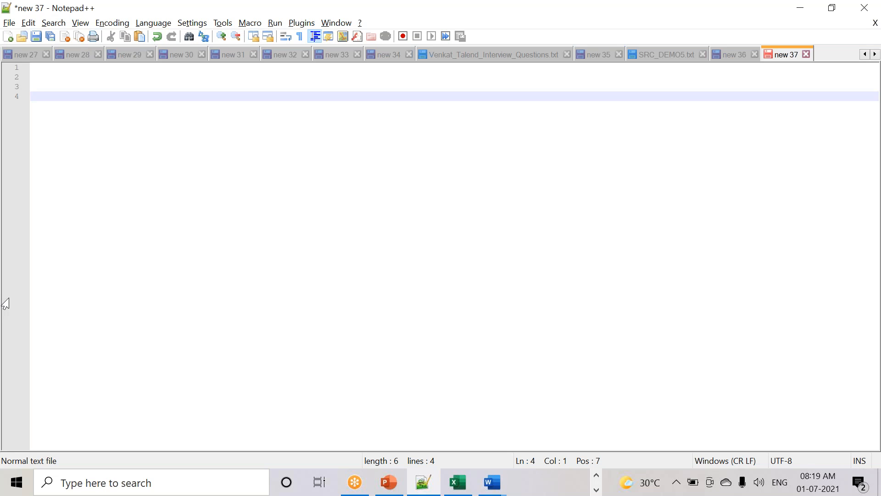
- Type tFileInputDelimited in new 37 with empty lines below it
{"action": "type", "text": "tFileInput"}
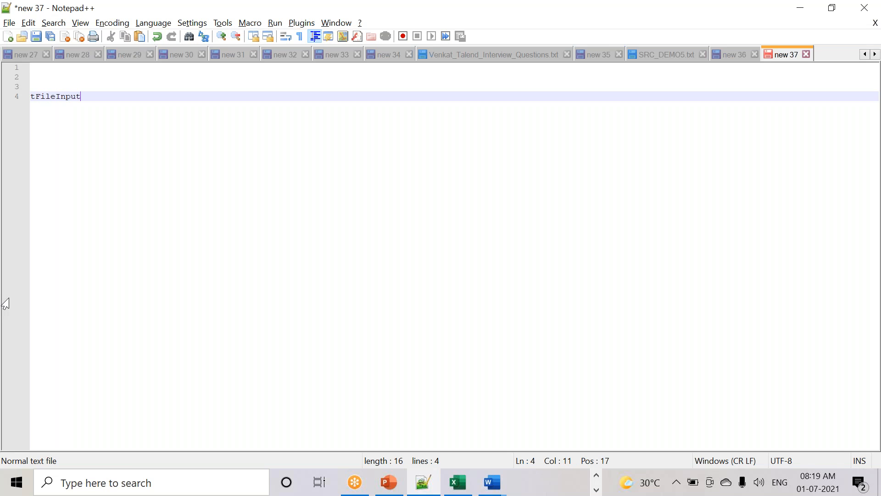
{"action": "type", "text": "Delimited"}
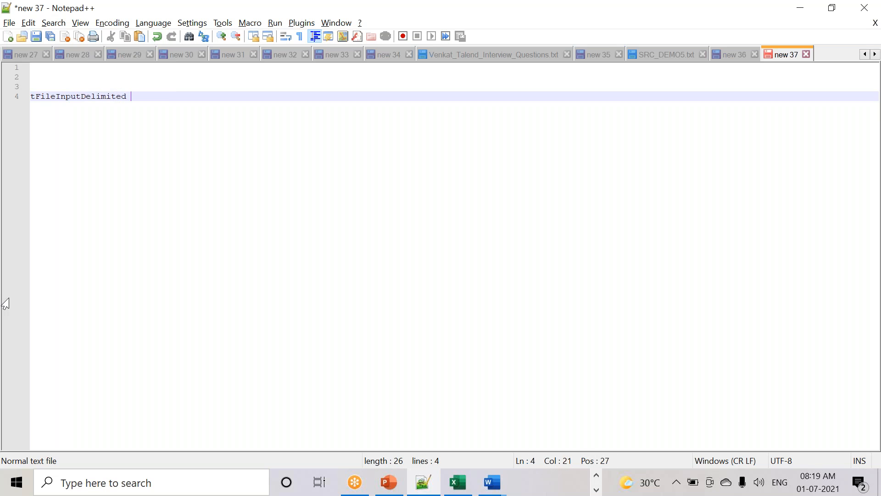
{"action": "key", "text": "Return"}
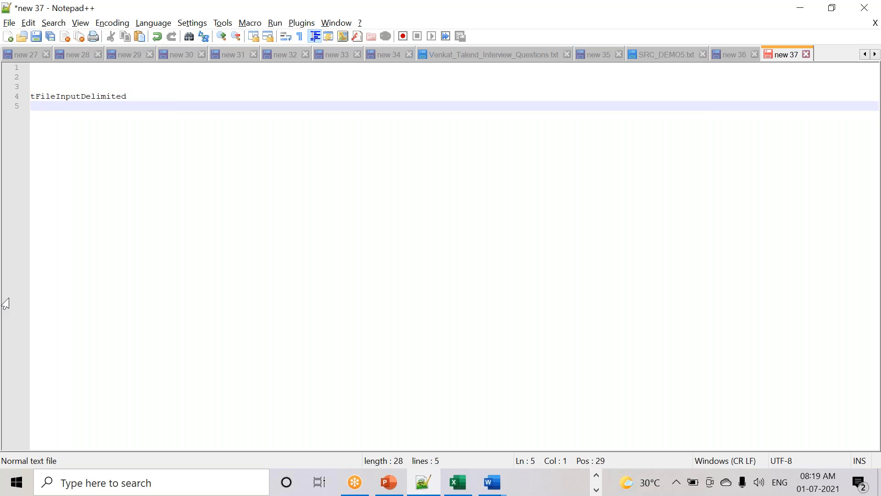
{"action": "key", "text": "Return"}
{"action": "key", "text": "Return"}
{"action": "key", "text": "Return"}
{"action": "key", "text": "Return"}
{"action": "key", "text": "Return"}
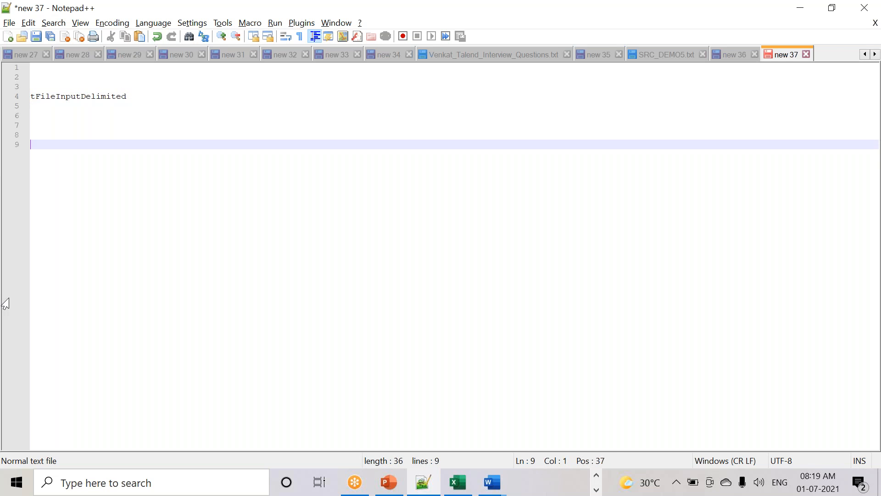
{"action": "left_click_drag", "start_coordinate": [137, 96], "coordinate": [14, 98]}
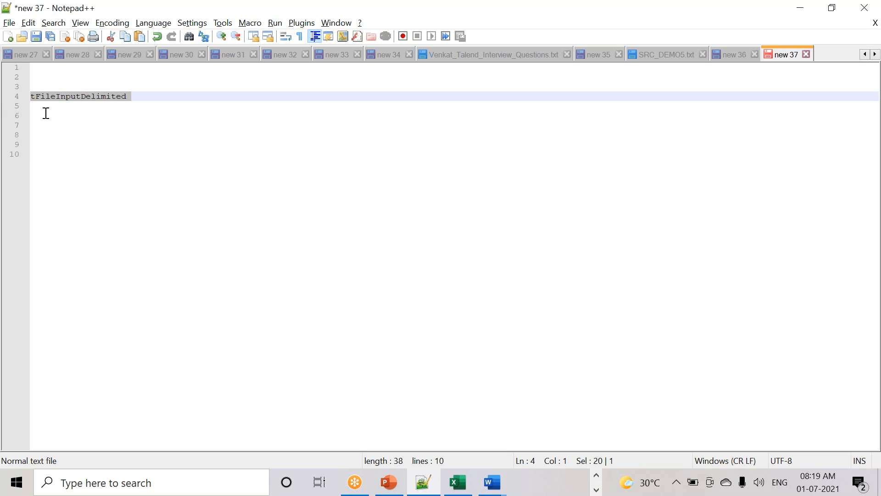
{"action": "left_click", "coordinate": [147, 100]}
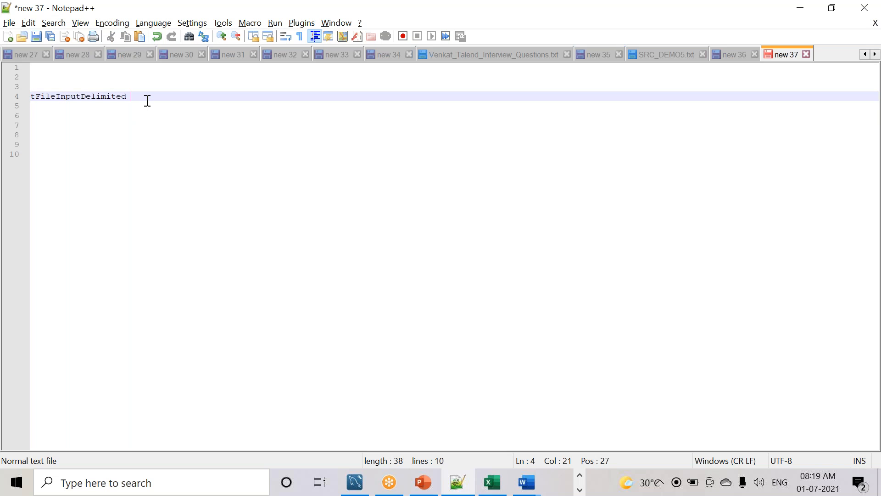
{"action": "key", "text": "Return"}
{"action": "key", "text": "Return"}
{"action": "key", "text": "Return"}
{"action": "key", "text": "Return"}
{"action": "key", "text": "Return"}
{"action": "key", "text": "Return"}
{"action": "key", "text": "Return"}
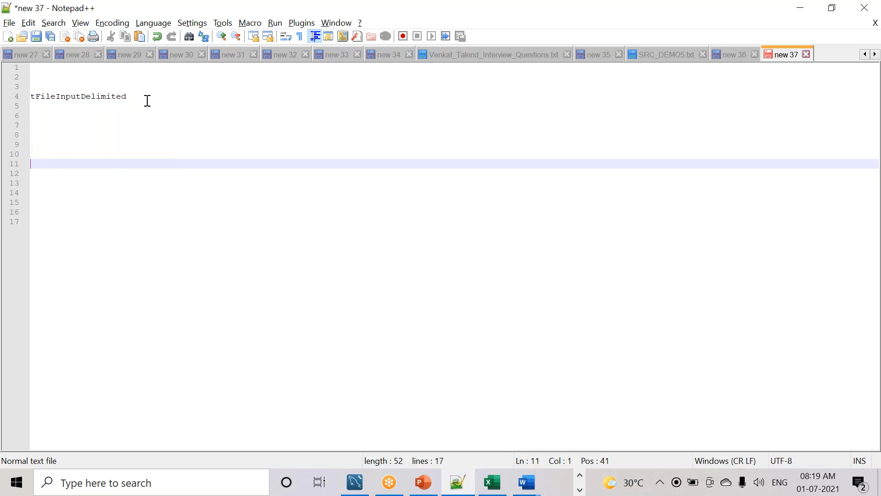
- Add tFileOutputDelimited on a line below tFileInputDelimited
{"action": "type", "text": "tFileOutDe"}
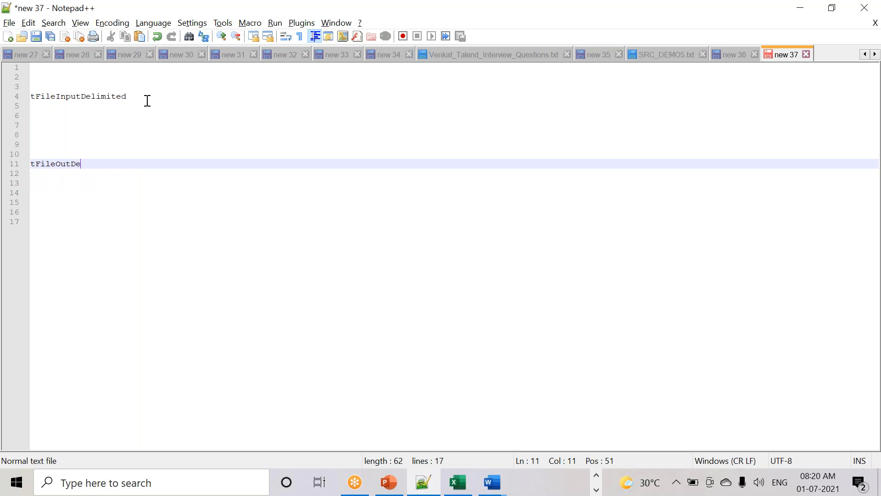
{"action": "type", "text": "l"}
{"action": "key", "text": "BackSpace"}
{"action": "key", "text": "BackSpace"}
{"action": "key", "text": "BackSpace"}
{"action": "key", "text": "BackSpace"}
{"action": "type", "text": "p"}
{"action": "key", "text": "BackSpace"}
{"action": "key", "text": "BackSpace"}
{"action": "type", "text": "utputDelimited"}
{"action": "key", "text": "Return"}
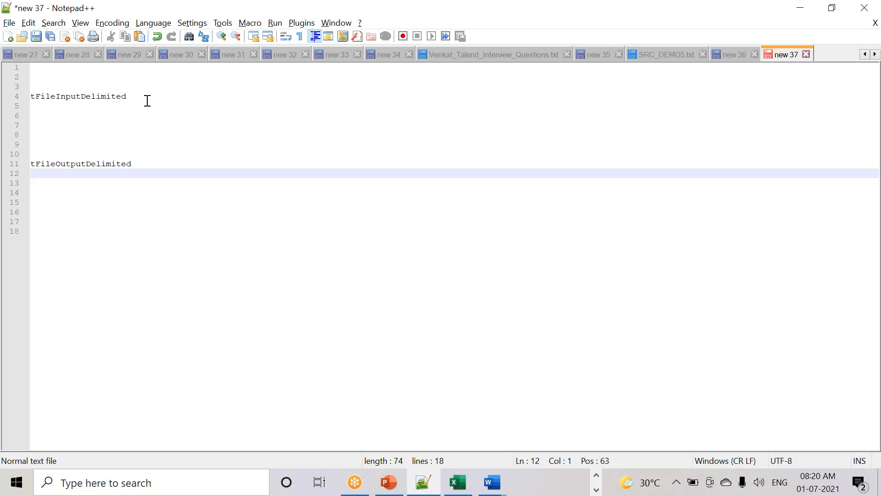
- Insert tFilterRow between tFileInputDelimited and tFileOutputDelimited
{"action": "left_click_drag", "start_coordinate": [38, 115], "coordinate": [71, 142]}
{"action": "left_click", "coordinate": [48, 117]}
{"action": "key", "text": "Return"}
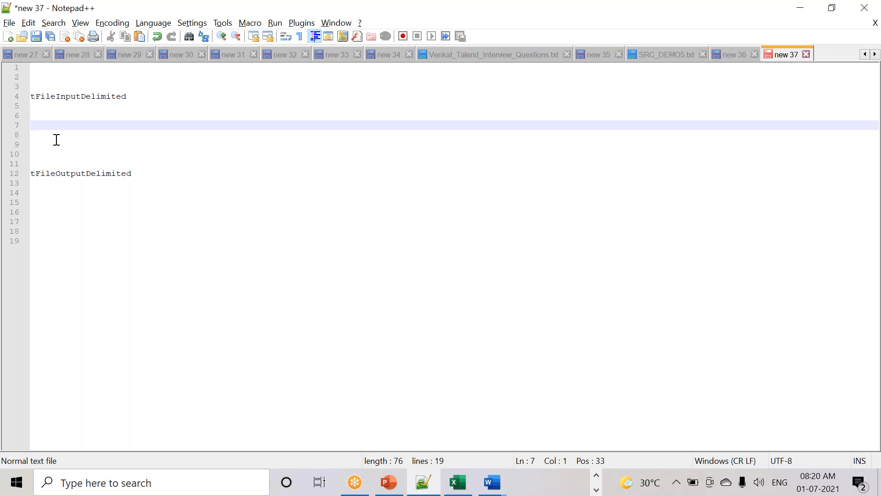
{"action": "type", "text": "T"}
{"action": "key", "text": "BackSpace"}
{"action": "type", "text": "t"}
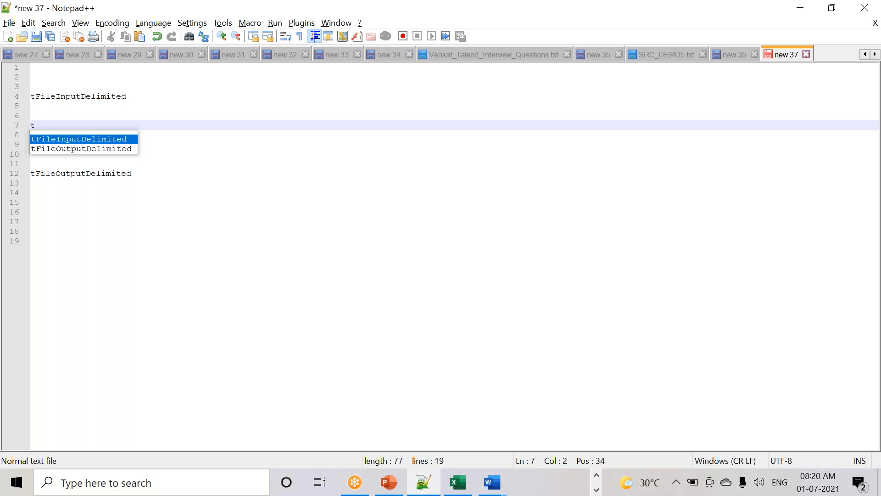
{"action": "type", "text": "FilterRow"}
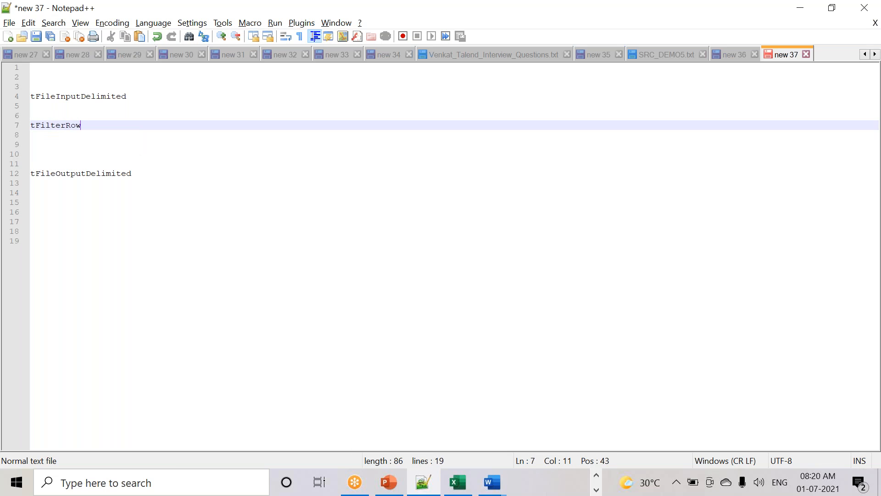
{"action": "left_click_drag", "start_coordinate": [87, 126], "coordinate": [14, 128]}
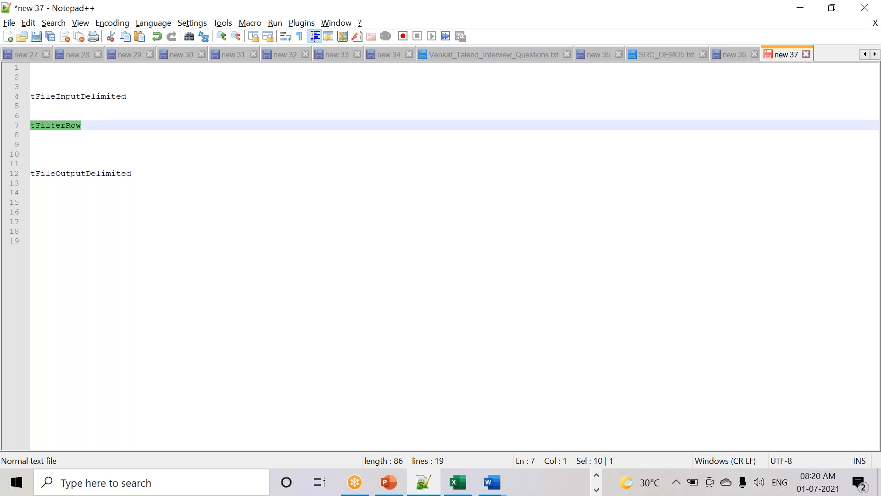
{"action": "left_click_drag", "start_coordinate": [151, 210], "coordinate": [21, 91]}
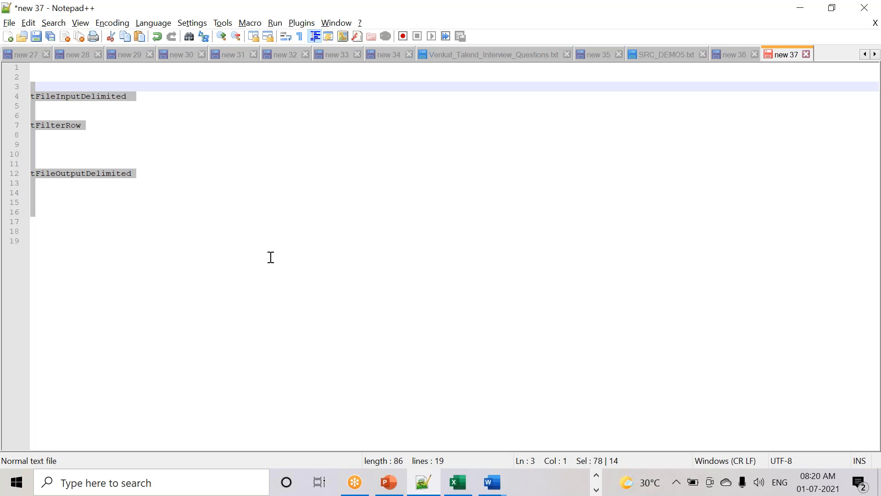
- Review the SRC_DEMO5.txt rows, then bring Talend Open Studio to the front
{"action": "left_click", "coordinate": [666, 55]}
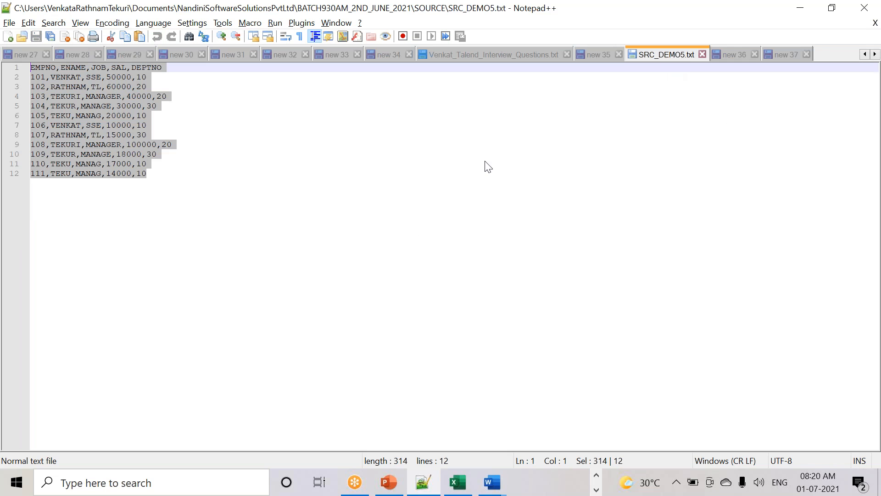
{"action": "left_click_drag", "start_coordinate": [172, 211], "coordinate": [4, 69]}
{"action": "left_click", "coordinate": [597, 484]}
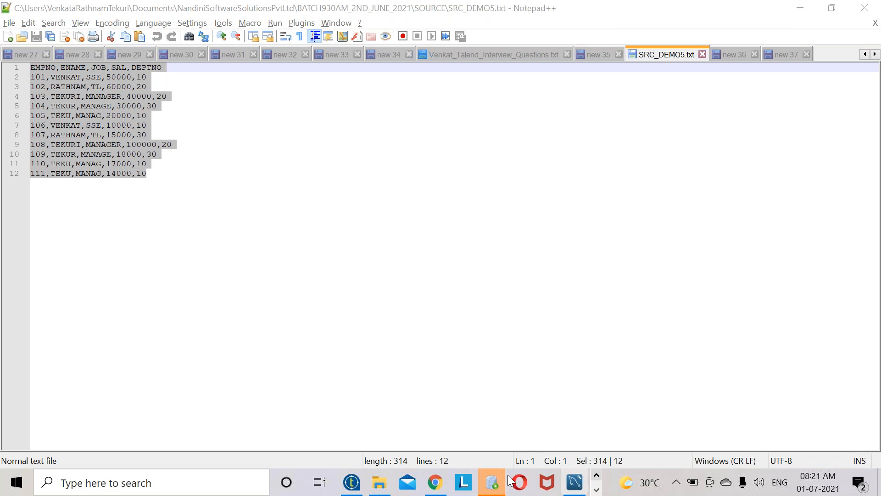
{"action": "left_click", "coordinate": [352, 482]}
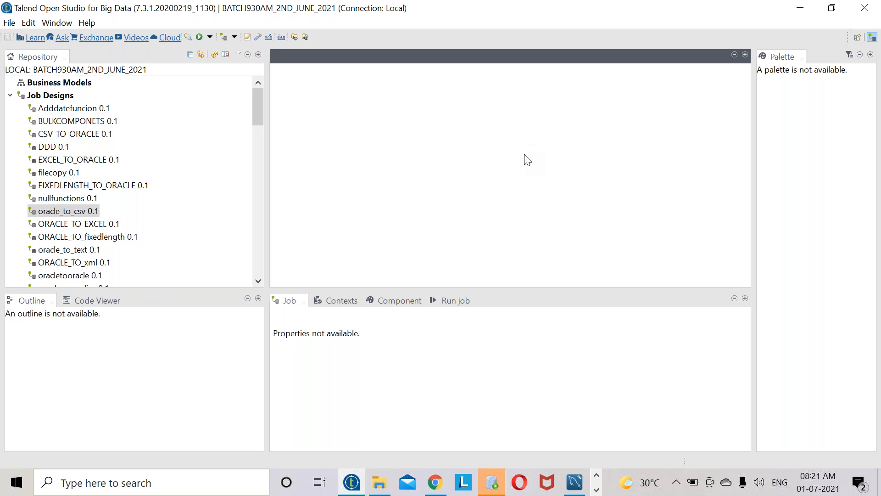
- Expand Repository > Metadata and choose Create file delimited on File delimited
{"action": "left_click_drag", "start_coordinate": [259, 103], "coordinate": [256, 276]}
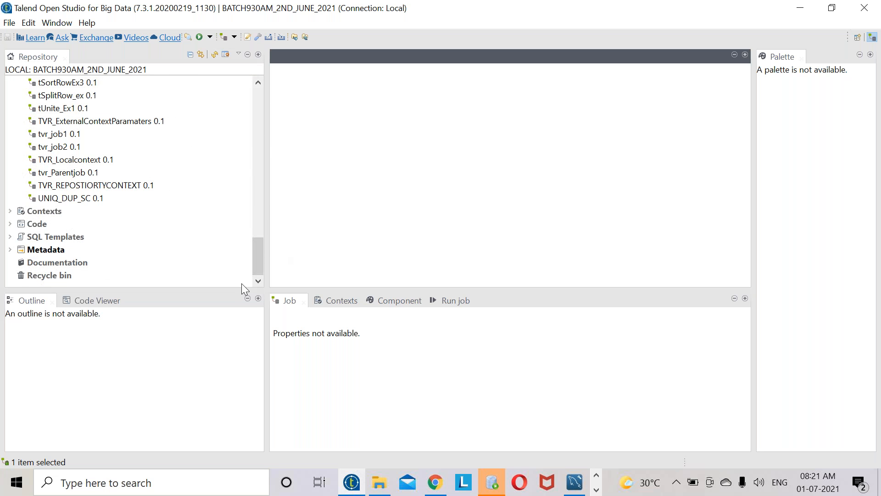
{"action": "left_click", "coordinate": [10, 250]}
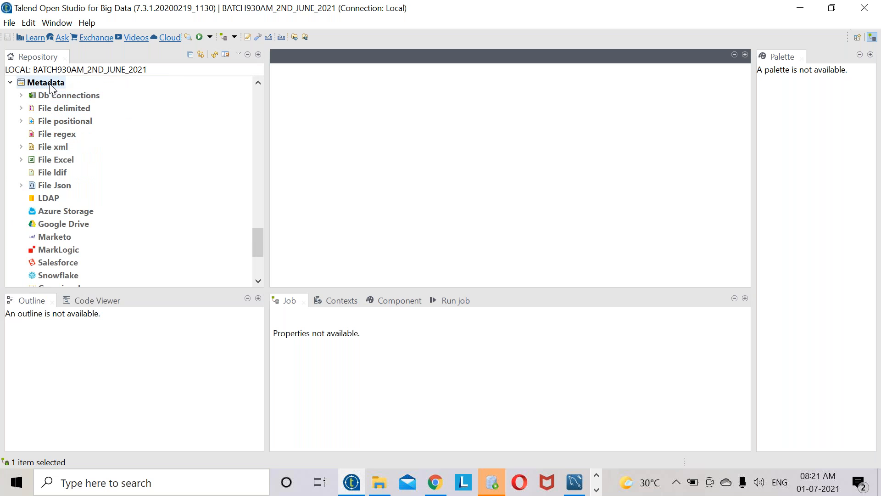
{"action": "left_click", "coordinate": [58, 109]}
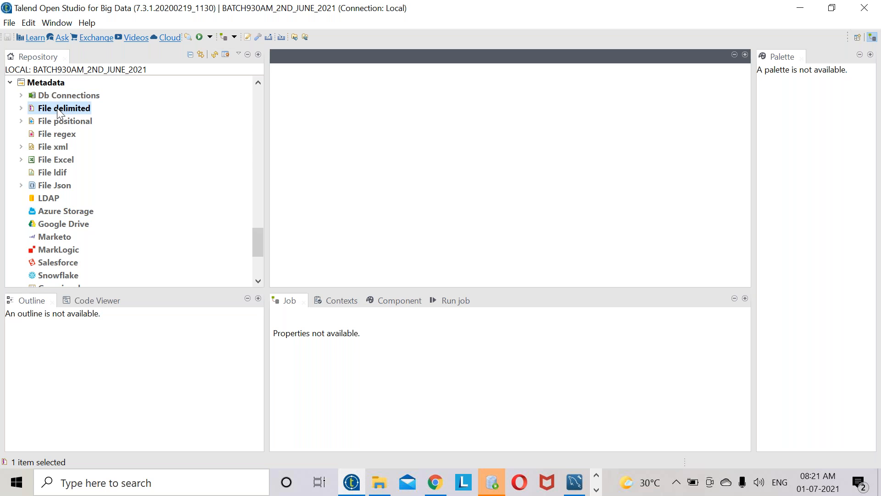
{"action": "right_click", "coordinate": [57, 109]}
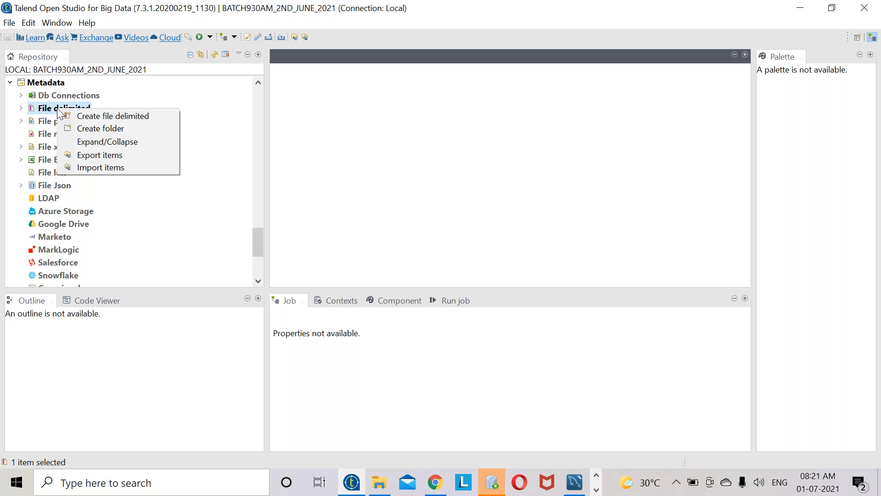
{"action": "left_click", "coordinate": [100, 115]}
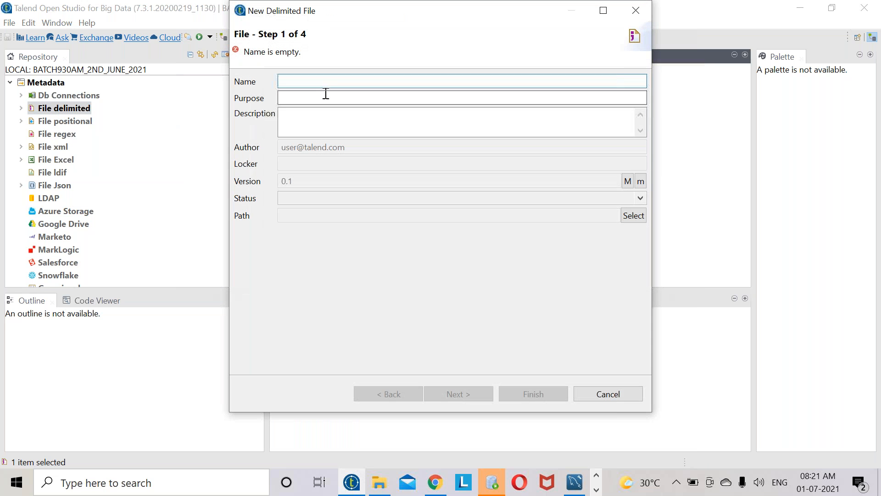
- Name the metadata SRC_DEMO5 and browse to the SOURCE folder showing *.txt files
{"action": "type", "text": "SRC"}
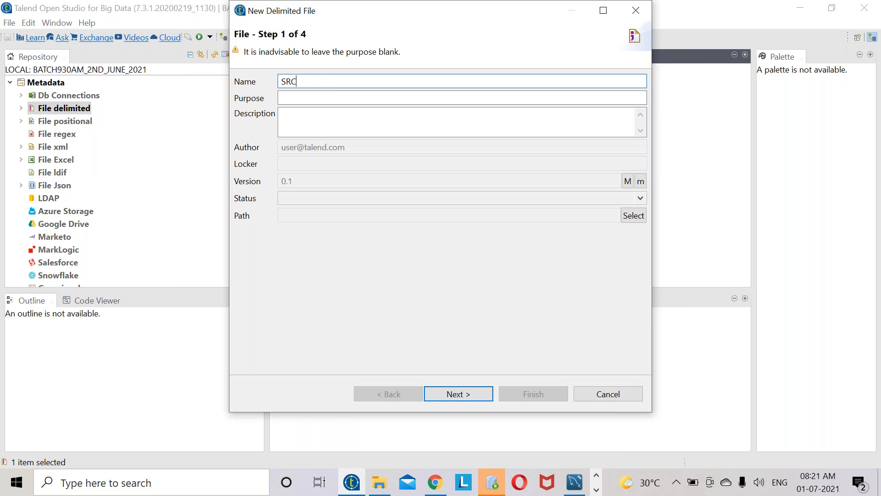
{"action": "type", "text": "_DEMO5"}
{"action": "left_click", "coordinate": [457, 394]}
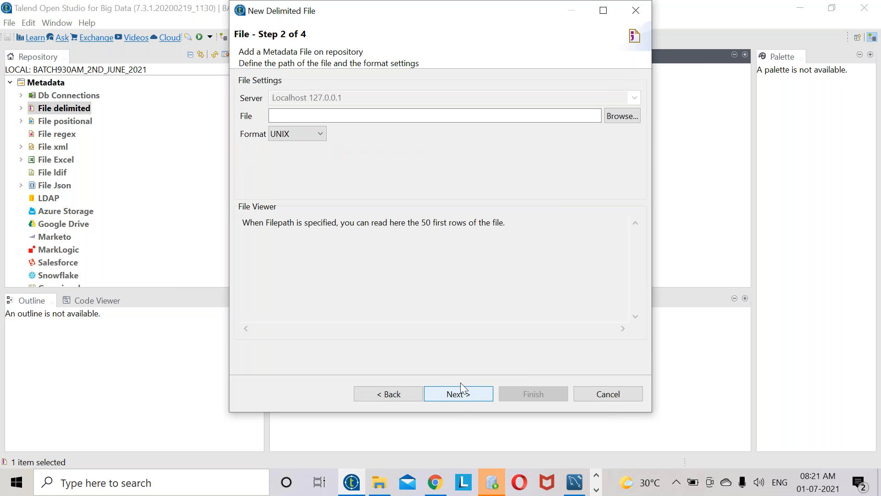
{"action": "left_click", "coordinate": [624, 118]}
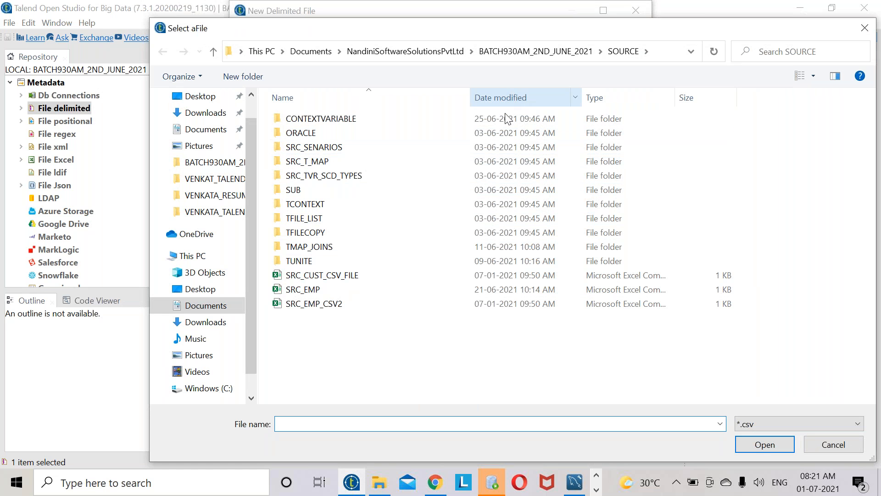
{"action": "left_click", "coordinate": [550, 50]}
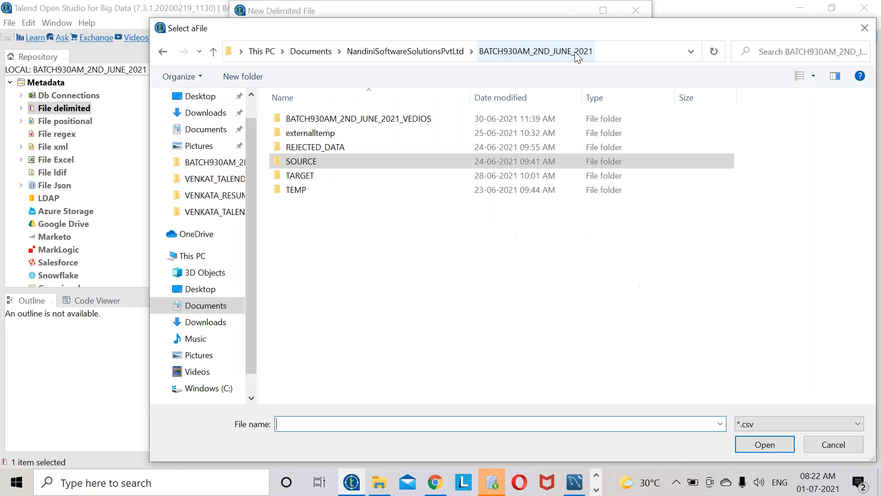
{"action": "double_click", "coordinate": [304, 167]}
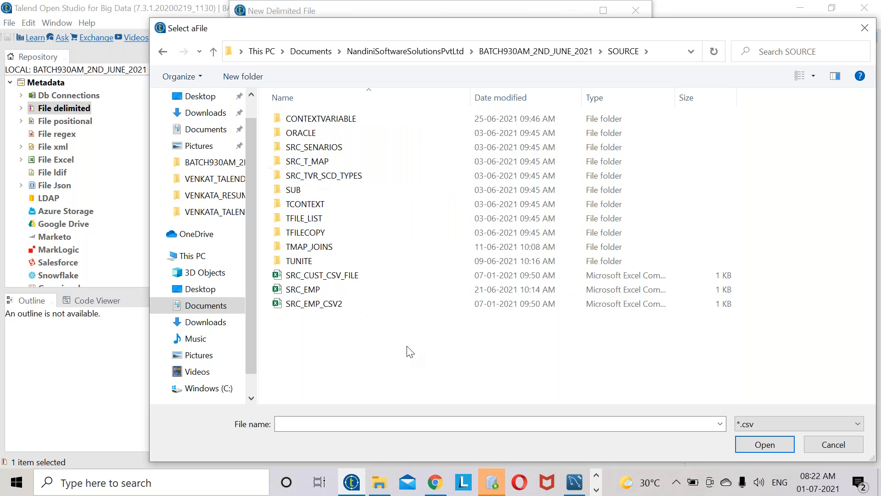
{"action": "left_click", "coordinate": [764, 427]}
{"action": "left_click", "coordinate": [762, 448]}
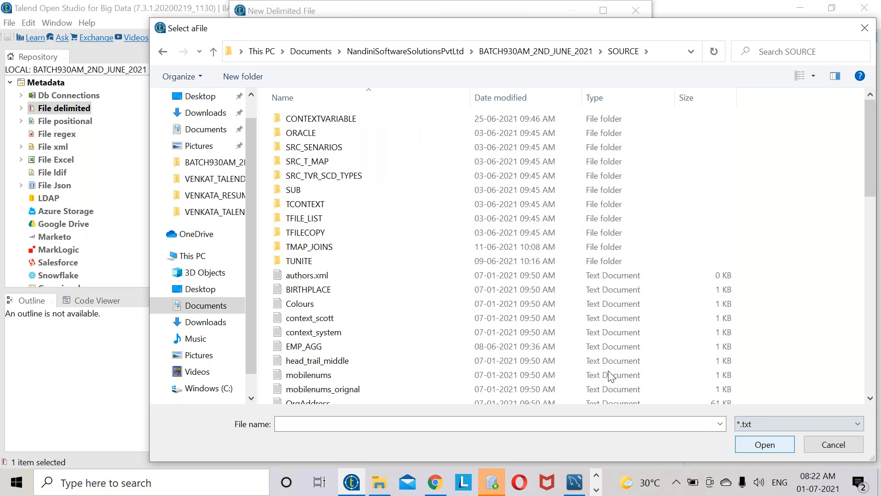
- Pick SRC_DEMO5 as the source file, check its preview, and advance to parse settings
{"action": "scroll", "coordinate": [362, 266], "scroll_direction": "down", "scroll_amount": 3}
{"action": "scroll", "coordinate": [362, 267], "scroll_direction": "down", "scroll_amount": 8}
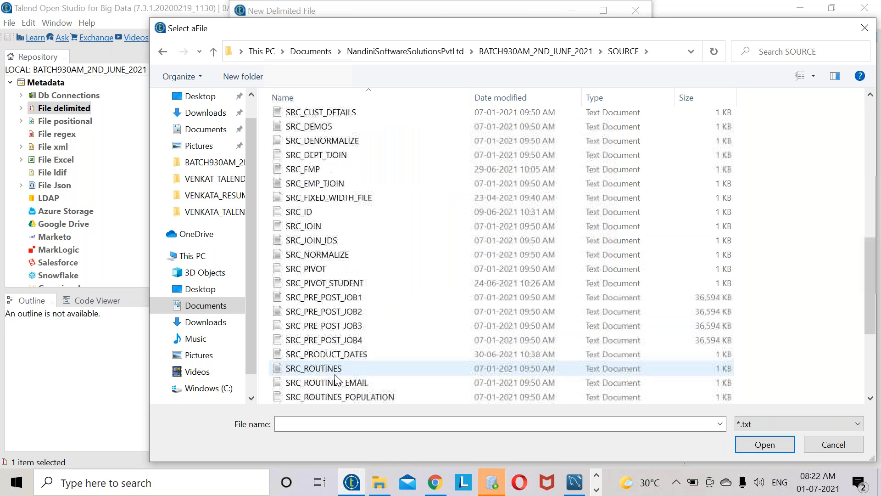
{"action": "scroll", "coordinate": [352, 362], "scroll_direction": "down", "scroll_amount": 3}
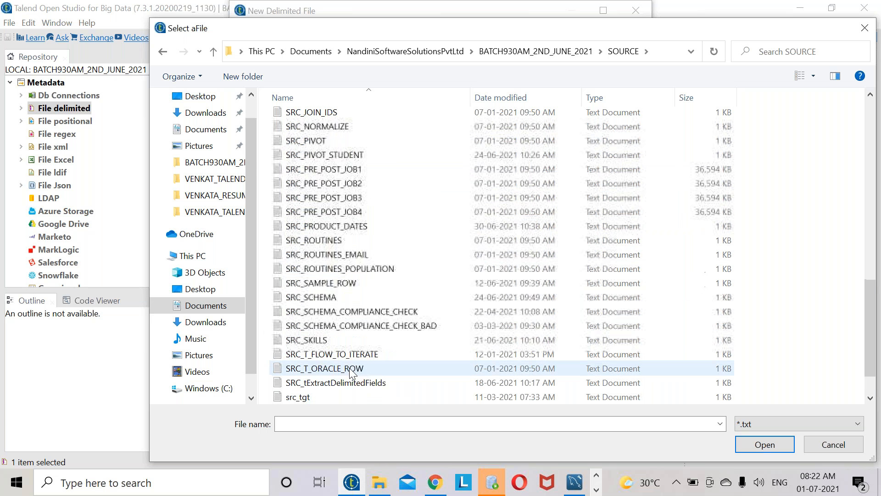
{"action": "scroll", "coordinate": [351, 369], "scroll_direction": "up", "scroll_amount": 6}
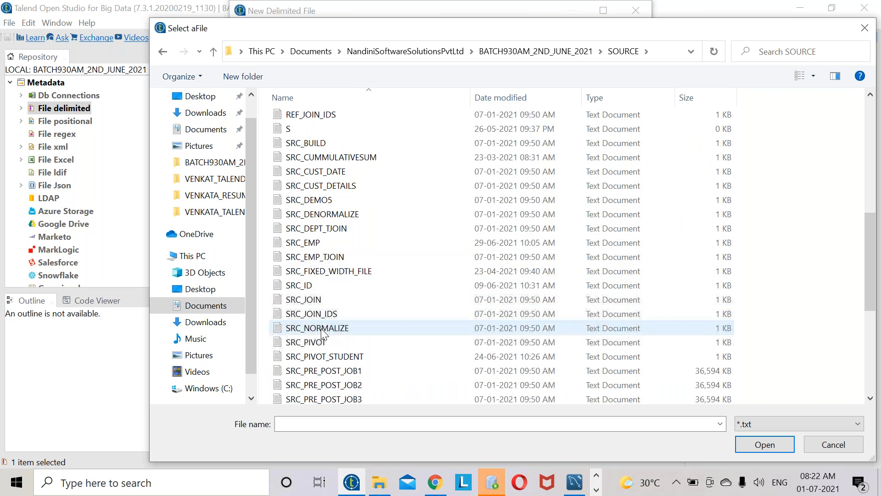
{"action": "double_click", "coordinate": [329, 200]}
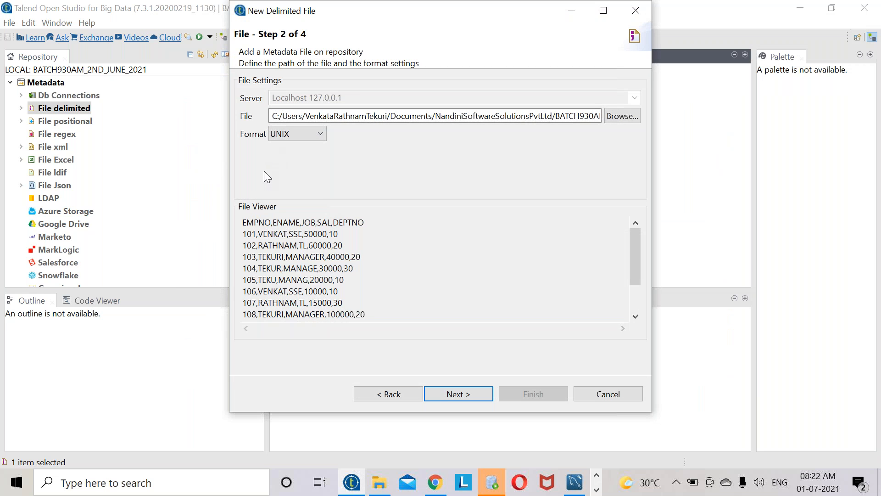
{"action": "left_click_drag", "start_coordinate": [370, 314], "coordinate": [226, 217]}
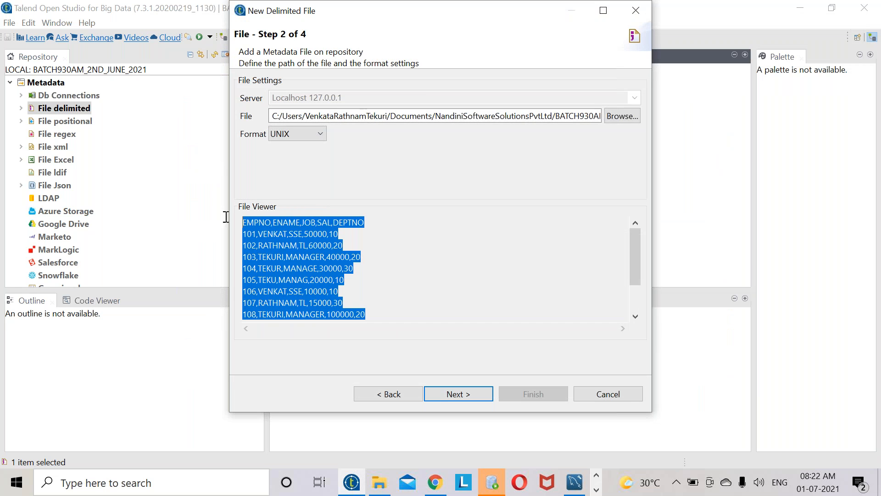
{"action": "left_click", "coordinate": [464, 395]}
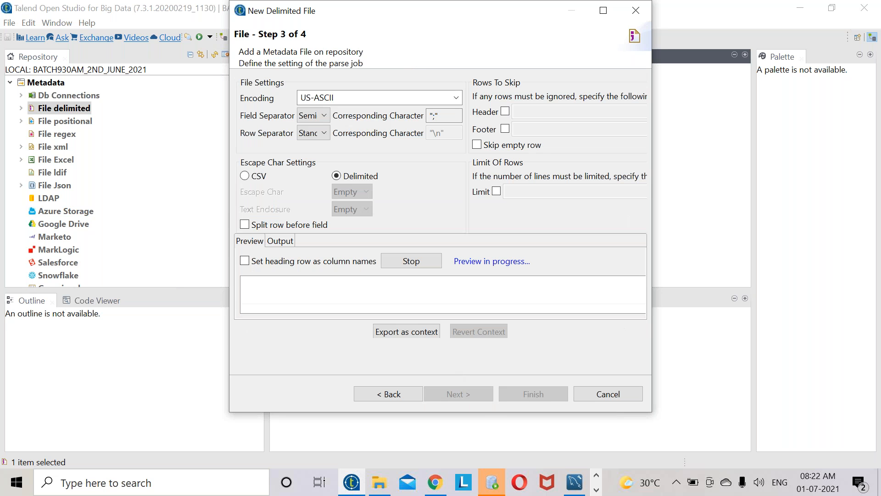
{"action": "left_click", "coordinate": [596, 490]}
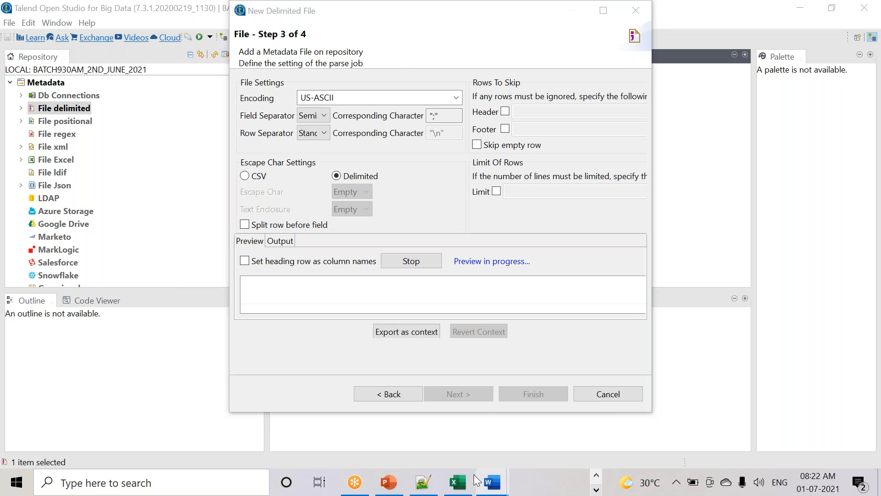
- Inspect SRC_DEMO5.txt's comma-separated rows in Notepad++ and set Field Separator to Comma
{"action": "left_click", "coordinate": [423, 483]}
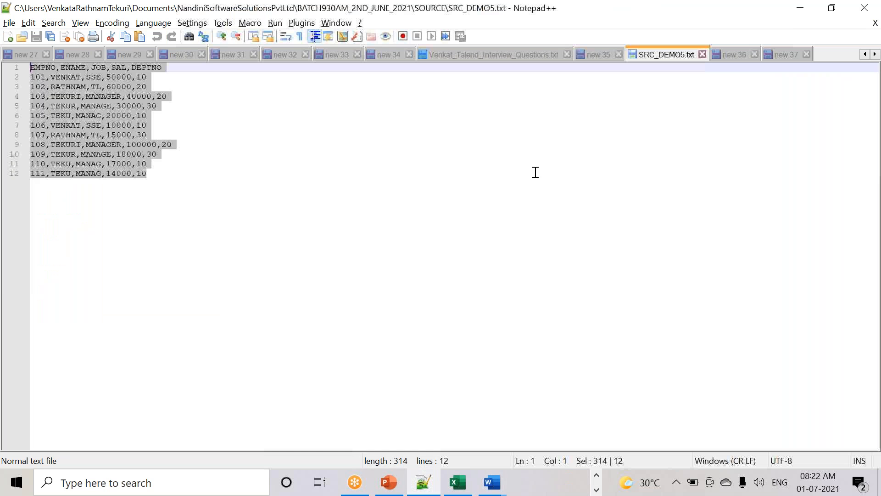
{"action": "left_click", "coordinate": [149, 182]}
{"action": "left_click_drag", "start_coordinate": [149, 182], "coordinate": [31, 67]}
{"action": "left_click", "coordinate": [151, 183]}
{"action": "left_click_drag", "start_coordinate": [151, 183], "coordinate": [4, 68]}
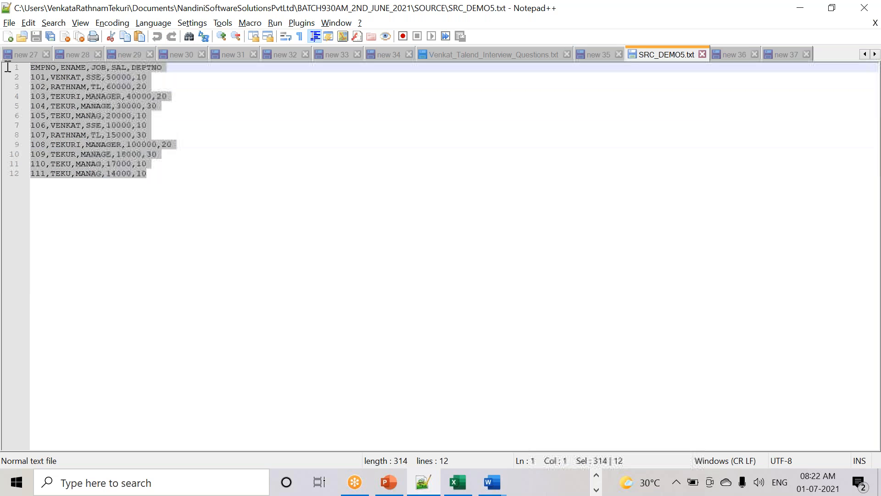
{"action": "key", "text": "alt+Tab"}
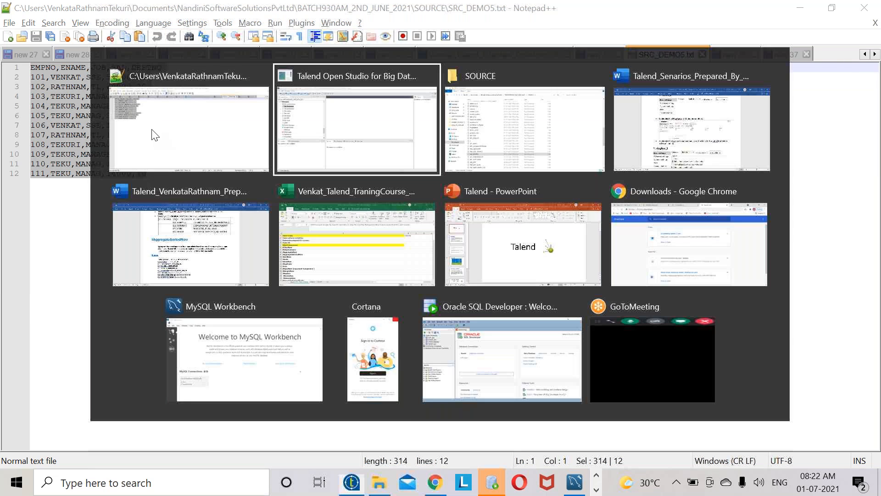
{"action": "left_click", "coordinate": [323, 115]}
{"action": "left_click", "coordinate": [320, 140]}
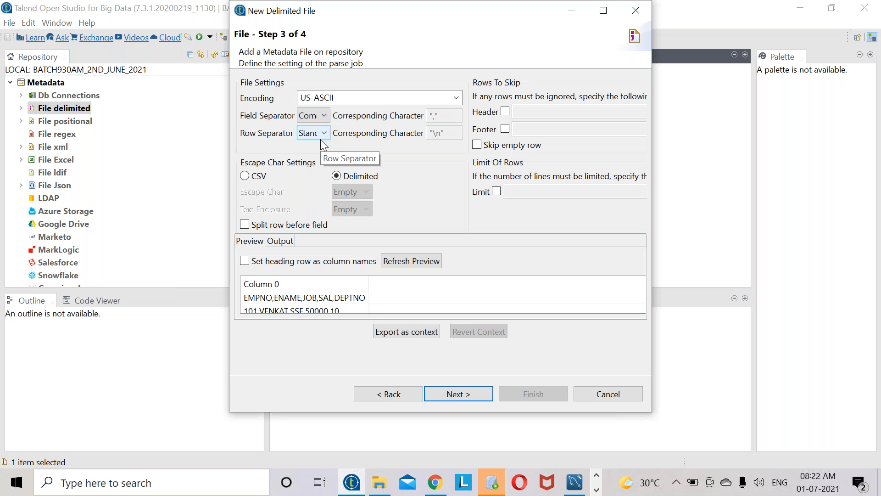
- Examine the header line EMPNO,ENAME,JOB,SAL,DEPTNO in Notepad++, then return to Talend
{"action": "key", "text": "alt+Tab"}
{"action": "left_click", "coordinate": [159, 79]}
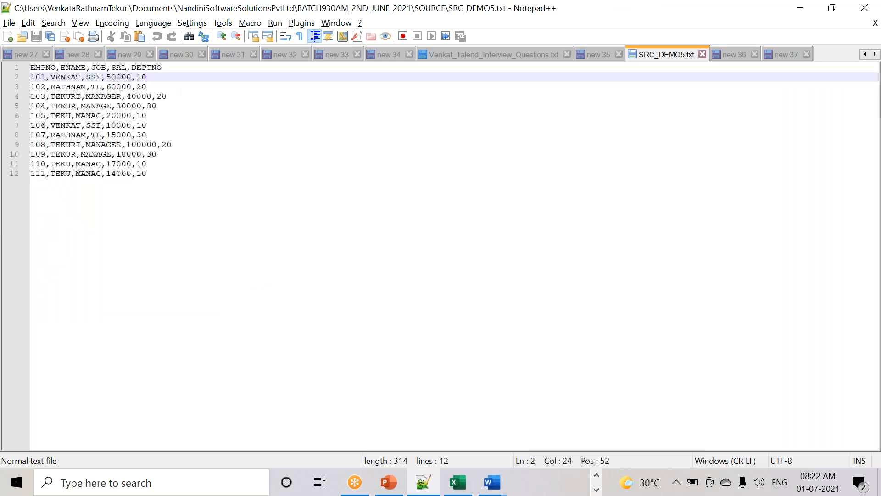
{"action": "left_click_drag", "start_coordinate": [166, 67], "coordinate": [7, 68]}
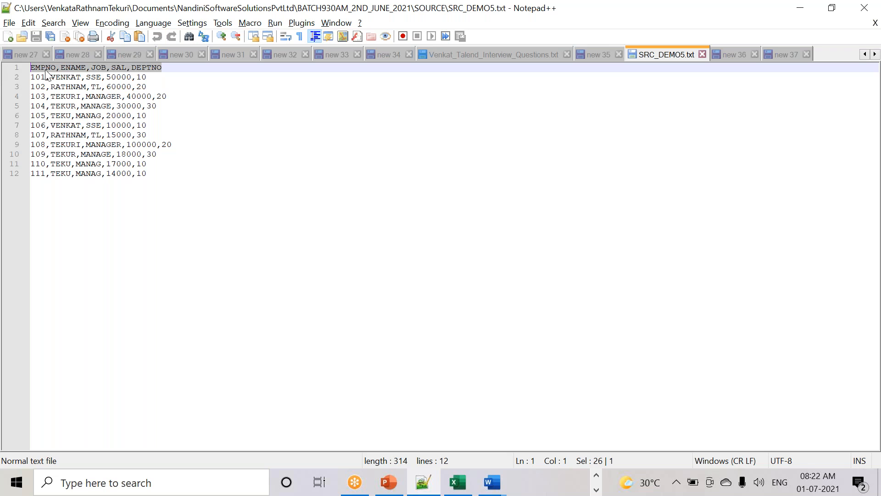
{"action": "left_click_drag", "start_coordinate": [193, 72], "coordinate": [17, 69]}
{"action": "key", "text": "alt+Tab"}
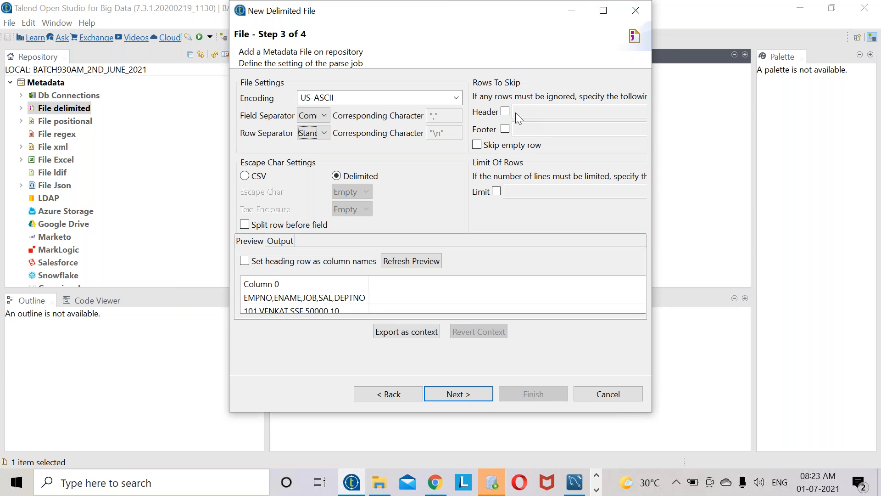
- Use the heading row as column names, refresh the preview, and continue to the schema step
{"action": "left_click", "coordinate": [244, 261]}
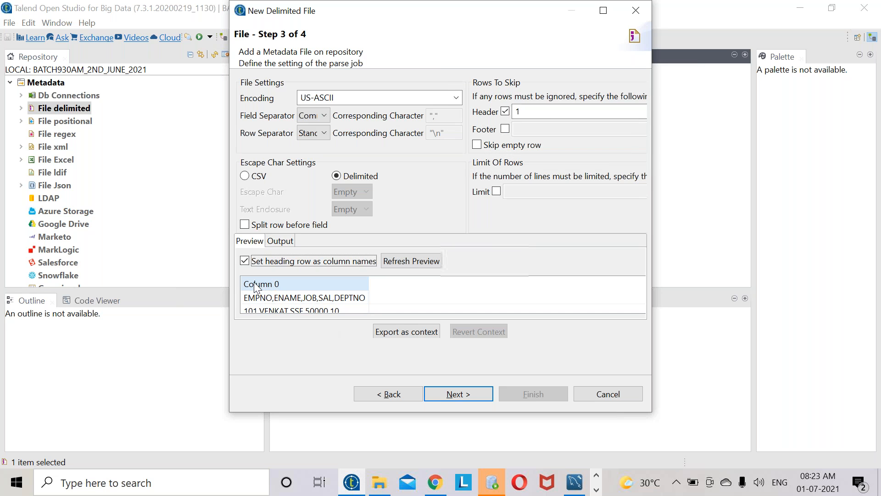
{"action": "double_click", "coordinate": [517, 112]}
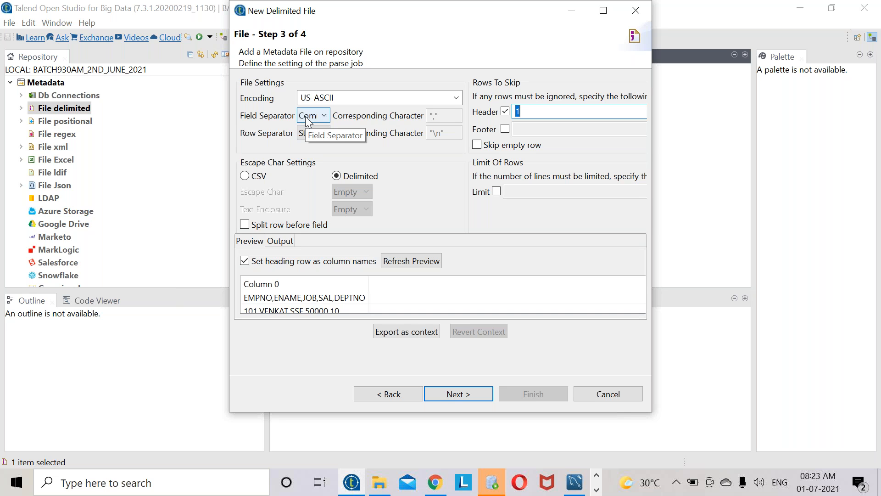
{"action": "left_click", "coordinate": [295, 132]}
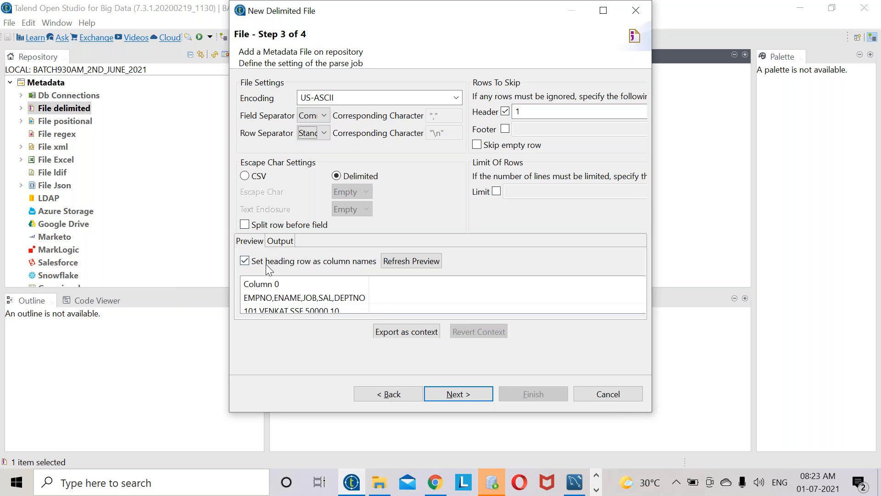
{"action": "left_click", "coordinate": [413, 261]}
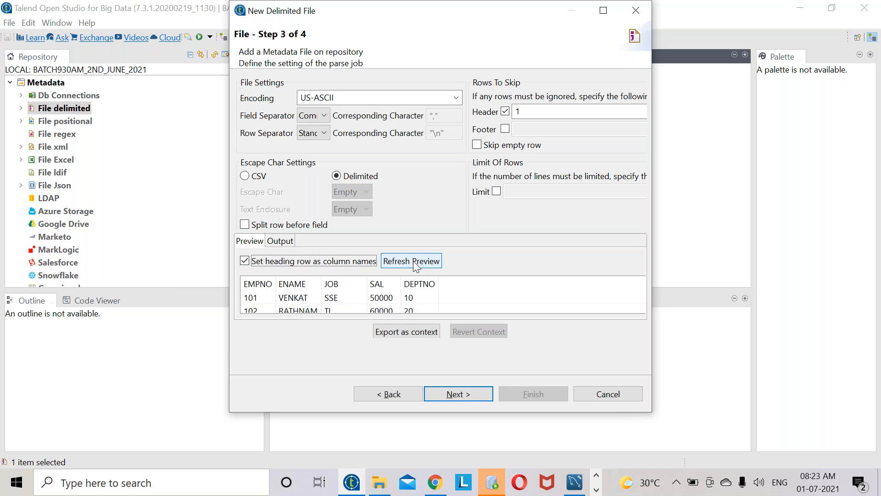
{"action": "left_click_drag", "start_coordinate": [652, 415], "coordinate": [722, 469]}
{"action": "scroll", "coordinate": [263, 357], "scroll_direction": "down", "scroll_amount": 3}
{"action": "scroll", "coordinate": [263, 357], "scroll_direction": "up", "scroll_amount": 3}
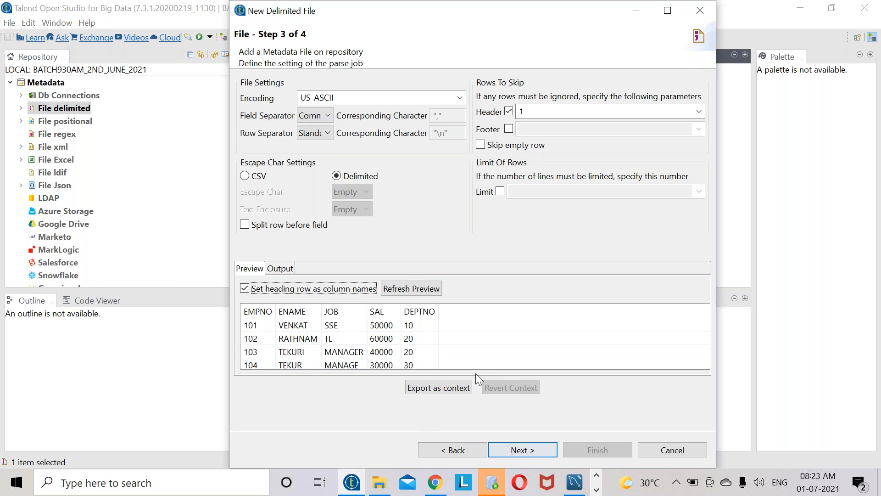
{"action": "left_click", "coordinate": [528, 449]}
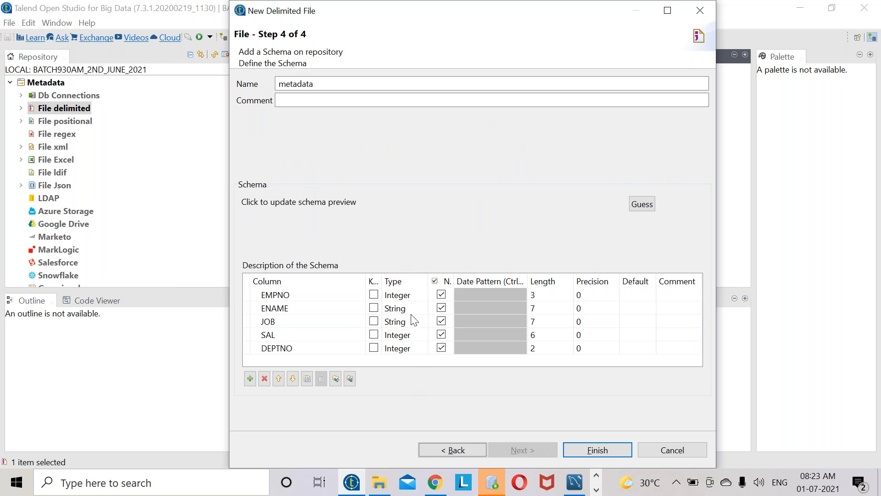
- Enter Length 5 for EMPNO, 25 for ENAME and 20 for JOB, then finish the wizard
{"action": "left_click", "coordinate": [412, 302]}
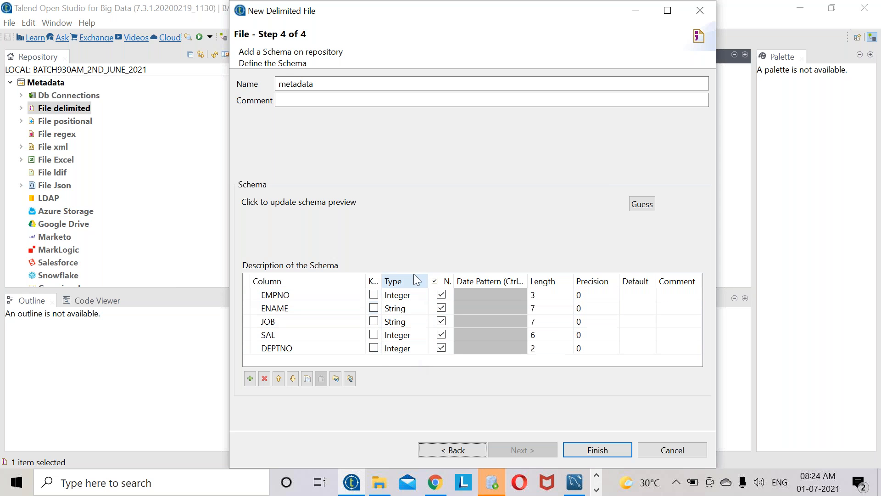
{"action": "left_click", "coordinate": [397, 296]}
{"action": "left_click", "coordinate": [545, 296]}
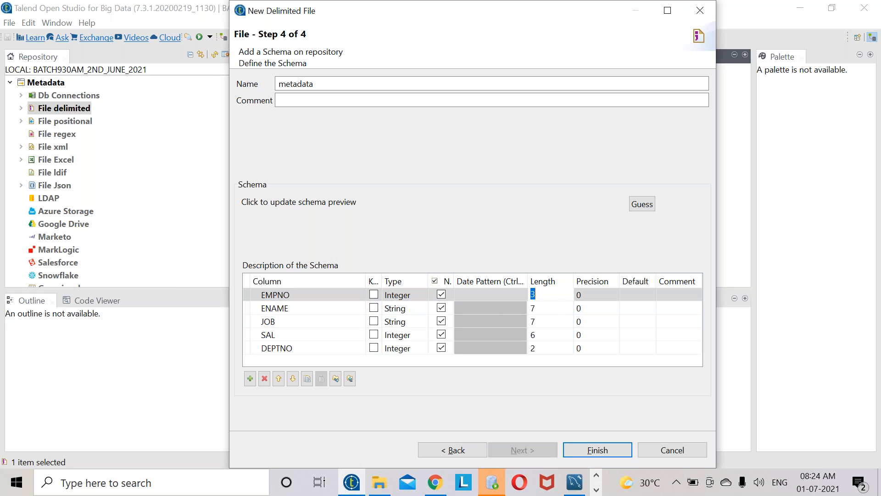
{"action": "type", "text": "5"}
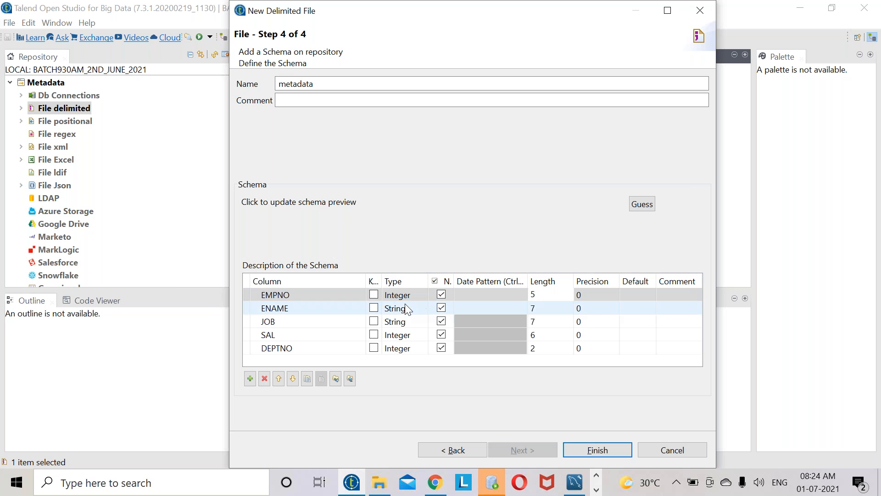
{"action": "left_click", "coordinate": [553, 305]}
{"action": "type", "text": "25"}
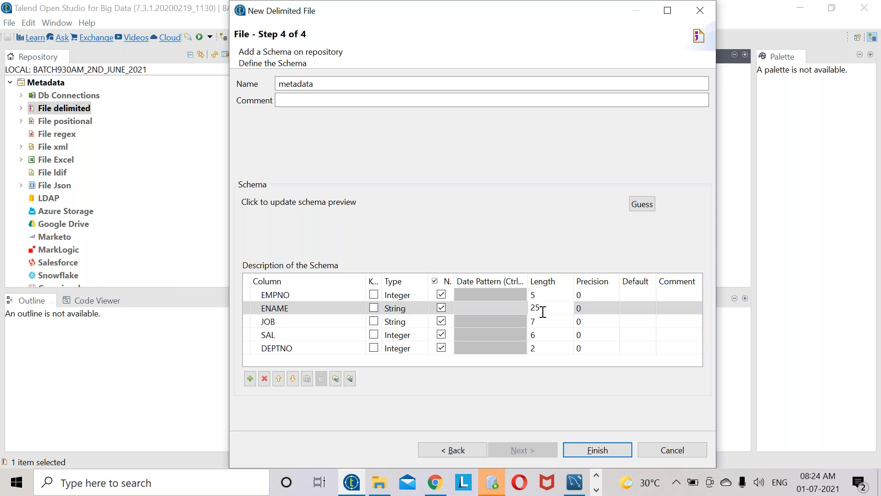
{"action": "left_click", "coordinate": [547, 308]}
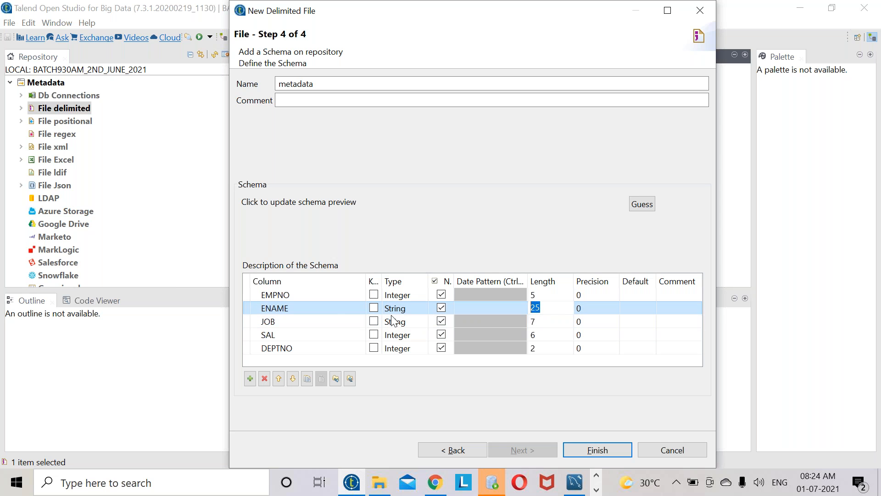
{"action": "left_click", "coordinate": [541, 322]}
{"action": "type", "text": "20"}
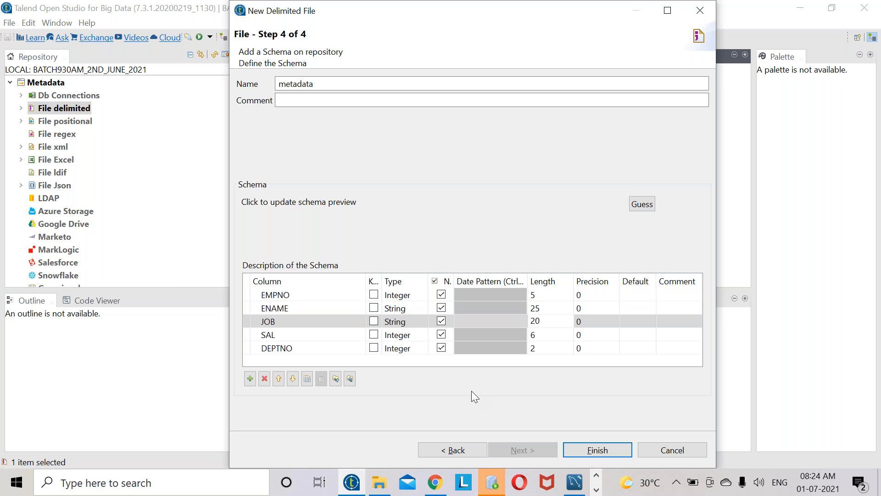
{"action": "left_click", "coordinate": [601, 452]}
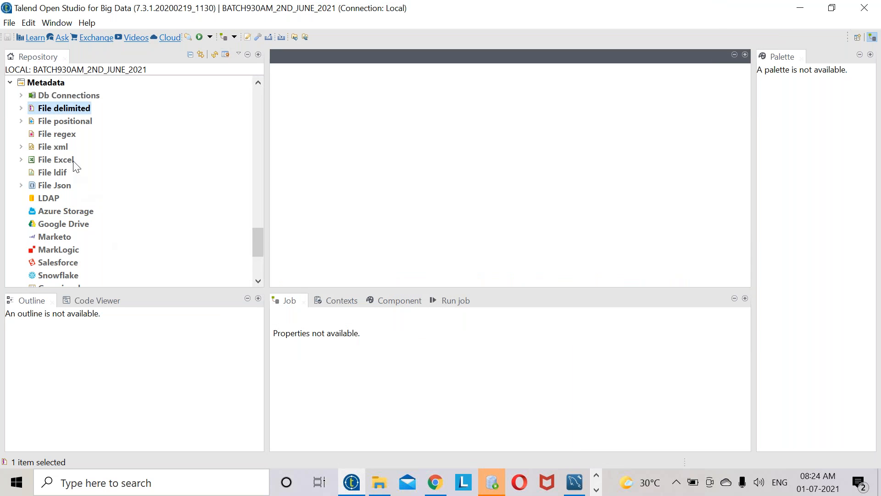
- Expand File delimited in the Repository and locate the SRC_DEMO5 0.1 entry
{"action": "left_click", "coordinate": [25, 108]}
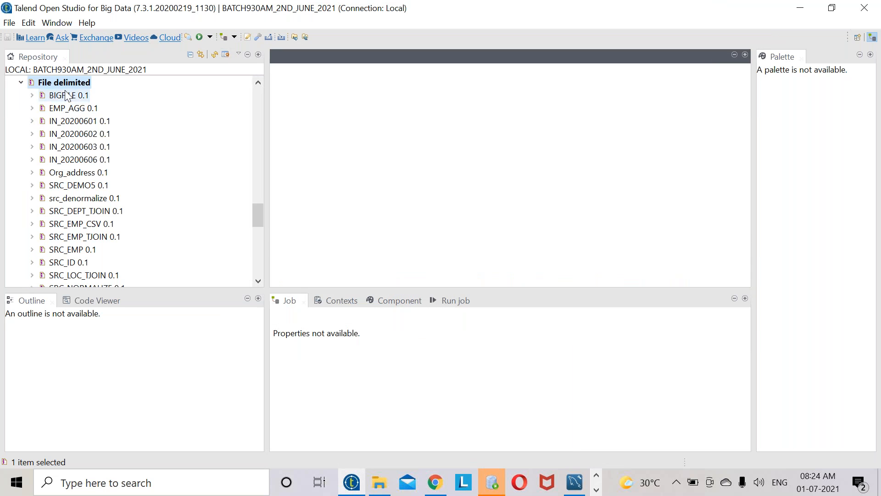
{"action": "scroll", "coordinate": [101, 276], "scroll_direction": "down", "scroll_amount": 5}
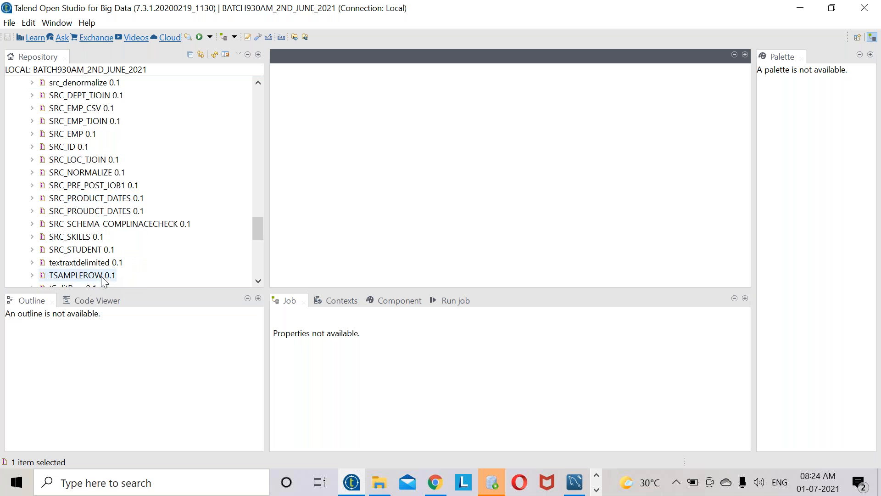
{"action": "scroll", "coordinate": [81, 231], "scroll_direction": "up", "scroll_amount": 3}
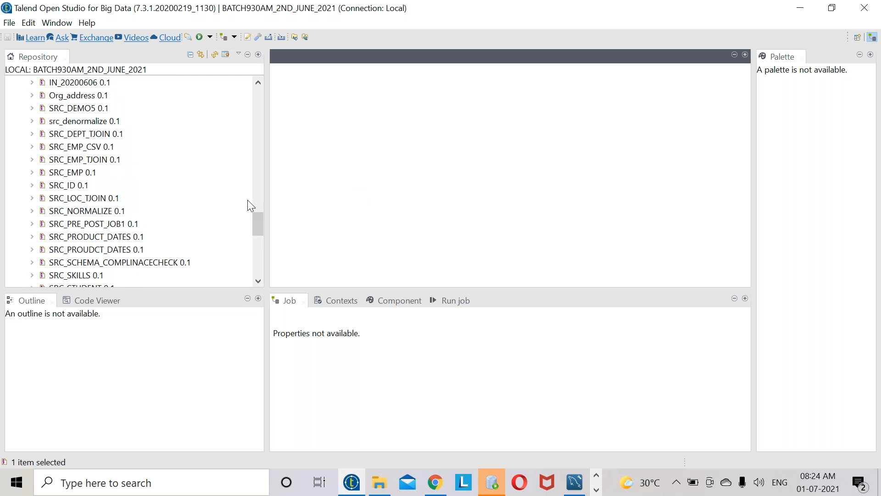
{"action": "scroll", "coordinate": [200, 197], "scroll_direction": "up", "scroll_amount": 10}
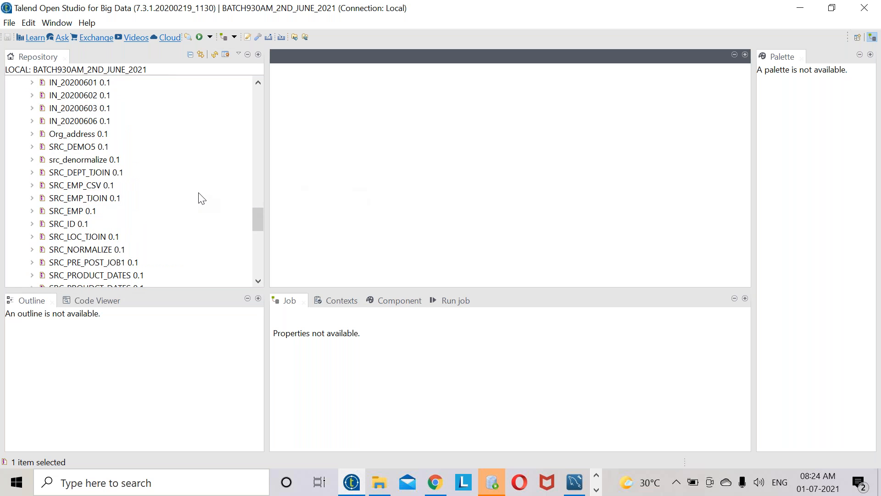
{"action": "scroll", "coordinate": [200, 197], "scroll_direction": "up", "scroll_amount": 10}
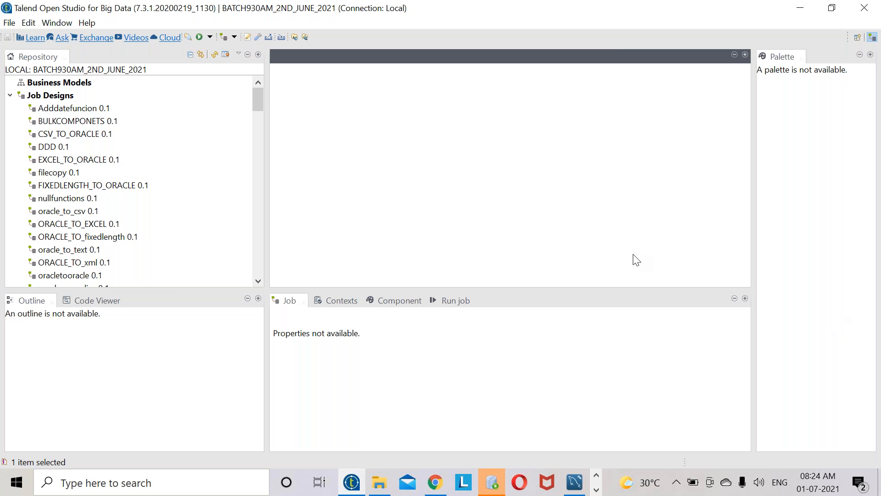
{"action": "left_click", "coordinate": [610, 21]}
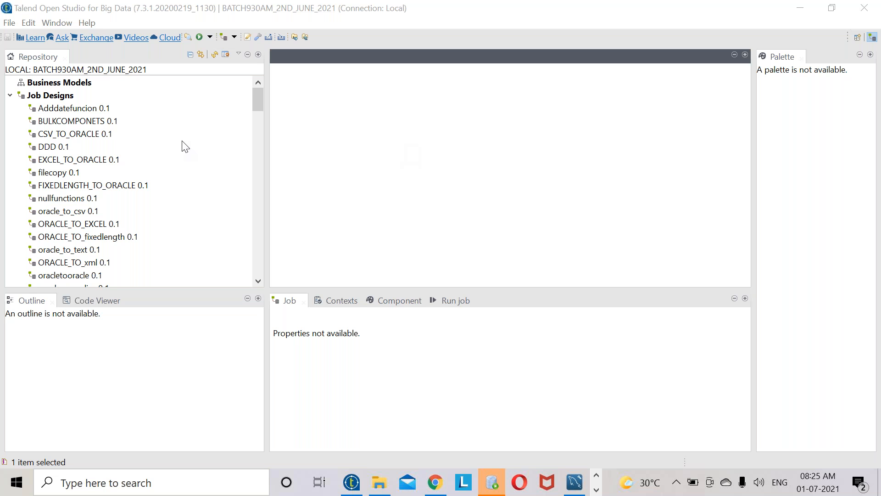
{"action": "scroll", "coordinate": [166, 175], "scroll_direction": "down", "scroll_amount": 15}
{"action": "scroll", "coordinate": [166, 232], "scroll_direction": "down", "scroll_amount": 6}
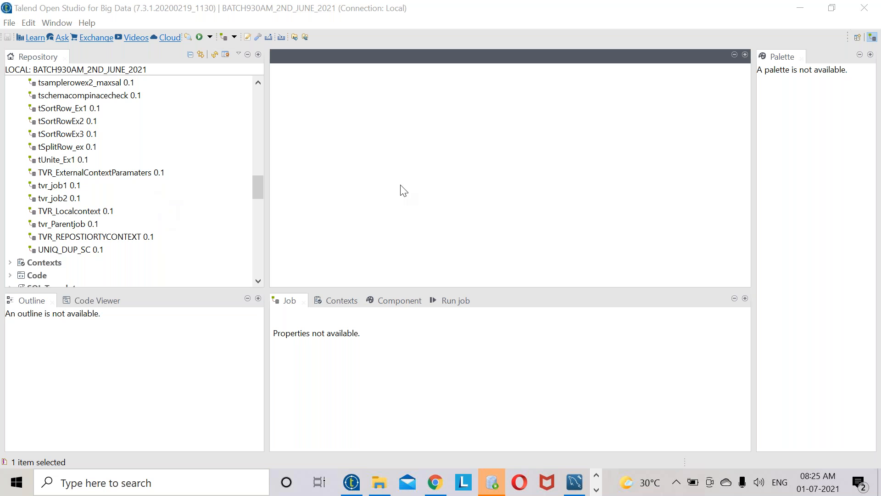
{"action": "scroll", "coordinate": [248, 150], "scroll_direction": "up", "scroll_amount": 20}
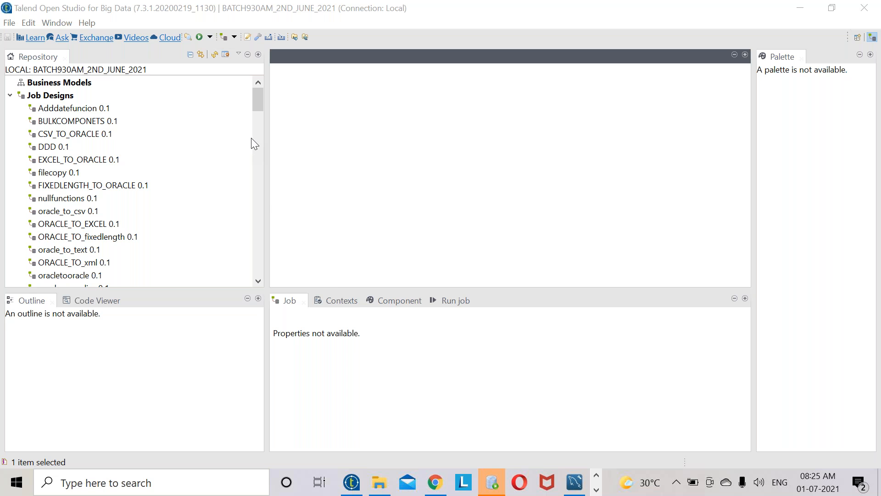
{"action": "mouse_move", "coordinate": [387, 487]}
{"action": "left_click", "coordinate": [597, 489]}
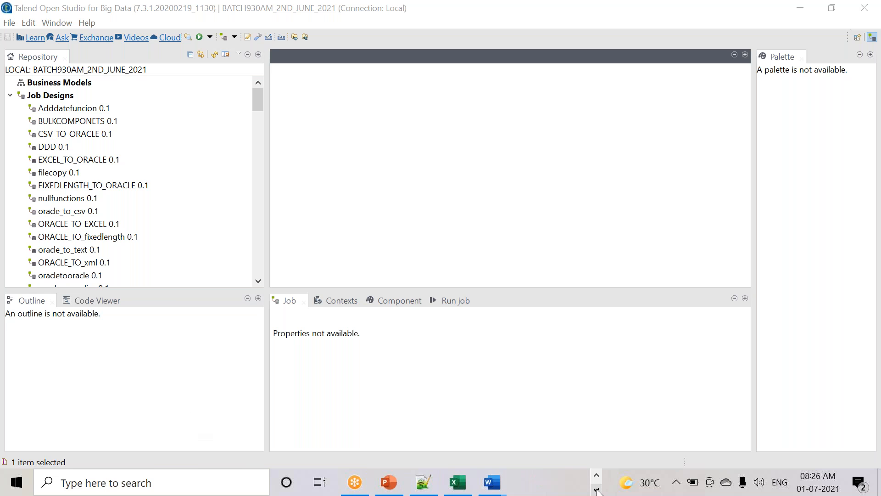
{"action": "left_click", "coordinate": [459, 483]}
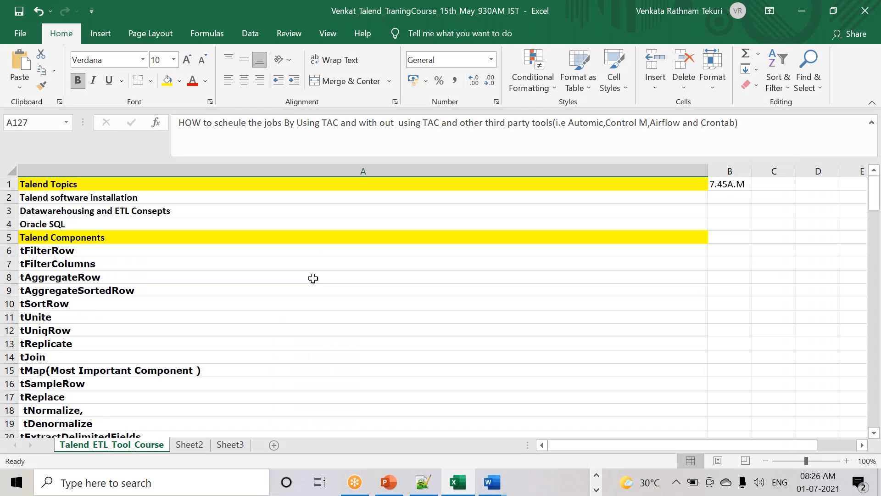
{"action": "scroll", "coordinate": [313, 278], "scroll_direction": "down", "scroll_amount": 20}
{"action": "scroll", "coordinate": [211, 287], "scroll_direction": "up", "scroll_amount": 5}
{"action": "left_click", "coordinate": [96, 267]}
{"action": "left_click", "coordinate": [79, 278]}
{"action": "left_click", "coordinate": [87, 304]}
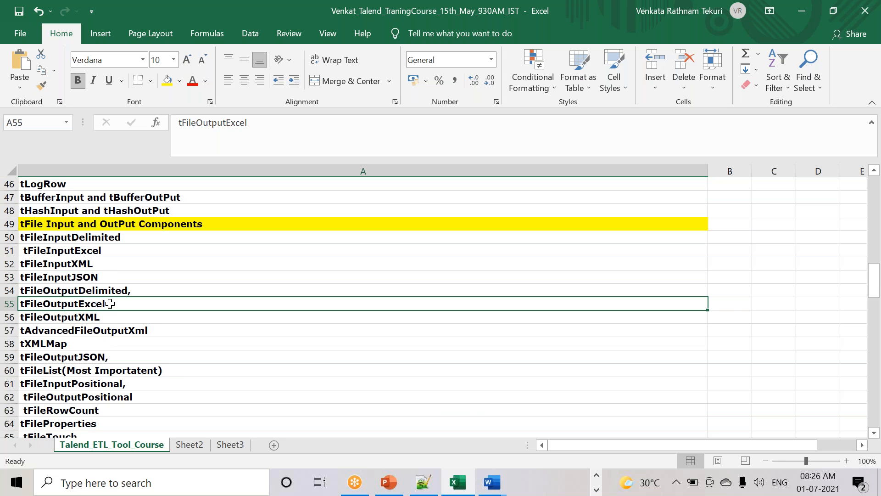
{"action": "key", "text": "alt+Tab"}
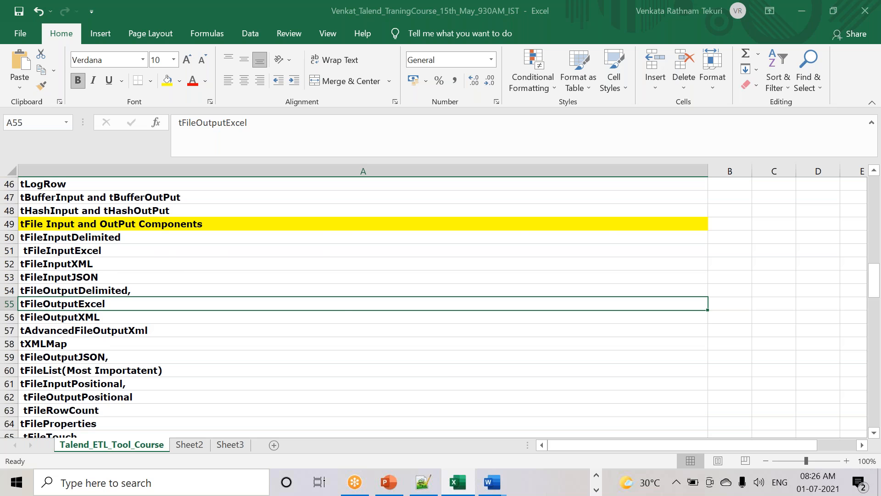
{"action": "key", "text": "alt+Tab"}
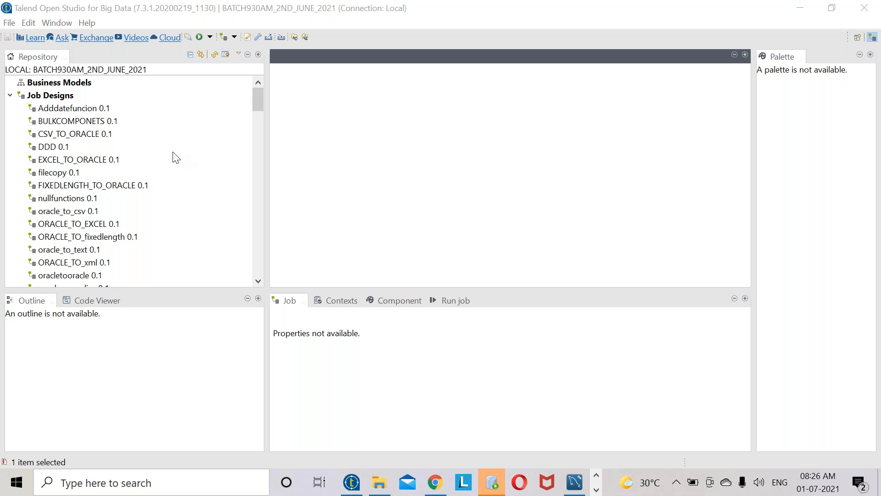
- Create a new job named Demo5 under Job Designs
{"action": "right_click", "coordinate": [57, 101]}
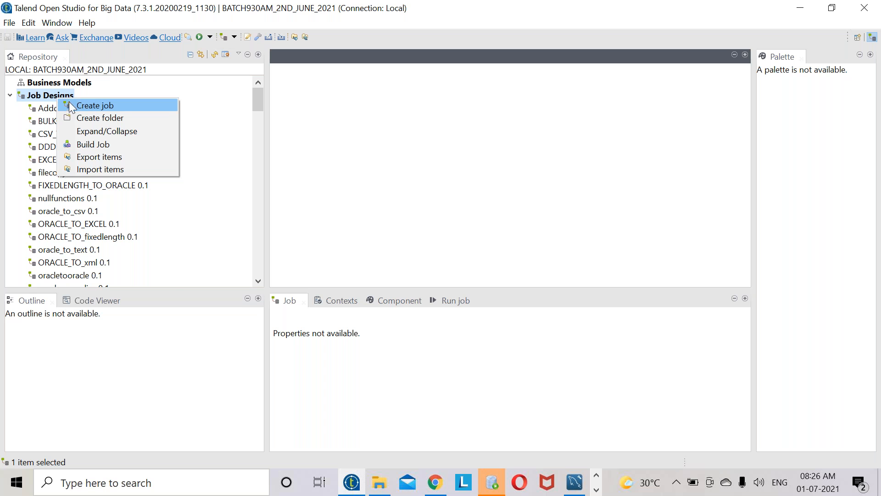
{"action": "left_click", "coordinate": [77, 105]}
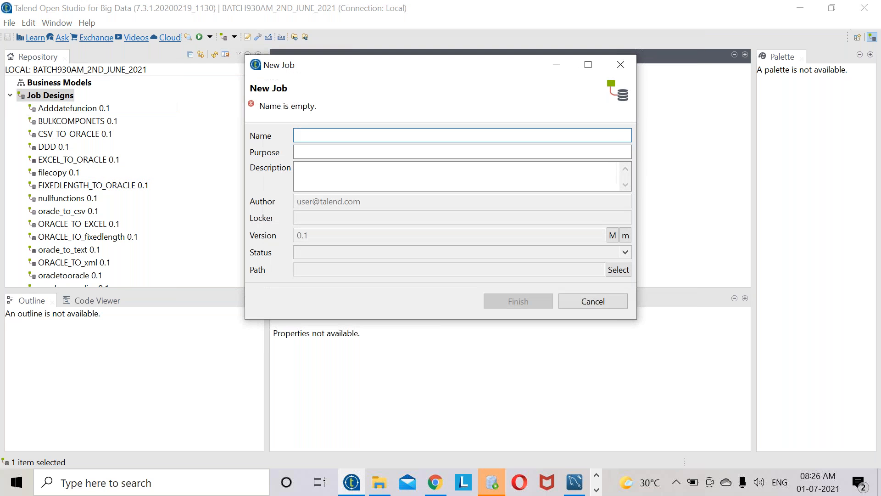
{"action": "type", "text": "De"}
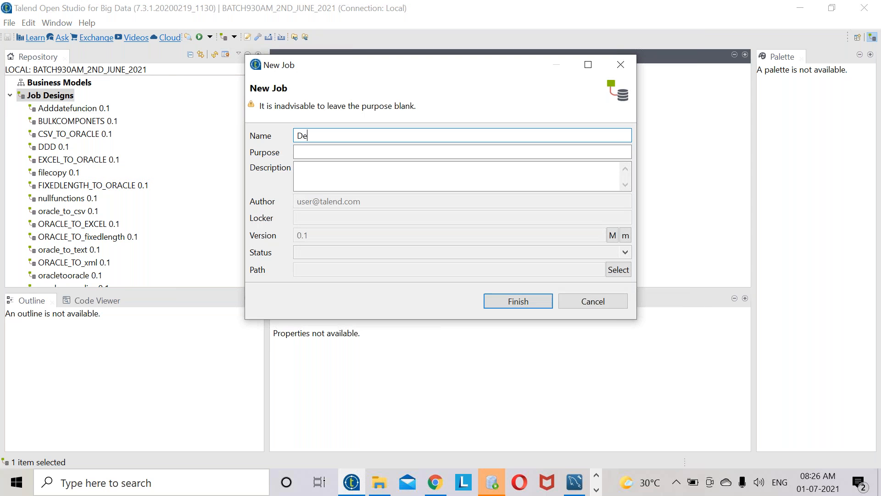
{"action": "type", "text": "mo5"}
{"action": "left_click", "coordinate": [539, 306]}
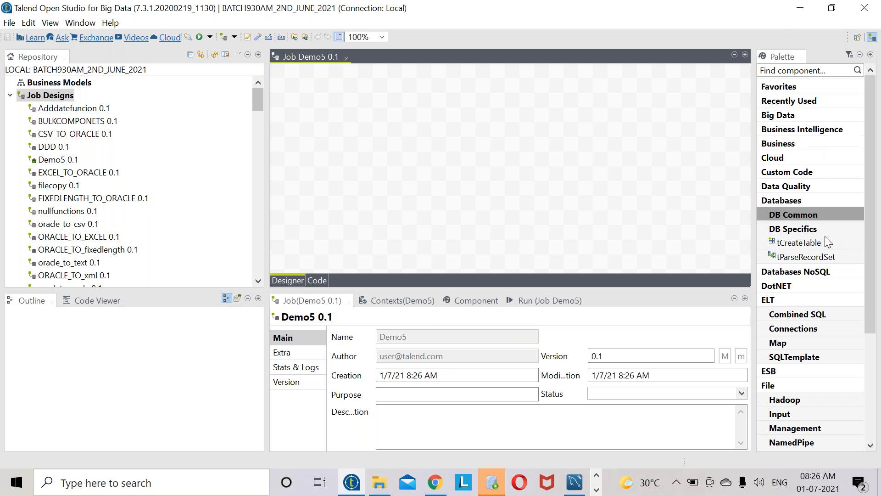
- Place a tFileInputDelimited component from Palette > File > Input on the Demo5 canvas
{"action": "scroll", "coordinate": [829, 271], "scroll_direction": "down", "scroll_amount": 4}
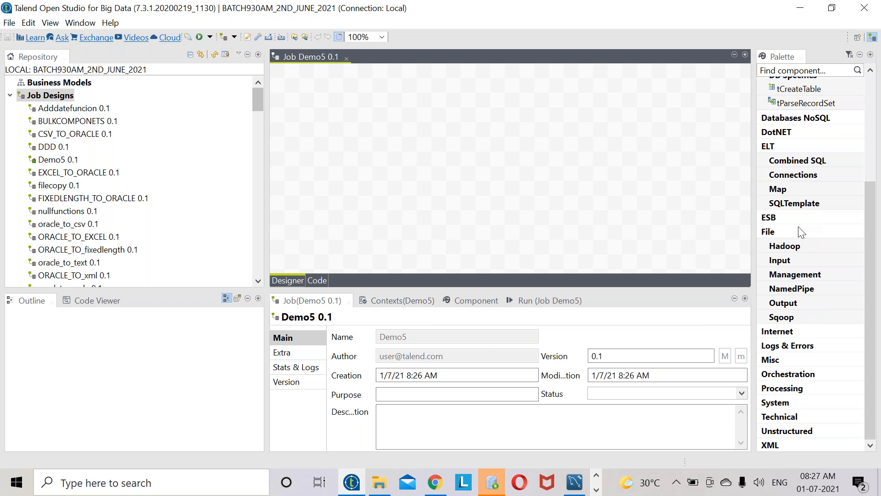
{"action": "scroll", "coordinate": [792, 235], "scroll_direction": "up", "scroll_amount": 2}
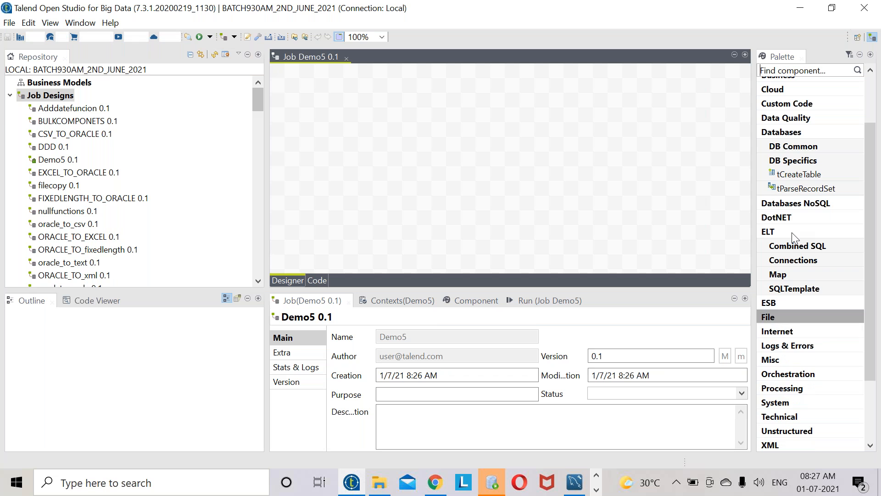
{"action": "left_click", "coordinate": [786, 318]}
{"action": "scroll", "coordinate": [786, 147], "scroll_direction": "down", "scroll_amount": 2}
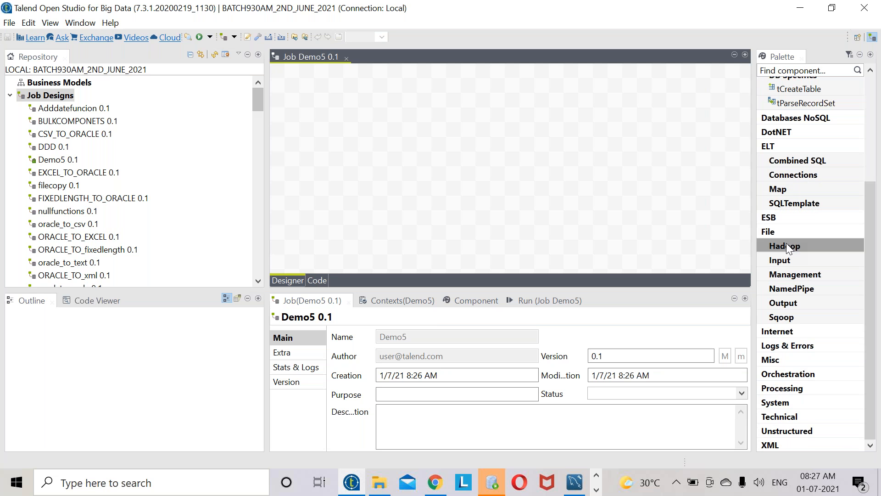
{"action": "left_click", "coordinate": [785, 260]}
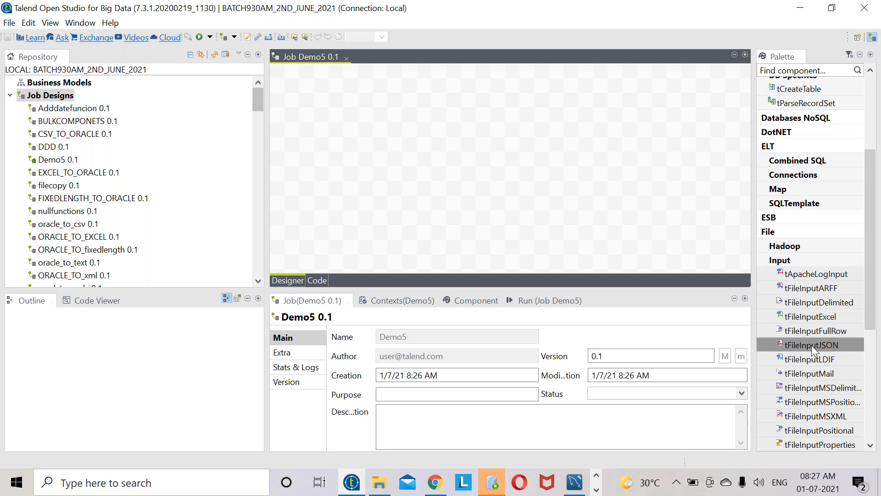
{"action": "left_click_drag", "start_coordinate": [815, 305], "coordinate": [356, 133]}
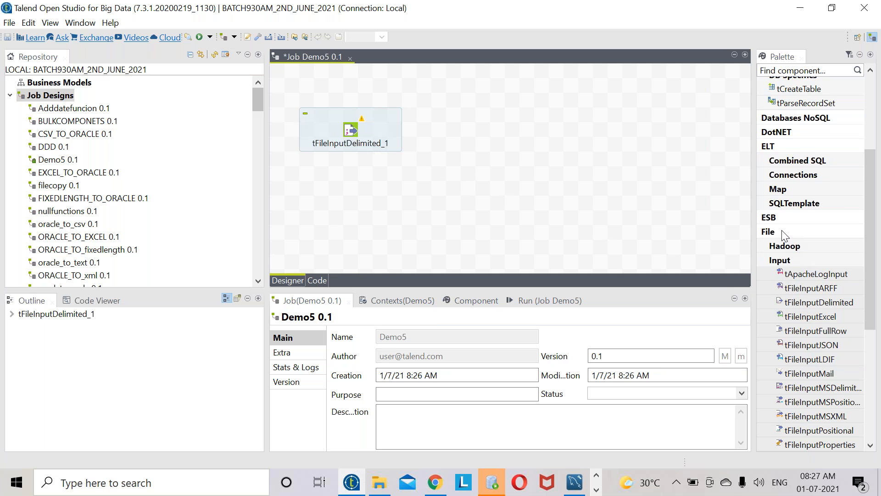
- Add tFileOutputDelimited from File > Output to the right of the input component
{"action": "scroll", "coordinate": [785, 235], "scroll_direction": "up", "scroll_amount": 2}
{"action": "left_click", "coordinate": [784, 316]}
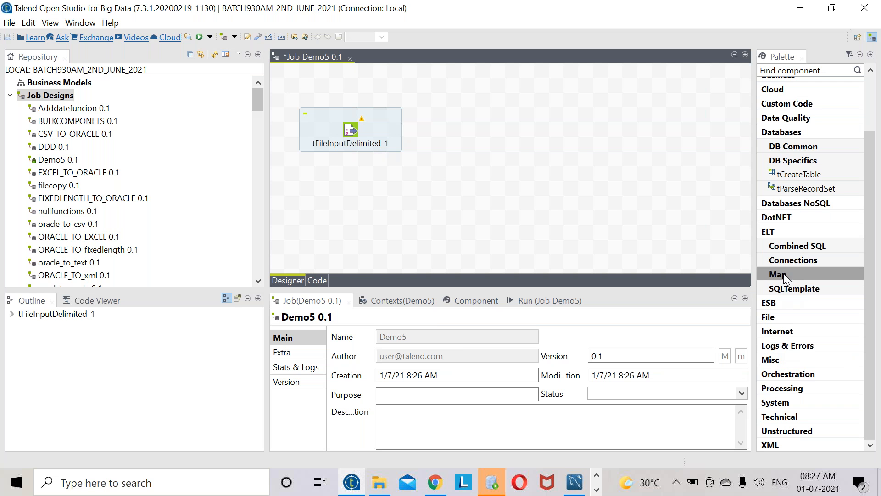
{"action": "left_click", "coordinate": [784, 316]}
{"action": "scroll", "coordinate": [792, 364], "scroll_direction": "down", "scroll_amount": 4}
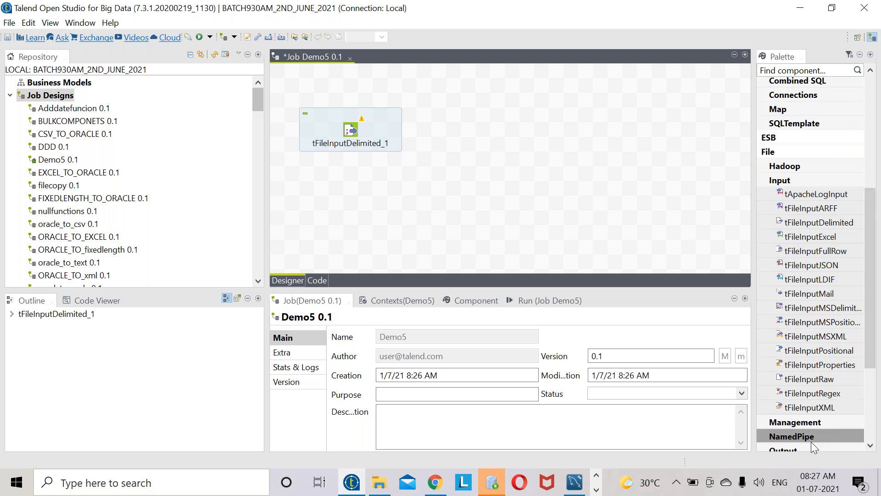
{"action": "scroll", "coordinate": [812, 442], "scroll_direction": "down", "scroll_amount": 1}
{"action": "left_click", "coordinate": [786, 393]}
{"action": "scroll", "coordinate": [802, 393], "scroll_direction": "down", "scroll_amount": 1}
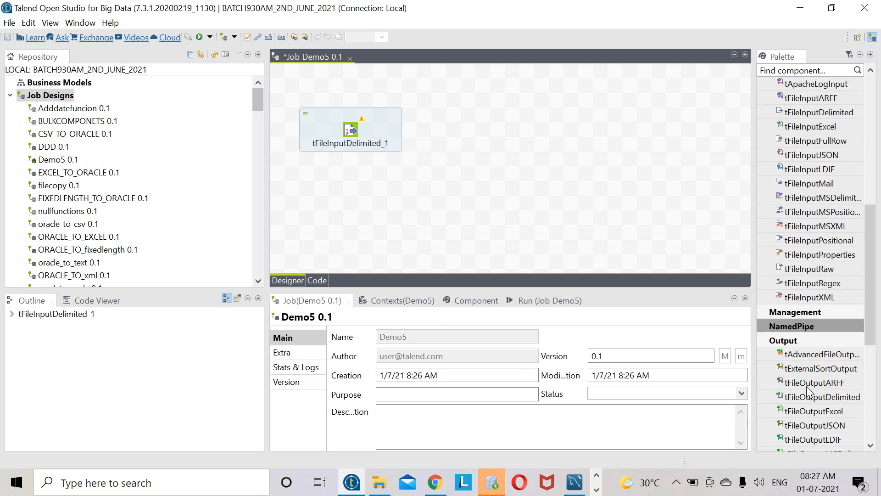
{"action": "scroll", "coordinate": [809, 394], "scroll_direction": "down", "scroll_amount": 4}
{"action": "left_click_drag", "start_coordinate": [825, 232], "coordinate": [646, 130]}
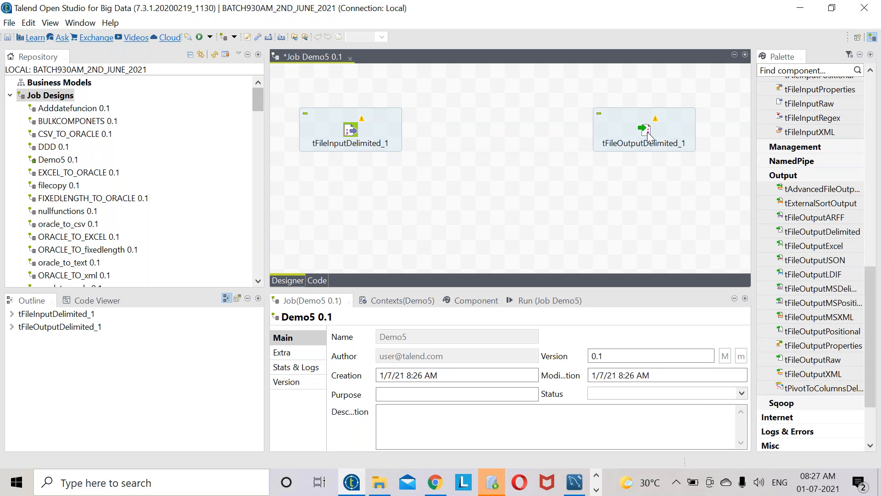
{"action": "left_click", "coordinate": [469, 128]}
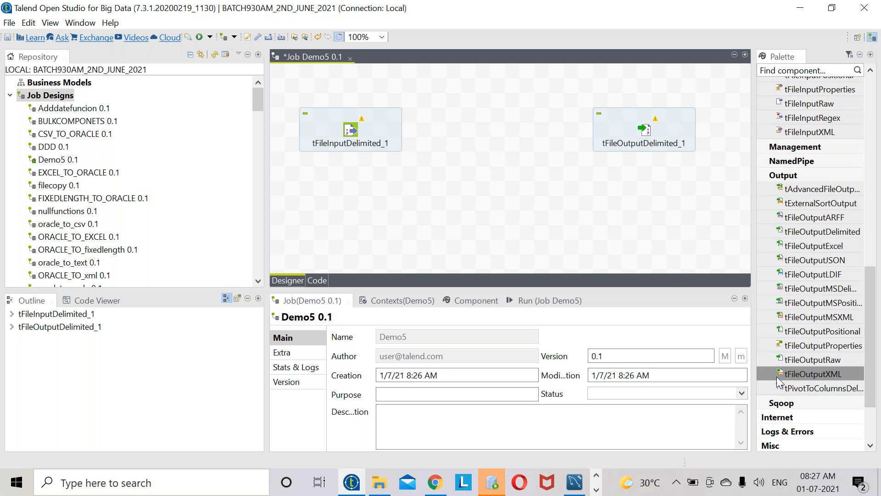
- Add tFilterRow from Processing between the two file components
{"action": "scroll", "coordinate": [790, 394], "scroll_direction": "down", "scroll_amount": 3}
{"action": "left_click", "coordinate": [792, 389]}
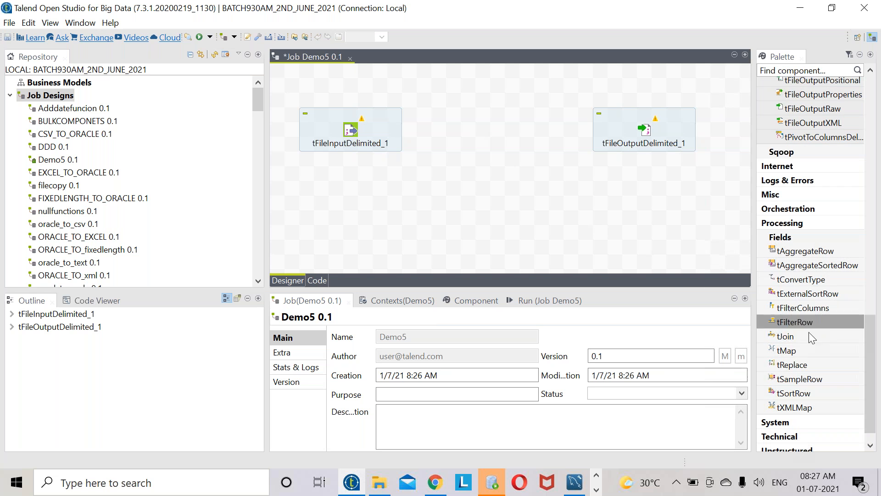
{"action": "left_click_drag", "start_coordinate": [805, 322], "coordinate": [498, 134]}
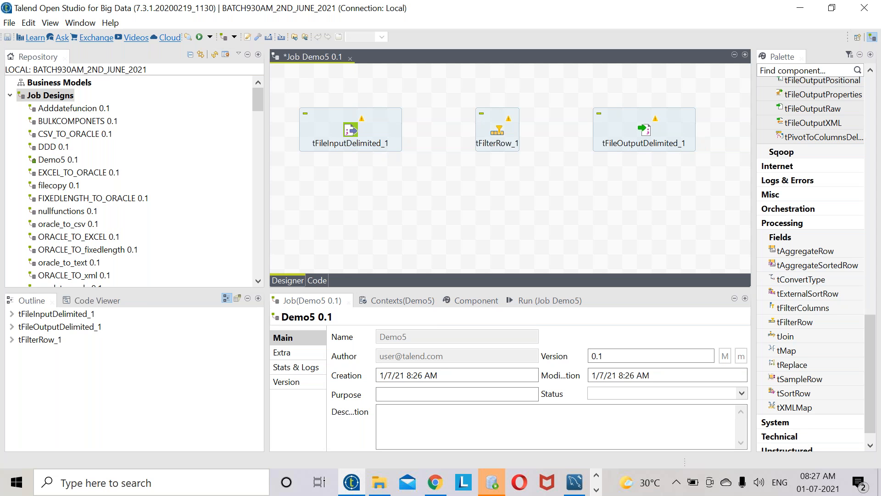
- Check tFileInputDelimited_1's settings, cancelling the file browse and empty schema editor
{"action": "left_click", "coordinate": [351, 134]}
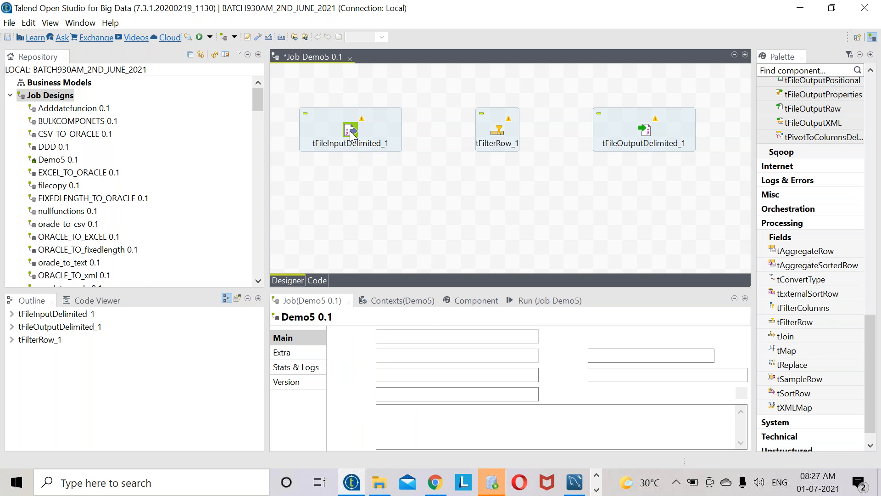
{"action": "double_click", "coordinate": [351, 134]}
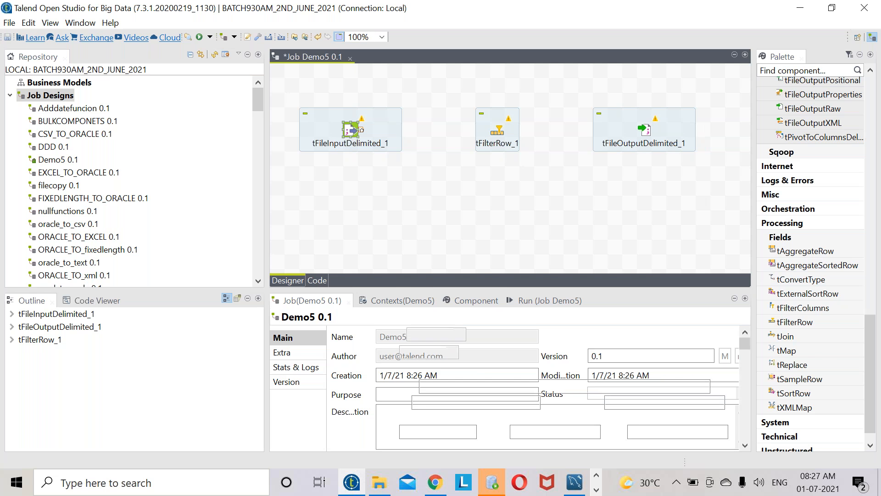
{"action": "left_click", "coordinate": [730, 387]}
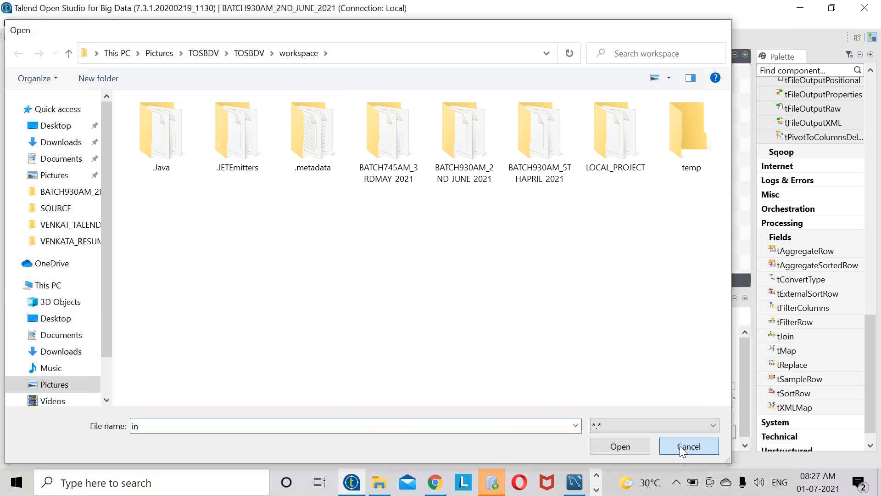
{"action": "left_click", "coordinate": [681, 447]}
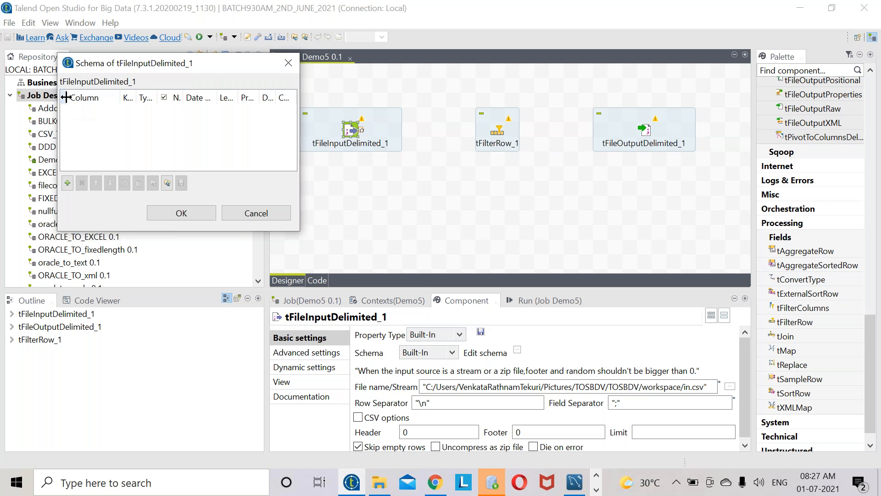
{"action": "left_click", "coordinate": [256, 214]}
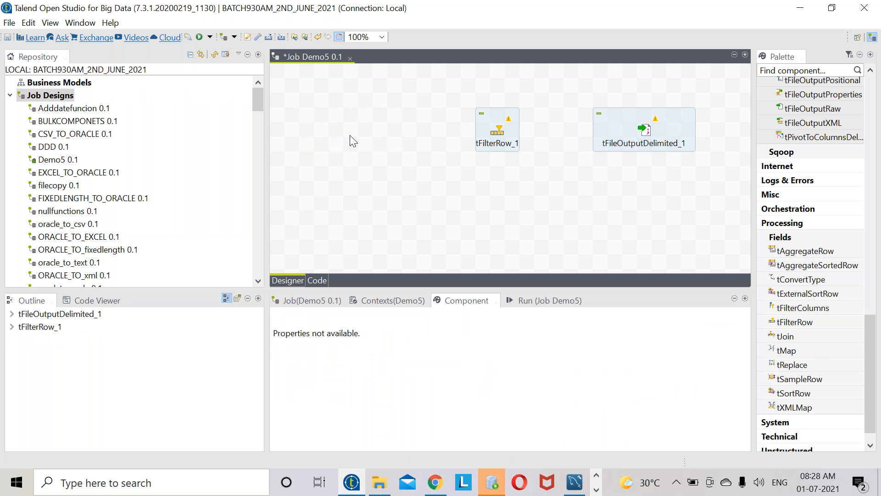
- Drop the SRC_DEMO5 file metadata onto the canvas as a tFileInputDelimited component
{"action": "scroll", "coordinate": [156, 218], "scroll_direction": "down", "scroll_amount": 15}
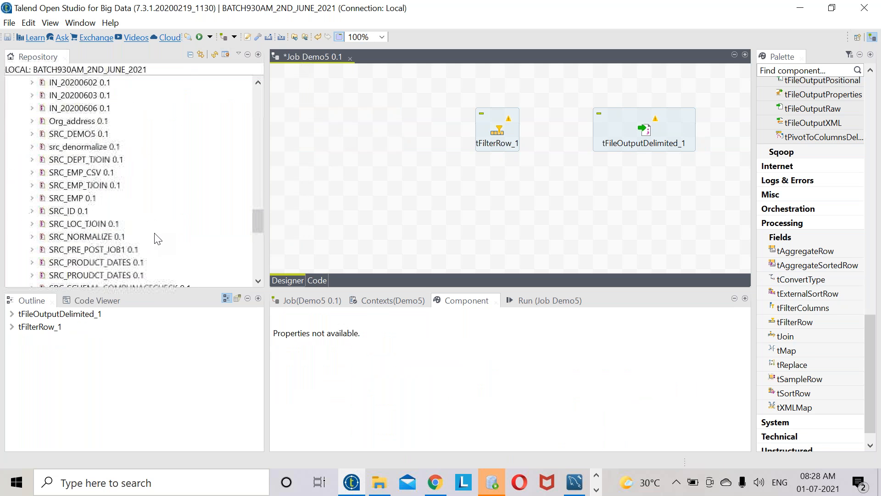
{"action": "scroll", "coordinate": [137, 230], "scroll_direction": "up", "scroll_amount": 2}
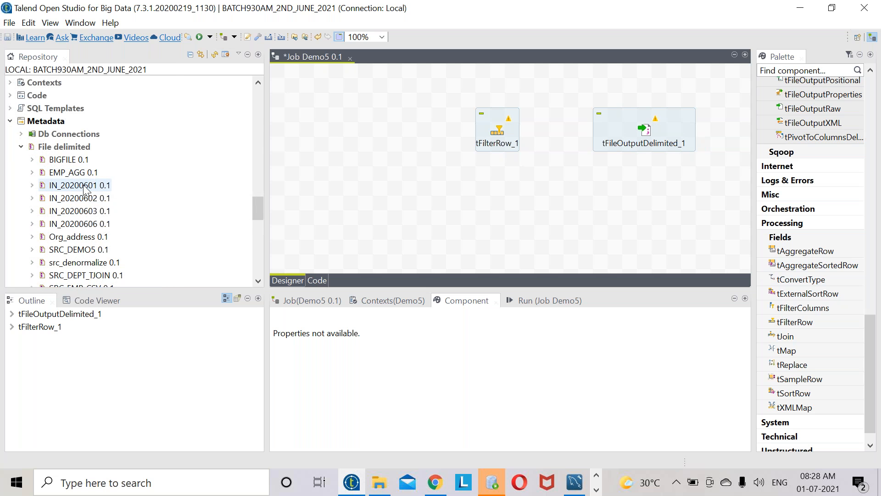
{"action": "left_click", "coordinate": [71, 252]}
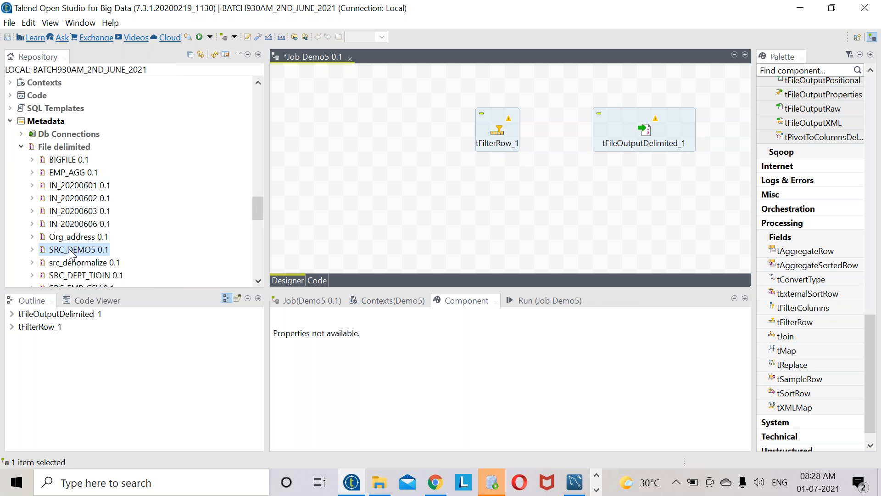
{"action": "left_click_drag", "start_coordinate": [75, 252], "coordinate": [341, 140]}
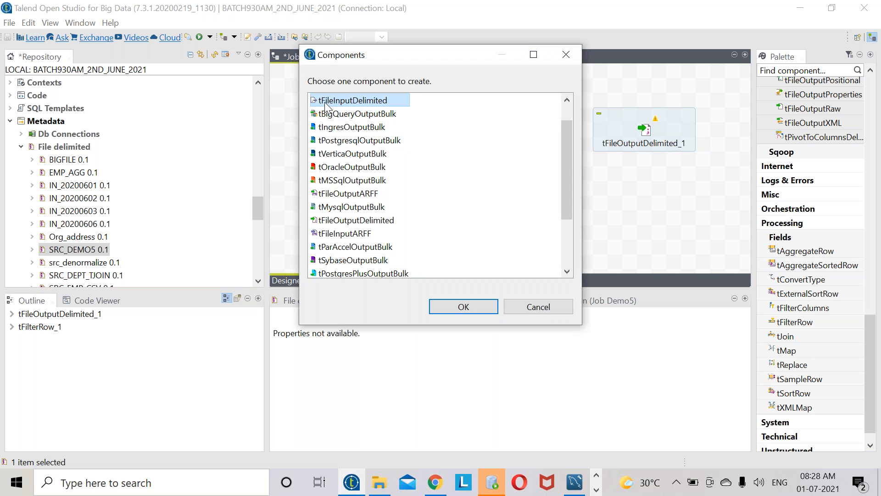
{"action": "left_click", "coordinate": [449, 306]}
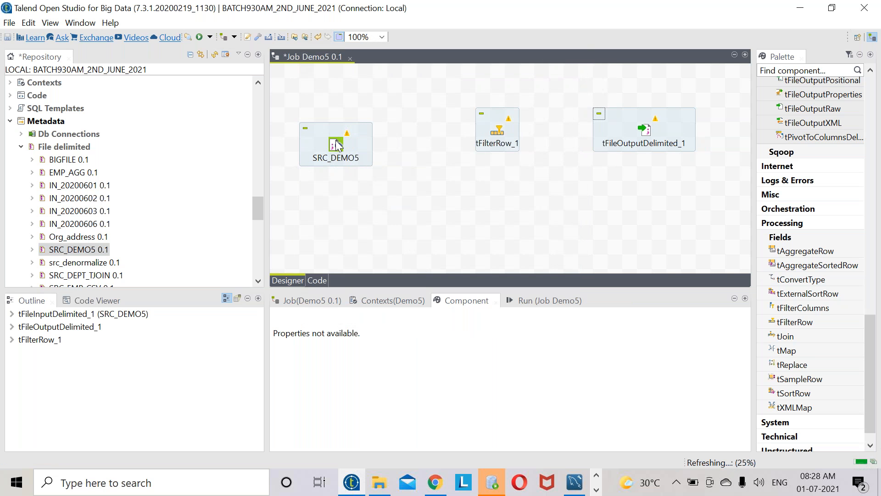
{"action": "left_click", "coordinate": [654, 131]}
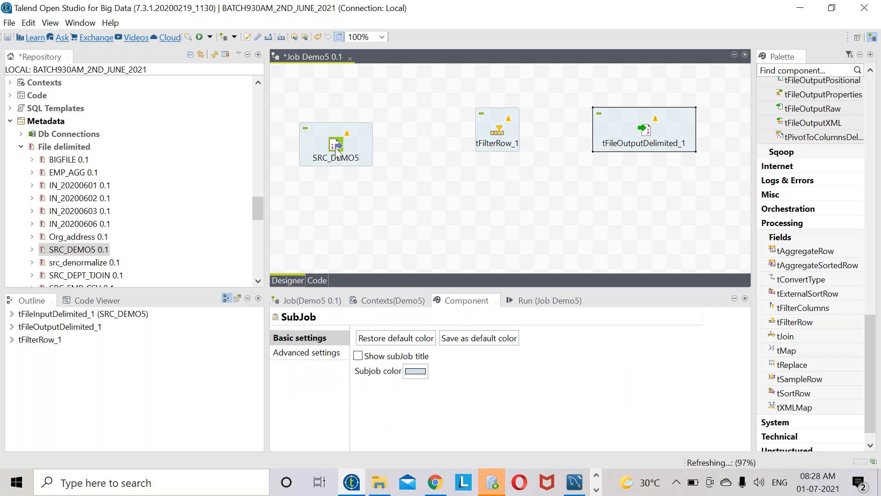
{"action": "left_click", "coordinate": [331, 156]}
{"action": "left_click", "coordinate": [650, 135]}
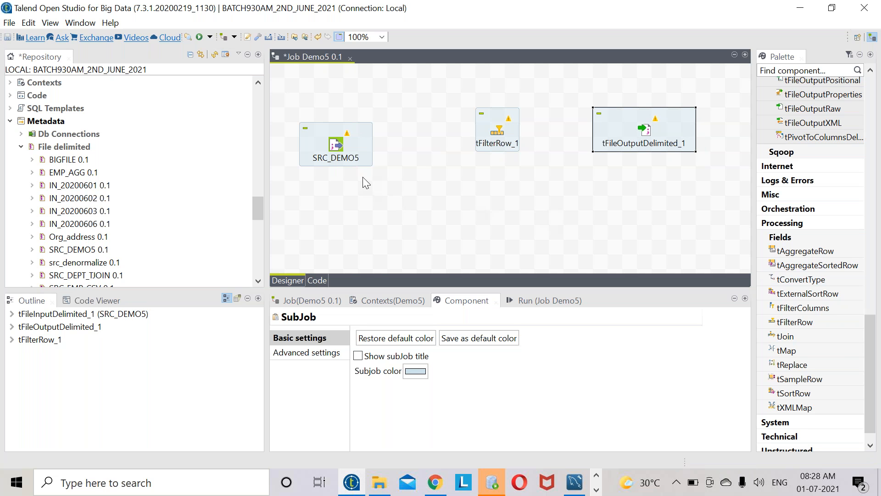
- Connect SRC_DEMO5 to tFilterRow_1 with a Row > Main link
{"action": "left_click", "coordinate": [339, 142]}
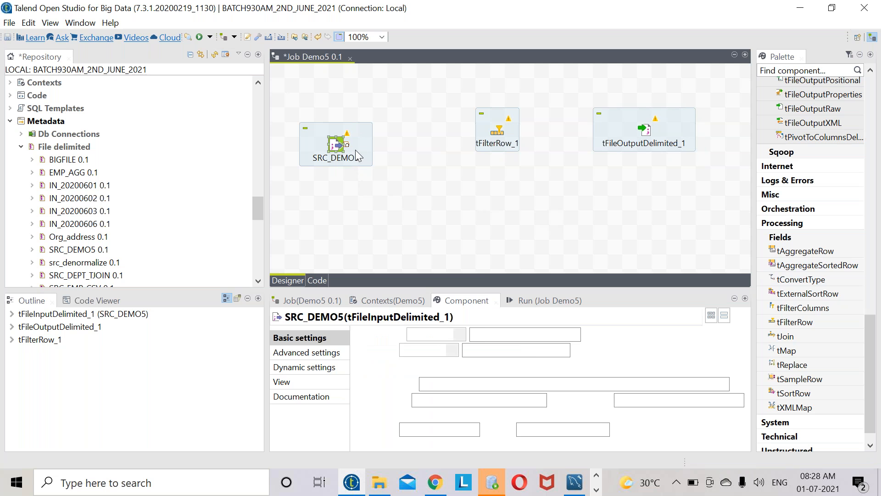
{"action": "right_click", "coordinate": [339, 142]}
{"action": "mouse_move", "coordinate": [478, 151]}
{"action": "left_click", "coordinate": [510, 150]}
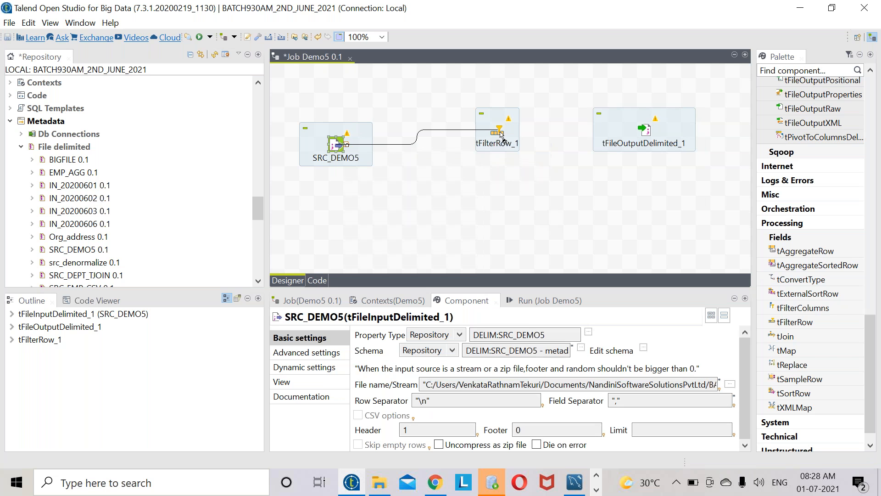
{"action": "left_click", "coordinate": [499, 133]}
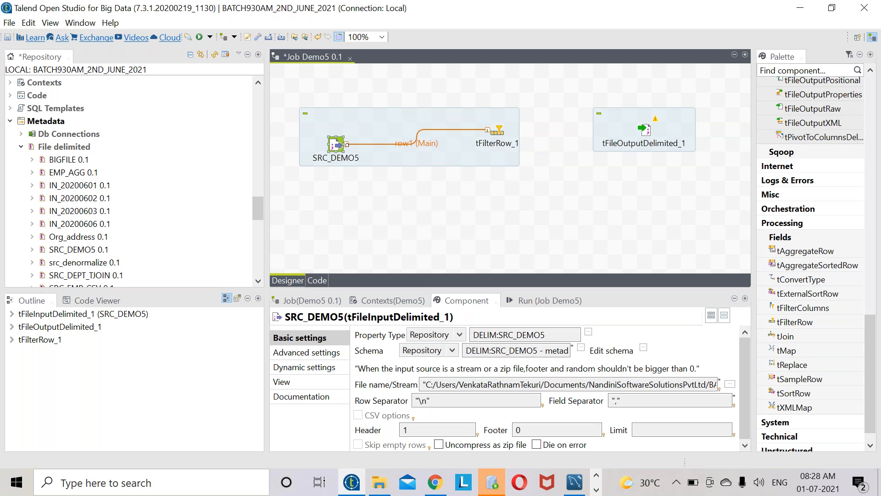
- Link tFilterRow_1 to tFileOutputDelimited_1 with a Row > Filter connection
{"action": "right_click", "coordinate": [501, 134]}
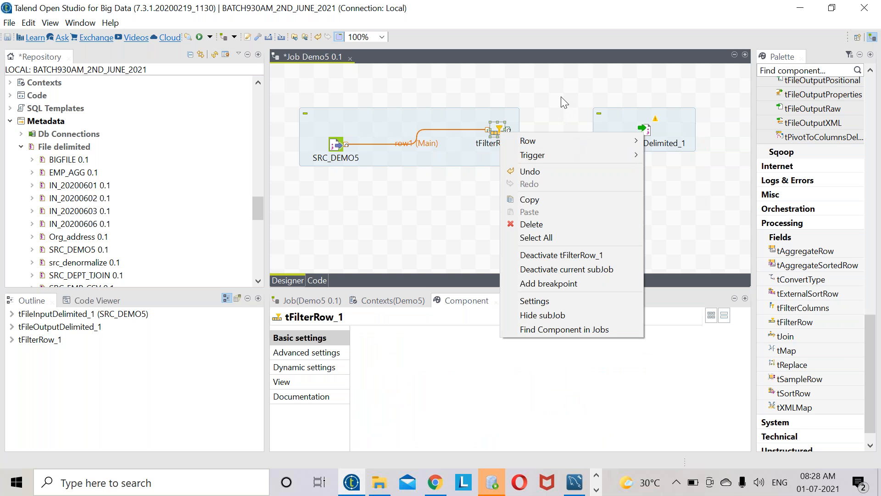
{"action": "left_click", "coordinate": [706, 251]}
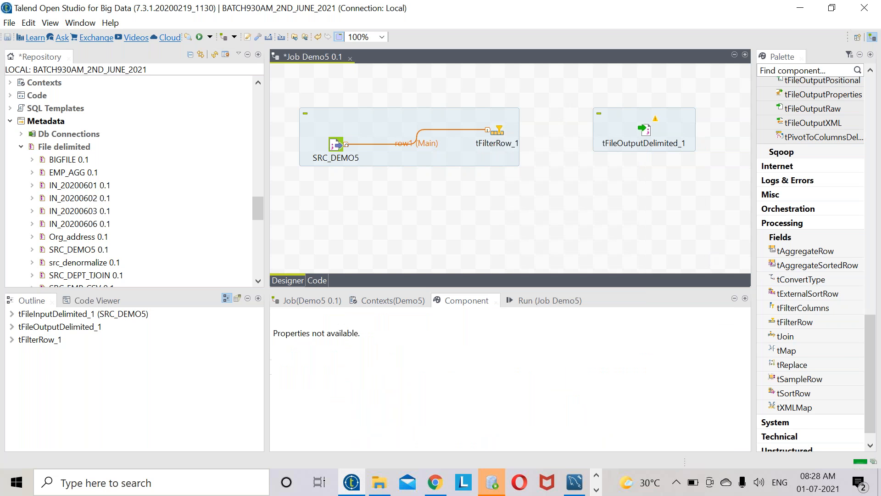
{"action": "right_click", "coordinate": [498, 137]}
{"action": "mouse_move", "coordinate": [542, 139]}
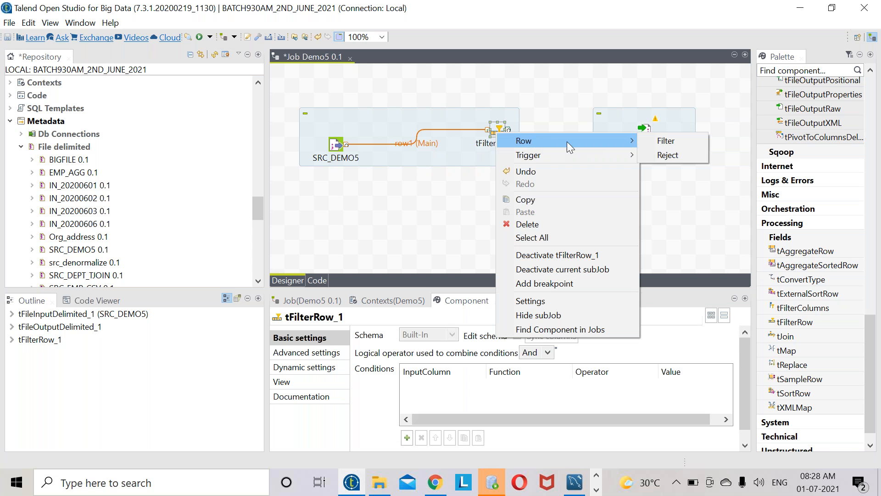
{"action": "left_click", "coordinate": [657, 140]}
{"action": "left_click", "coordinate": [651, 137]}
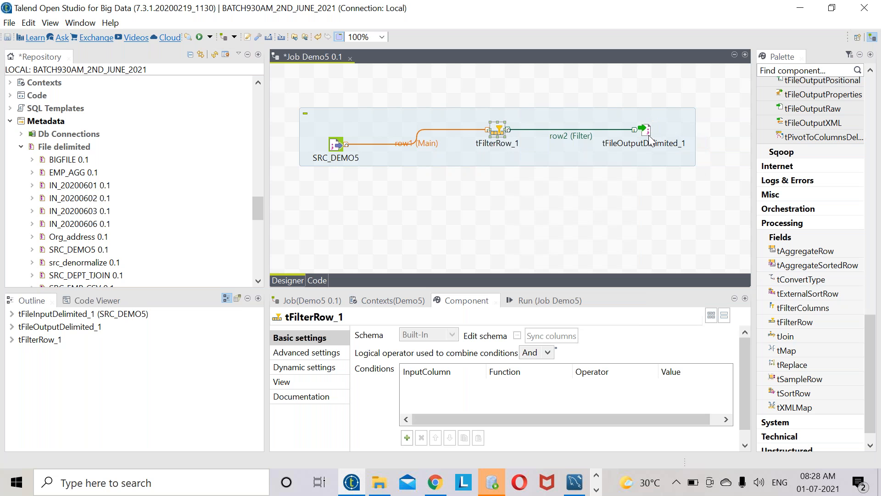
- Review the SRC_DEMO5 and tFilterRow_1 component settings
{"action": "left_click", "coordinate": [340, 144]}
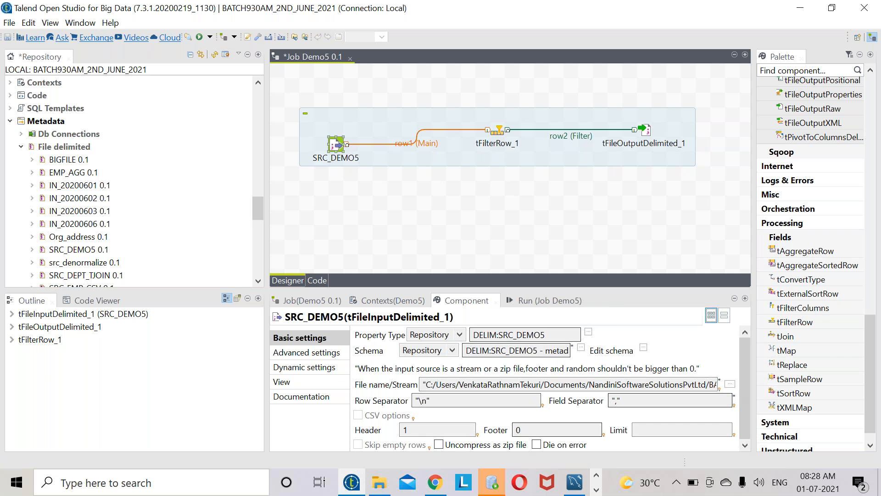
{"action": "left_click", "coordinate": [500, 133]}
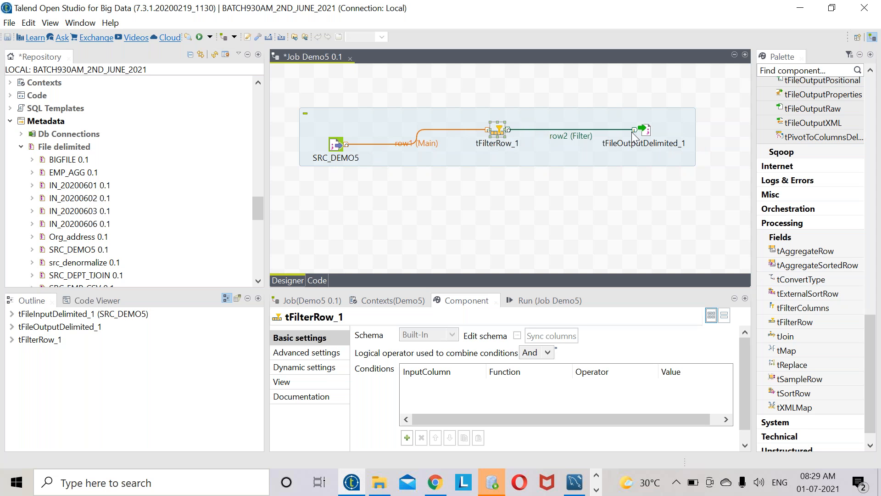
{"action": "left_click", "coordinate": [494, 140]}
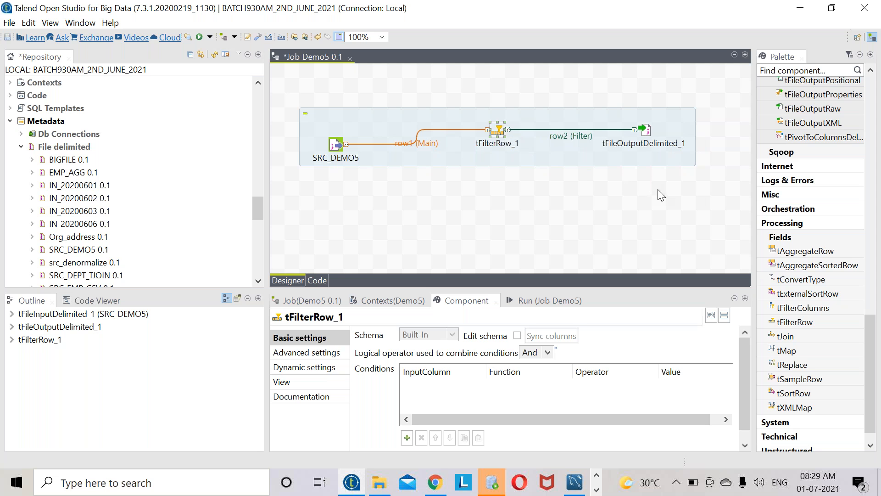
- Add a tFilterRow_1 condition keeping rows where DEPTNO Equals 10
{"action": "left_click_drag", "start_coordinate": [620, 294], "coordinate": [587, 237]}
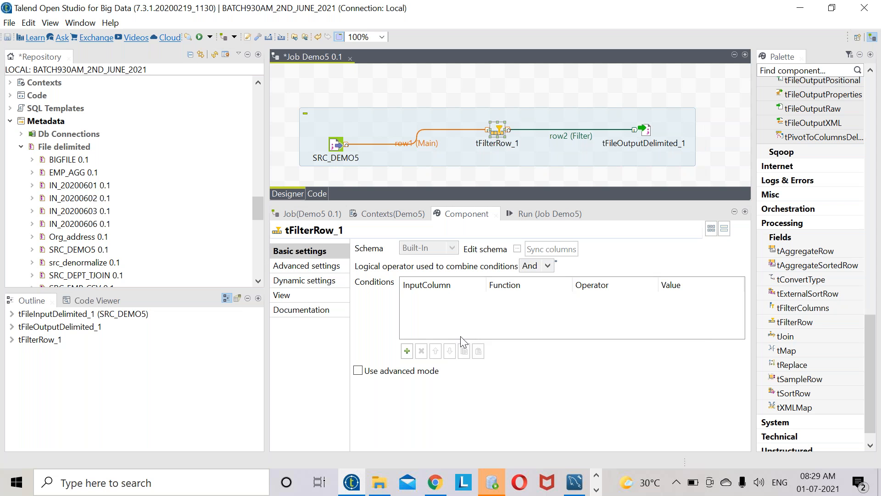
{"action": "left_click", "coordinate": [407, 351]}
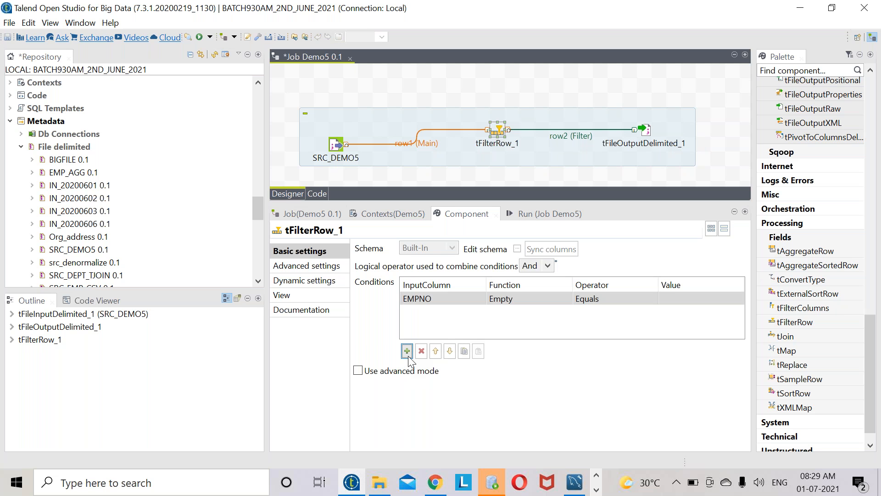
{"action": "left_click", "coordinate": [457, 297]}
{"action": "left_click", "coordinate": [458, 296]}
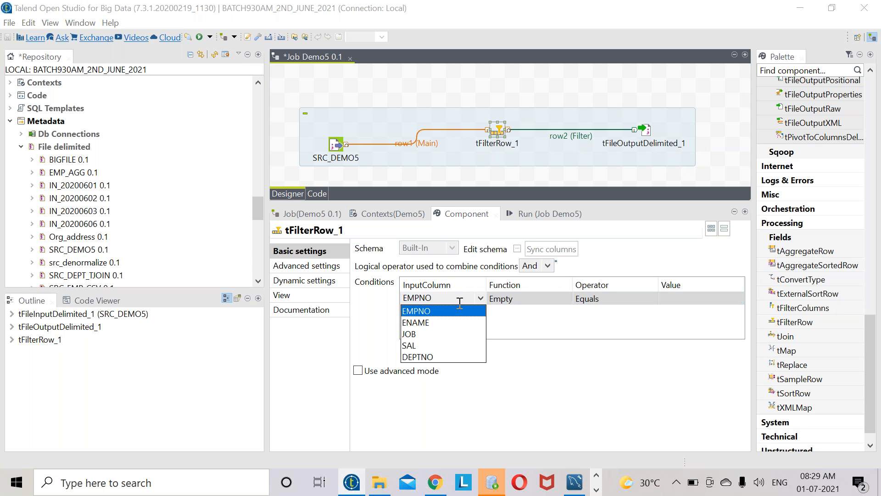
{"action": "left_click", "coordinate": [439, 357]}
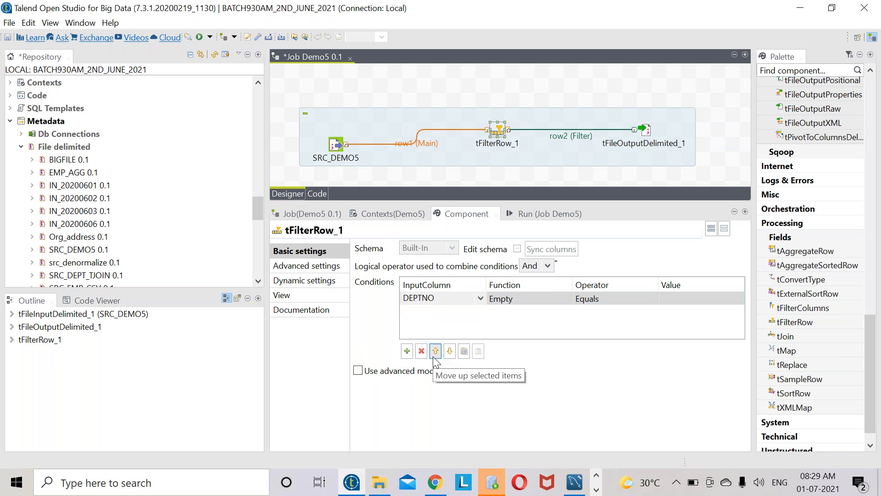
{"action": "left_click", "coordinate": [641, 302]}
{"action": "left_click", "coordinate": [641, 299]}
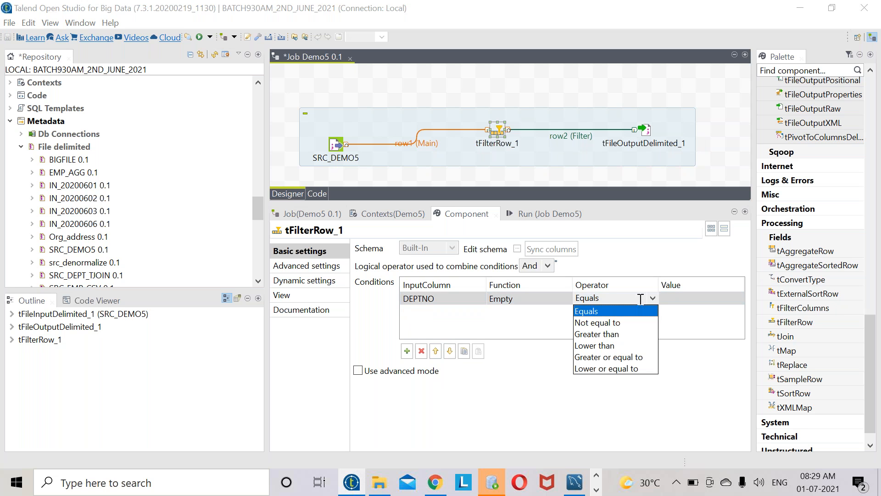
{"action": "left_click", "coordinate": [596, 312]}
{"action": "left_click", "coordinate": [661, 299]}
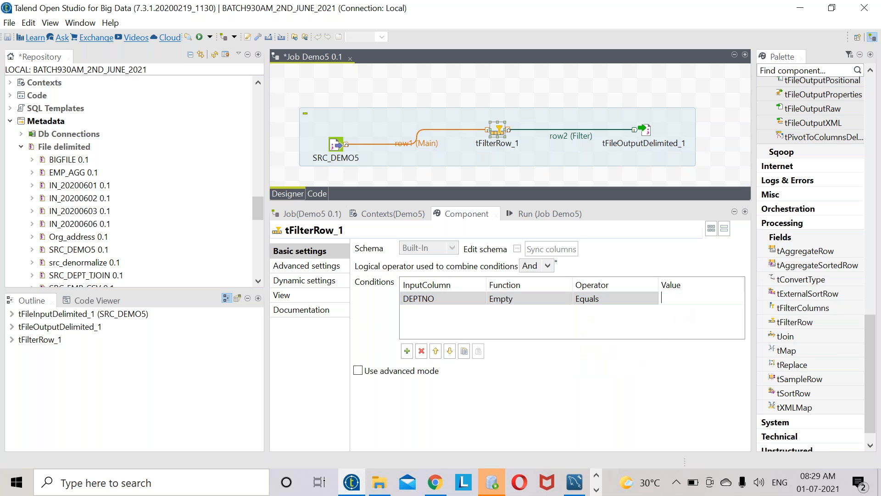
{"action": "type", "text": "10"}
{"action": "left_click", "coordinate": [635, 298]}
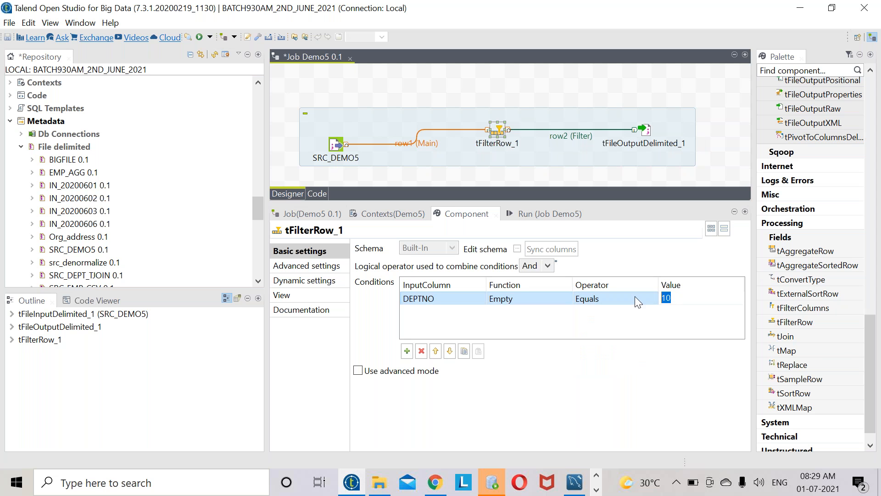
- Check the context variables and the condition value 10, then show tFileOutputDelimited_1's settings
{"action": "left_click", "coordinate": [393, 213]}
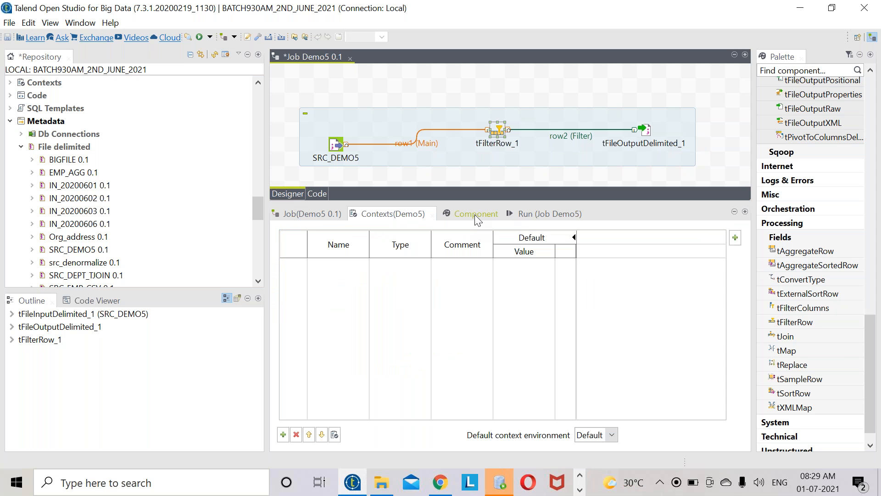
{"action": "double_click", "coordinate": [498, 129]}
{"action": "left_click", "coordinate": [680, 298]}
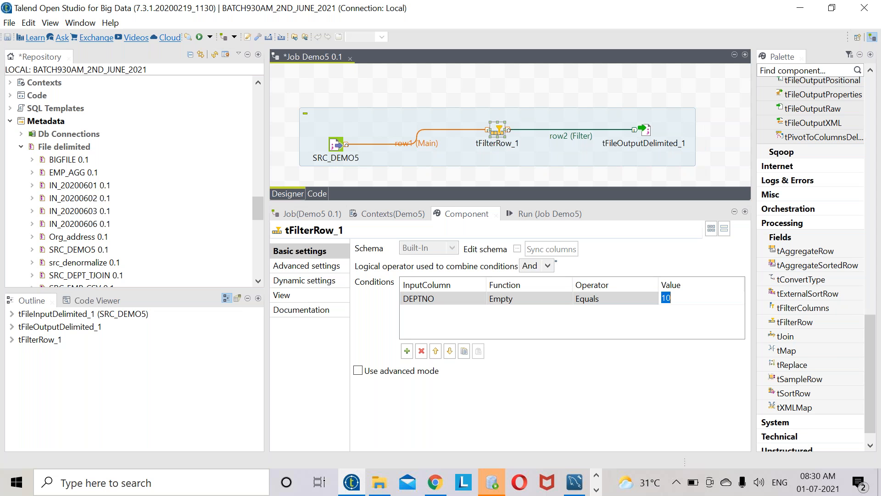
{"action": "left_click", "coordinate": [644, 129]}
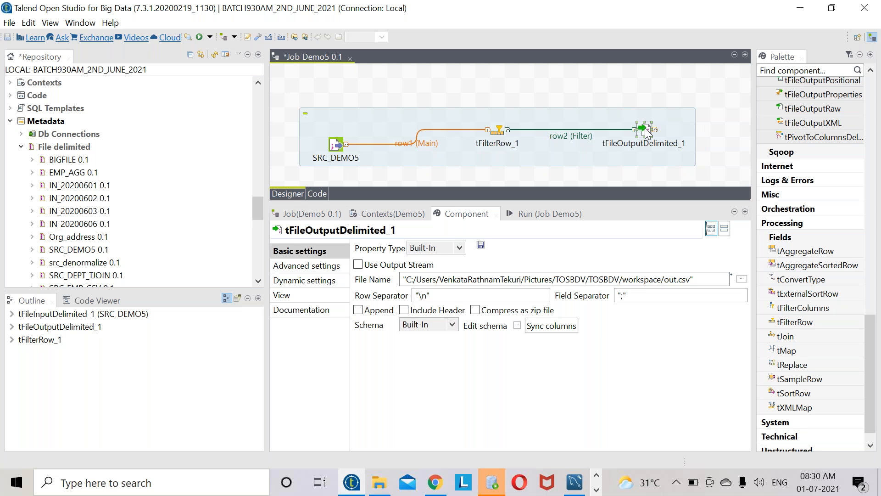
- Set tFileOutputDelimited_1's file name to TGT_FILTERDATA.txt in the TARGET folder
{"action": "left_click", "coordinate": [379, 482]}
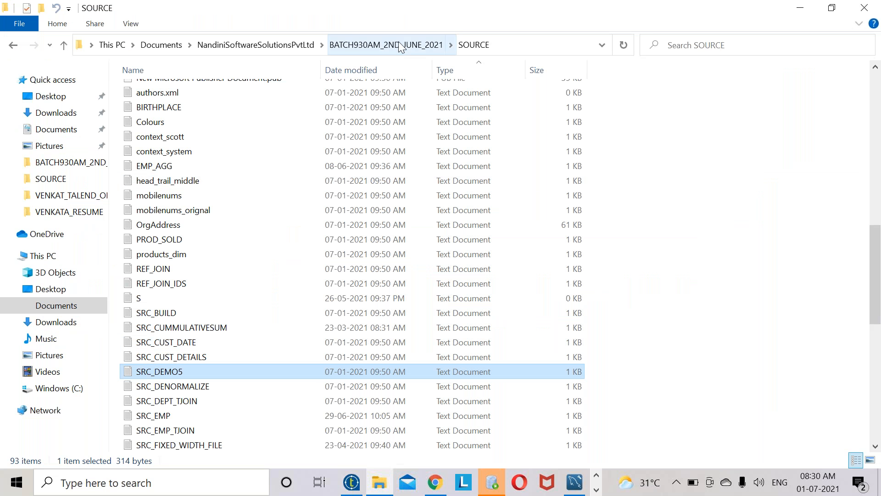
{"action": "left_click", "coordinate": [399, 45]}
{"action": "double_click", "coordinate": [180, 151]}
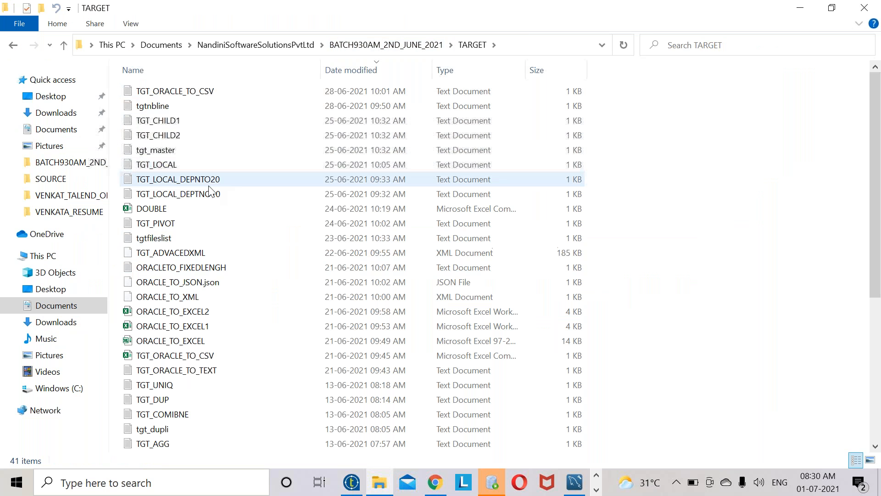
{"action": "key", "text": "alt+Tab"}
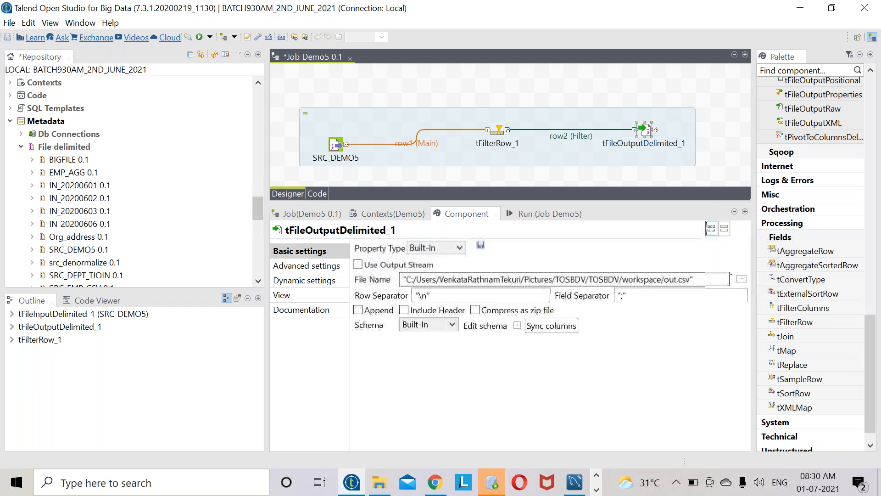
{"action": "left_click", "coordinate": [742, 280]}
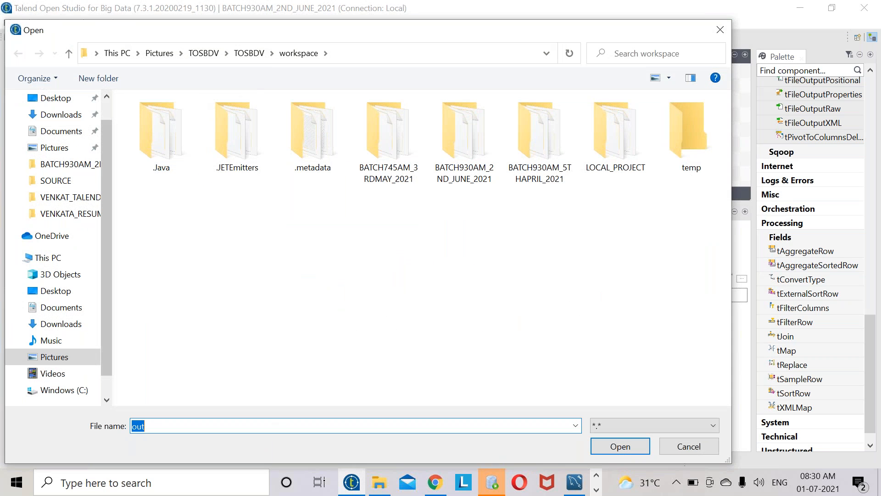
{"action": "left_click", "coordinate": [49, 131]}
{"action": "double_click", "coordinate": [221, 164]}
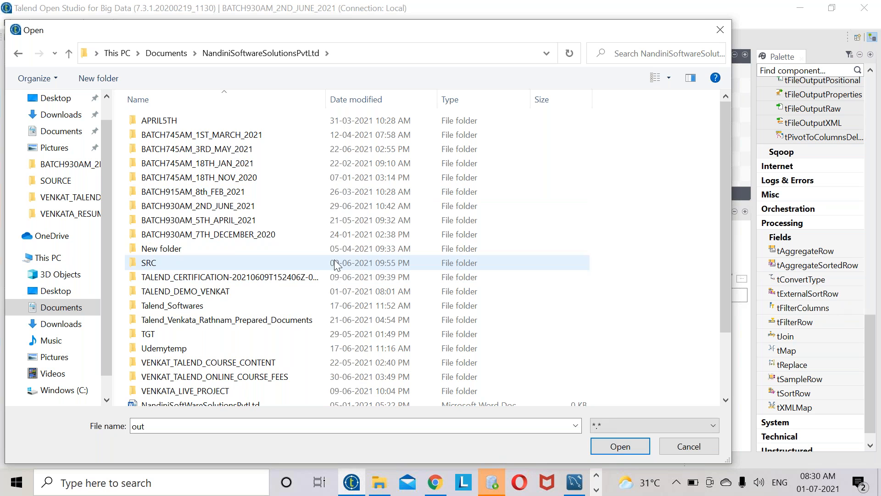
{"action": "double_click", "coordinate": [221, 207]}
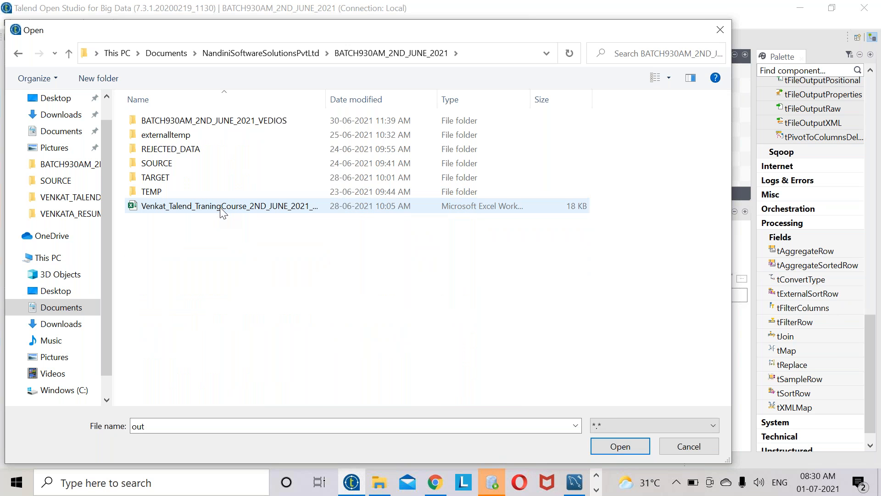
{"action": "double_click", "coordinate": [174, 178]}
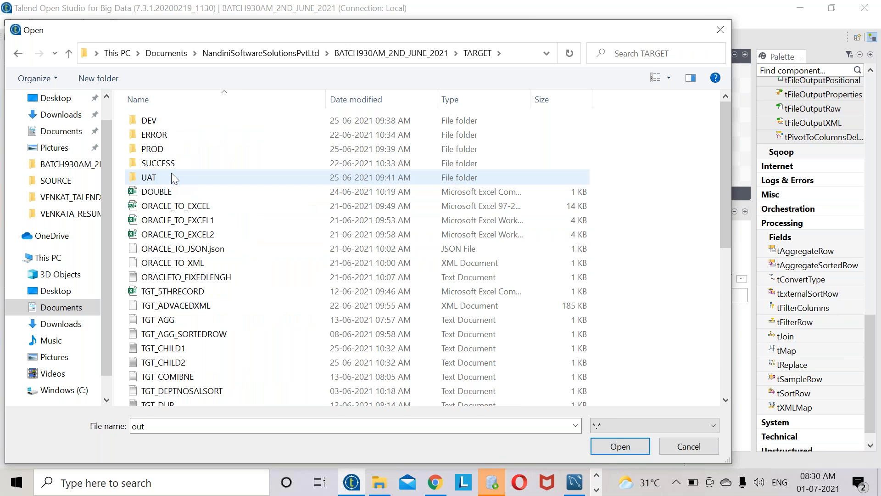
{"action": "double_click", "coordinate": [146, 425]}
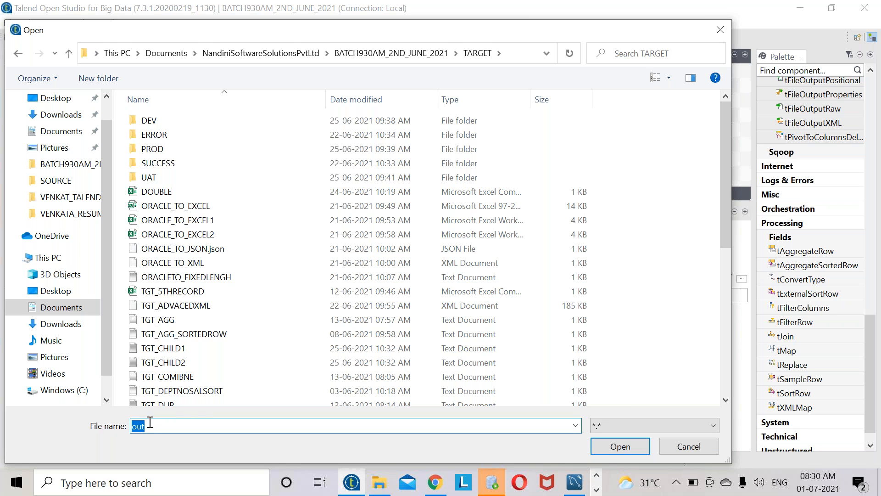
{"action": "type", "text": "TGT"}
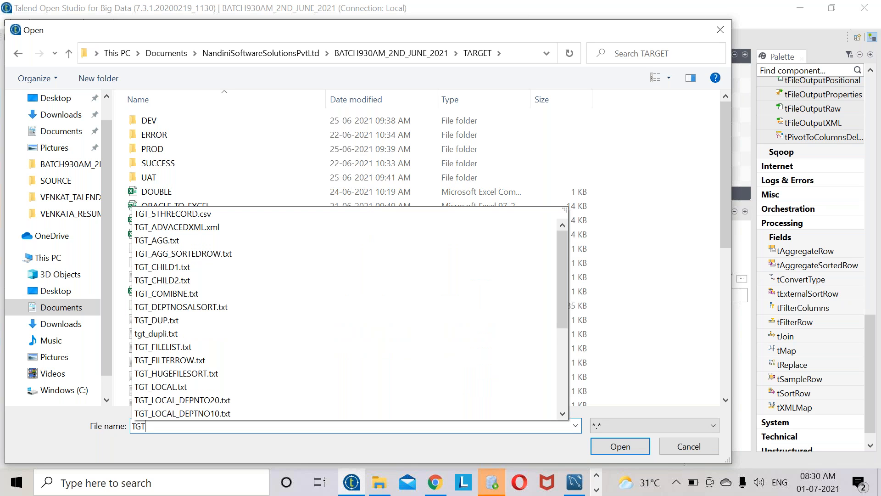
{"action": "type", "text": "_FILT"}
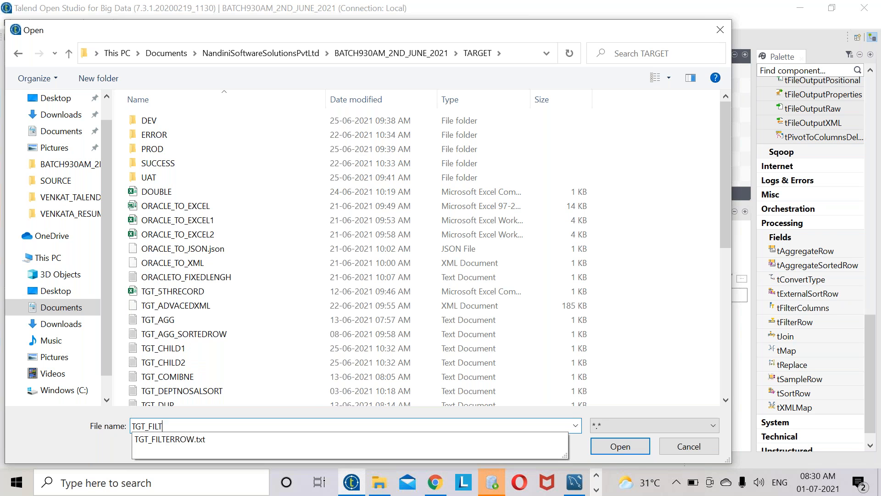
{"action": "type", "text": "ERDATA."}
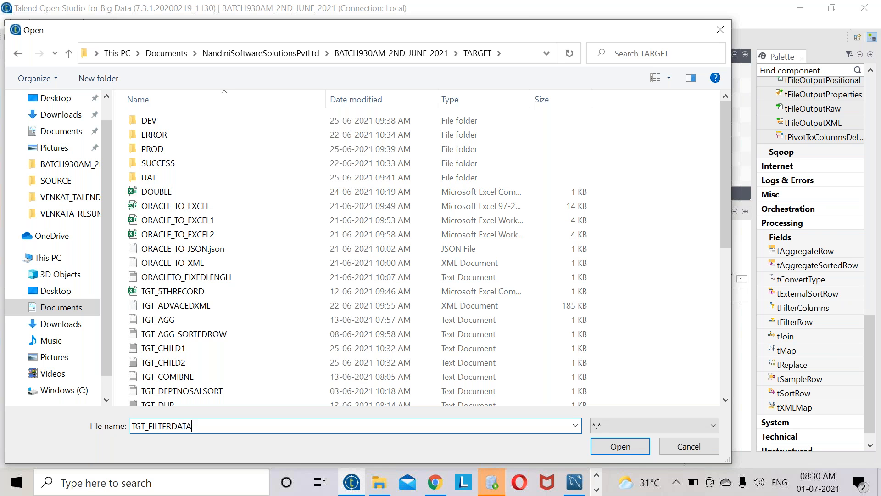
{"action": "type", "text": "txt"}
{"action": "key", "text": "Return"}
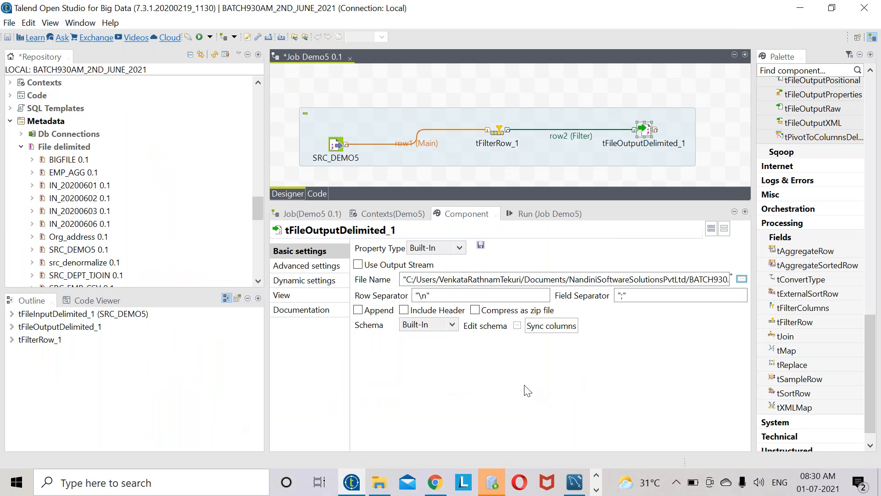
- Change the field separator to a comma and bring up SRC_DEMO5.txt in Notepad++
{"action": "left_click", "coordinate": [626, 297]}
{"action": "type", "text": ","}
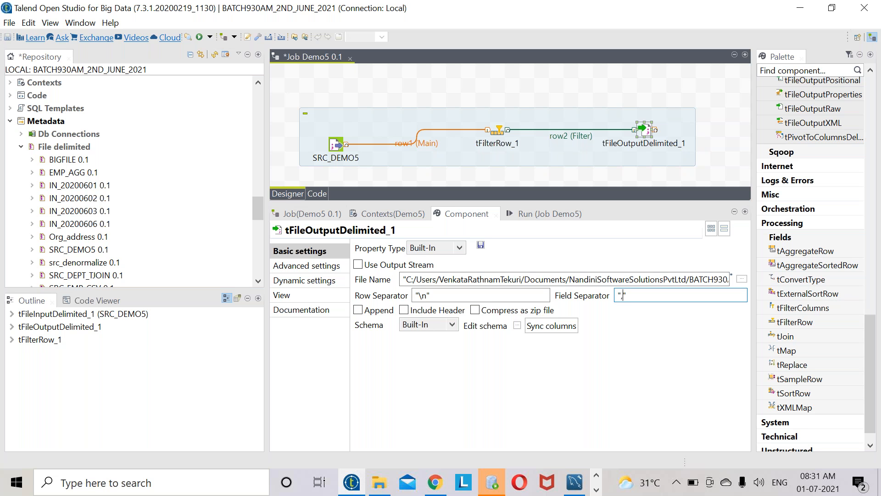
{"action": "left_click", "coordinate": [597, 489]}
{"action": "left_click", "coordinate": [423, 482]}
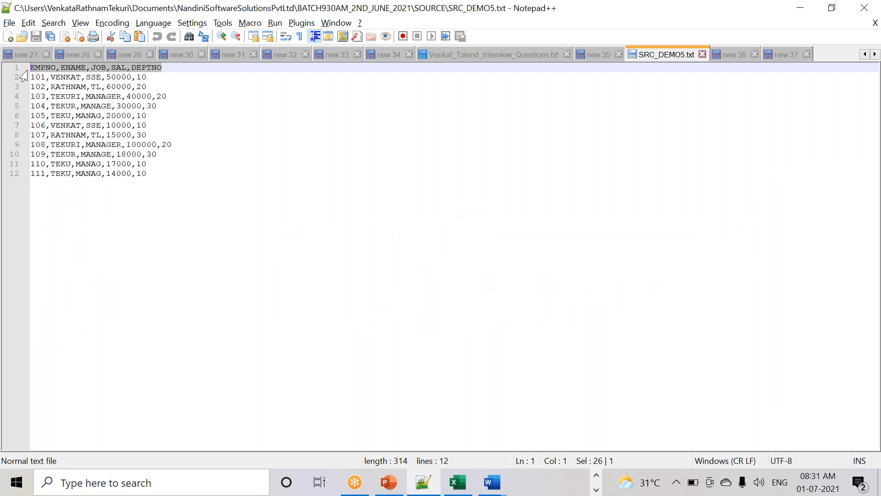
- Select SRC_DEMO5.txt's header line, then enable Include Header on tFileOutputDelimited_1 in Talend
{"action": "left_click", "coordinate": [37, 71]}
{"action": "left_click", "coordinate": [77, 69]}
{"action": "left_click_drag", "start_coordinate": [96, 69], "coordinate": [101, 69]}
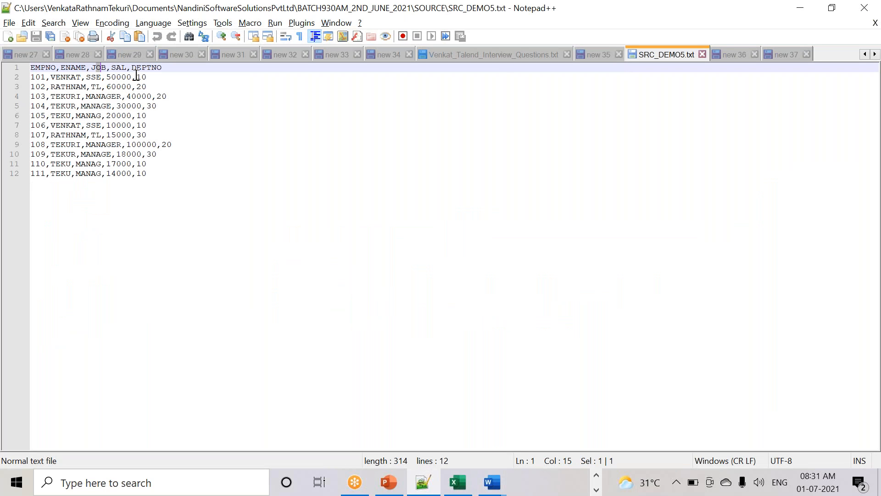
{"action": "left_click_drag", "start_coordinate": [198, 75], "coordinate": [7, 66]}
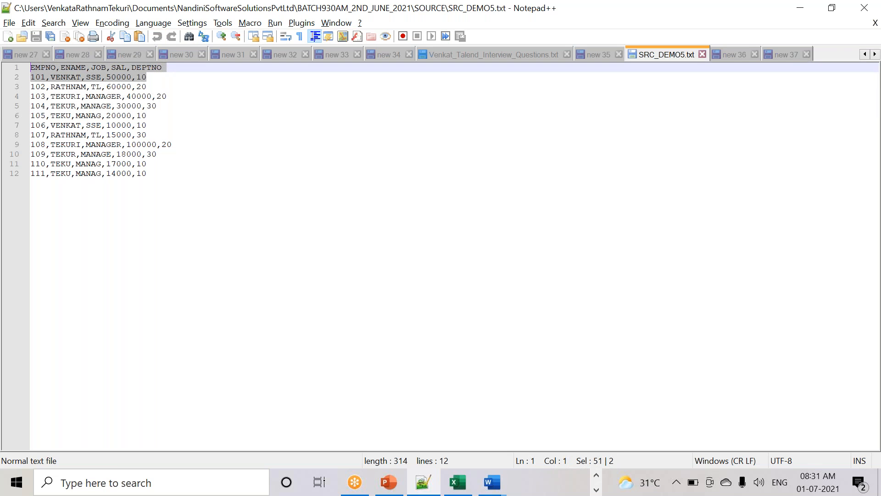
{"action": "left_click", "coordinate": [160, 77]}
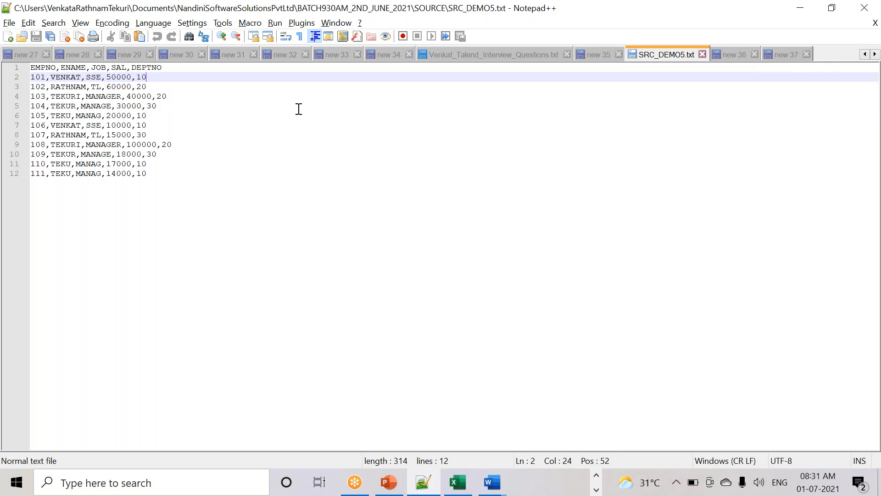
{"action": "left_click_drag", "start_coordinate": [174, 69], "coordinate": [7, 69]}
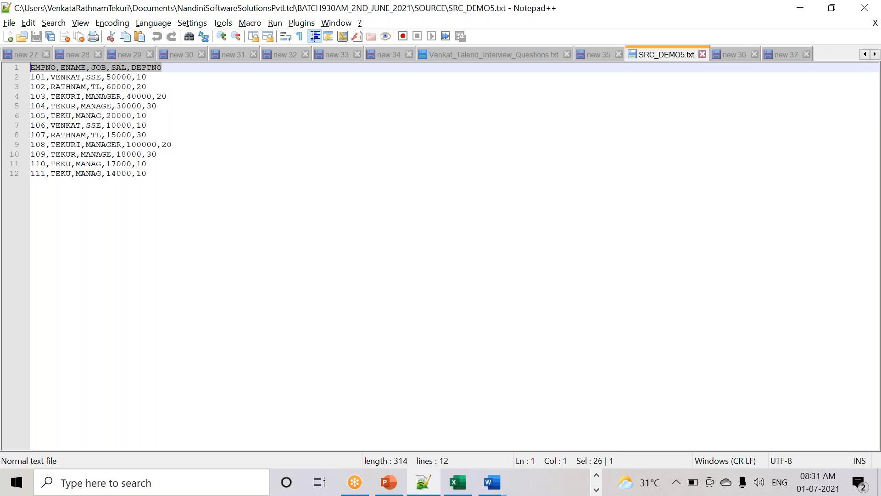
{"action": "key", "text": "alt+Tab"}
{"action": "left_click", "coordinate": [427, 312]}
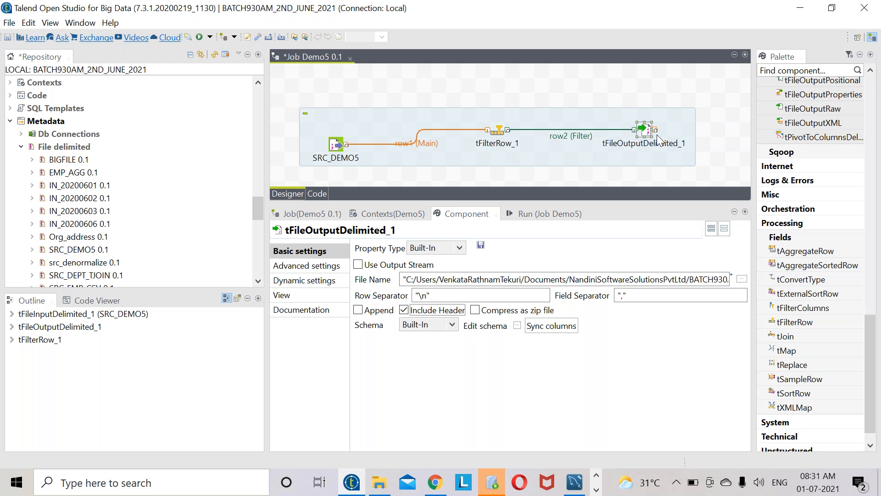
- Save and run Demo5, then check the console's exit code 0
{"action": "left_click", "coordinate": [9, 22]}
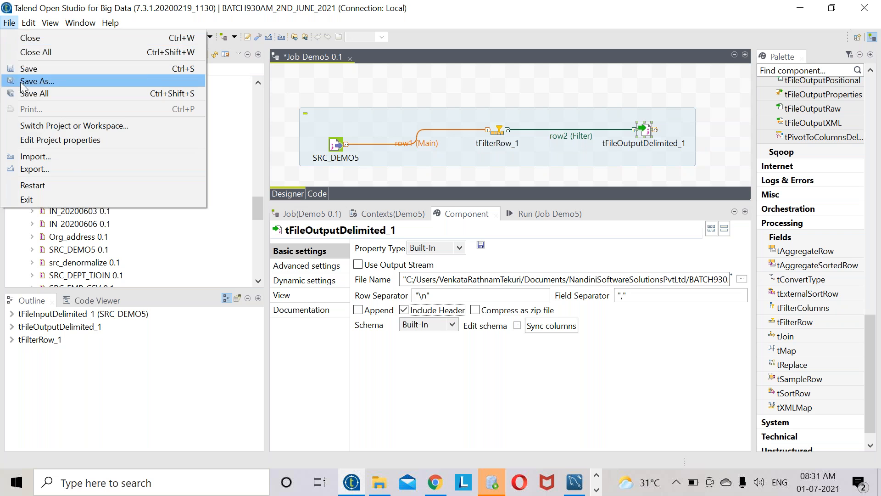
{"action": "left_click", "coordinate": [28, 68]}
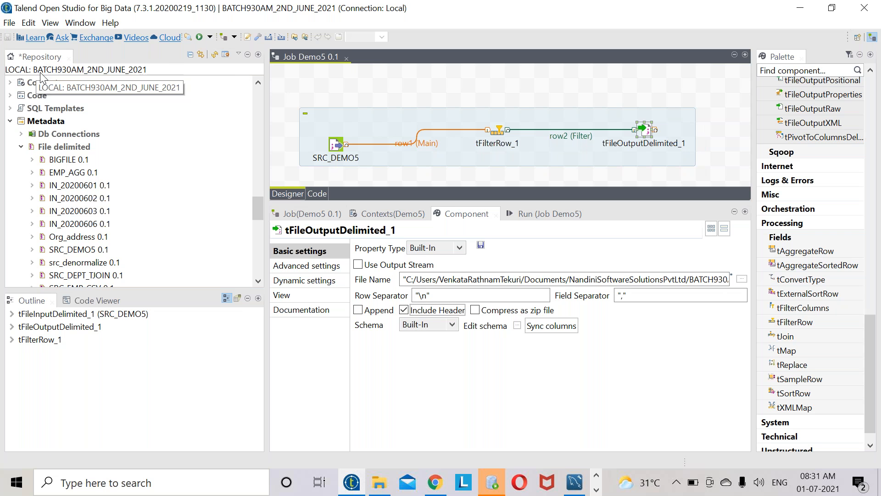
{"action": "left_click", "coordinate": [523, 214]}
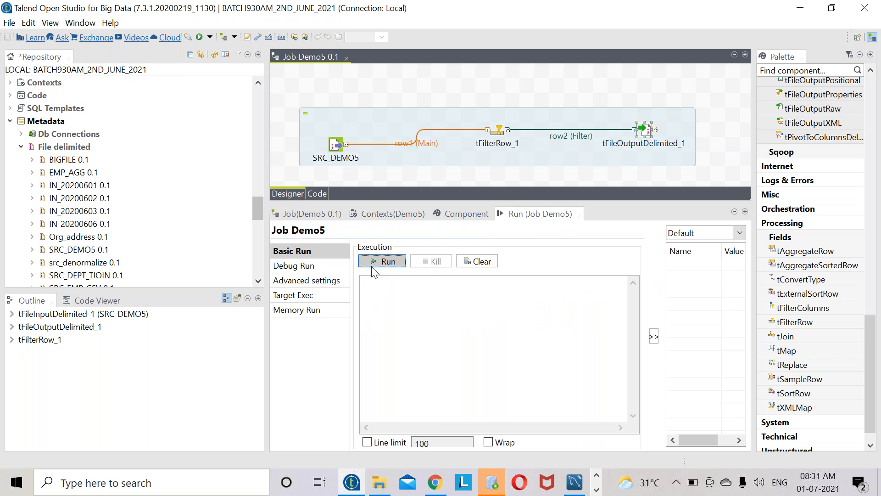
{"action": "left_click", "coordinate": [388, 261]}
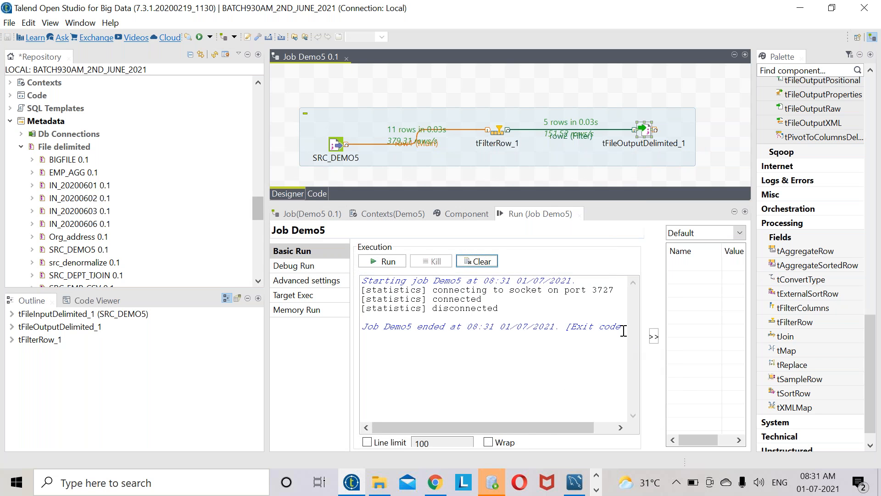
{"action": "left_click_drag", "start_coordinate": [623, 328], "coordinate": [559, 327]}
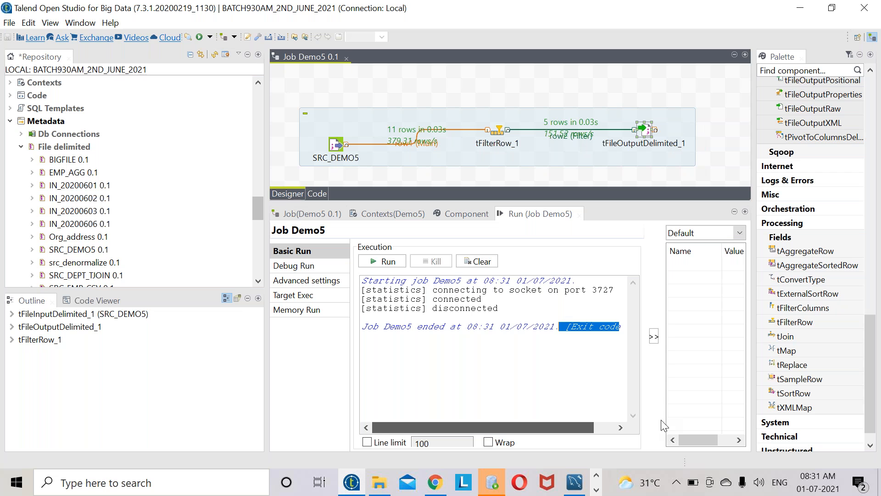
{"action": "left_click", "coordinate": [621, 427]}
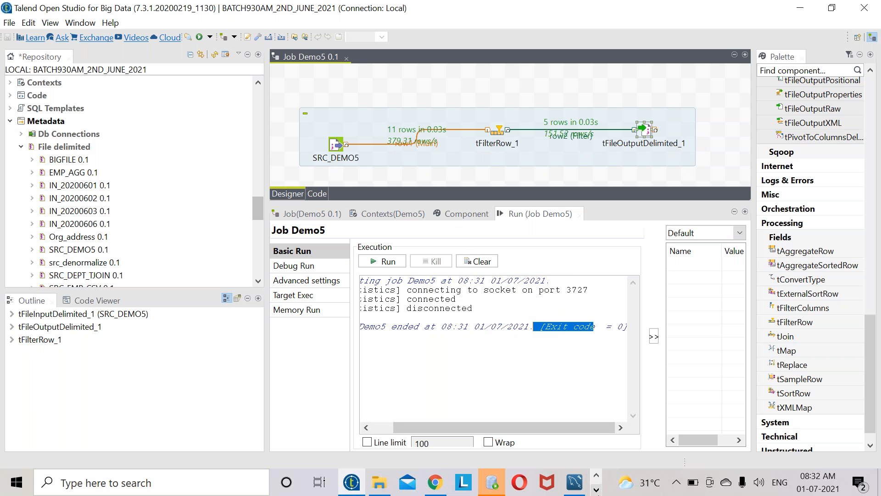
- Look over the SRC_DEMO5.txt source rows in Notepad++ and return to Talend
{"action": "left_click", "coordinate": [596, 490]}
{"action": "left_click", "coordinate": [423, 482]}
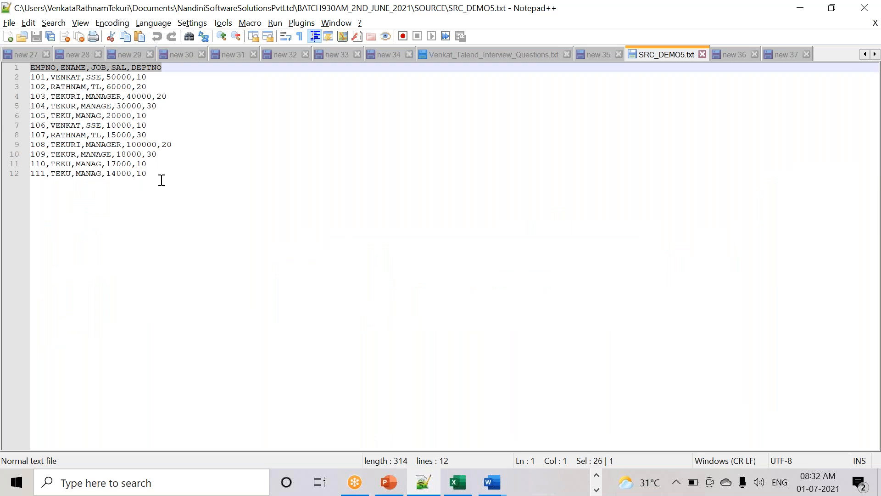
{"action": "left_click_drag", "start_coordinate": [158, 175], "coordinate": [7, 85]}
{"action": "double_click", "coordinate": [38, 67]}
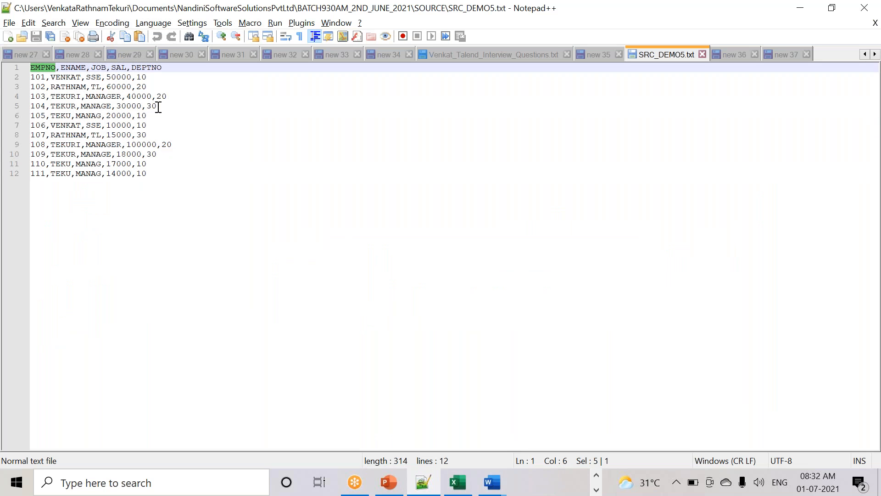
{"action": "key", "text": "alt+Tab"}
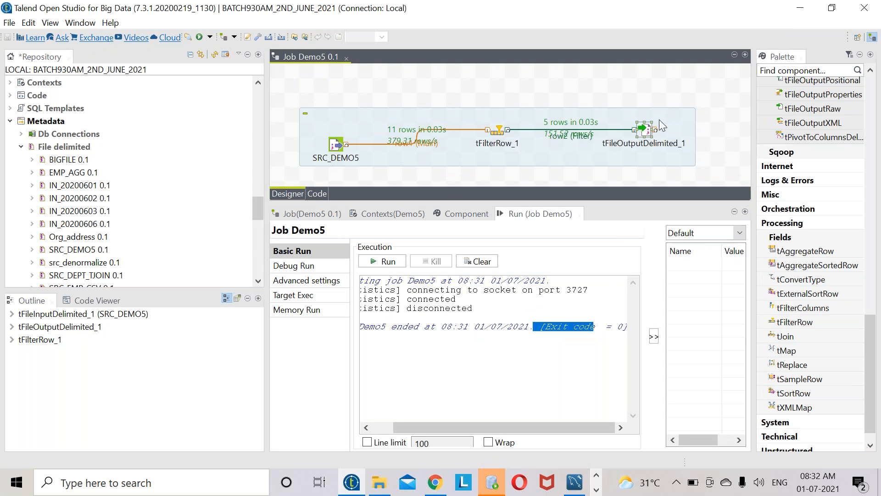
- Drag tFileOutputDelimited_1 toward the top right of the canvas, above the filter's row
{"action": "left_click_drag", "start_coordinate": [645, 129], "coordinate": [674, 115]}
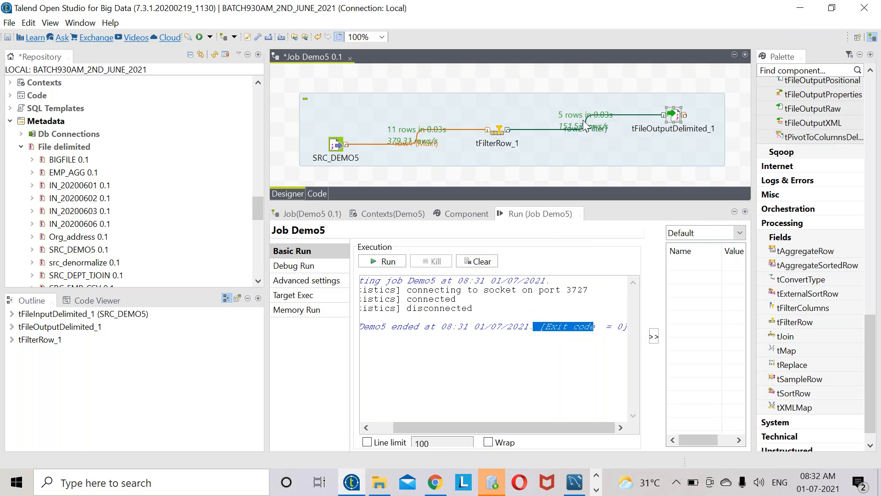
{"action": "left_click", "coordinate": [342, 148]}
{"action": "left_click", "coordinate": [675, 116]}
{"action": "left_click", "coordinate": [498, 130]}
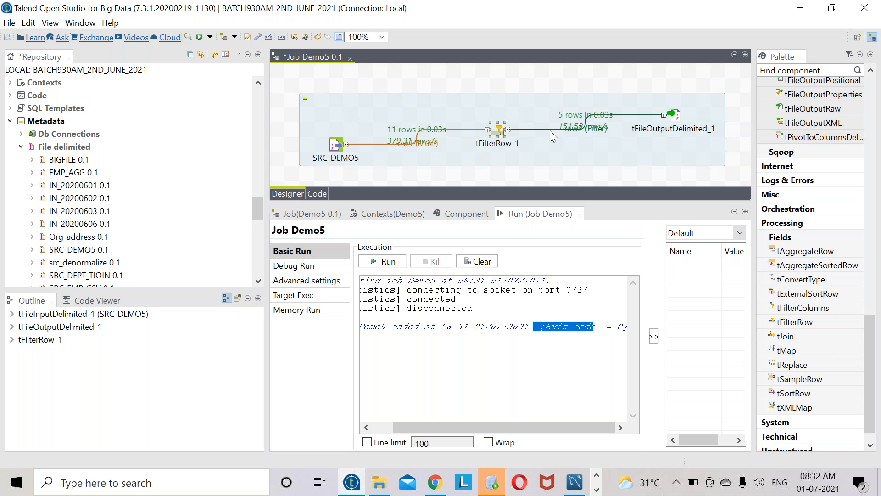
{"action": "left_click_drag", "start_coordinate": [677, 116], "coordinate": [692, 86]}
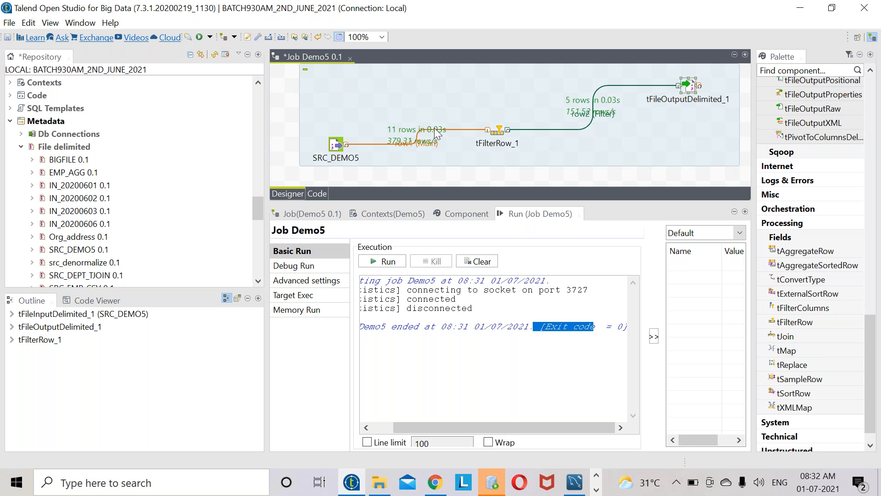
{"action": "left_click", "coordinate": [502, 132]}
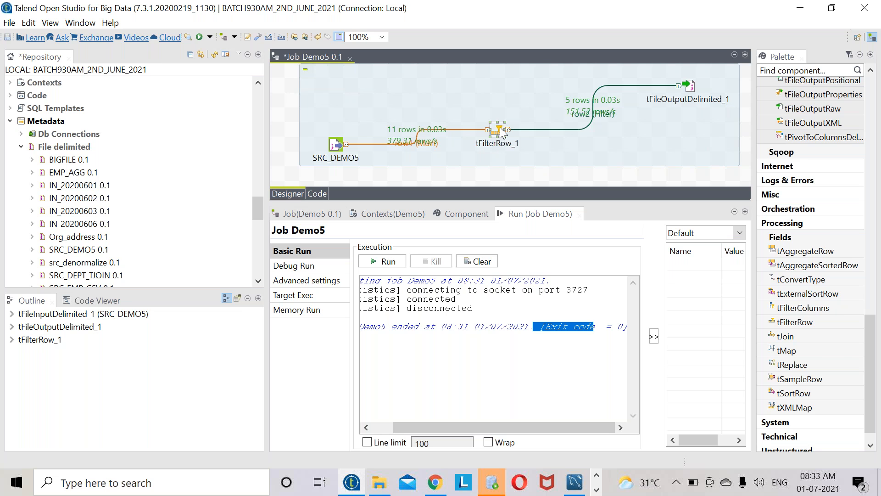
{"action": "left_click", "coordinate": [690, 145]}
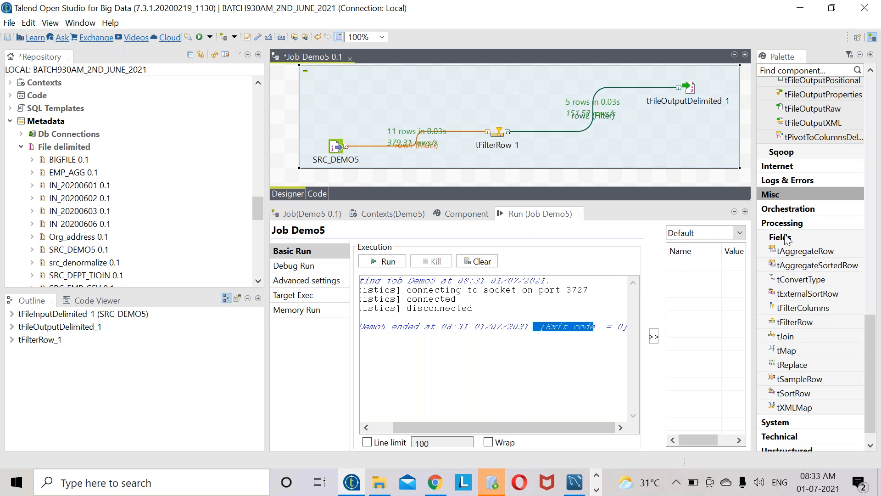
- Drop and delete a stray tFileOutputDelimited, then open SRC_DEMO5's settings (DELIM:SRC_DEMO5, Header 1)
{"action": "scroll", "coordinate": [779, 291], "scroll_direction": "down", "scroll_amount": 1}
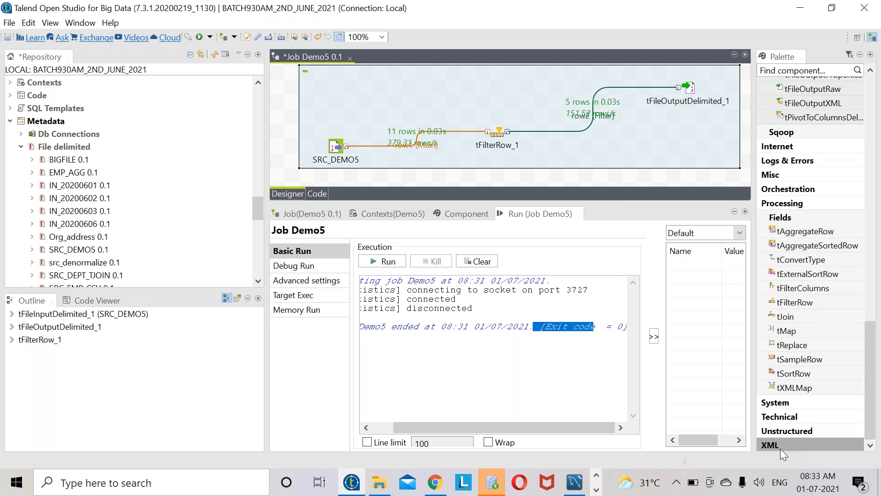
{"action": "scroll", "coordinate": [795, 178], "scroll_direction": "up", "scroll_amount": 10}
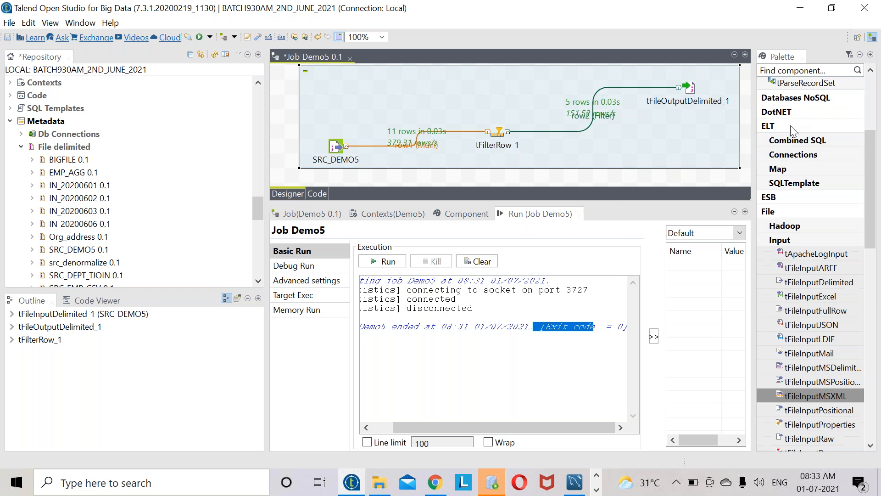
{"action": "scroll", "coordinate": [798, 174], "scroll_direction": "down", "scroll_amount": 8}
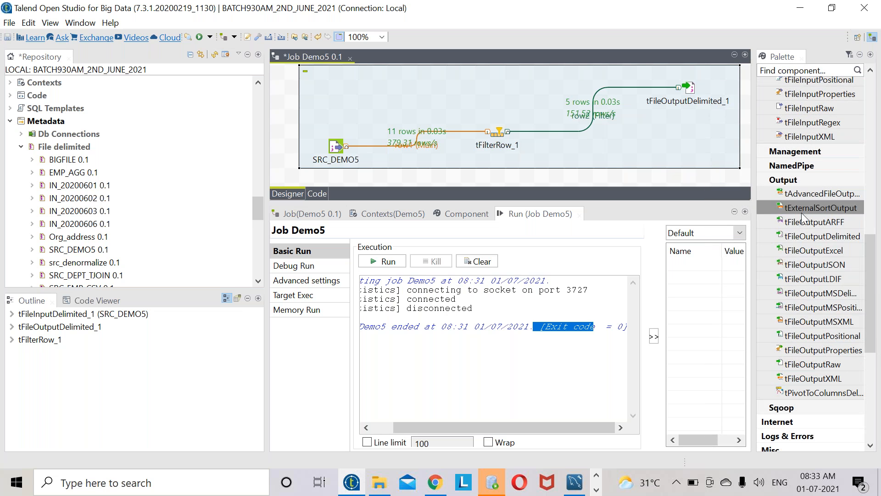
{"action": "left_click_drag", "start_coordinate": [834, 239], "coordinate": [659, 146]}
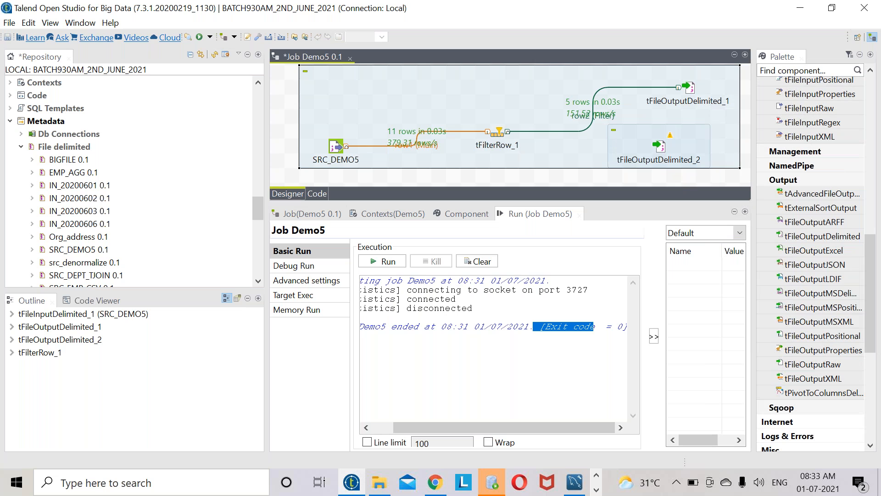
{"action": "key", "text": "Delete"}
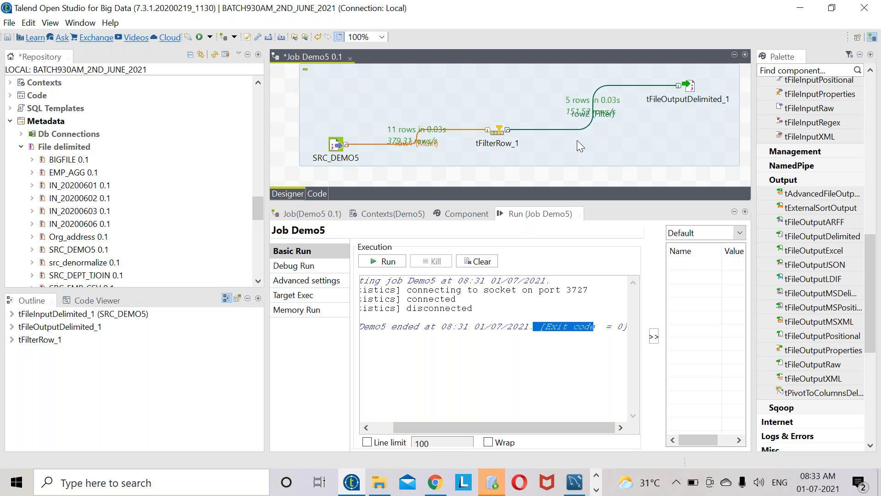
{"action": "double_click", "coordinate": [338, 143]}
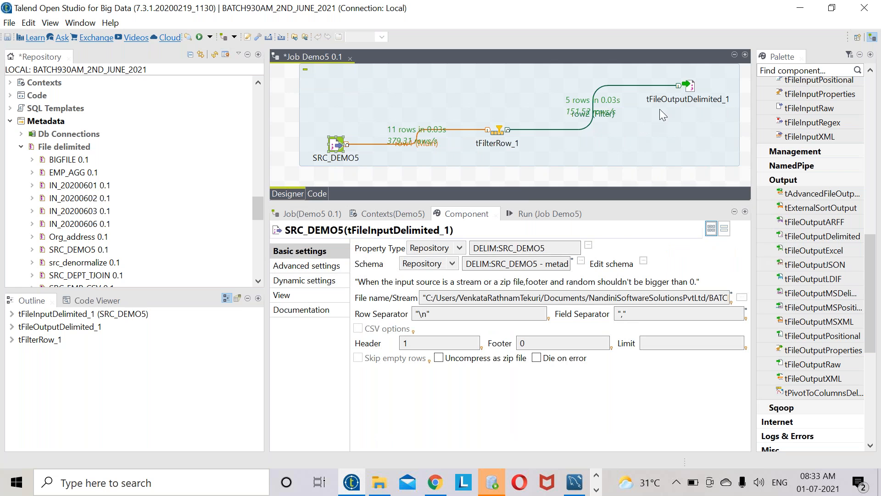
- Review the tFileOutputDelimited_1 and SRC_DEMO5 settings on the canvas
{"action": "left_click", "coordinate": [693, 82]}
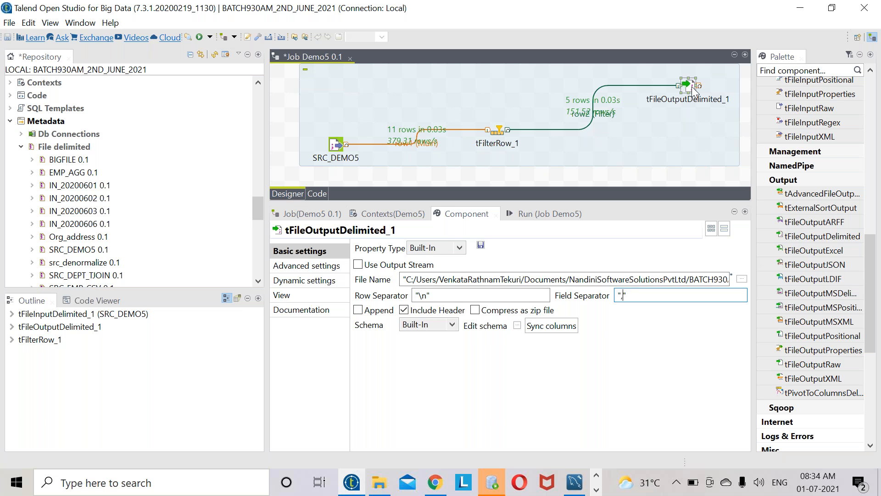
{"action": "left_click", "coordinate": [334, 146]}
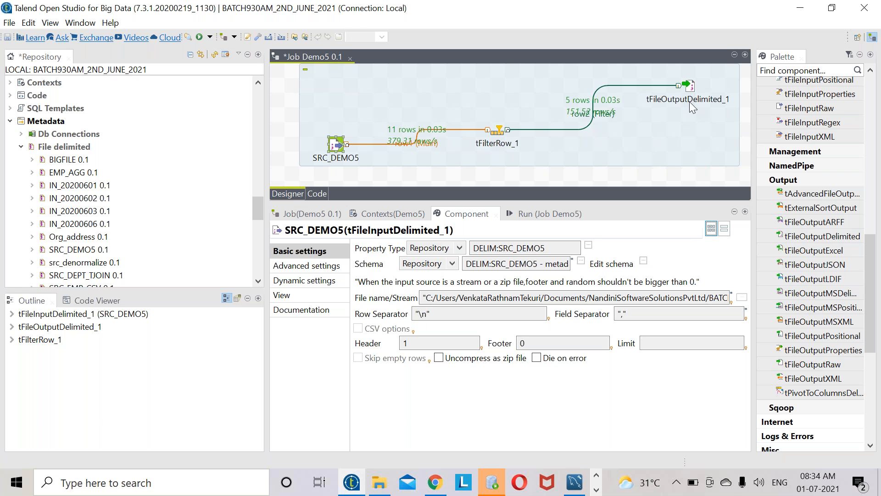
{"action": "left_click", "coordinate": [673, 155]}
{"action": "left_click", "coordinate": [813, 279]}
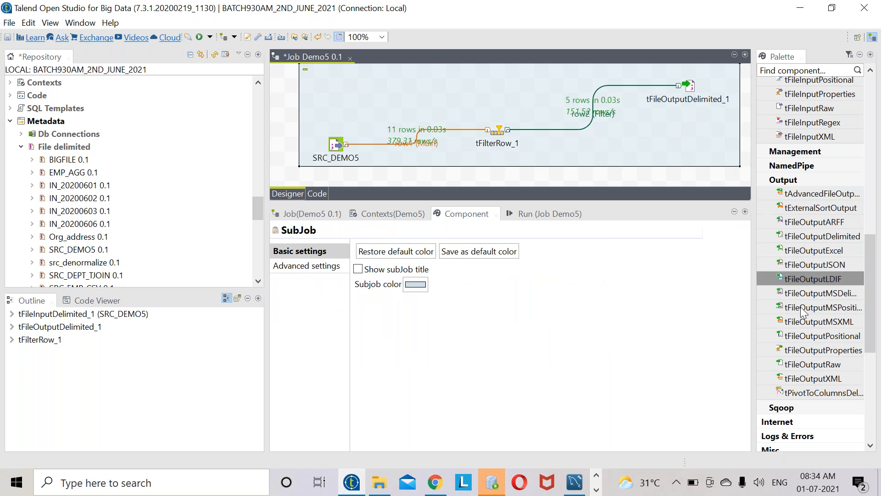
{"action": "left_click", "coordinate": [656, 142]}
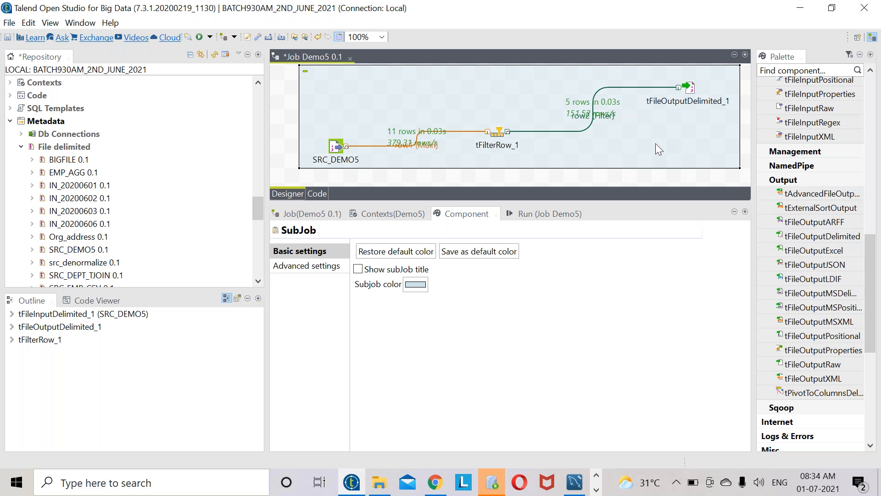
- Add a tFileOutputDelimited_2 component to the canvas by typing its name
{"action": "type", "text": "t"}
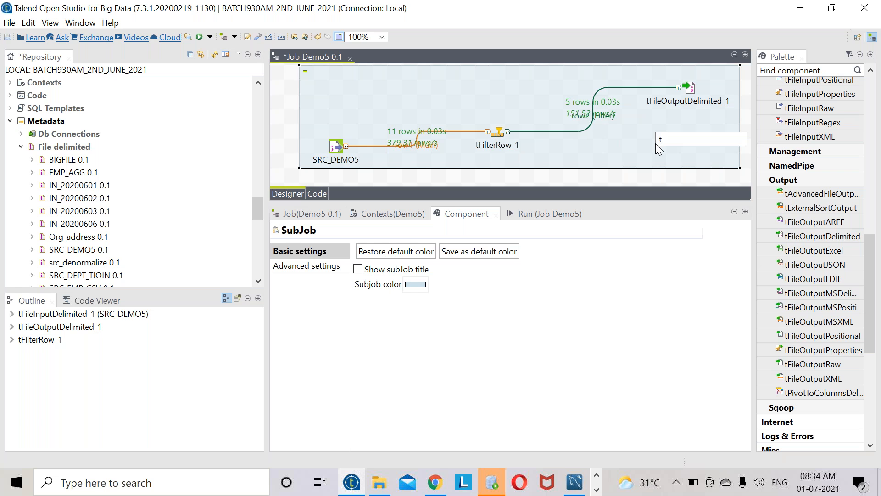
{"action": "type", "text": "file"}
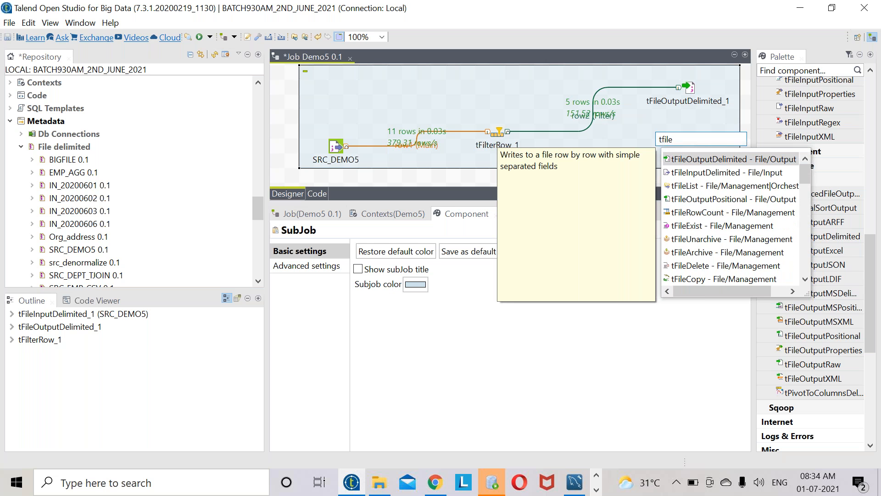
{"action": "type", "text": "ou"}
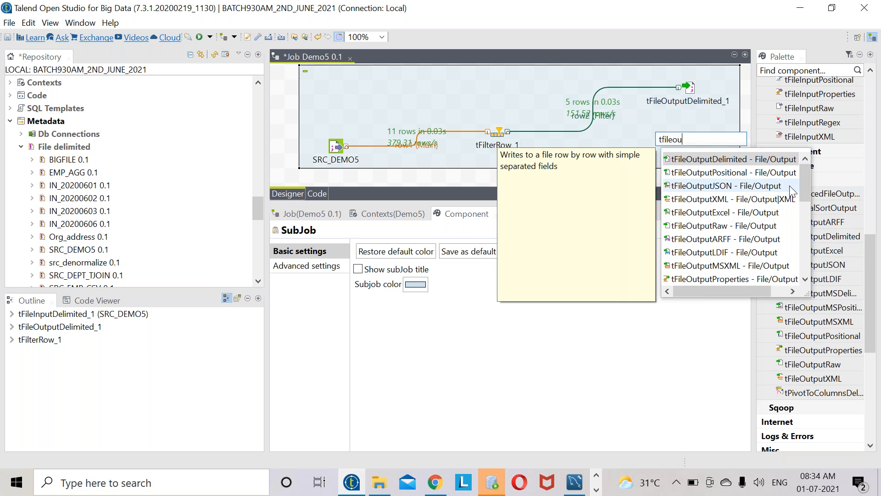
{"action": "mouse_move", "coordinate": [806, 173]}
{"action": "left_mouse_down"}
{"action": "mouse_move", "coordinate": [807, 243]}
{"action": "mouse_move", "coordinate": [805, 156]}
{"action": "left_mouse_up"}
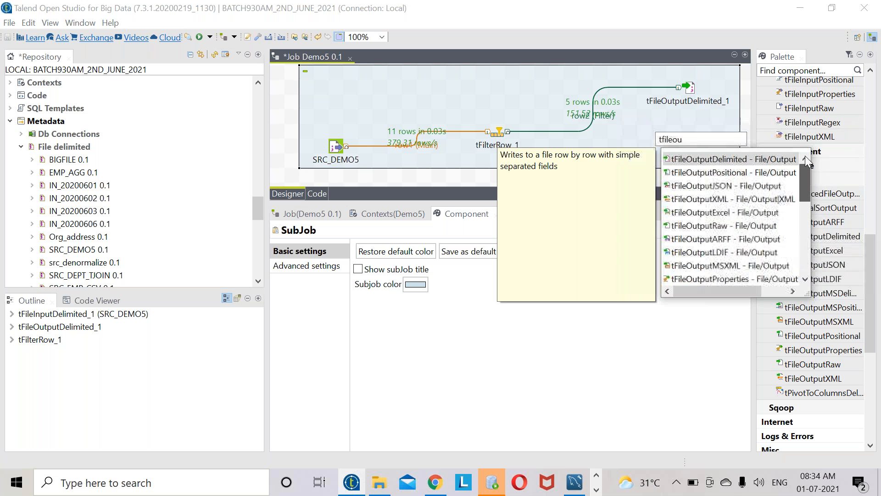
{"action": "double_click", "coordinate": [677, 159]}
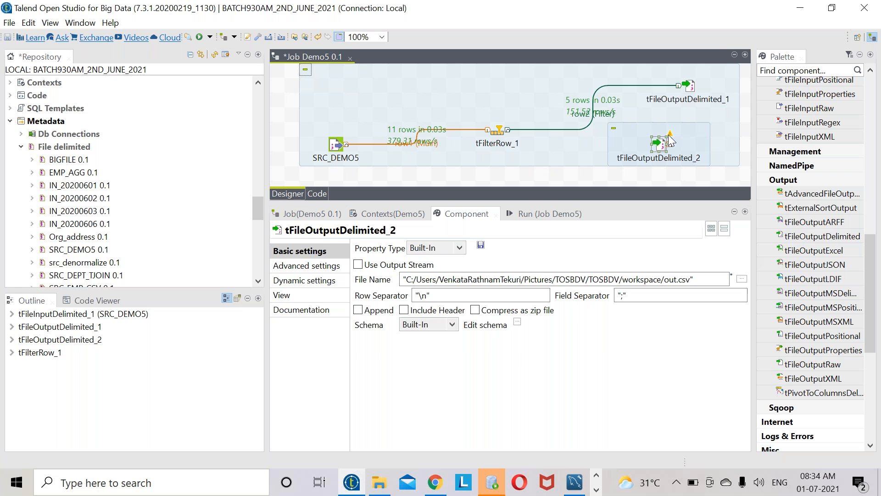
{"action": "key", "text": "Delete"}
{"action": "left_click", "coordinate": [663, 143]}
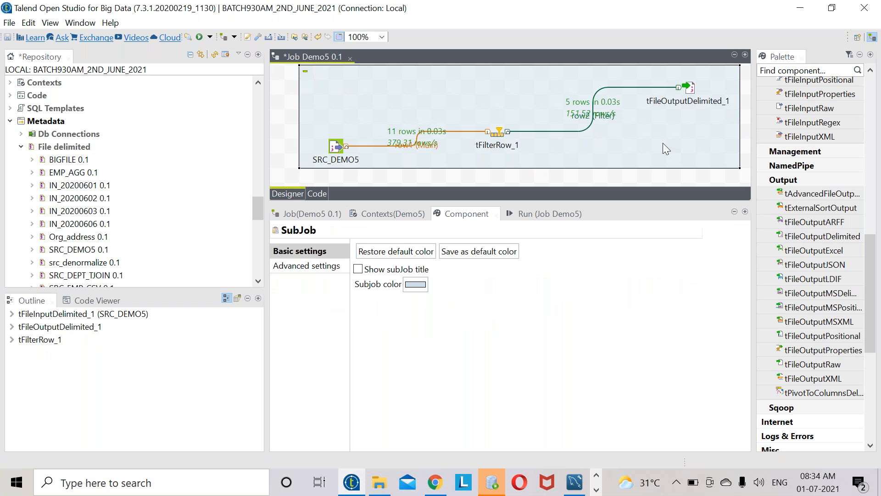
{"action": "type", "text": "tf"}
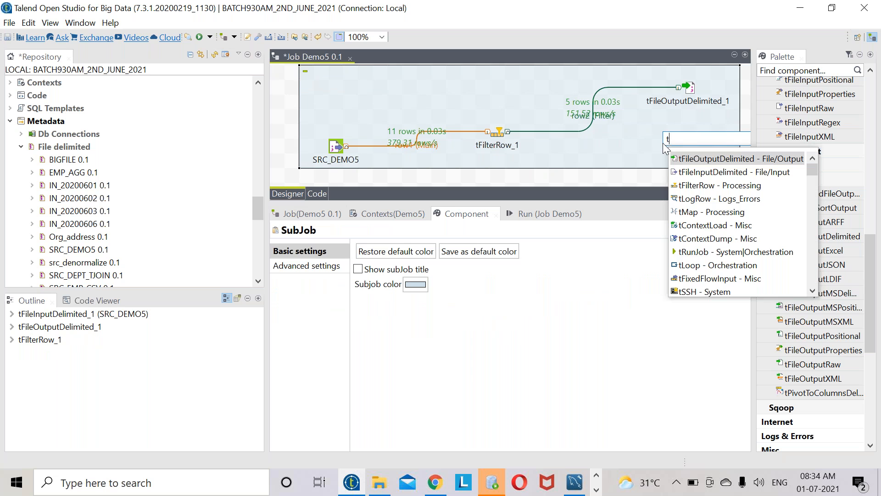
{"action": "type", "text": "eeo"}
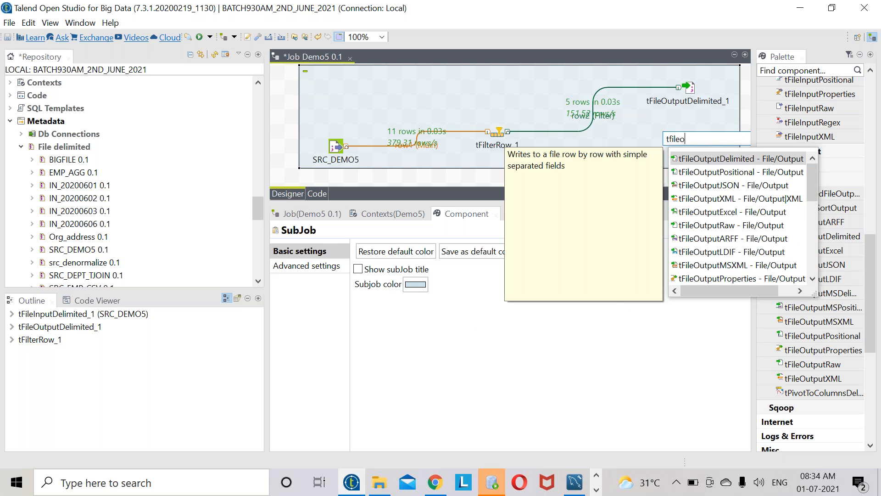
{"action": "double_click", "coordinate": [739, 160]}
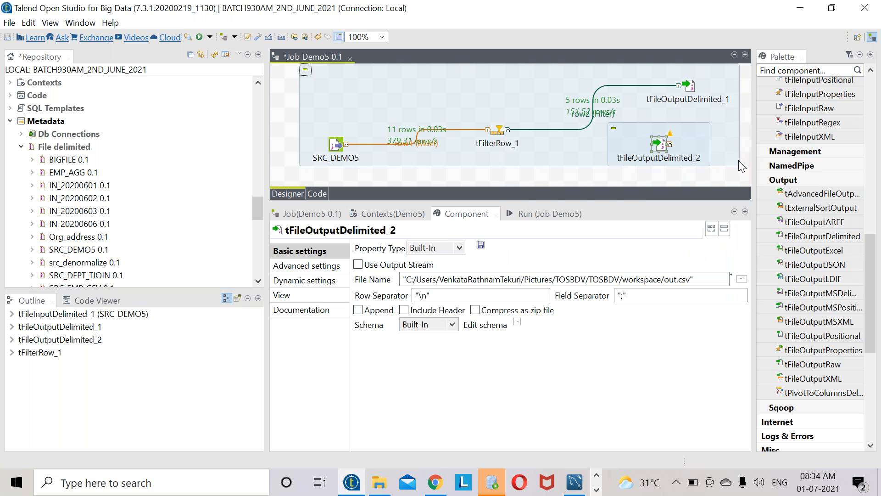
- Connect tFilterRow_1's Reject row to tFileOutputDelimited_2
{"action": "right_click", "coordinate": [502, 130]}
{"action": "mouse_move", "coordinate": [569, 144]}
{"action": "left_click", "coordinate": [656, 138]}
{"action": "left_click", "coordinate": [660, 145]}
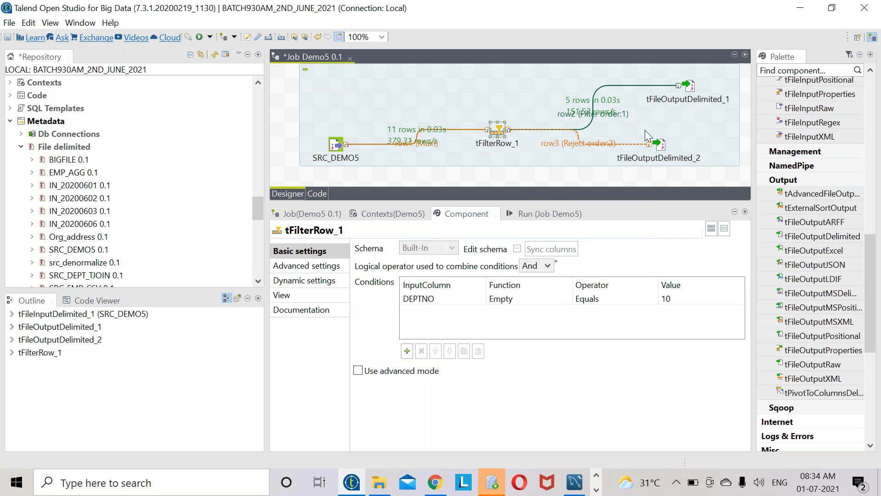
- Move tFileOutputDelimited_2 right so it sits under tFileOutputDelimited_1
{"action": "left_click", "coordinate": [676, 87]}
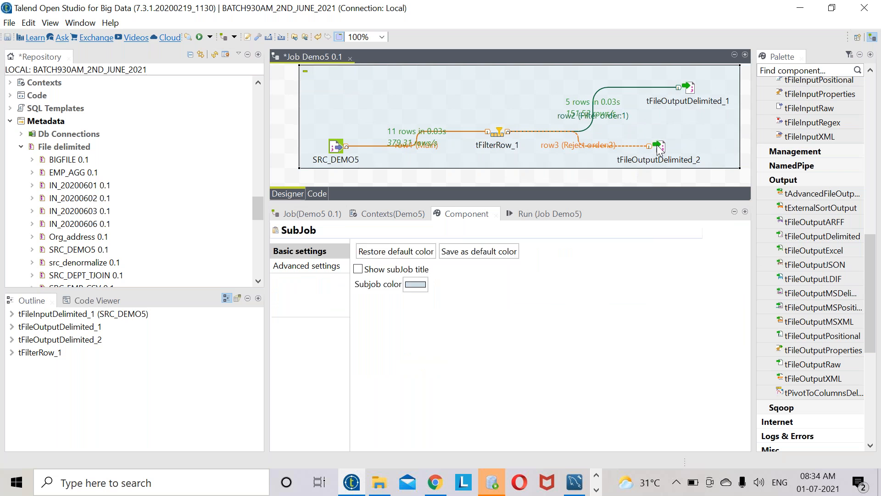
{"action": "left_click", "coordinate": [657, 146]}
{"action": "left_click", "coordinate": [687, 86]}
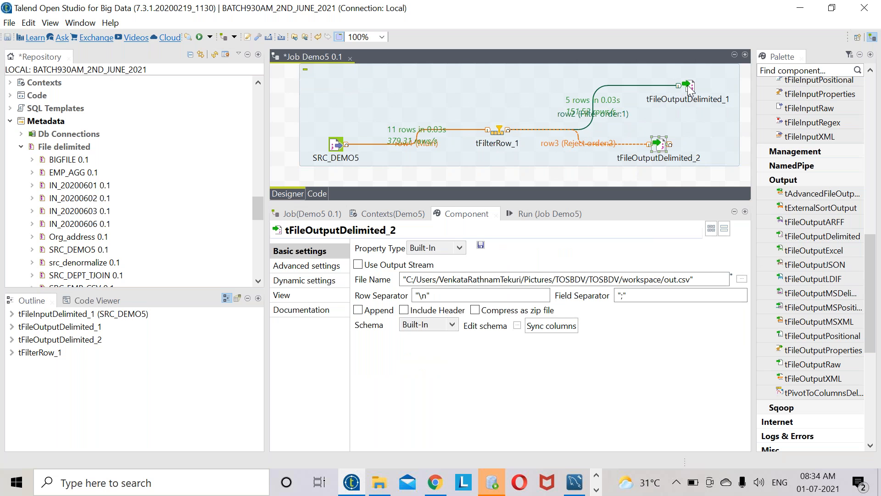
{"action": "left_click_drag", "start_coordinate": [663, 154], "coordinate": [689, 154]}
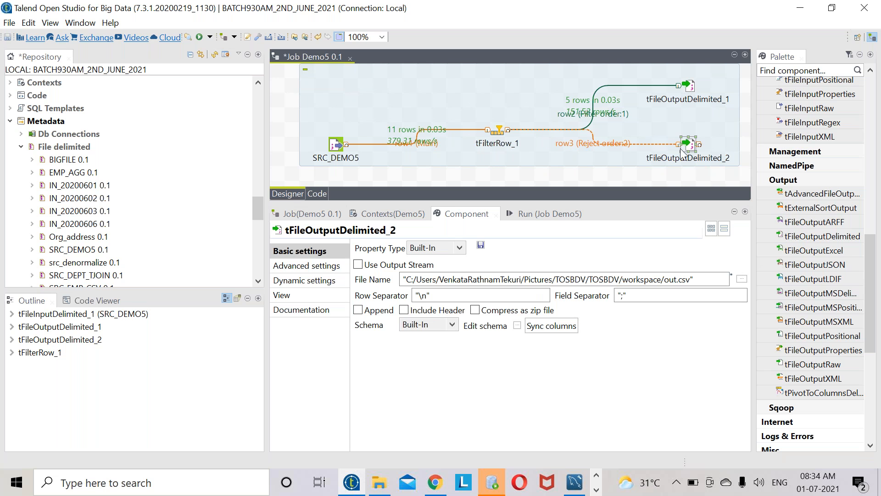
{"action": "double_click", "coordinate": [691, 144]}
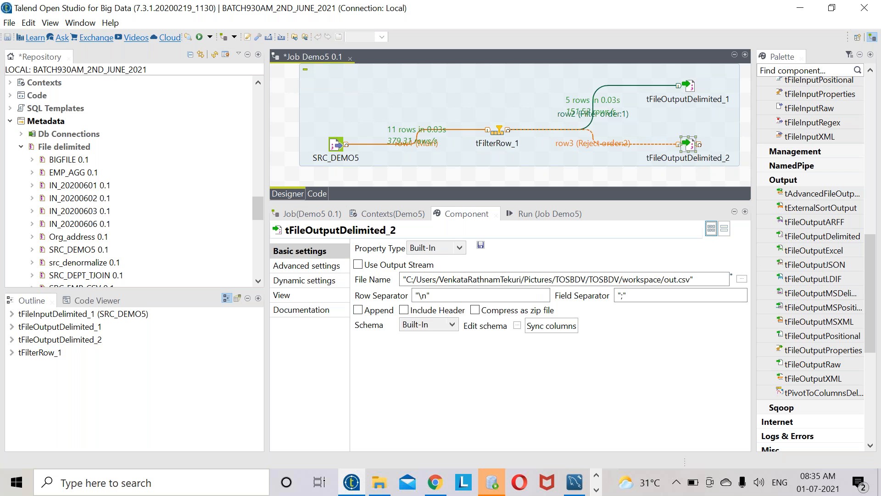
- Browse to Documents > ... > REJECTED_DATA and name tFileOutputDelimited_2's file FILTEREDREJECTEDDATA.txt
{"action": "left_click", "coordinate": [743, 279]}
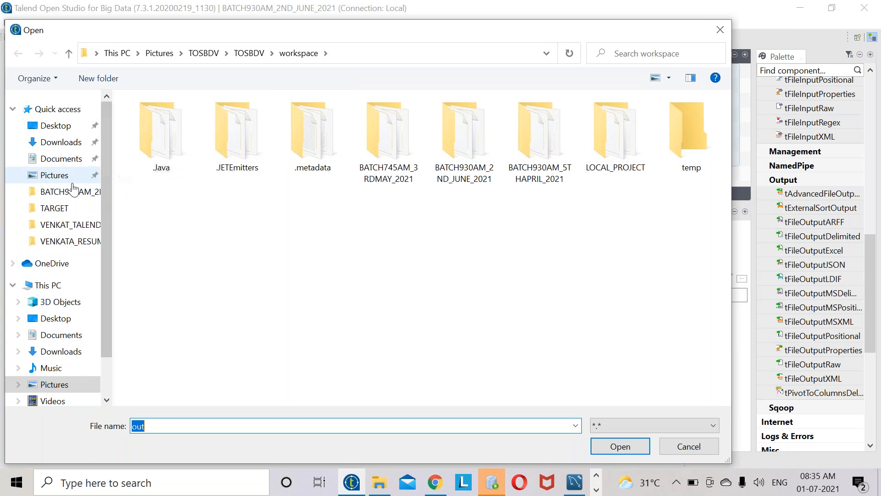
{"action": "left_click", "coordinate": [63, 160]}
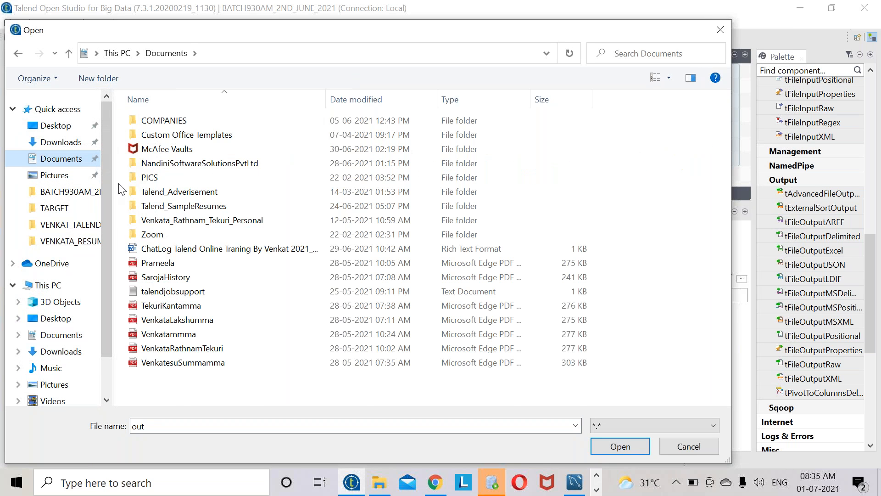
{"action": "double_click", "coordinate": [214, 164]}
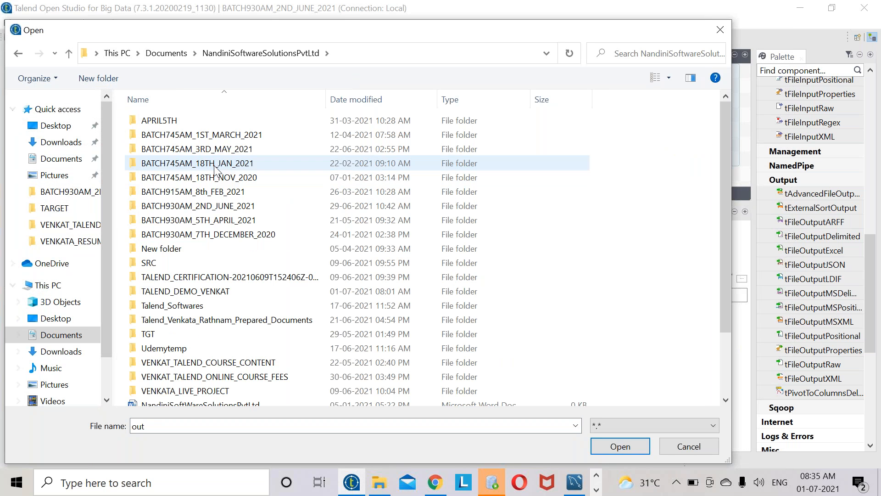
{"action": "double_click", "coordinate": [211, 205]}
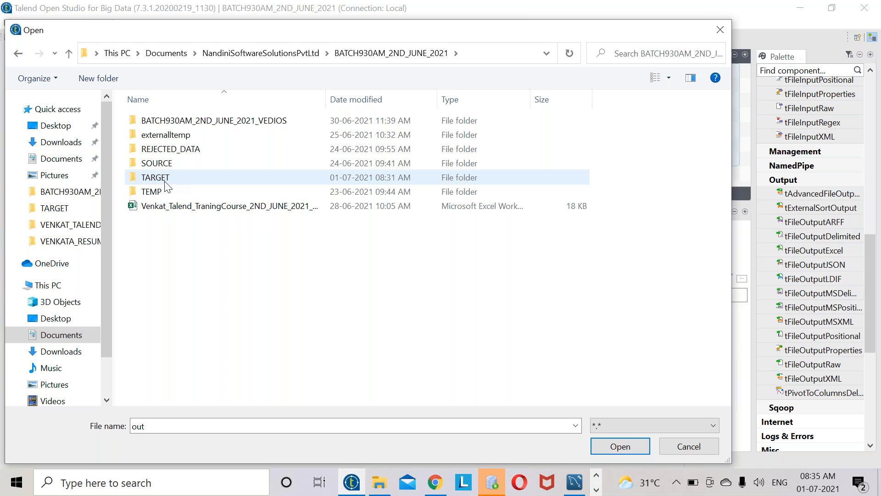
{"action": "double_click", "coordinate": [175, 151]}
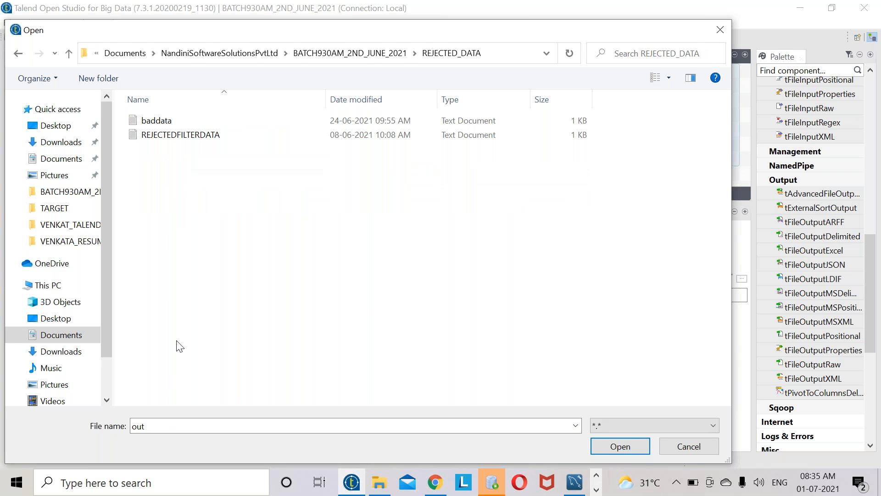
{"action": "double_click", "coordinate": [151, 426]}
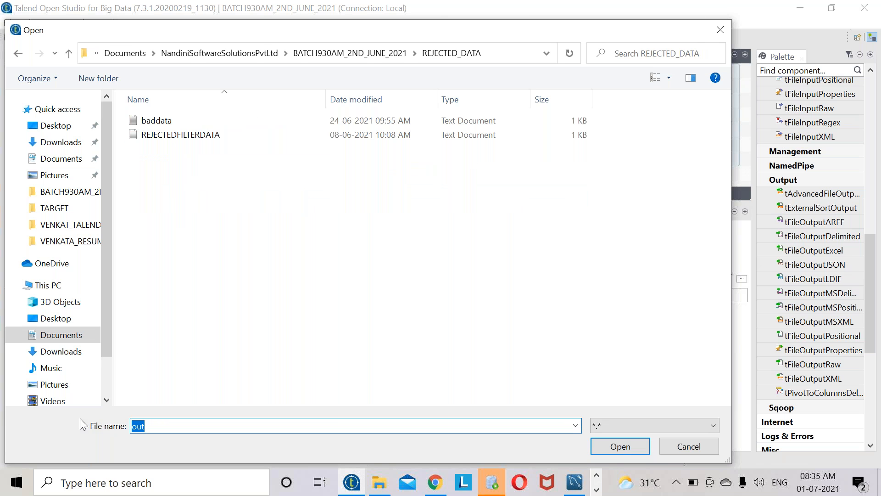
{"action": "type", "text": "FILTEREDREJECTEDDATA.txt"}
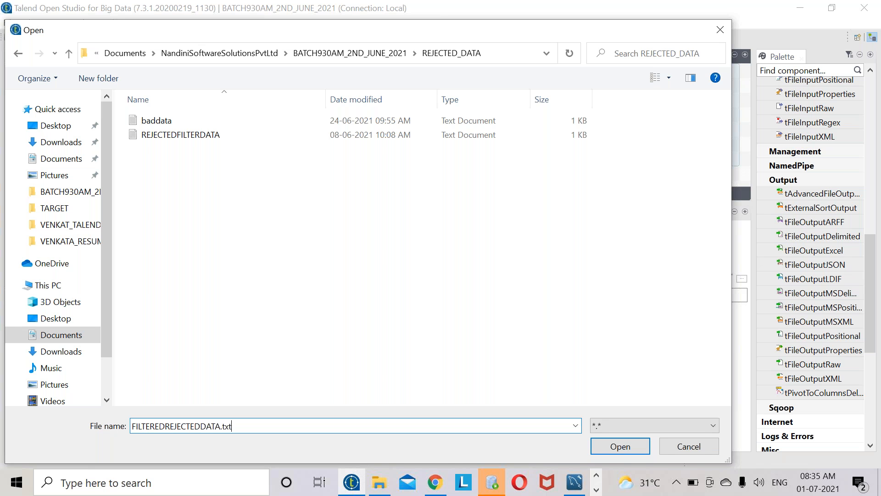
{"action": "key", "text": "Return"}
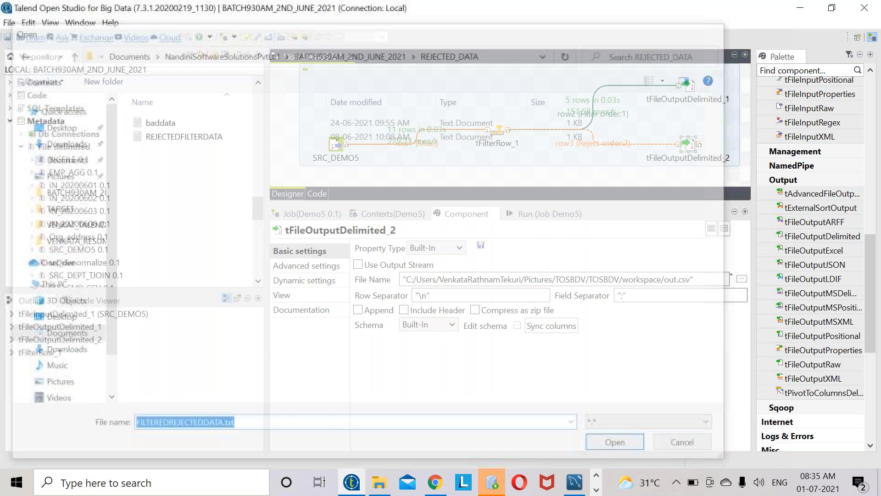
- Give the reject file a comma separator with Include Header, and clear the run log
{"action": "left_click", "coordinate": [626, 299]}
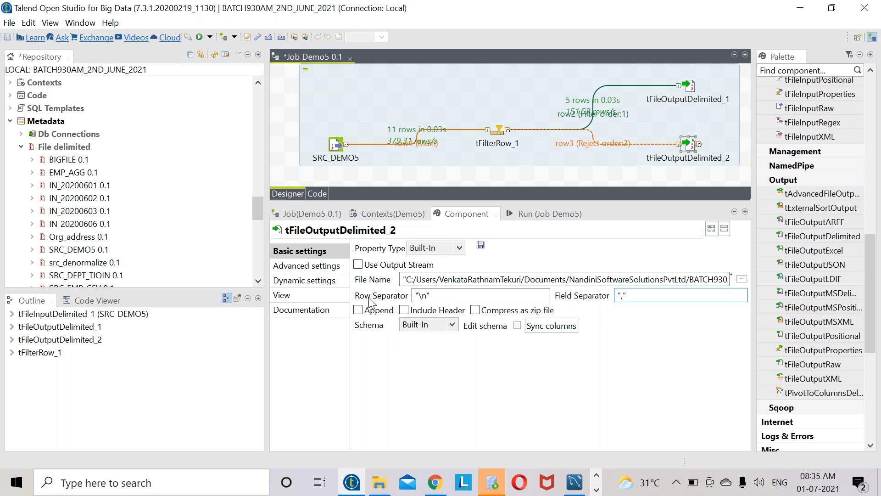
{"action": "left_click", "coordinate": [414, 311]}
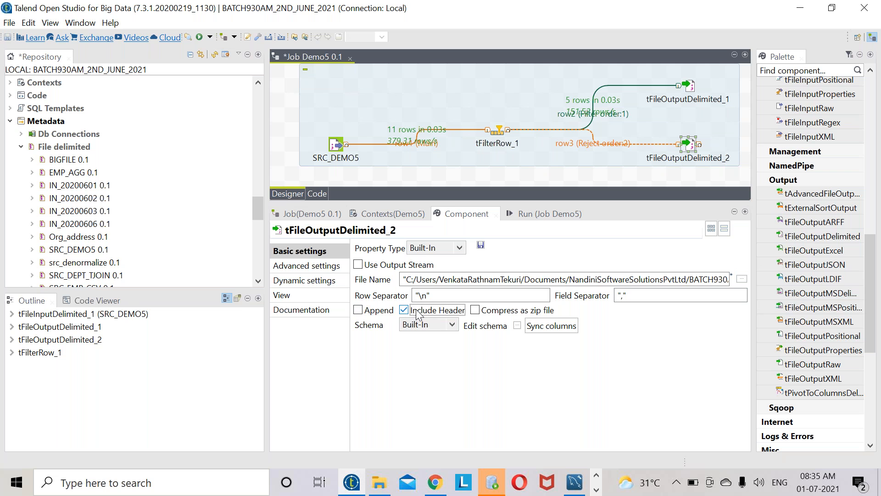
{"action": "left_click", "coordinate": [549, 209]}
{"action": "left_click", "coordinate": [477, 261]}
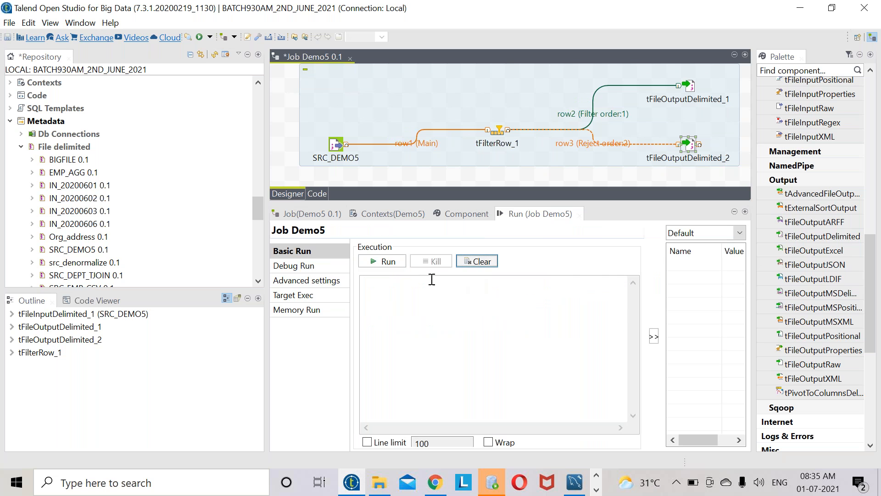
- Run Demo5 again and select the console's error output
{"action": "right_click", "coordinate": [506, 133]}
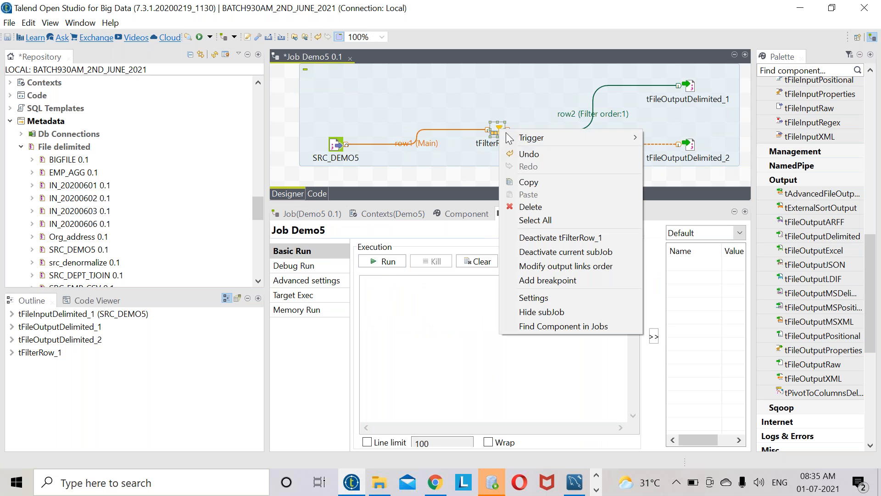
{"action": "left_click", "coordinate": [666, 109]}
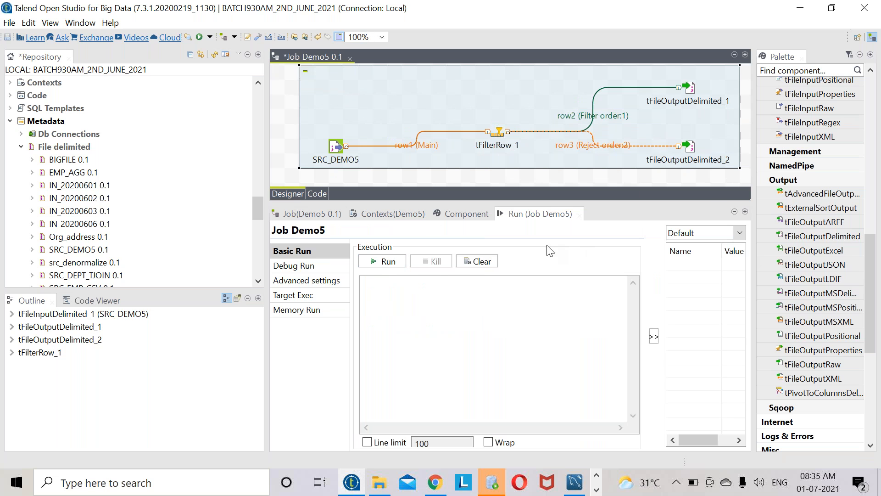
{"action": "left_click", "coordinate": [380, 262]}
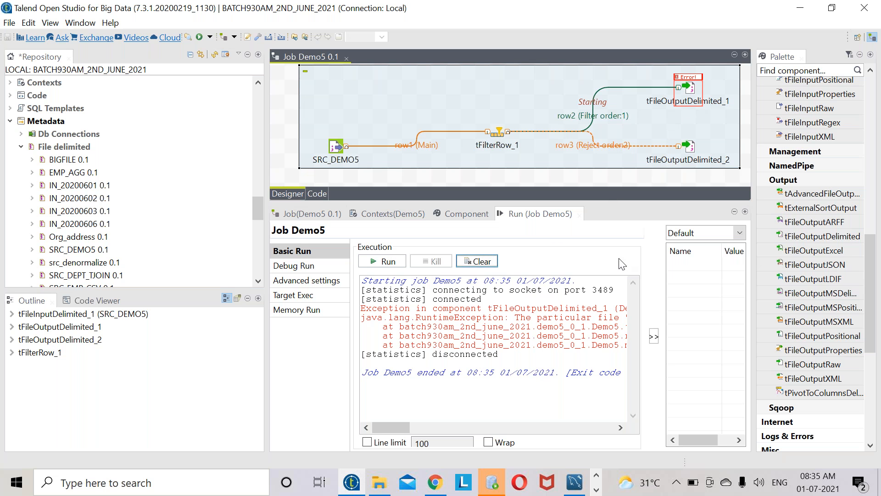
{"action": "left_click_drag", "start_coordinate": [551, 415], "coordinate": [228, 244]}
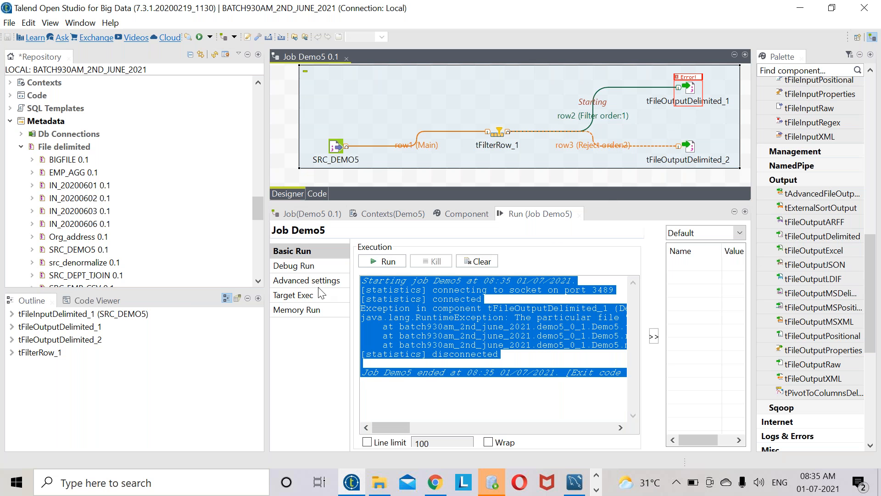
{"action": "left_click", "coordinate": [596, 489]}
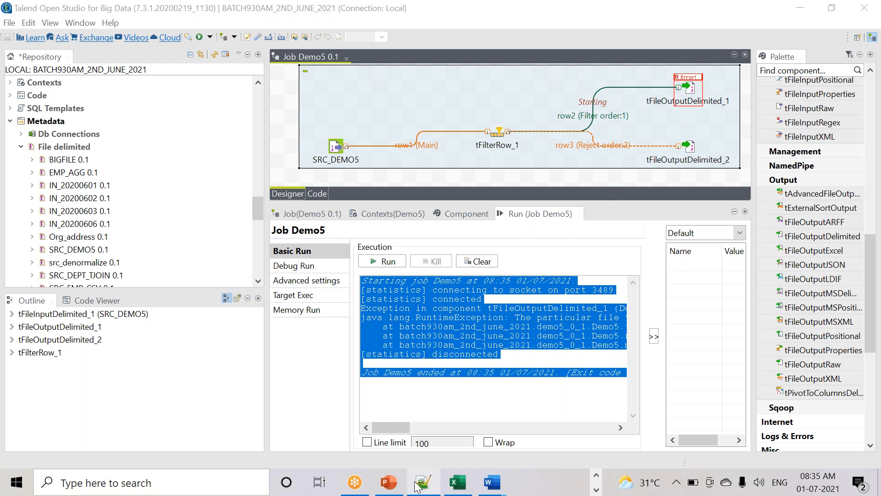
- Paste the run log into a new Notepad++ tab, read the TGT_FILTERDATA.txt already-exists error, return to Talend
{"action": "left_click", "coordinate": [418, 485]}
{"action": "key", "text": "ctrl+n"}
{"action": "key", "text": "ctrl+v"}
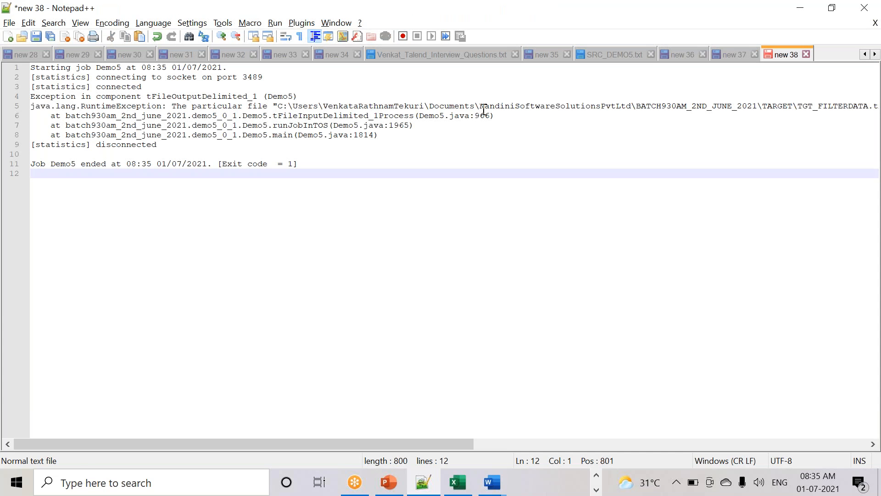
{"action": "left_click_drag", "start_coordinate": [472, 450], "coordinate": [259, 110]}
{"action": "left_click", "coordinate": [642, 106]}
{"action": "left_click", "coordinate": [690, 145]}
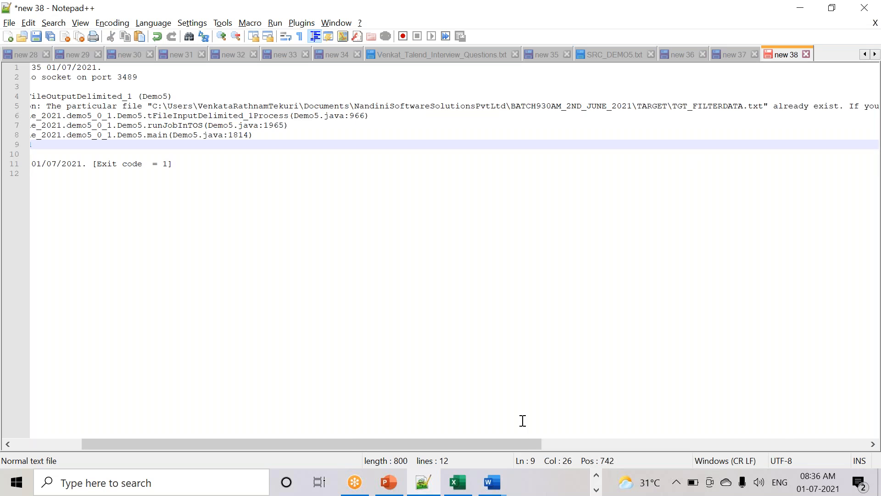
{"action": "left_click_drag", "start_coordinate": [481, 448], "coordinate": [709, 444]}
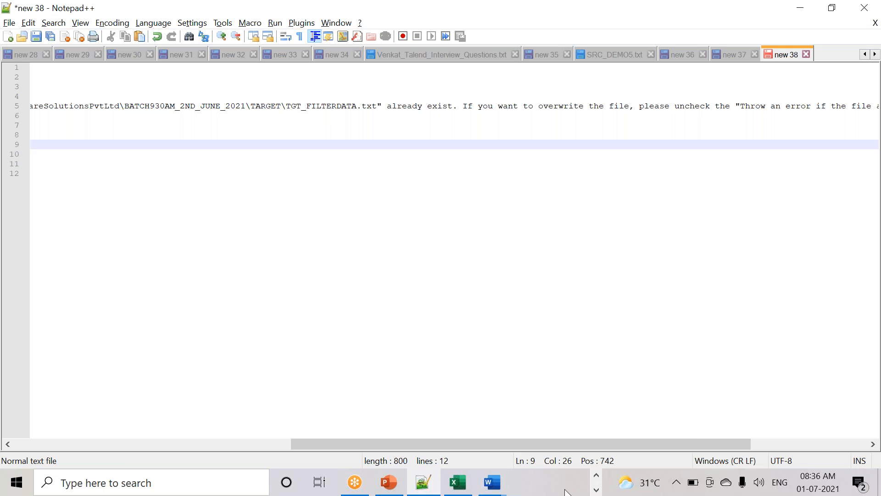
{"action": "left_click", "coordinate": [596, 476]}
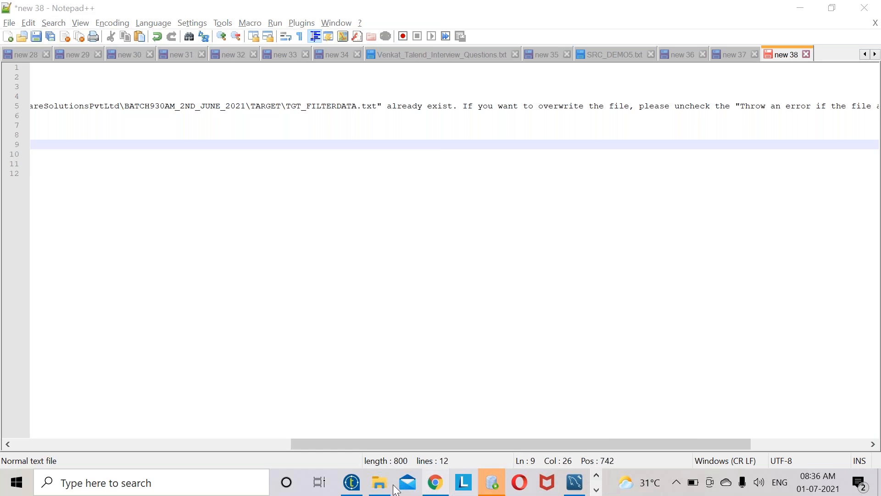
{"action": "left_click", "coordinate": [352, 482]}
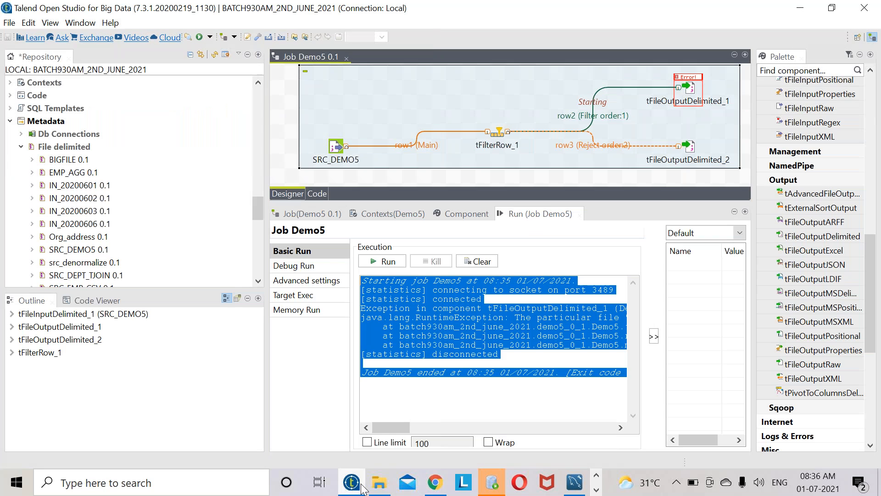
- Uncheck 'Throw an error if the file already exist' in both tFileOutputDelimited_1 and tFileOutputDelimited_2 advanced settings
{"action": "double_click", "coordinate": [688, 88]}
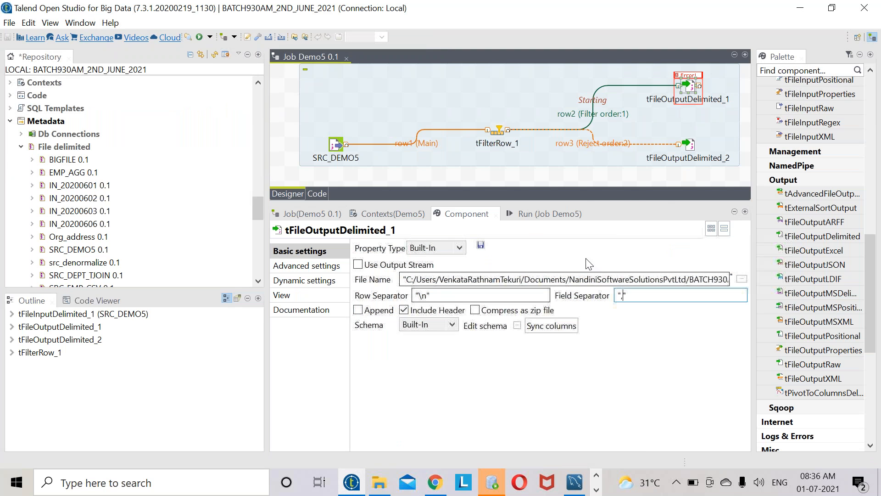
{"action": "left_click", "coordinate": [334, 267]}
{"action": "left_click", "coordinate": [399, 359]}
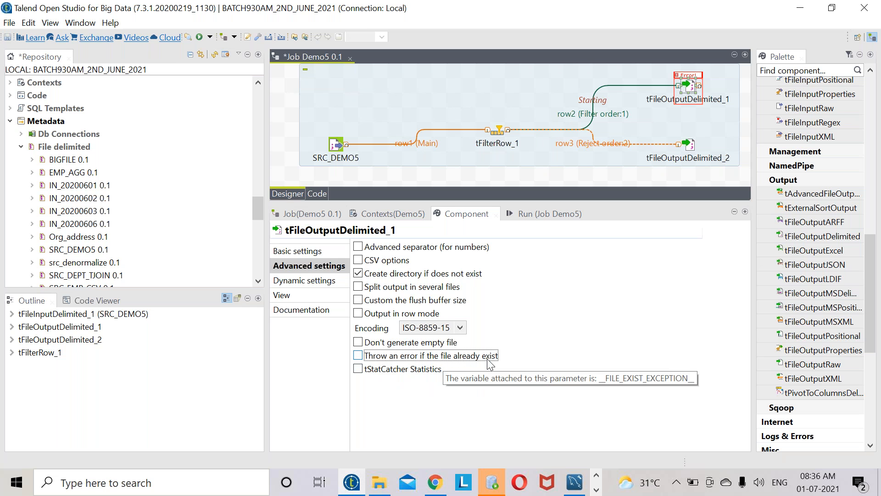
{"action": "left_click", "coordinate": [689, 145]}
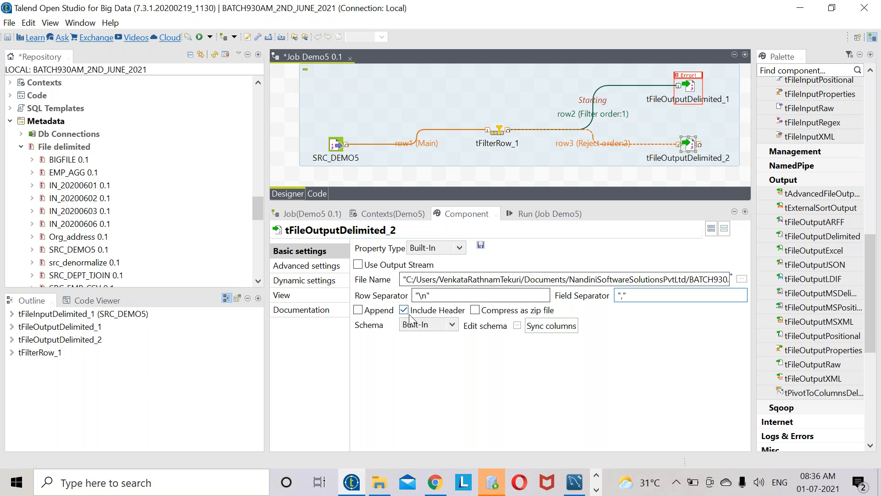
{"action": "left_click", "coordinate": [301, 268]}
{"action": "left_click", "coordinate": [395, 356]}
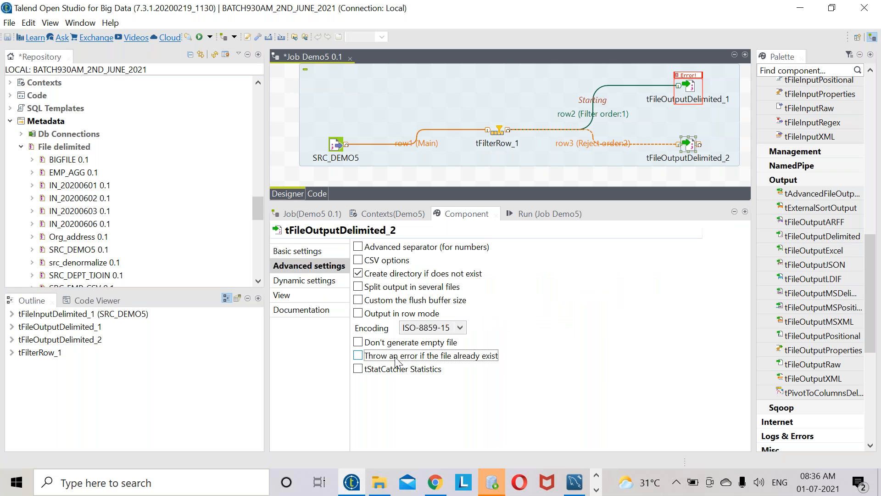
- Save Demo5, clear the Run console and rerun it: 5 rows filtered, 6 rejected
{"action": "left_click", "coordinate": [9, 23]}
{"action": "left_click", "coordinate": [28, 69]}
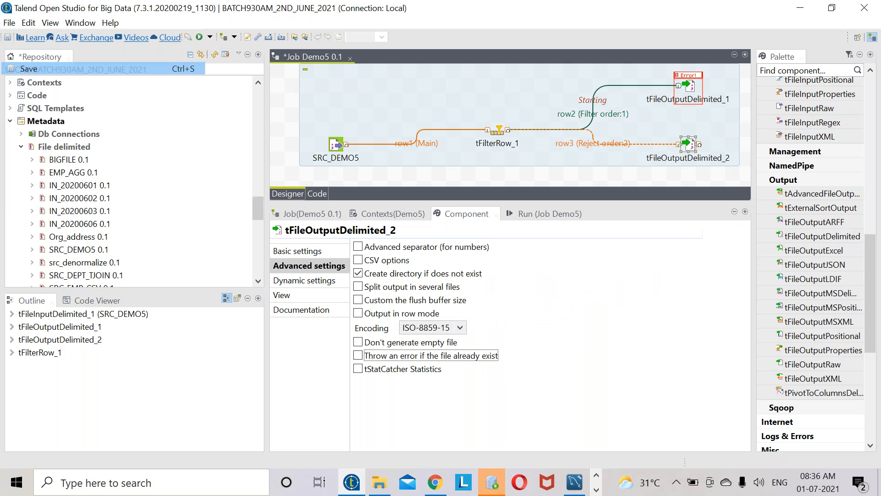
{"action": "left_click", "coordinate": [540, 214]}
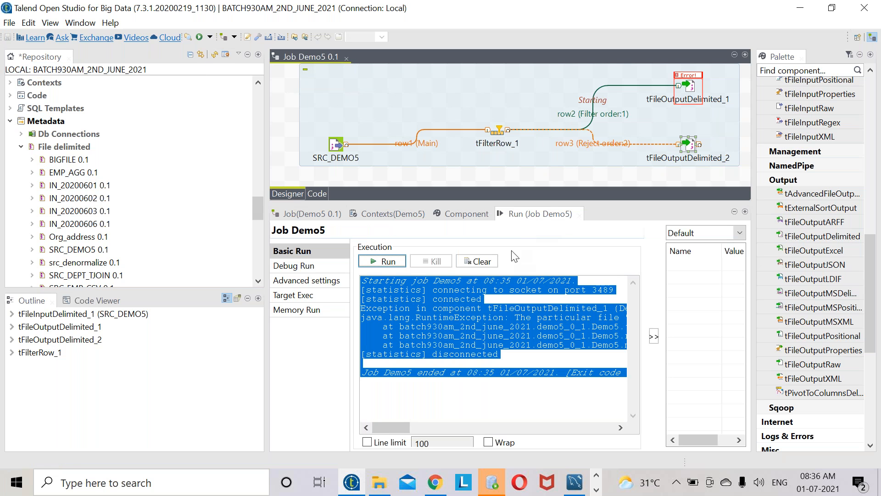
{"action": "left_click", "coordinate": [489, 266]}
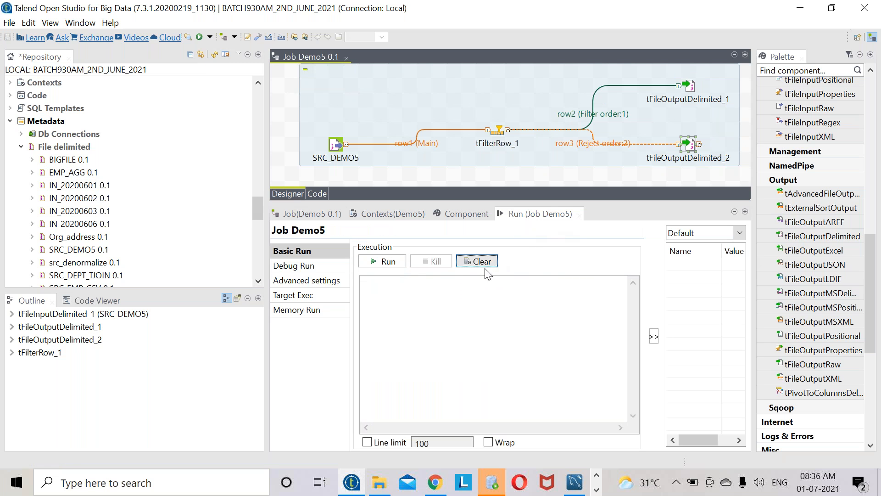
{"action": "left_click", "coordinate": [384, 262]}
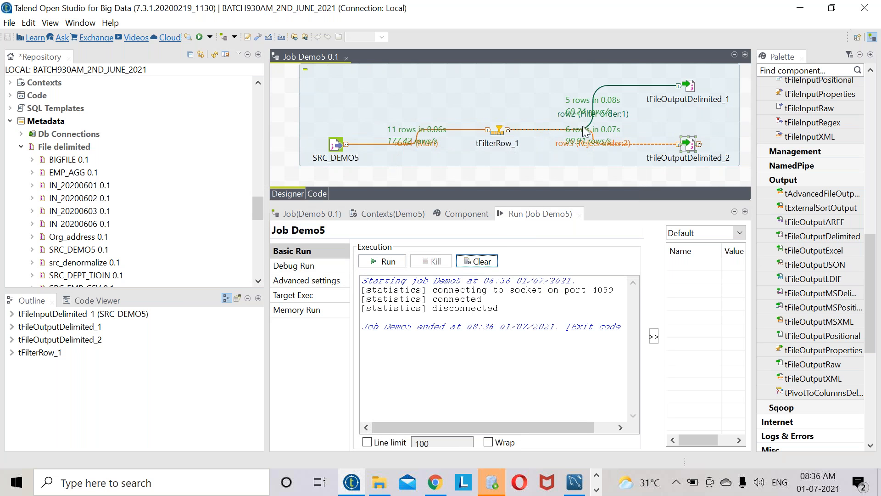
{"action": "left_click_drag", "start_coordinate": [693, 88], "coordinate": [708, 74]}
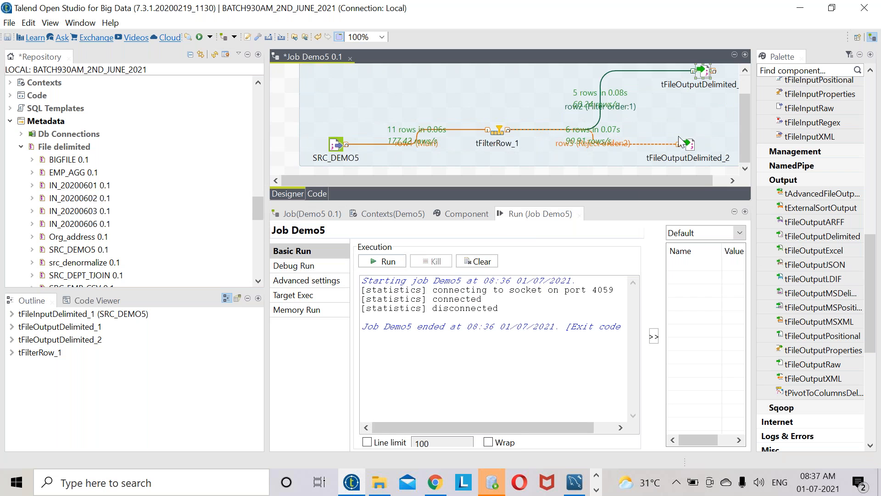
{"action": "left_click_drag", "start_coordinate": [694, 144], "coordinate": [710, 158]}
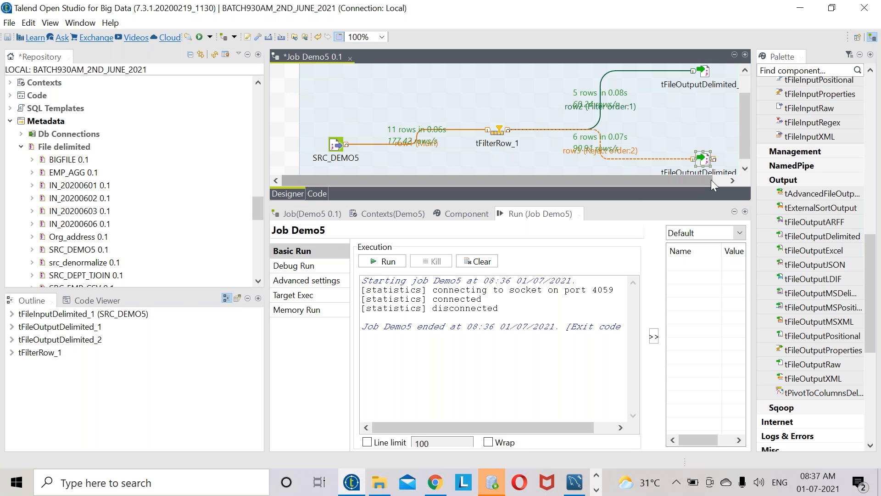
- Open TGT_FILTERDATA in Notepad++ and review its five DEPTNO 10 rows
{"action": "left_click", "coordinate": [391, 485]}
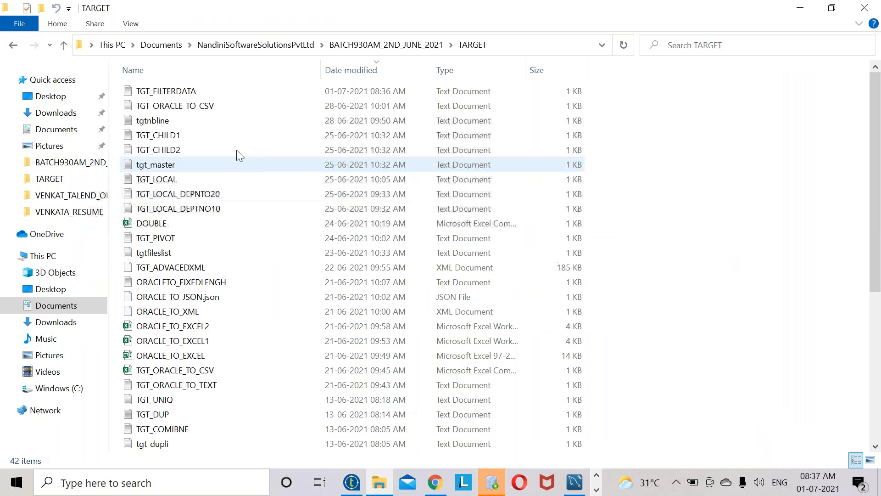
{"action": "right_click", "coordinate": [193, 94]}
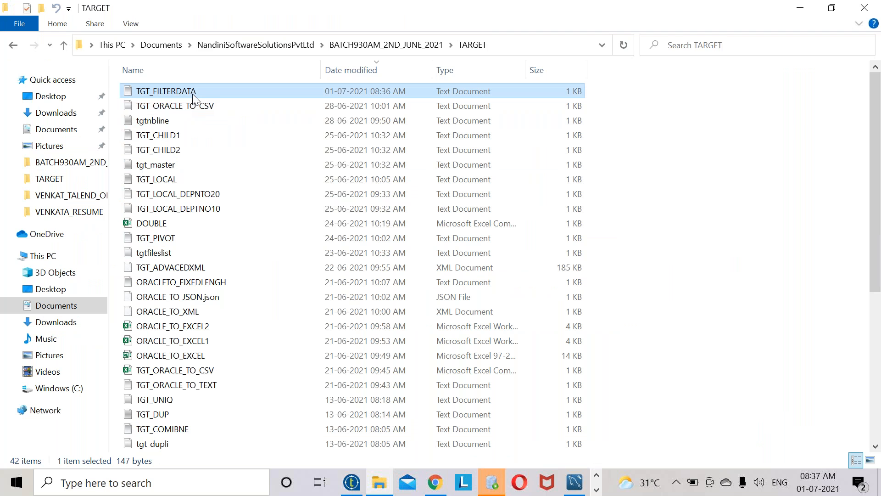
{"action": "left_click", "coordinate": [253, 180]}
{"action": "key", "text": "ctrl+a"}
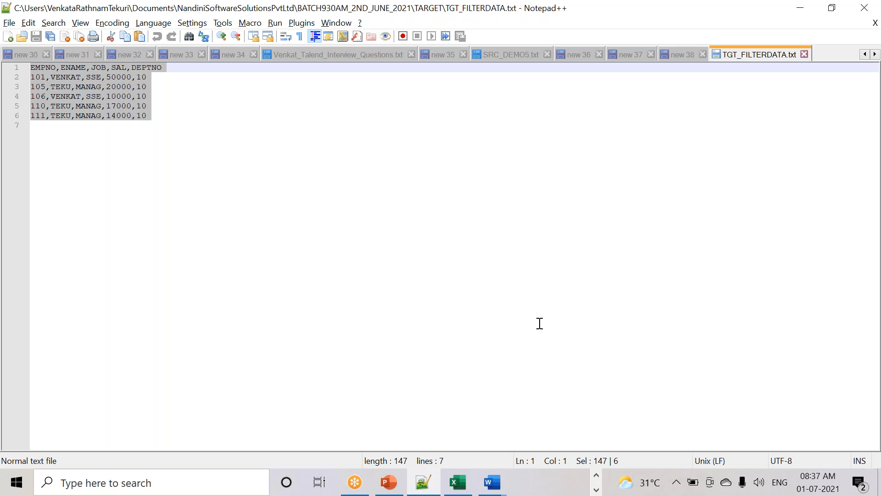
- Back in Explorer, go up to BATCH930AM_2ND_JUNE_2021 and open the REJECTED_DATA folder
{"action": "key", "text": "alt+Tab"}
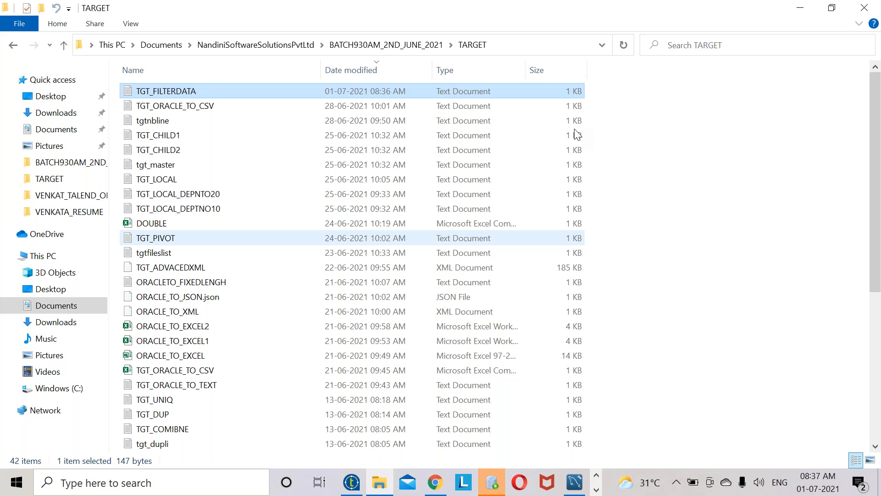
{"action": "left_click", "coordinate": [410, 45]}
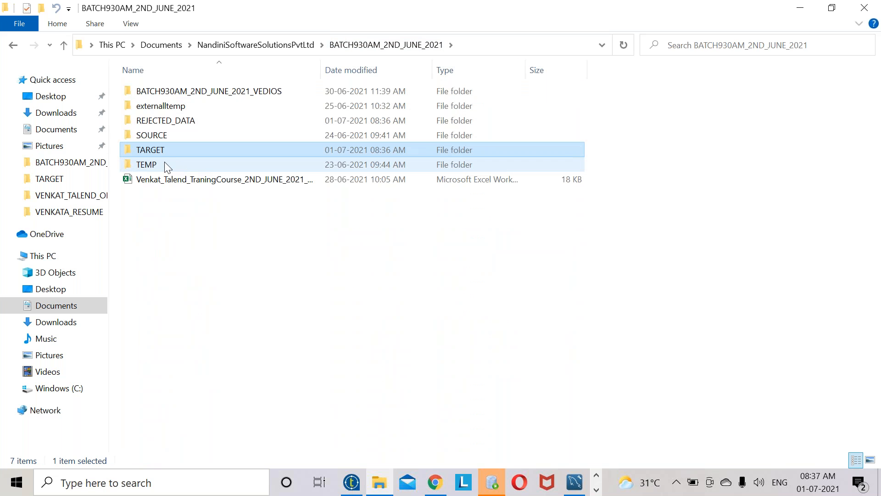
{"action": "left_click", "coordinate": [168, 122]}
{"action": "double_click", "coordinate": [168, 122]}
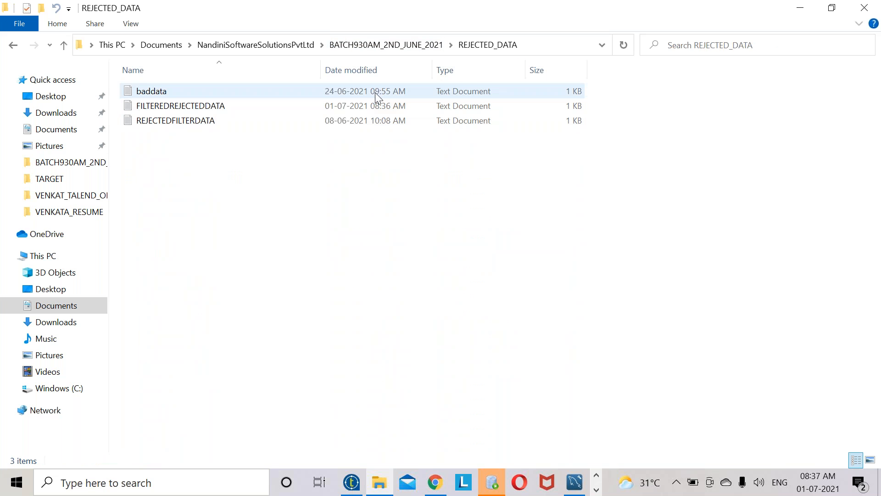
- Open the newest FILTEREDREJECTEDDATA file in Notepad++ and review its six 'DEPTNO.compareTo(10) == 0 failed' rows
{"action": "left_click", "coordinate": [370, 71]}
{"action": "right_click", "coordinate": [199, 94]}
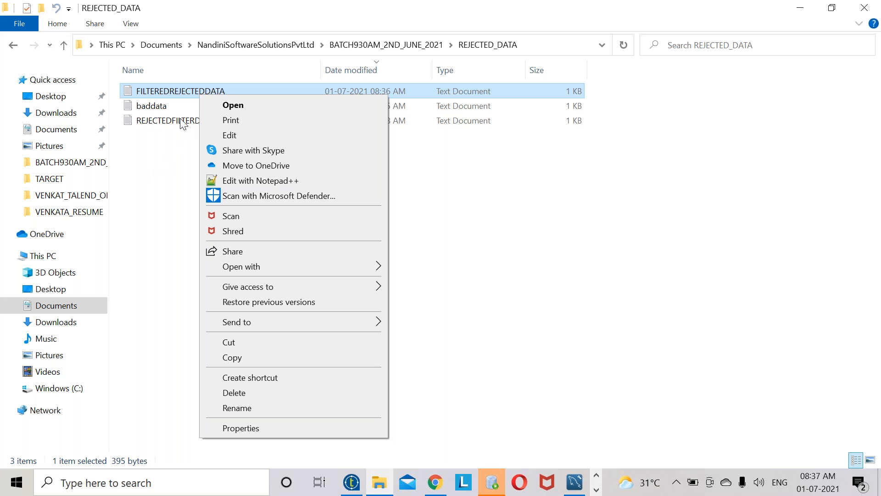
{"action": "left_click", "coordinate": [238, 181]}
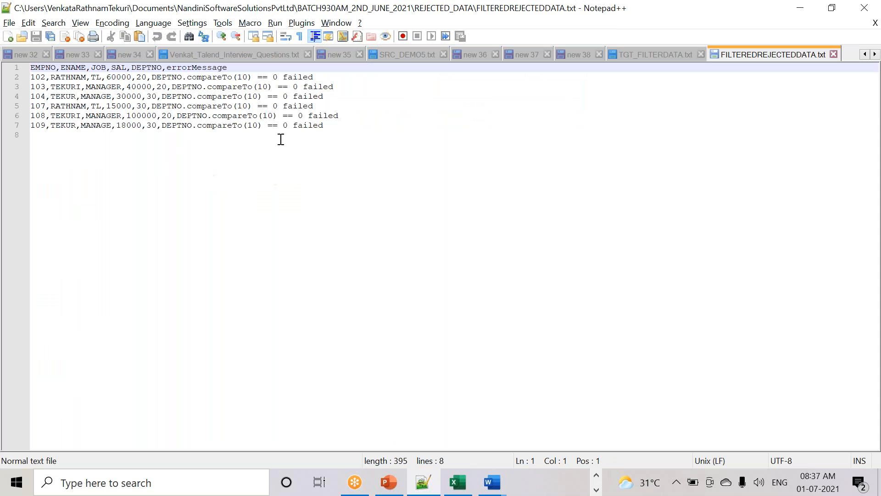
{"action": "left_click_drag", "start_coordinate": [157, 77], "coordinate": [323, 80]}
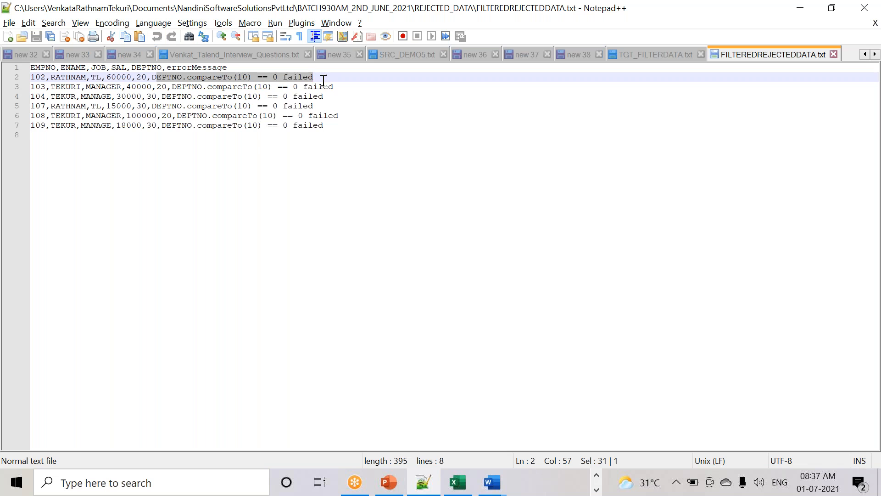
{"action": "left_click_drag", "start_coordinate": [352, 161], "coordinate": [3, 54]}
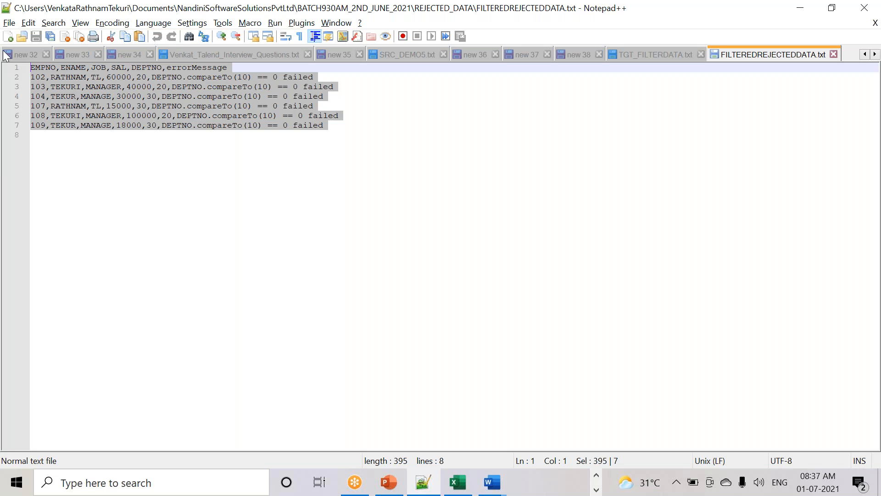
{"action": "key", "text": "alt+Tab"}
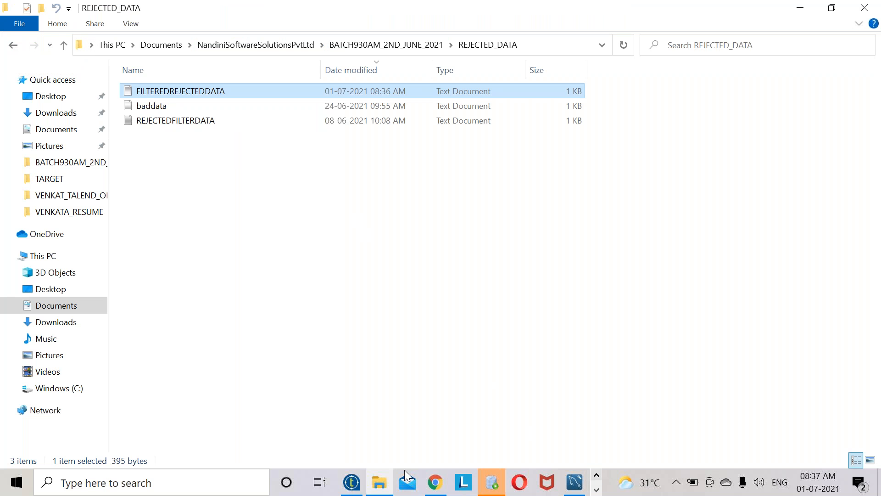
- Return to the Demo5 job, enlarge the diagram above the Run panel, and select SRC_DEMO5
{"action": "left_click", "coordinate": [351, 482]}
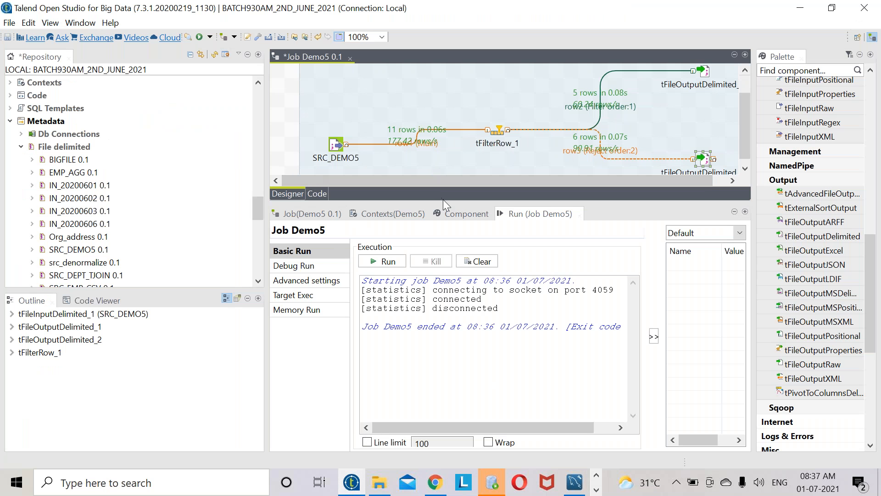
{"action": "left_click_drag", "start_coordinate": [458, 201], "coordinate": [458, 273]}
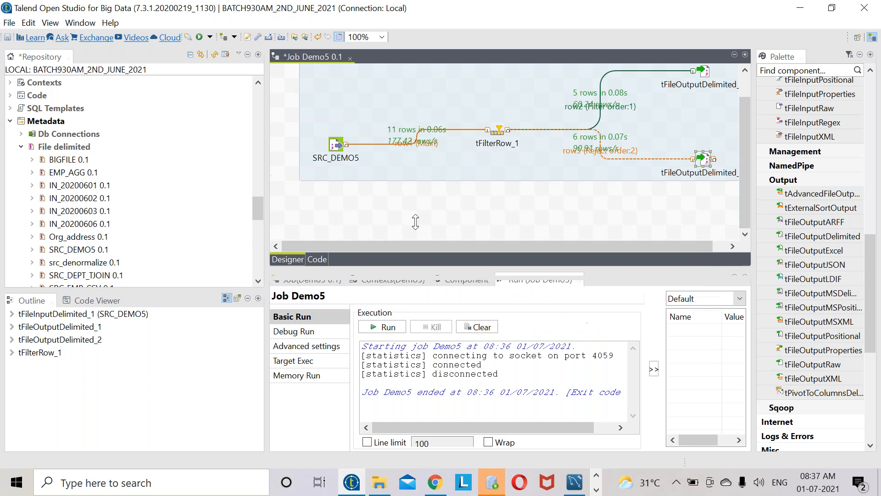
{"action": "left_click", "coordinate": [337, 148]}
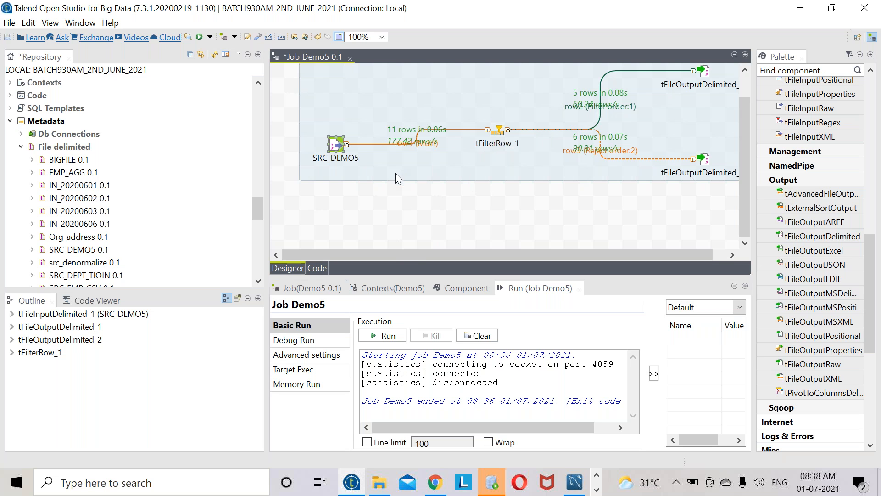
{"action": "left_click", "coordinate": [320, 269]}
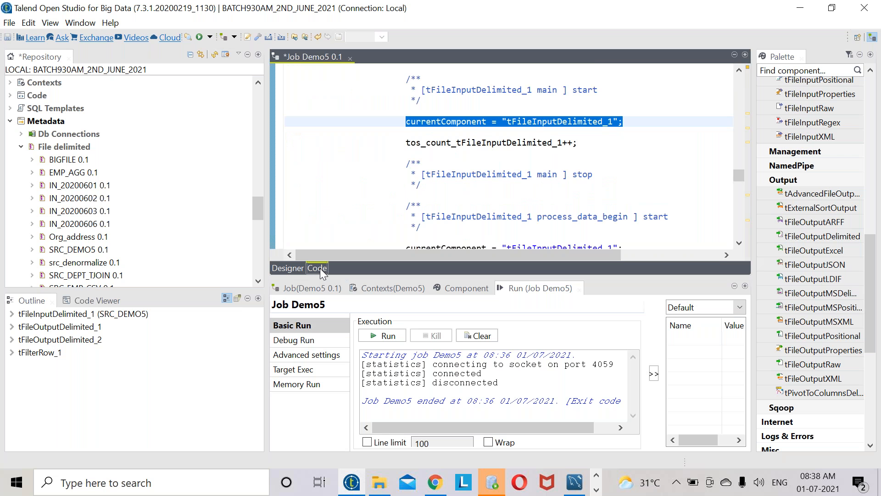
{"action": "scroll", "coordinate": [431, 152], "scroll_direction": "up", "scroll_amount": 5}
{"action": "scroll", "coordinate": [430, 152], "scroll_direction": "up", "scroll_amount": 5}
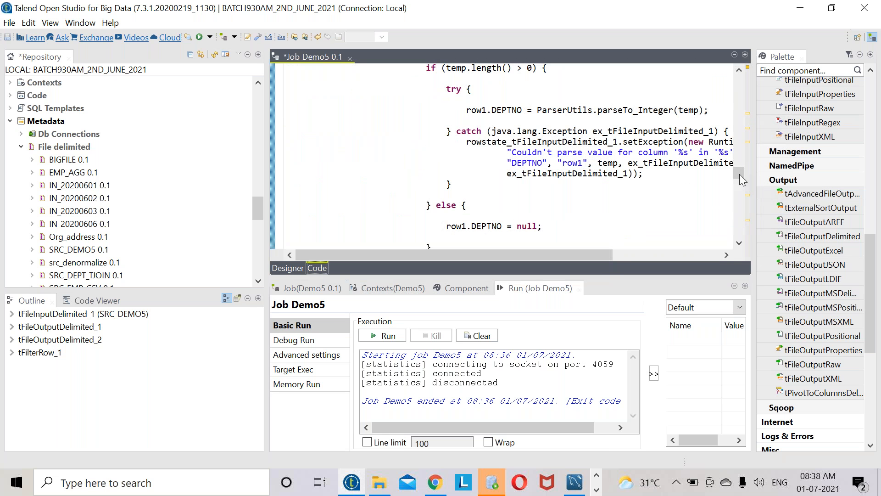
{"action": "left_click_drag", "start_coordinate": [736, 175], "coordinate": [738, 70]}
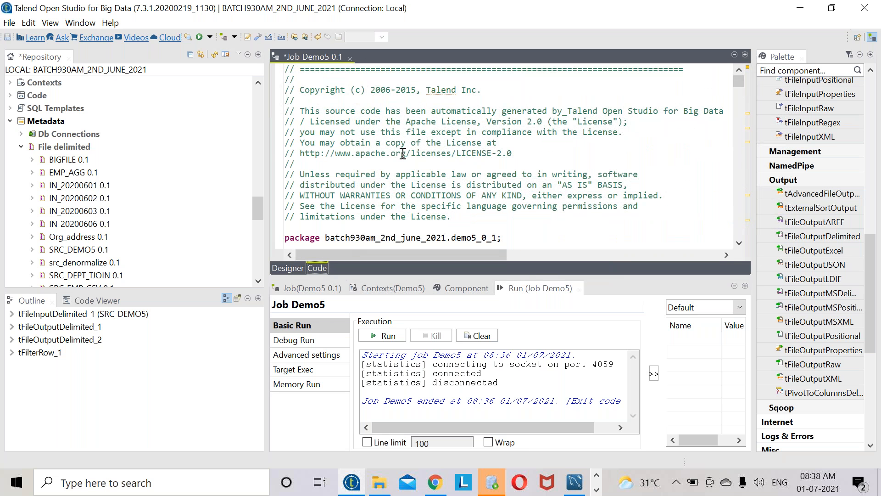
{"action": "scroll", "coordinate": [403, 153], "scroll_direction": "down", "scroll_amount": 3}
{"action": "scroll", "coordinate": [403, 153], "scroll_direction": "down", "scroll_amount": 15}
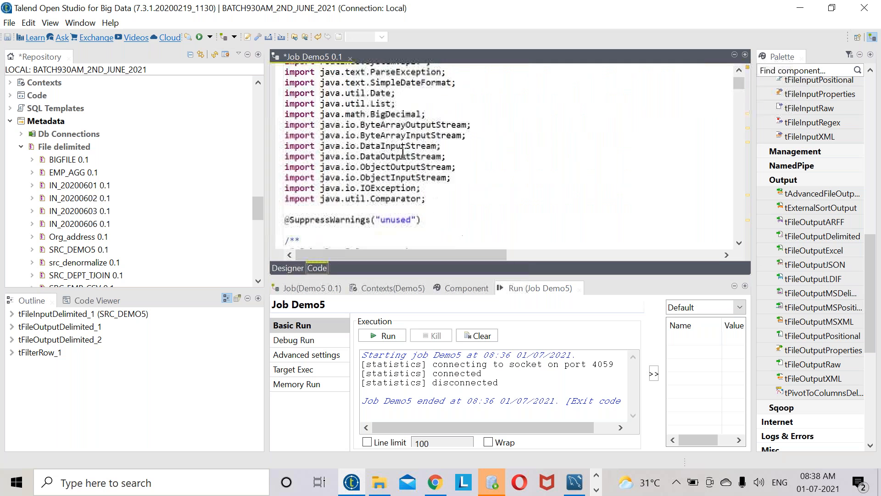
{"action": "left_click", "coordinate": [287, 267]}
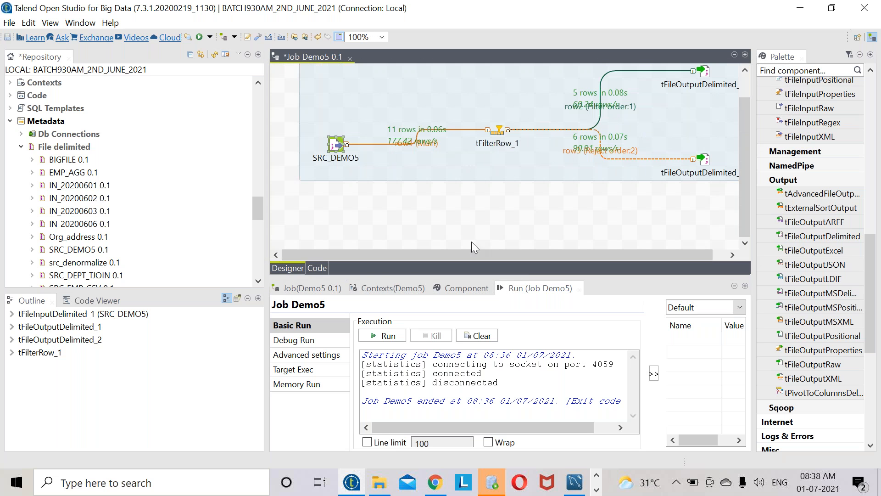
{"action": "left_click", "coordinate": [320, 270]}
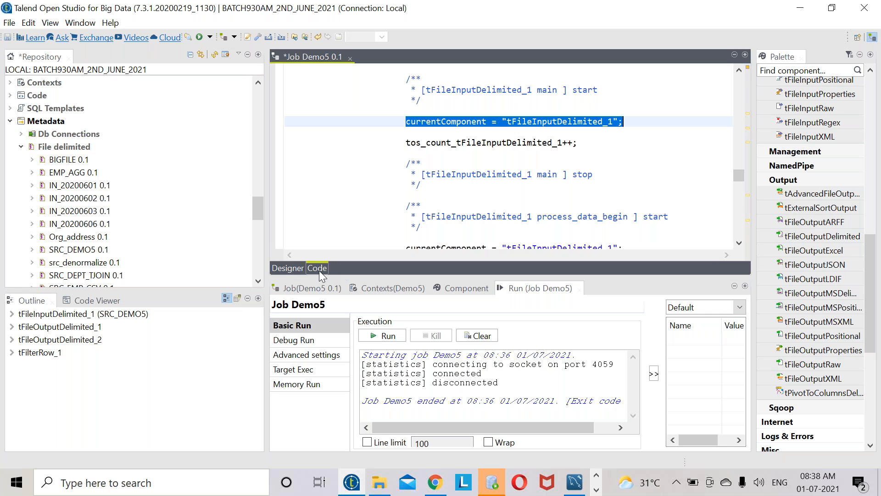
{"action": "left_click", "coordinate": [294, 267]}
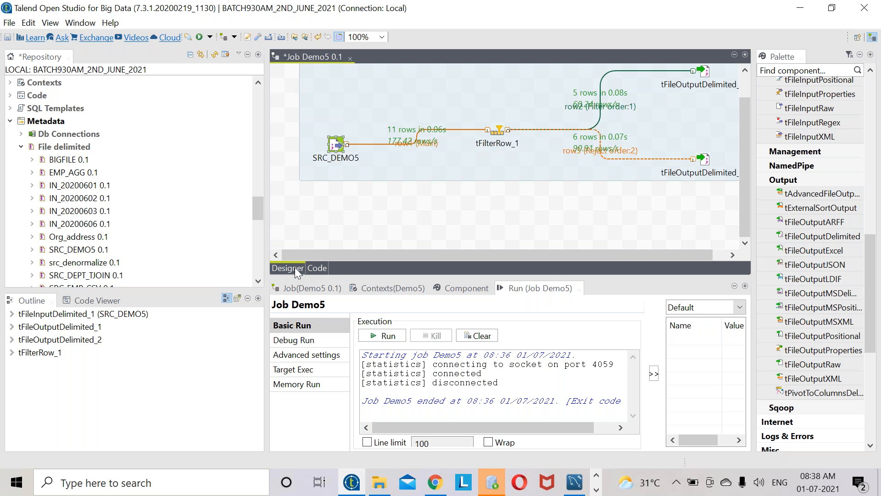
{"action": "left_click", "coordinate": [597, 489]}
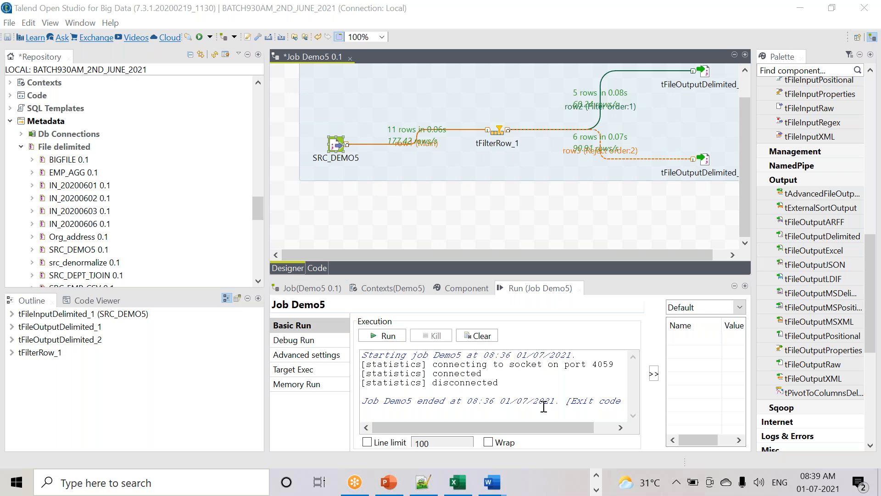
- Cycle through the open programs, SQL Developer and Chrome, and return to the Talend Demo5 job
{"action": "left_click", "coordinate": [597, 488]}
{"action": "left_click", "coordinate": [370, 491]}
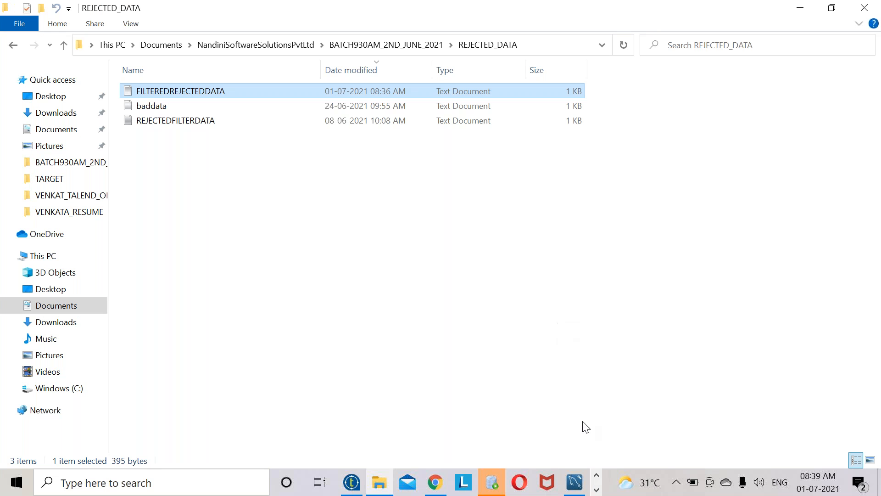
{"action": "left_click", "coordinate": [498, 489]}
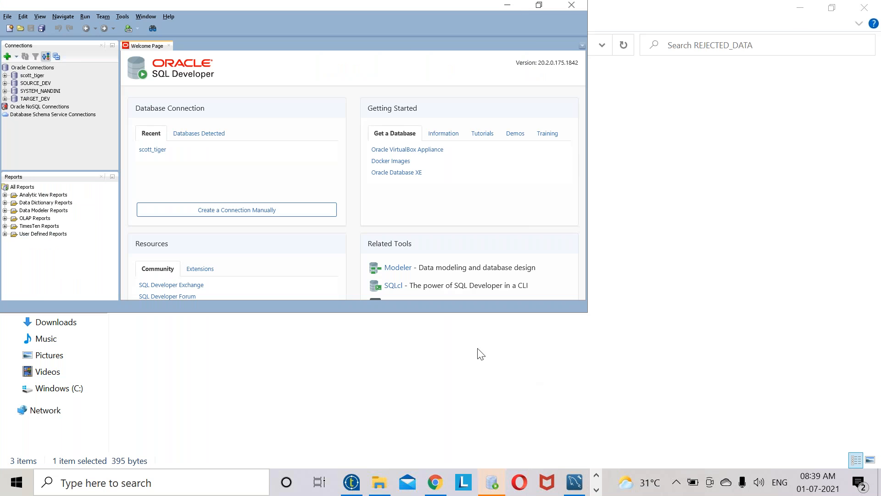
{"action": "left_click", "coordinate": [514, 2]}
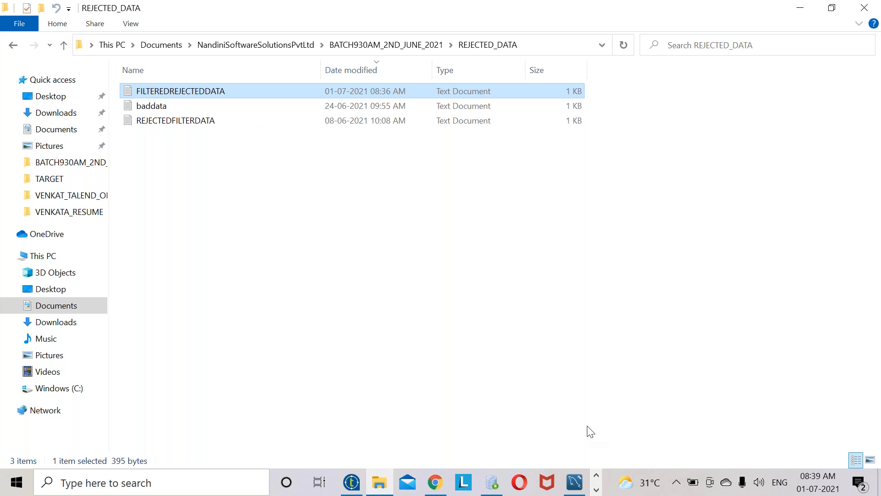
{"action": "mouse_move", "coordinate": [582, 490]}
{"action": "key", "text": "alt+Tab"}
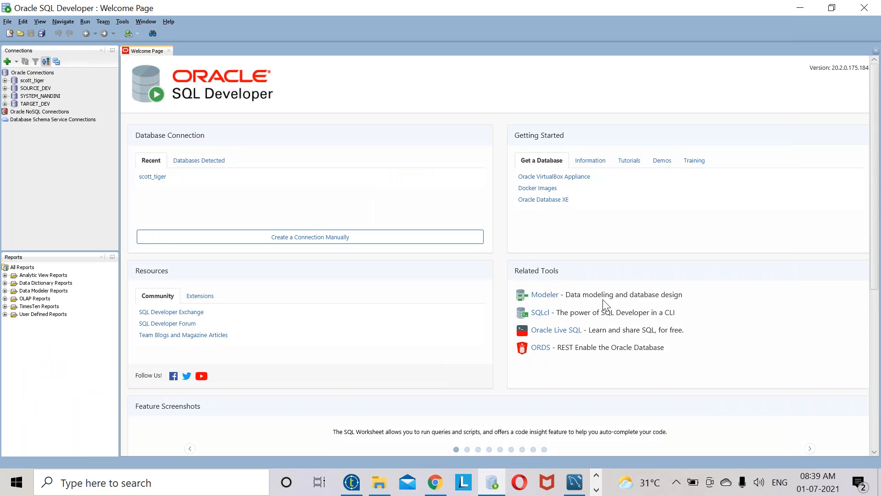
{"action": "left_click", "coordinate": [436, 483]}
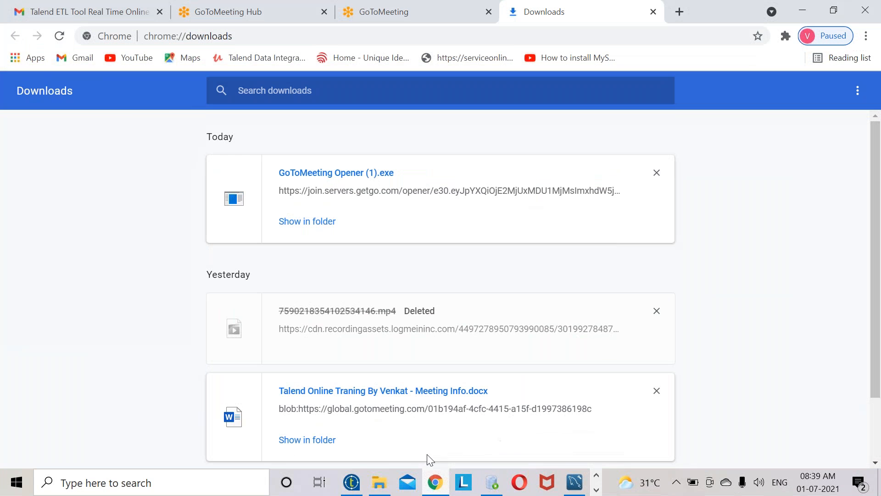
{"action": "left_click", "coordinate": [352, 483]}
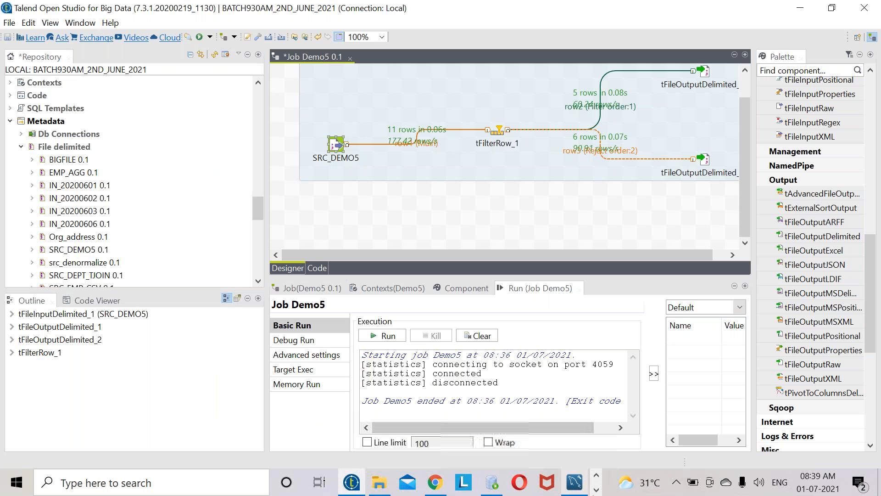
{"action": "left_click", "coordinate": [596, 491]}
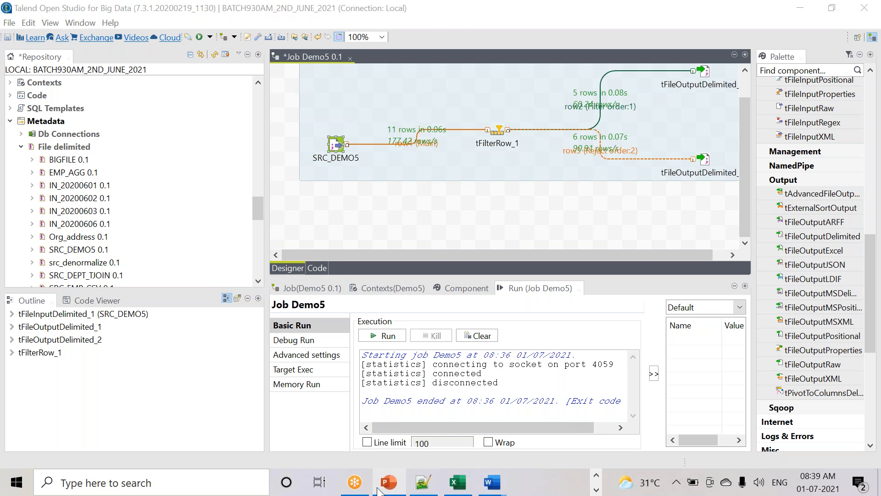
{"action": "left_click", "coordinate": [432, 491]}
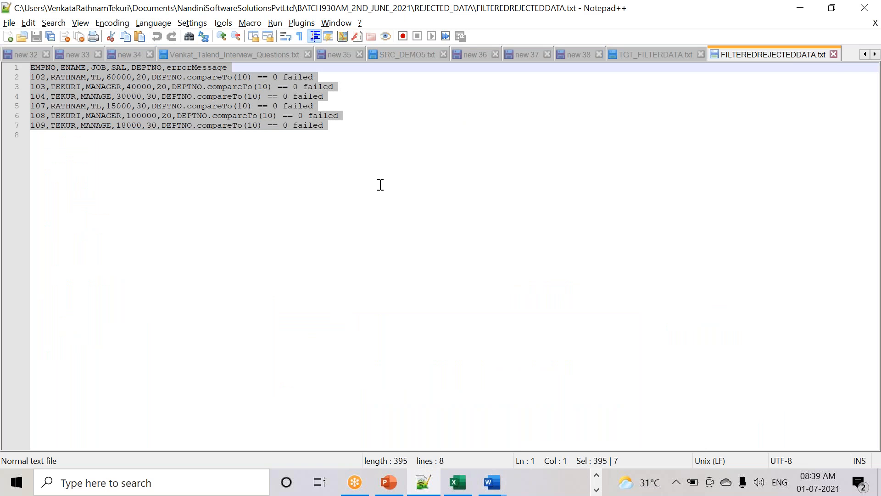
{"action": "key", "text": "ctrl+n"}
{"action": "key", "text": "Return"}
{"action": "key", "text": "Return"}
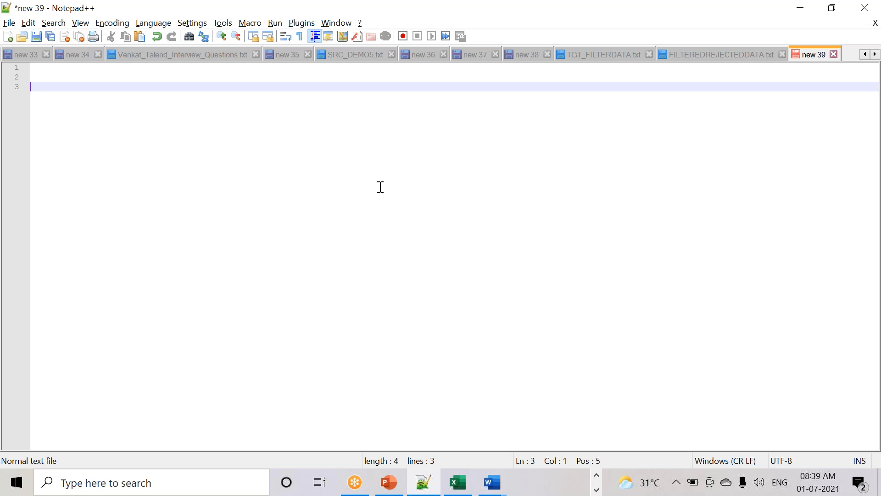
{"action": "key", "text": "Return"}
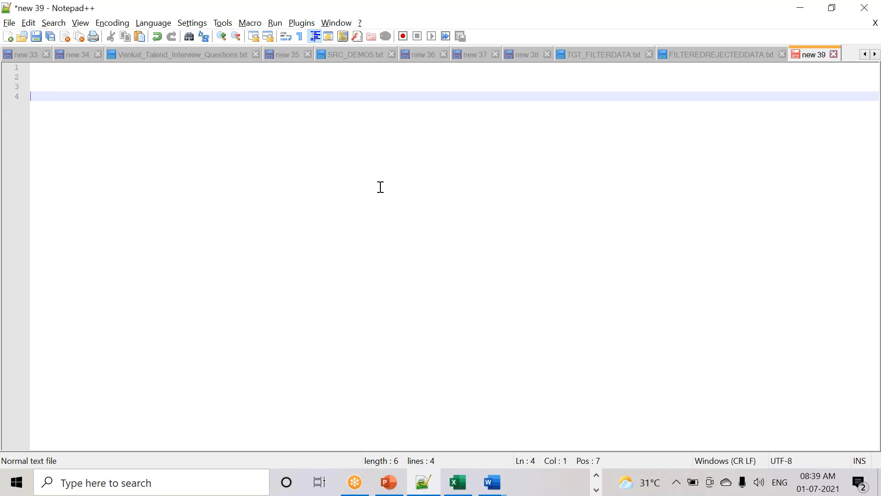
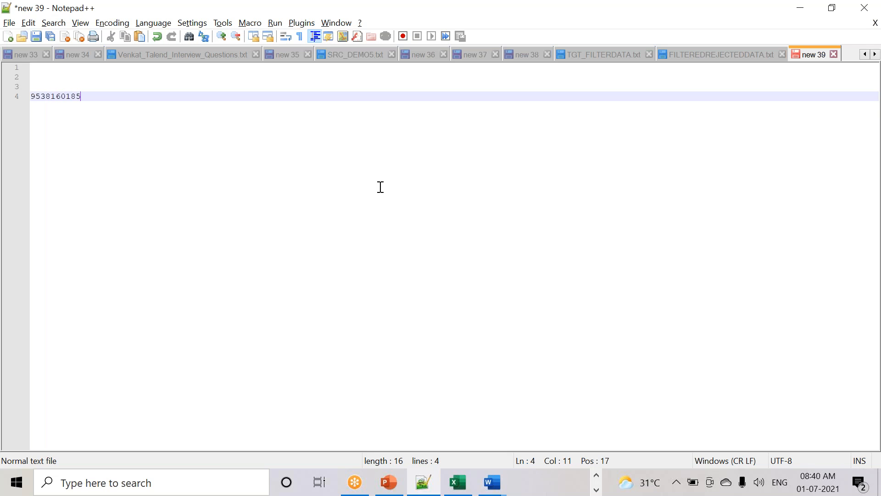
{"action": "key", "text": "Return"}
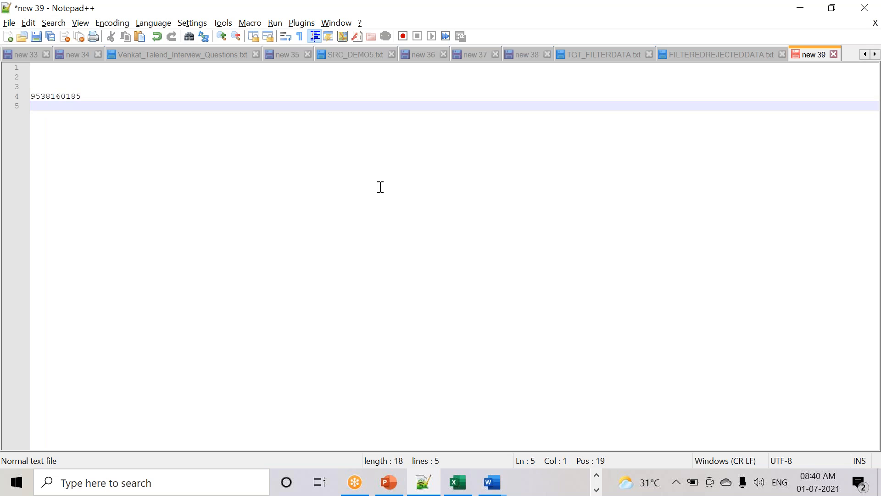
- Add the lines 10000rs, 2 intsll and 3 below the number
{"action": "type", "text": "10000rs"}
{"action": "key", "text": "Return"}
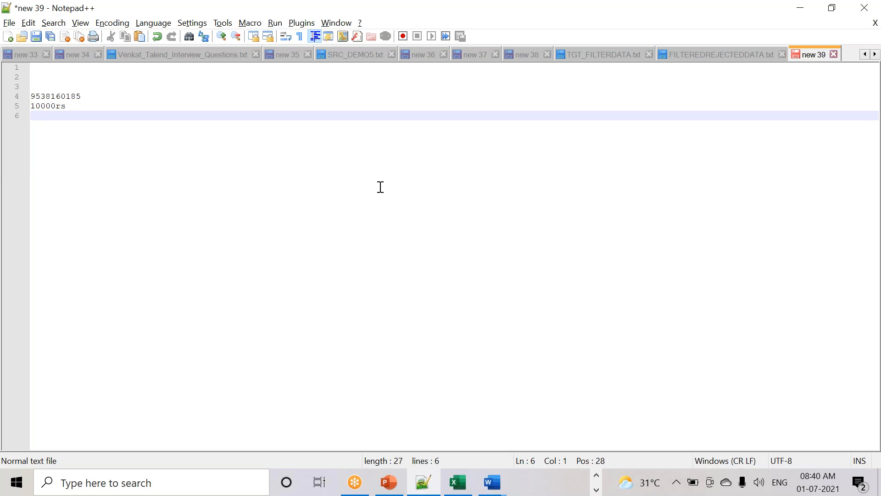
{"action": "key", "text": "Return"}
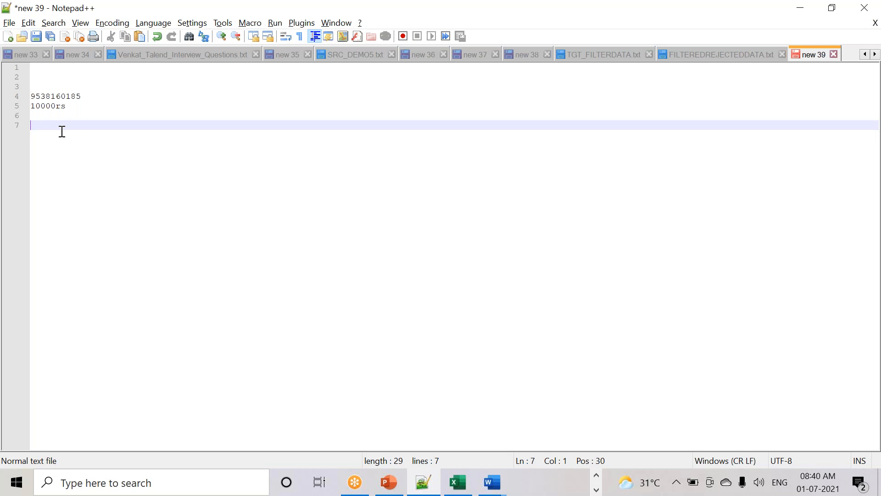
{"action": "type", "text": "2 intsll"}
{"action": "key", "text": "Return"}
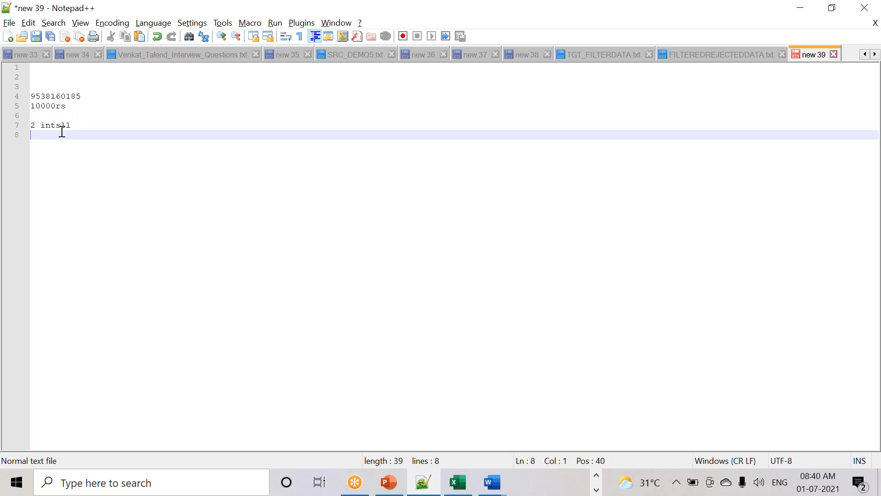
{"action": "key", "text": "Return"}
{"action": "type", "text": "3"}
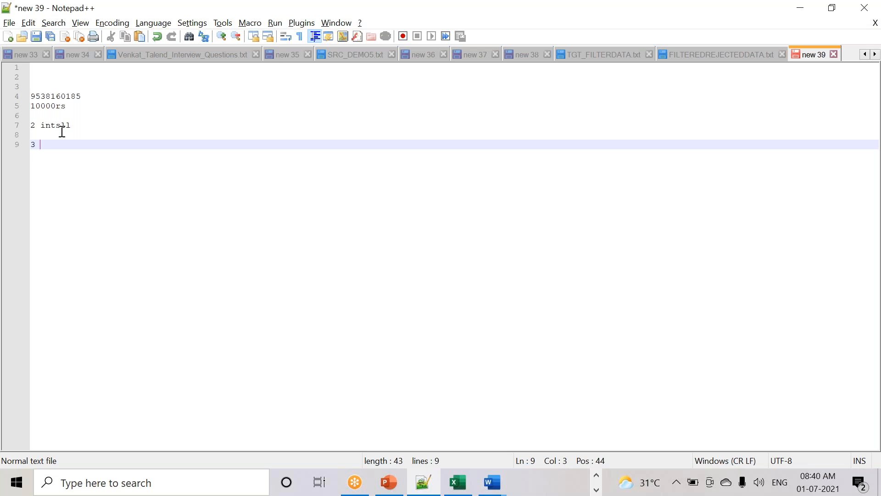
{"action": "key", "text": "Return"}
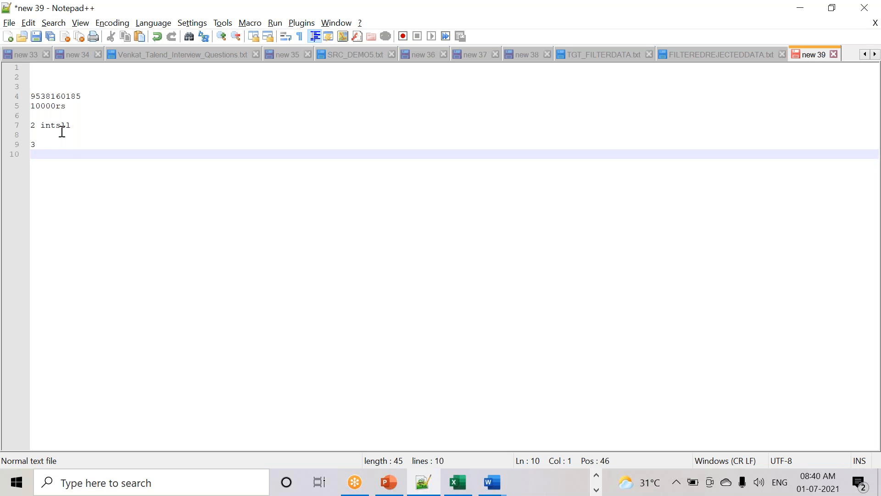
{"action": "left_click_drag", "start_coordinate": [26, 144], "coordinate": [10, 122]}
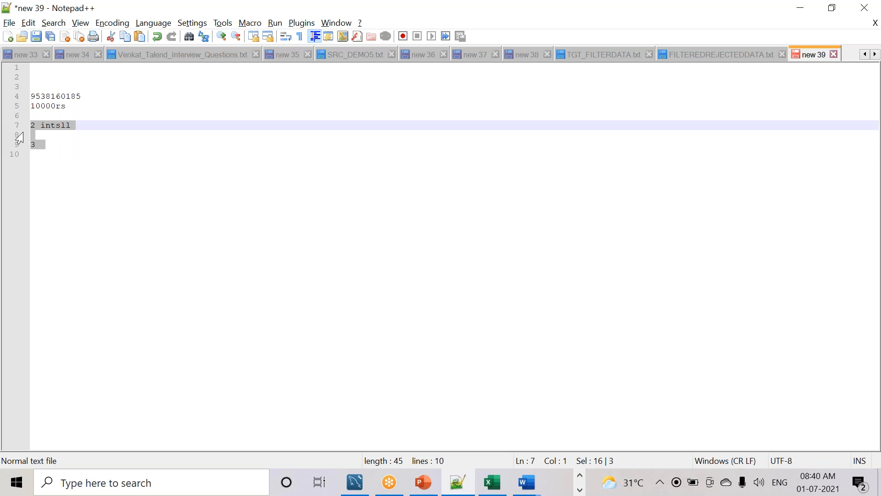
{"action": "left_click", "coordinate": [46, 125]}
{"action": "left_click", "coordinate": [43, 145]}
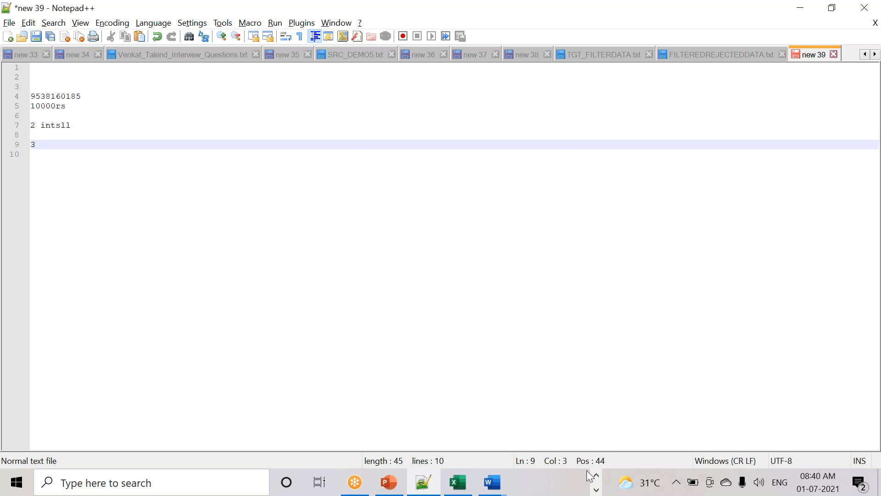
- Back in the new 39 note, add the lines tomorro and 7.45 am to 9 am
{"action": "left_click", "coordinate": [599, 475]}
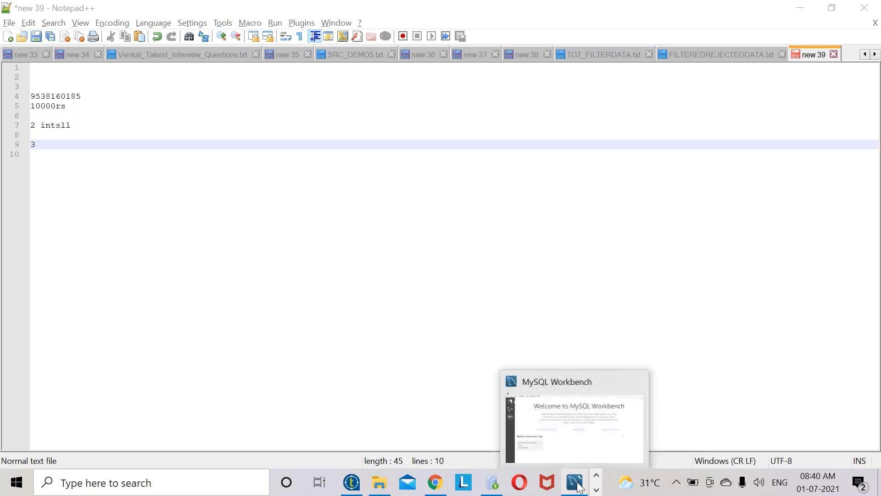
{"action": "left_click", "coordinate": [596, 490]}
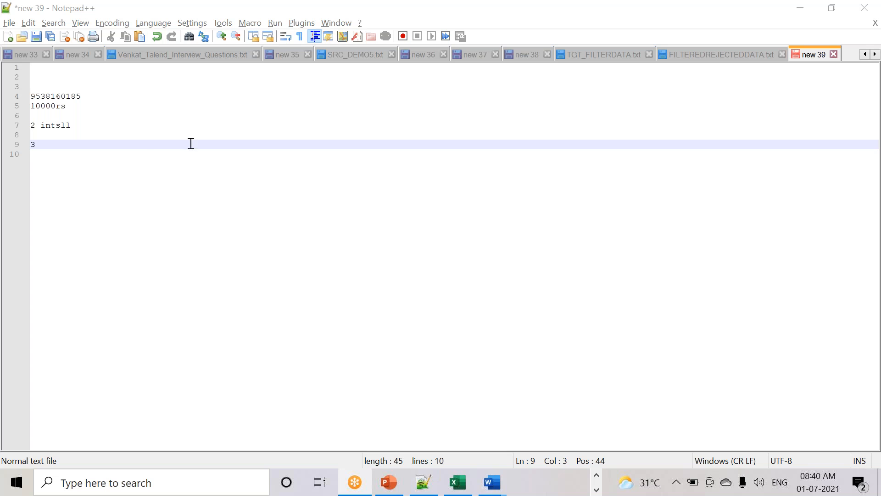
{"action": "left_click", "coordinate": [63, 148]}
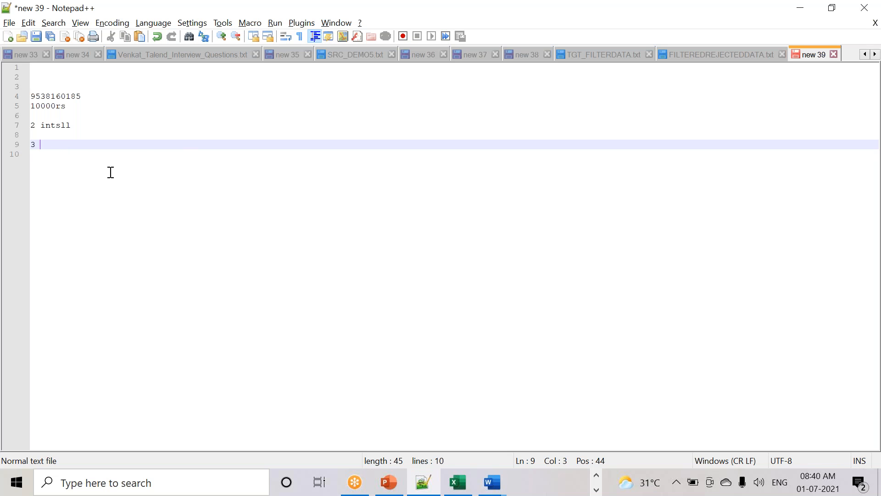
{"action": "key", "text": "Return"}
{"action": "type", "text": "to"}
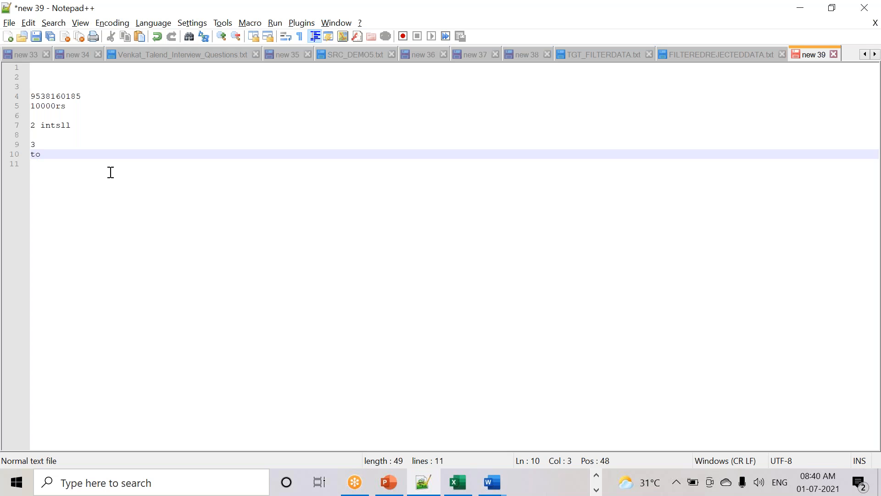
{"action": "type", "text": "morro"}
{"action": "key", "text": "Return"}
{"action": "key", "text": "Return"}
{"action": "type", "text": "7.45 am to 9 am"}
{"action": "key", "text": "Return"}
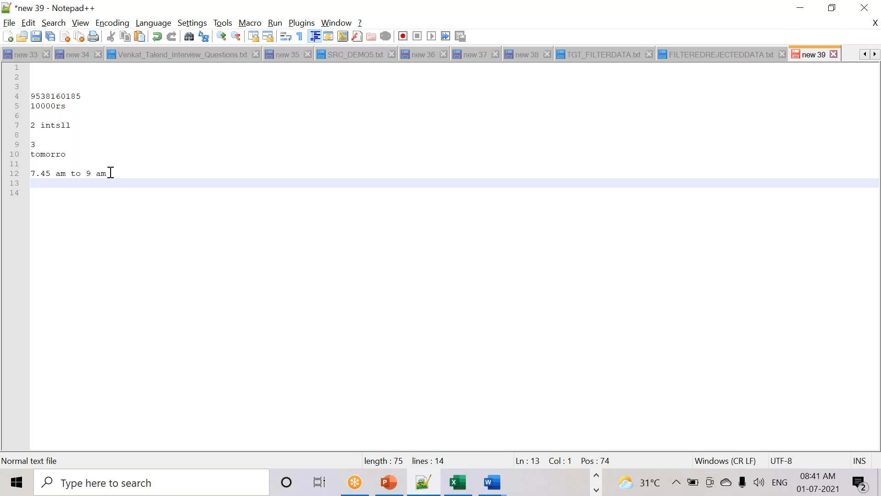
{"action": "key", "text": "Return"}
{"action": "key", "text": "Return"}
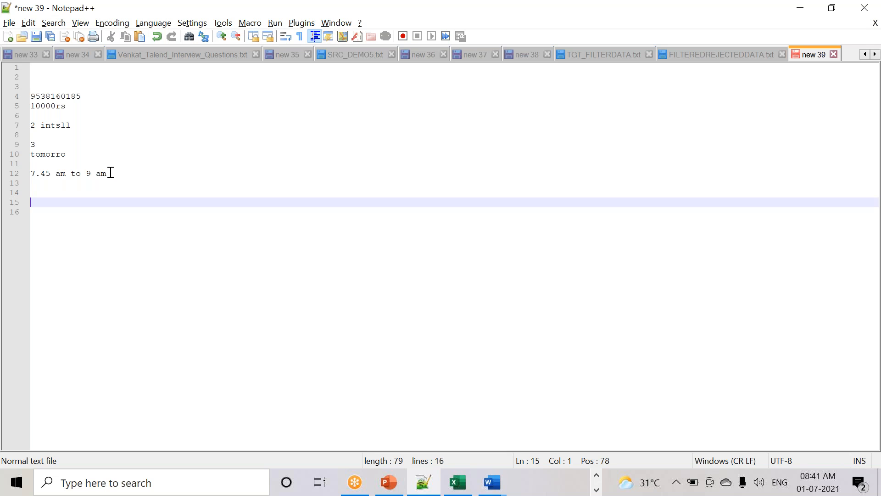
- Add 5000rs and 3000rs on new lines at the end of the note
{"action": "type", "text": "5000rs"}
{"action": "key", "text": "Return"}
{"action": "key", "text": "Return"}
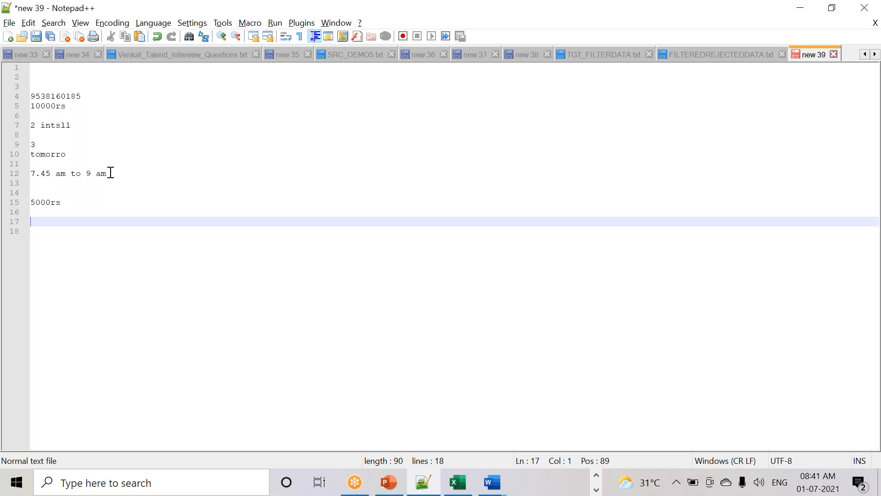
{"action": "left_click_drag", "start_coordinate": [75, 157], "coordinate": [9, 153]}
{"action": "left_click", "coordinate": [77, 204]}
{"action": "key", "text": "Return"}
{"action": "type", "text": "30"}
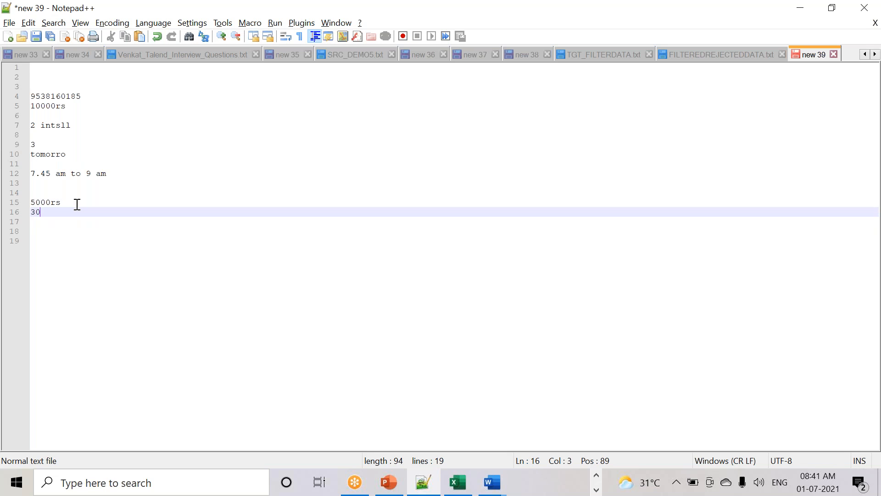
{"action": "type", "text": "00rs"}
{"action": "left_click", "coordinate": [790, 42]}
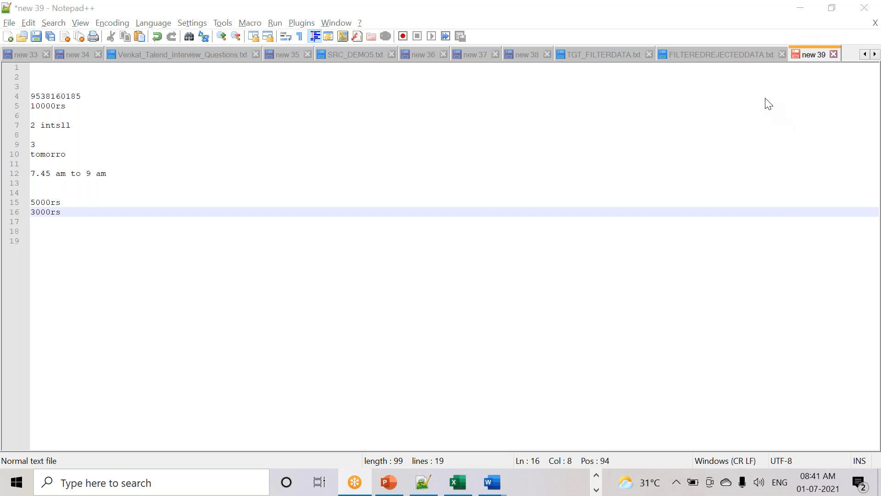